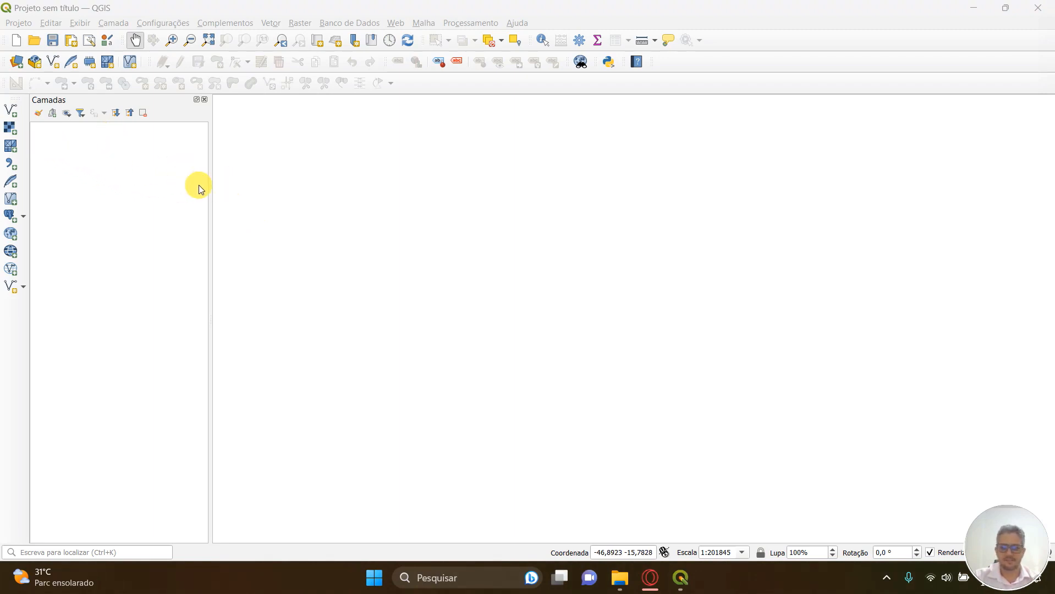
# - Add the raster files rec_T23LLC_20220310T132241_B04 and rec_T23LLC_20220310T132241_B08 from the Sentinel_recorte folder to the project
pyautogui.click(10, 128)
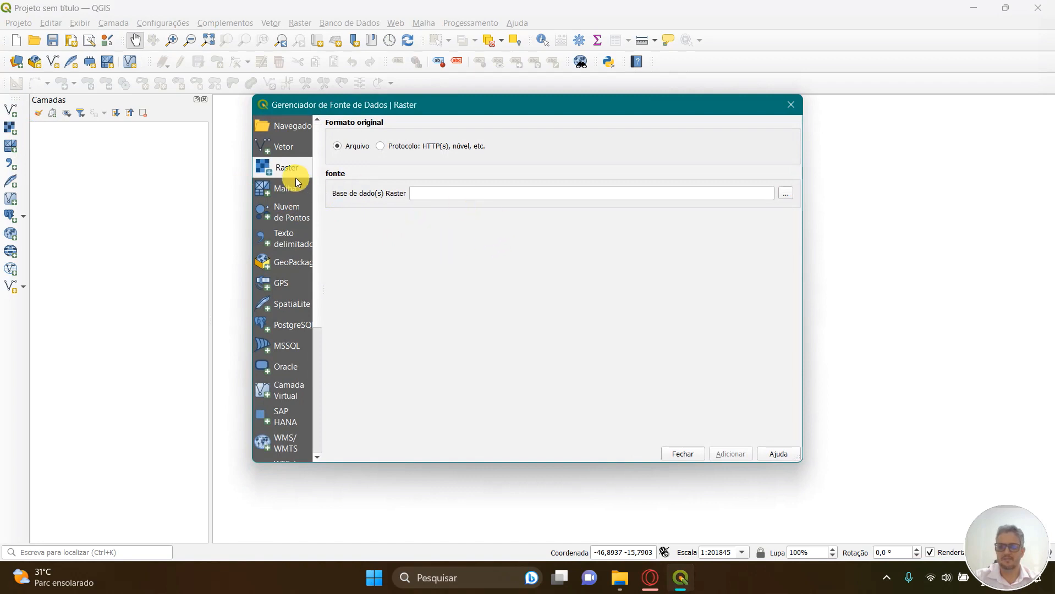
pyautogui.click(788, 198)
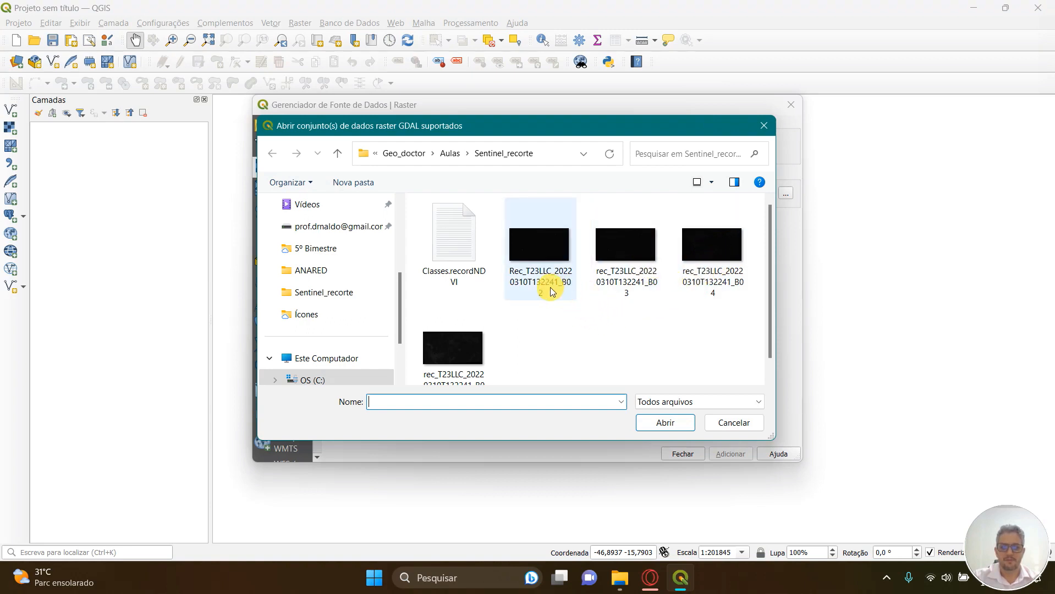
pyautogui.click(728, 267)
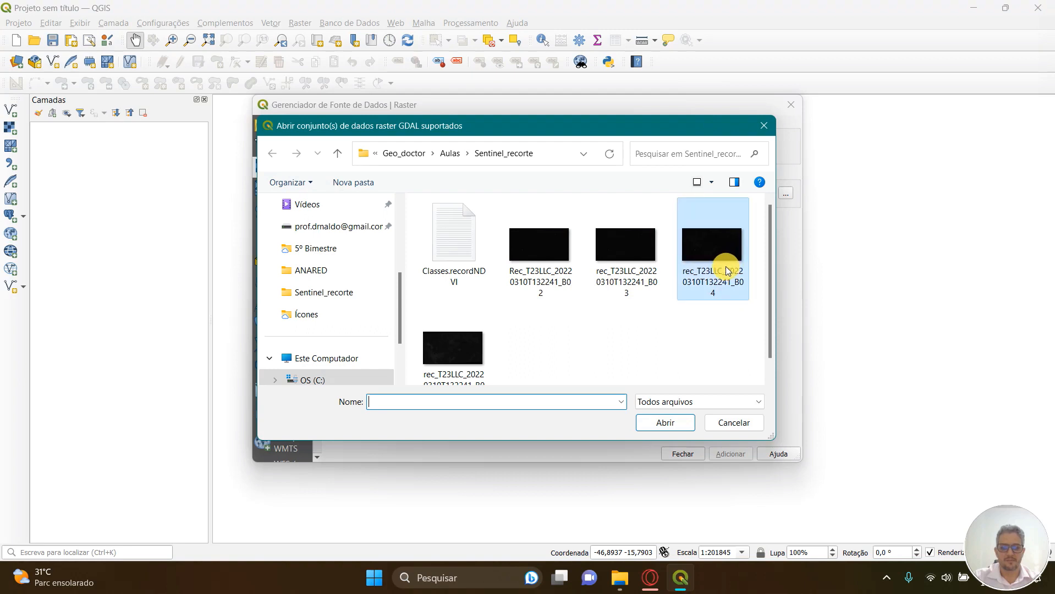
pyautogui.keyDown('ctrl'); pyautogui.click(466, 346); pyautogui.keyUp('ctrl')
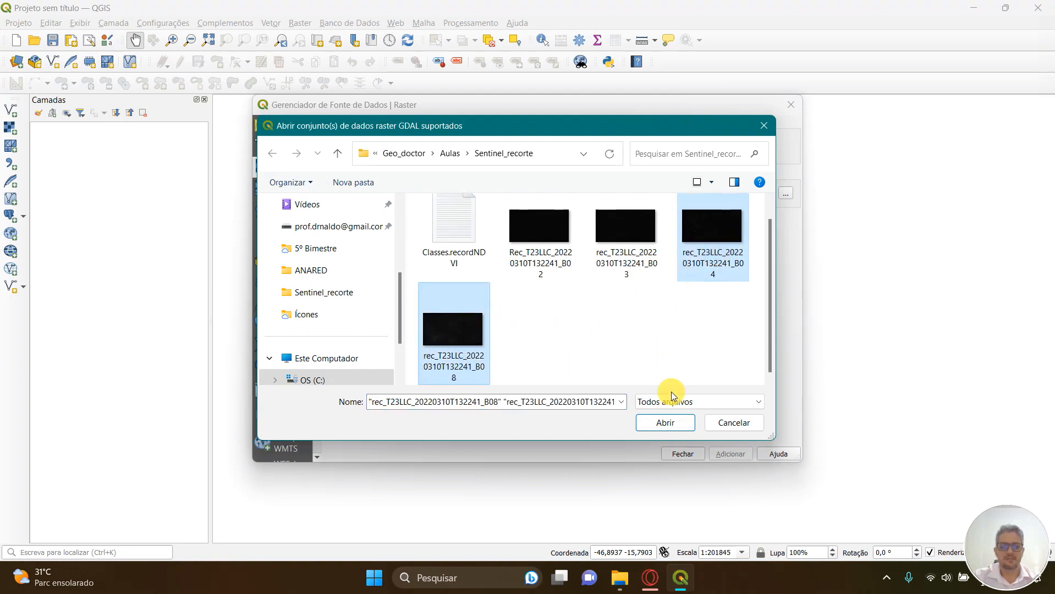
pyautogui.click(665, 423)
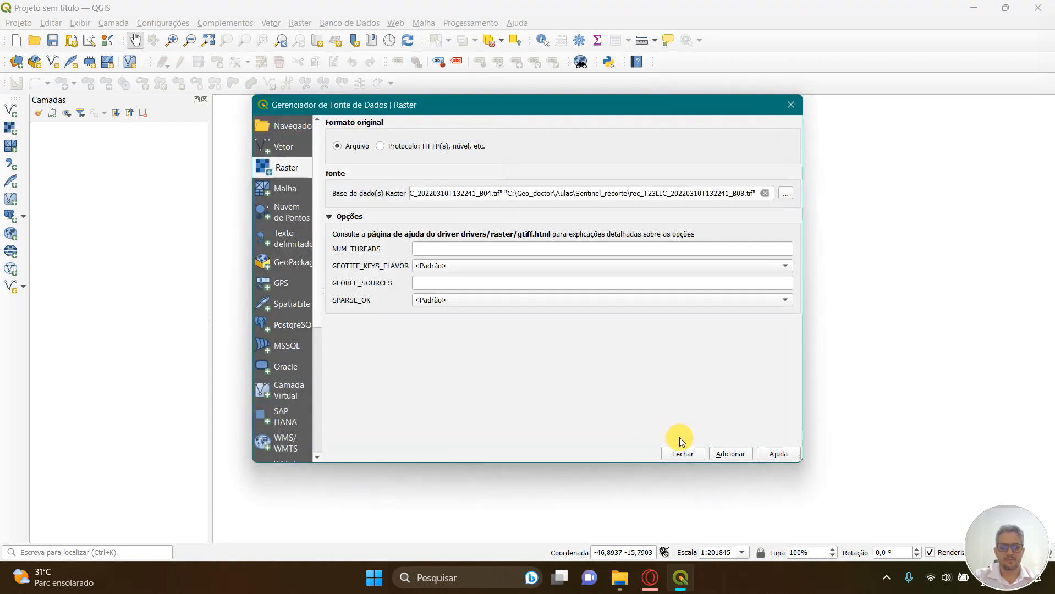
pyautogui.click(730, 454)
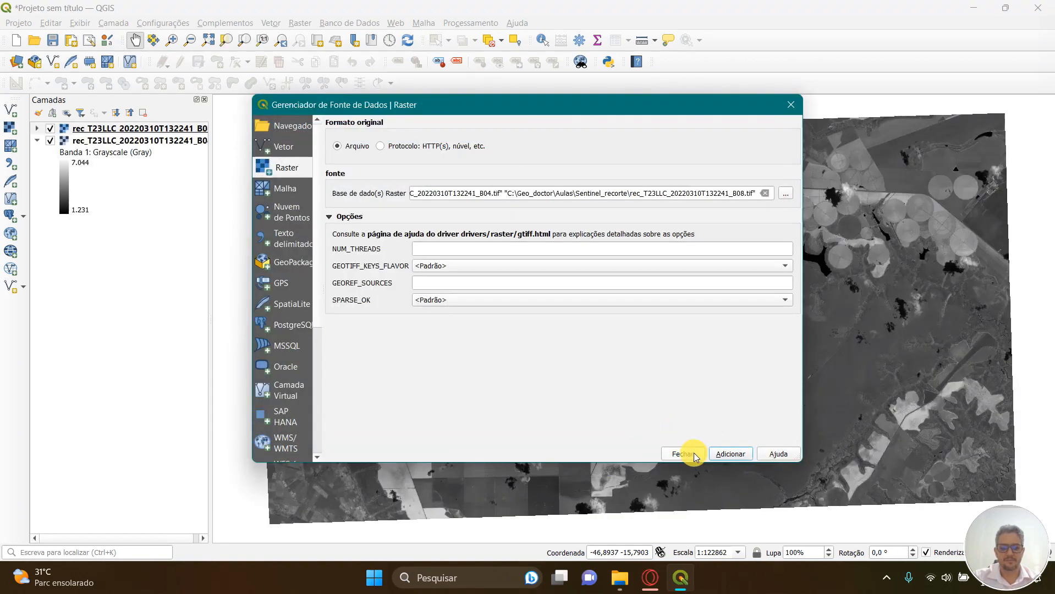
pyautogui.click(685, 455)
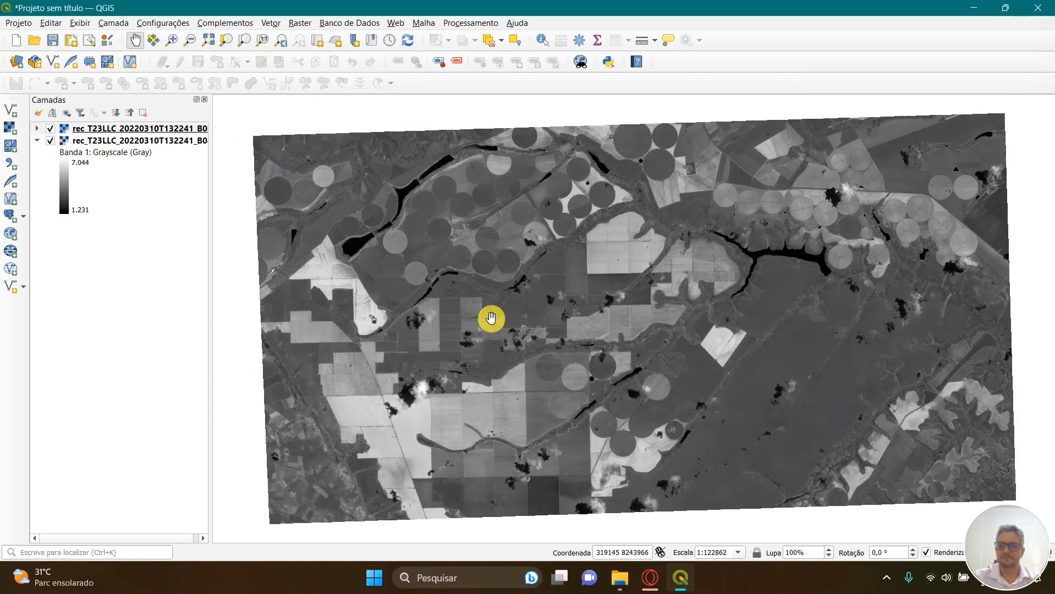
# - Collapse the B04 layer's legend and widen the layer list enough to show the full layer names
pyautogui.scroll(-1, 490, 318)
pyautogui.scroll(1, 408, 274)
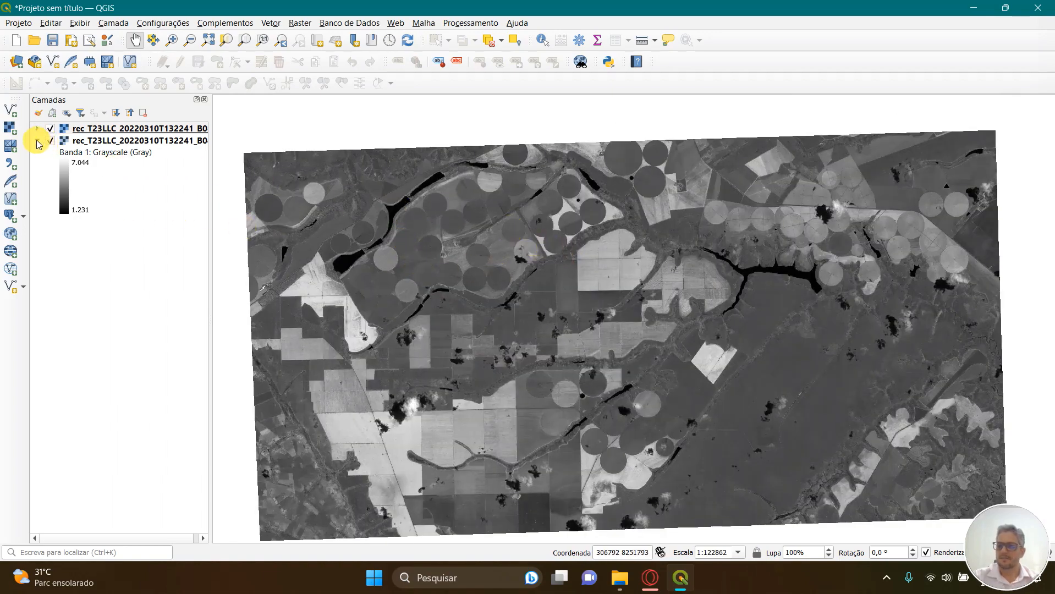
pyautogui.click(37, 141)
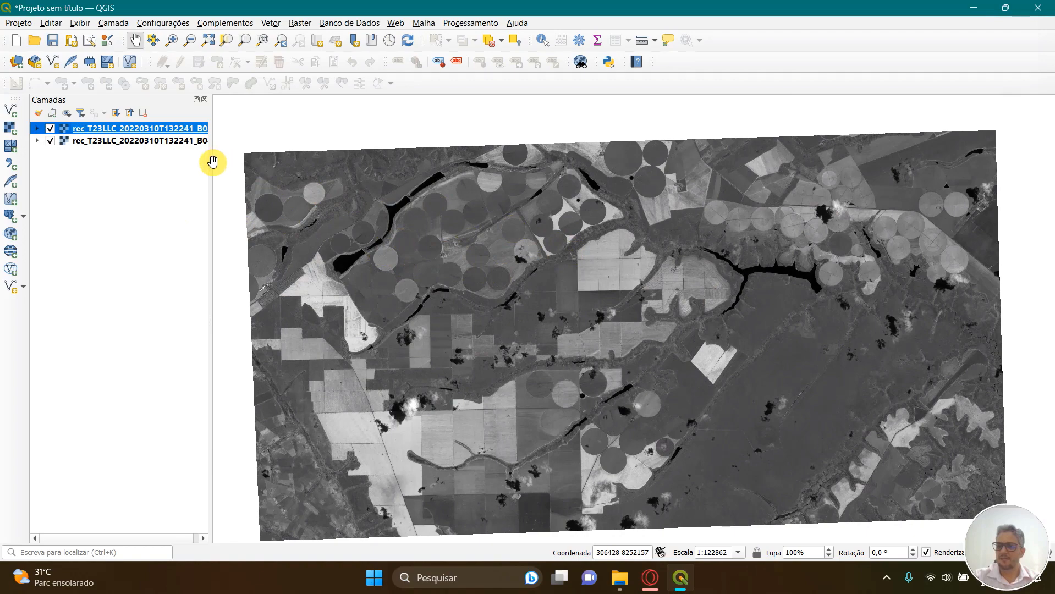
pyautogui.moveTo(211, 163); pyautogui.dragTo(277, 167)
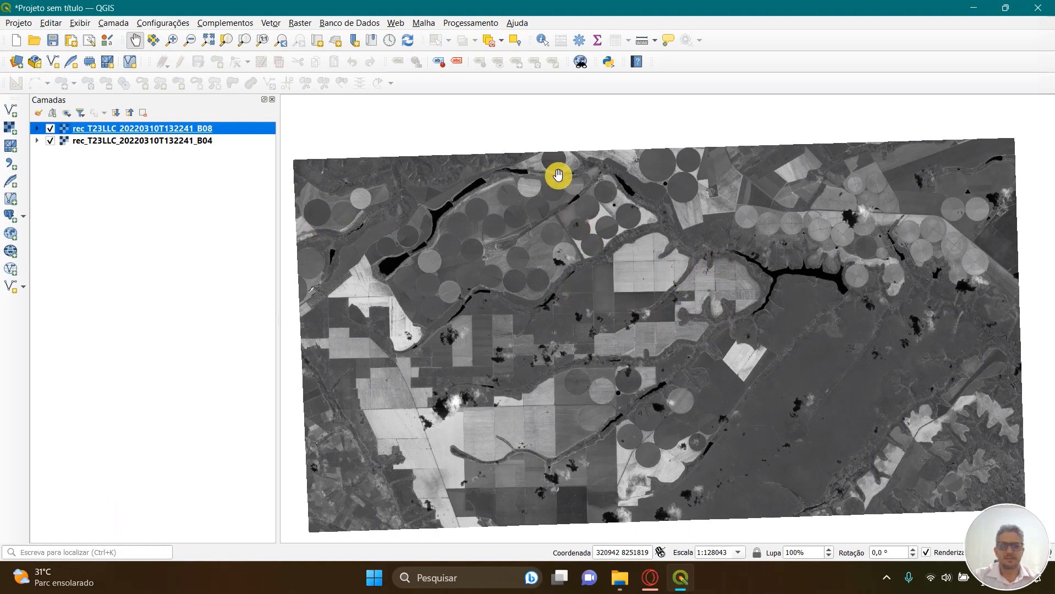
# - Start a Raster Calculator expression with the numerator ( NIR - RED ), using NIR and RED as placeholders
pyautogui.click(300, 25)
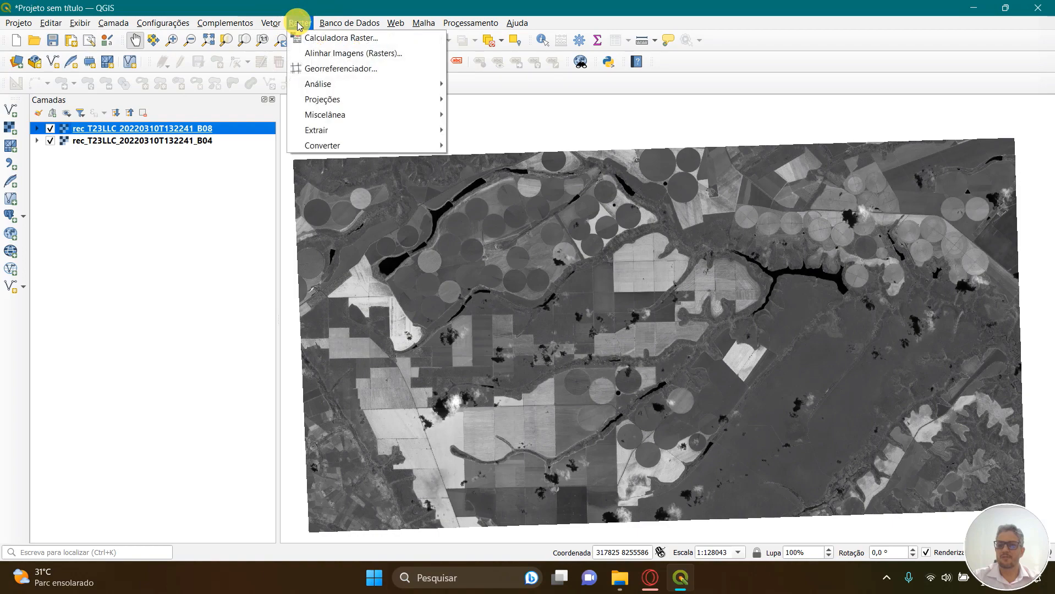
pyautogui.click(330, 39)
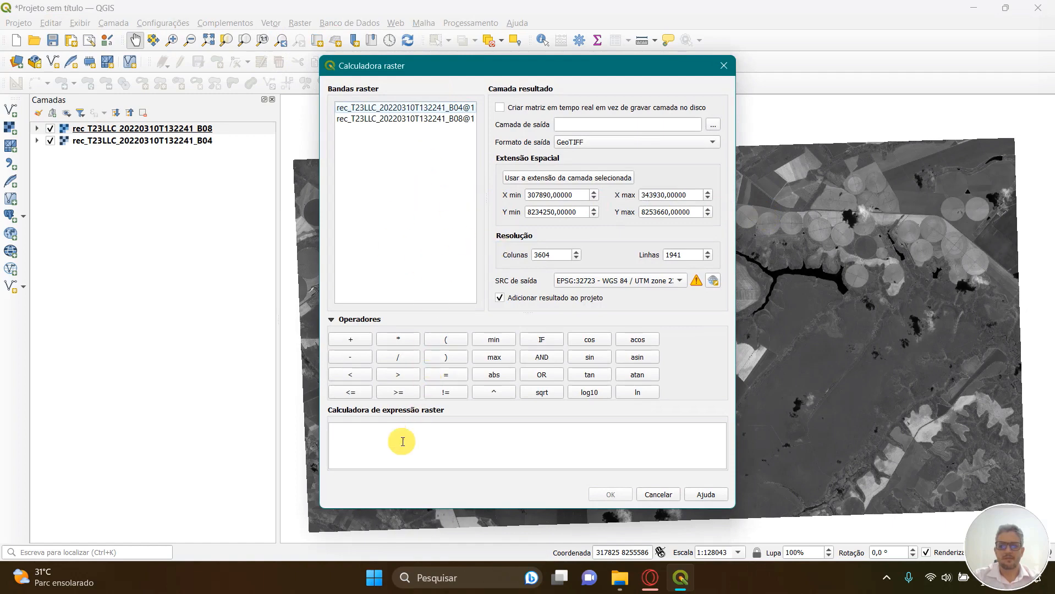
pyautogui.click(353, 436)
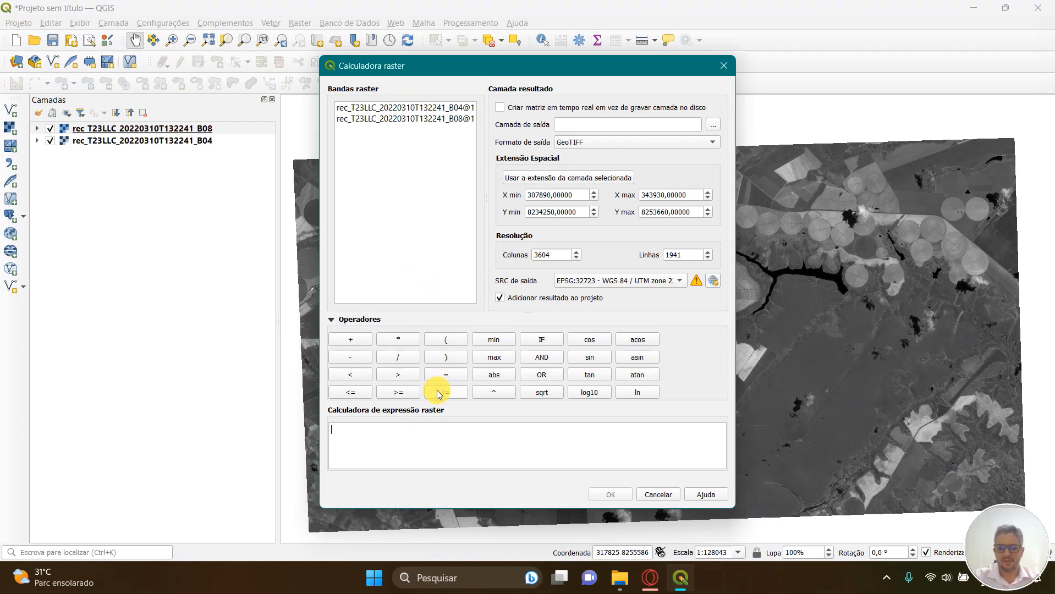
pyautogui.click(472, 454)
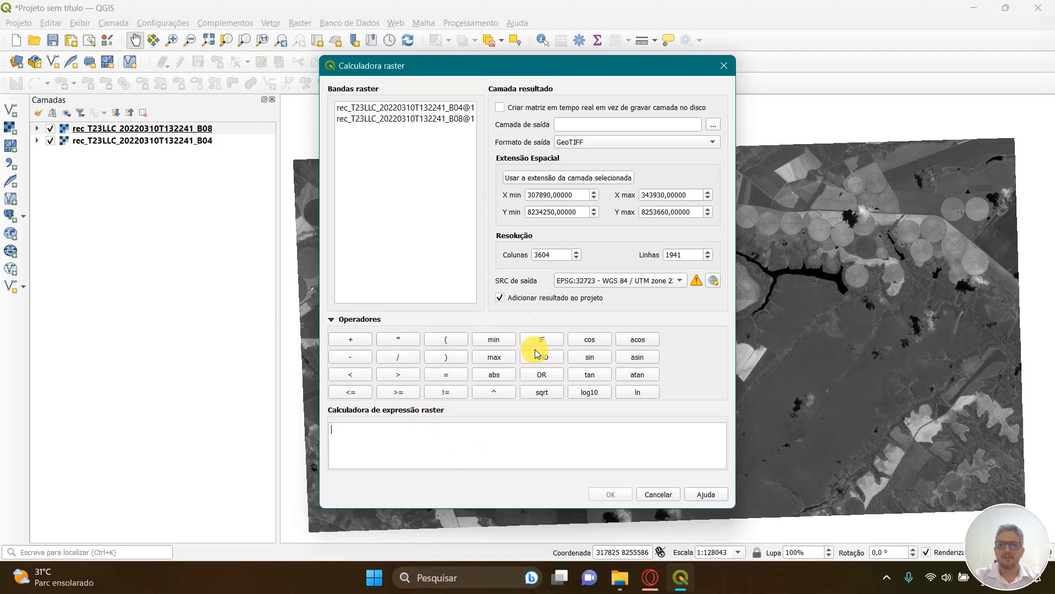
pyautogui.click(446, 341)
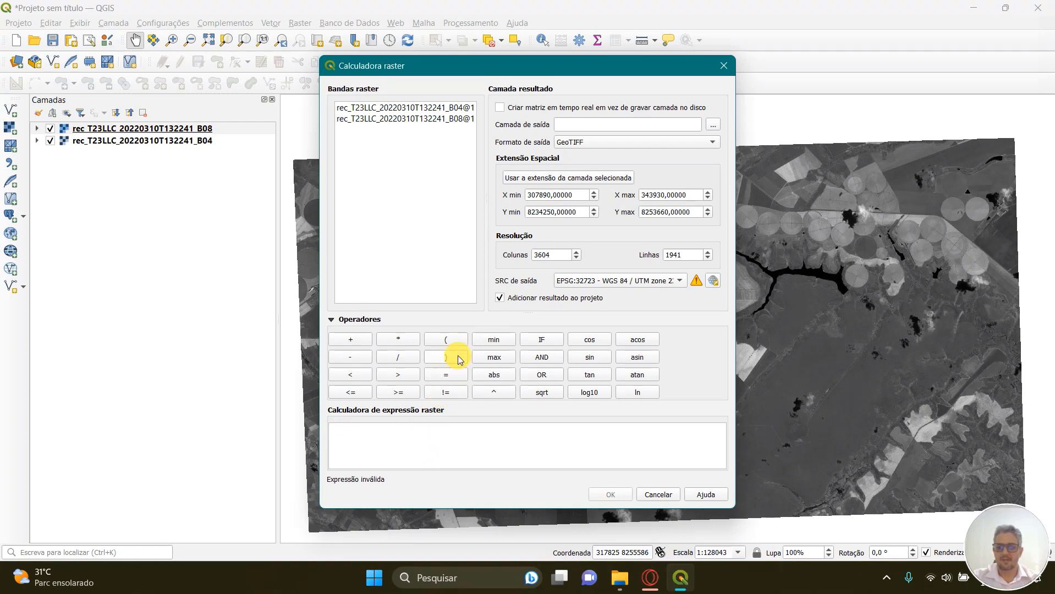
pyautogui.click(447, 341)
pyautogui.click(355, 432)
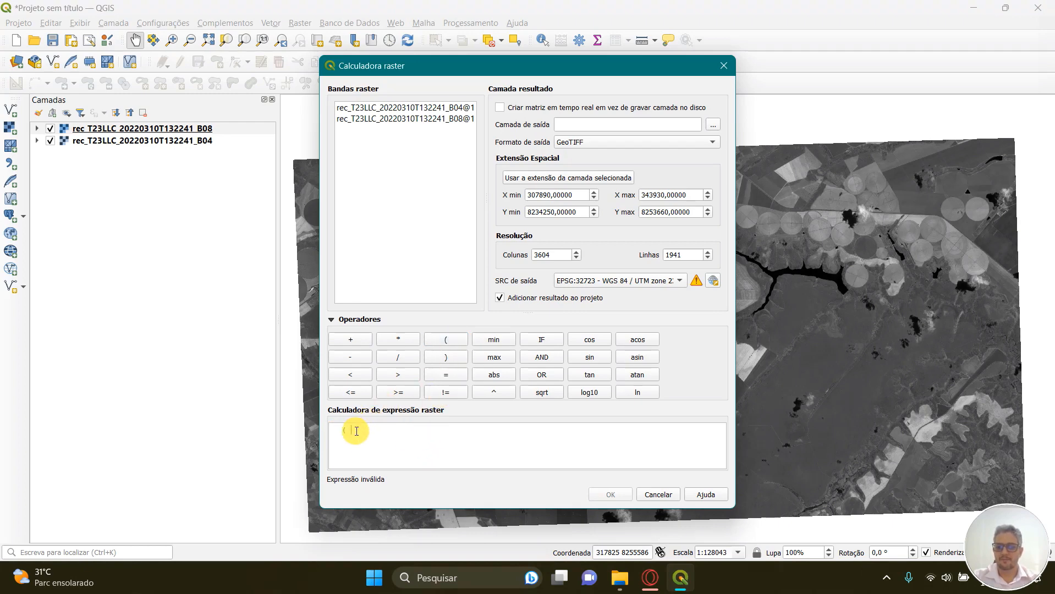
pyautogui.write('NIR')
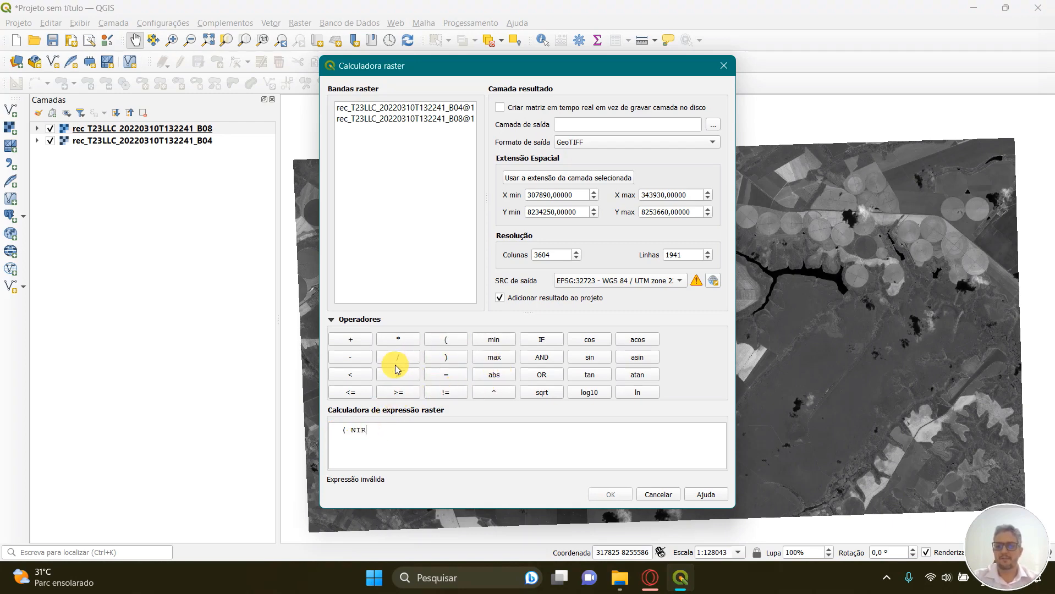
pyautogui.click(353, 359)
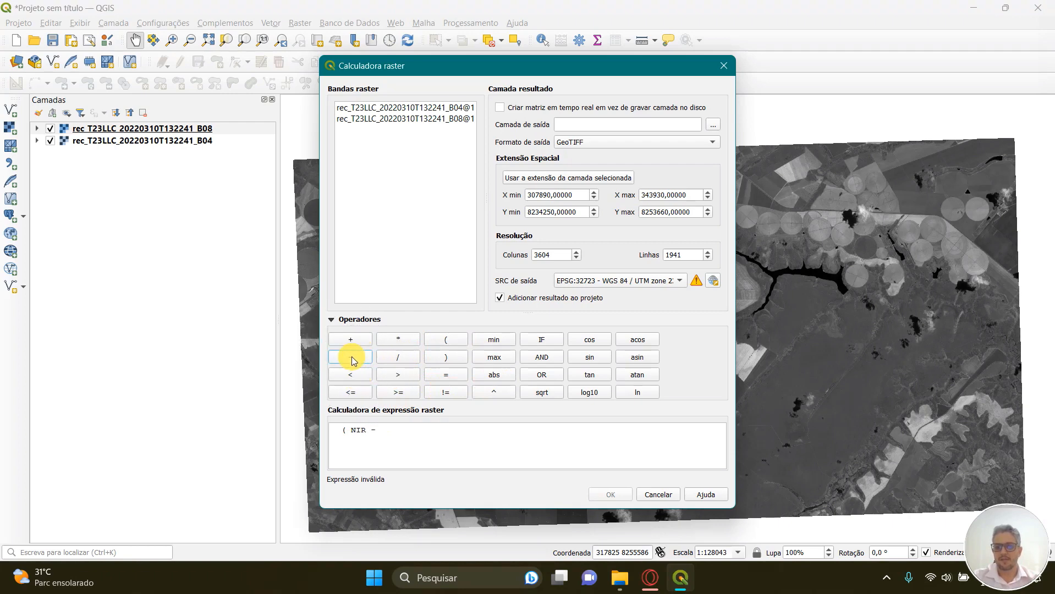
pyautogui.click(395, 434)
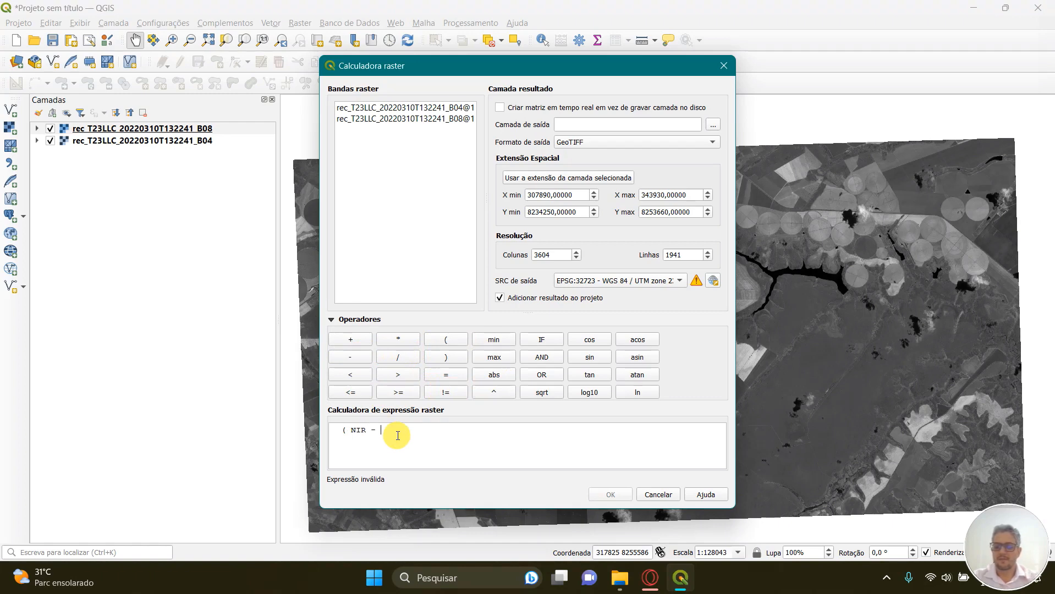
pyautogui.write('RED')
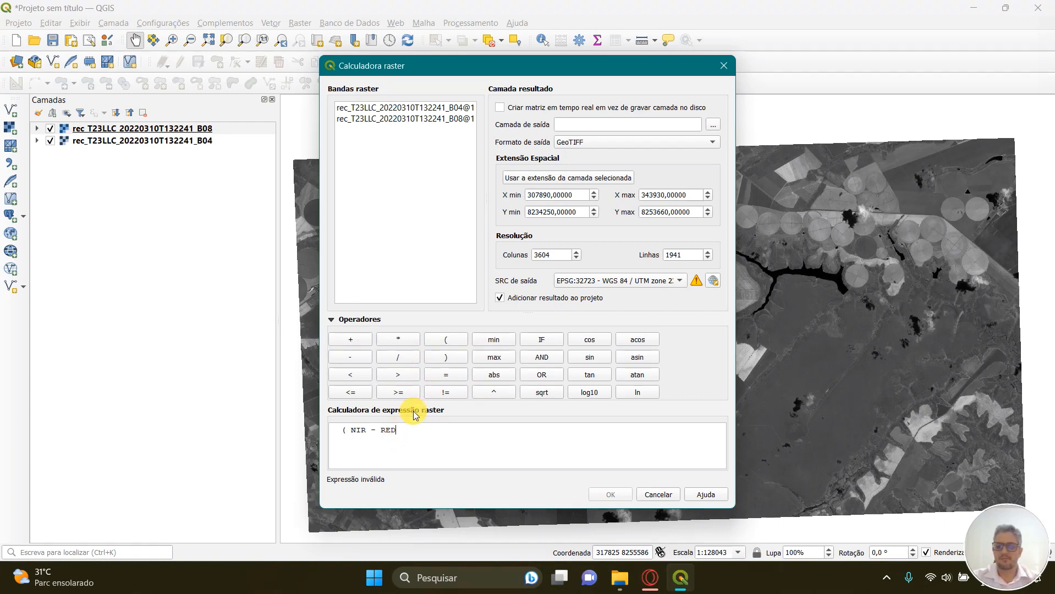
pyautogui.click(447, 357)
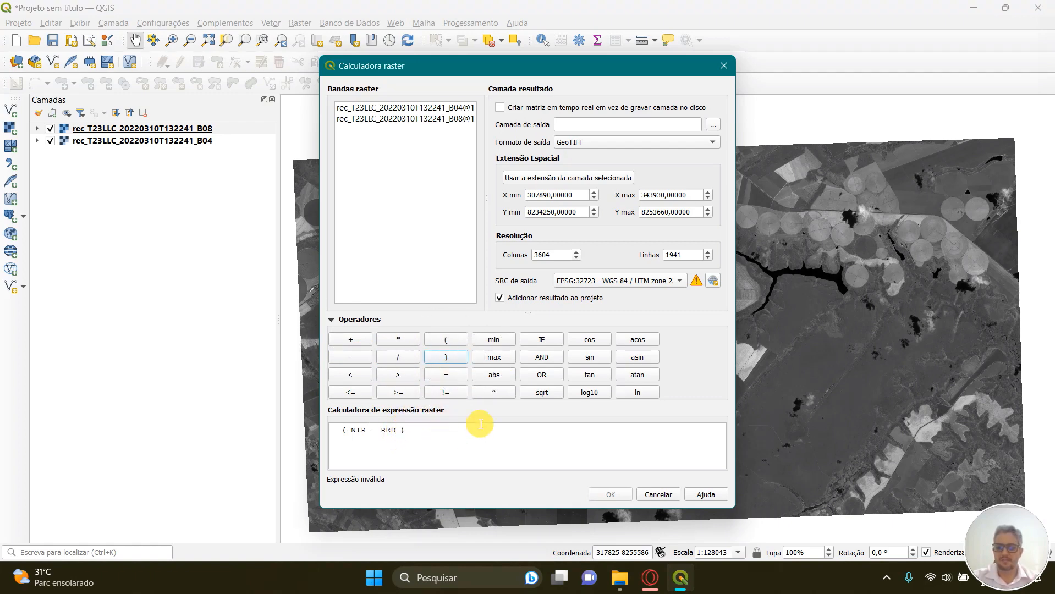
# - Extend the raster expression with the division by the placeholder denominator ( NIR + RED )
pyautogui.click(397, 357)
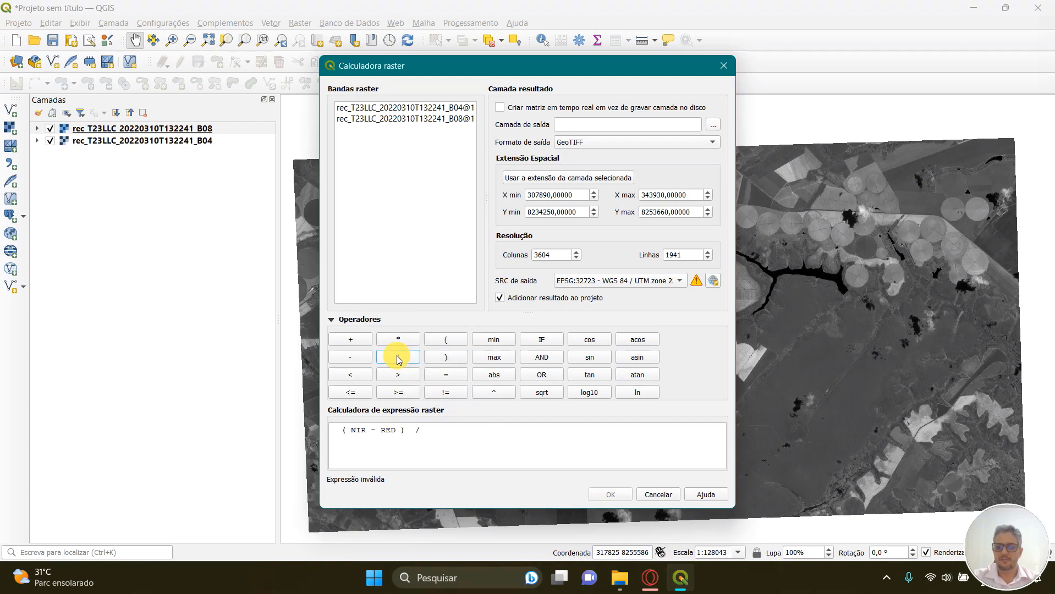
pyautogui.click(444, 345)
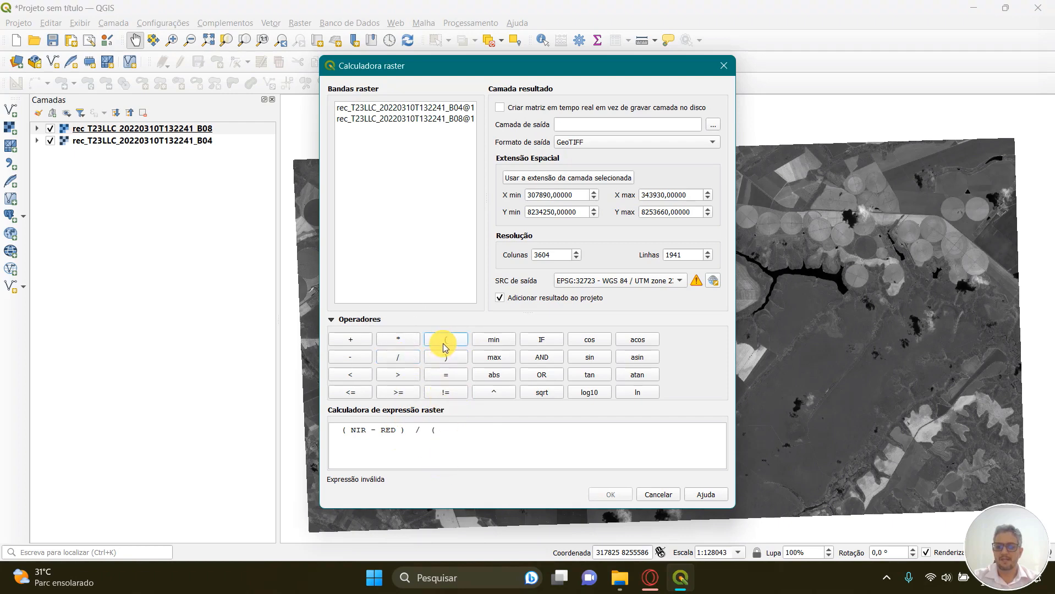
pyautogui.click(454, 429)
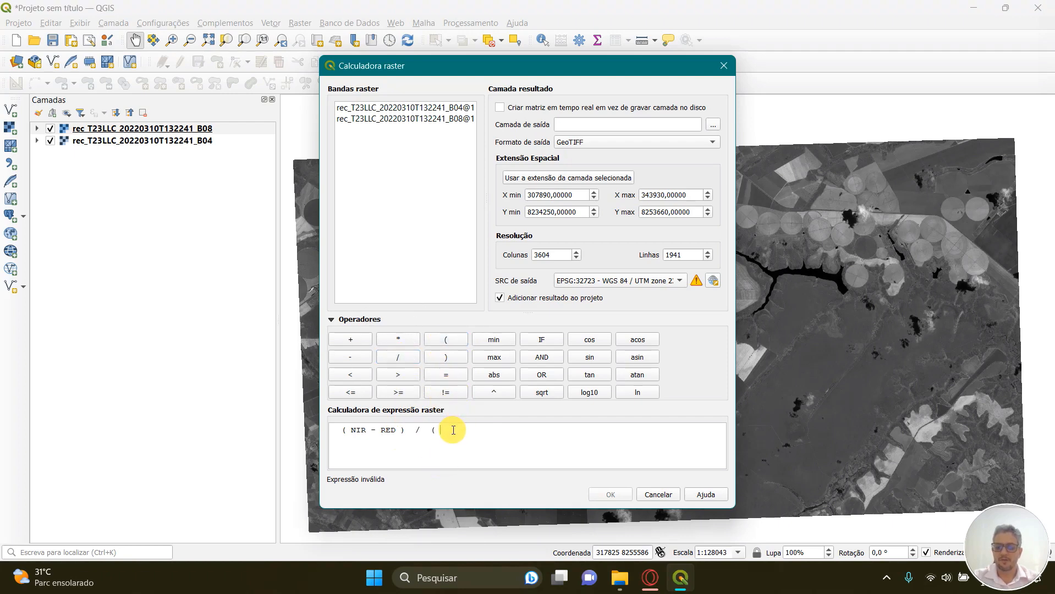
pyautogui.write('NIR +')
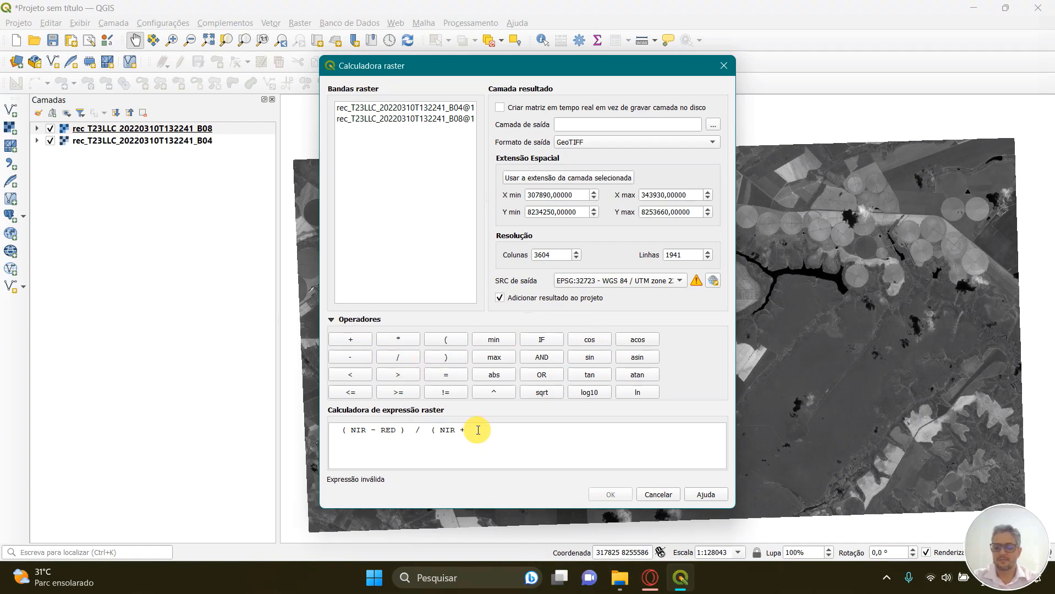
pyautogui.write('RED')
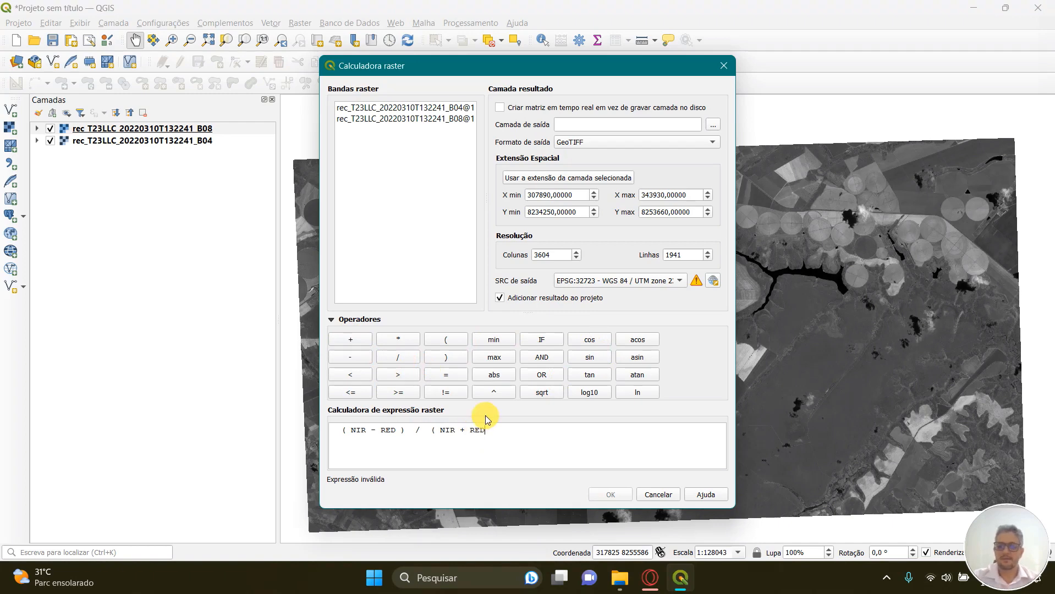
pyautogui.click(450, 358)
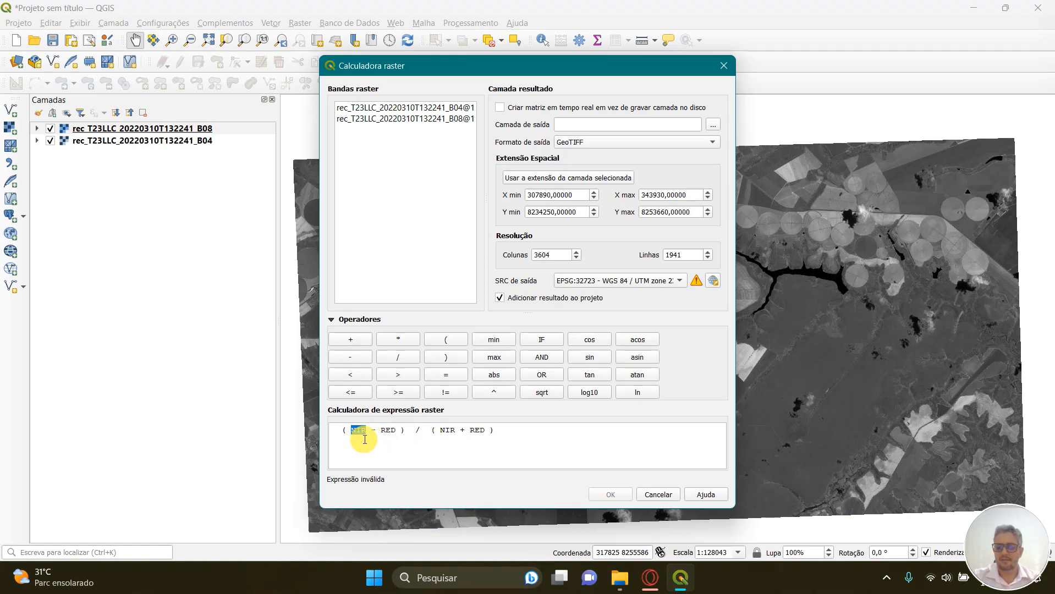
# - Replace the numerator's NIR with band rec_T23LLC_20220310T132241_B08@1 and its RED with rec_T23LLC_20220310T132241_B04@1
pyautogui.moveTo(352, 432); pyautogui.dragTo(368, 440)
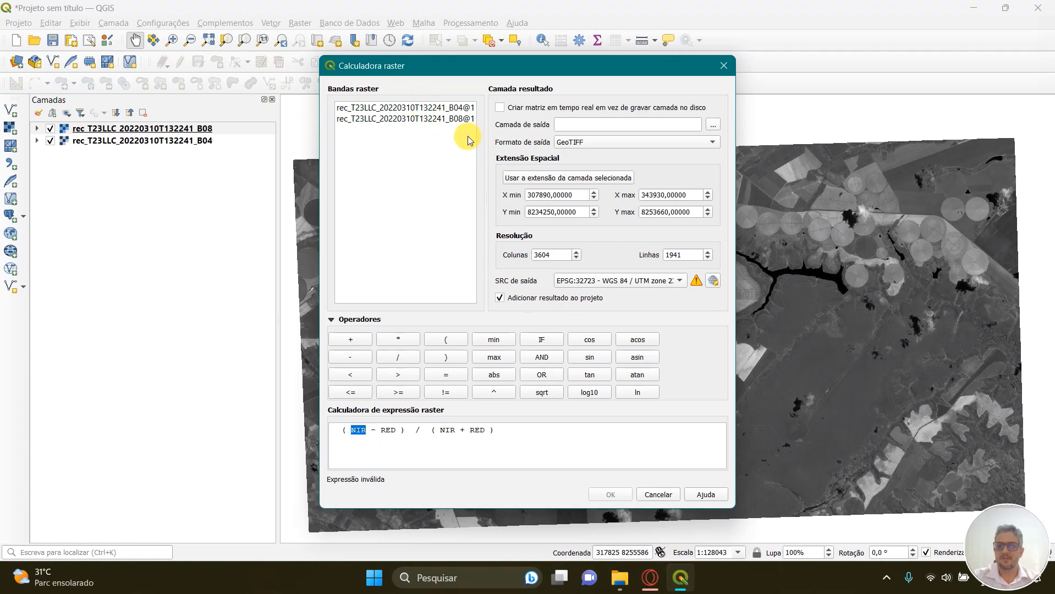
pyautogui.doubleClick(450, 120)
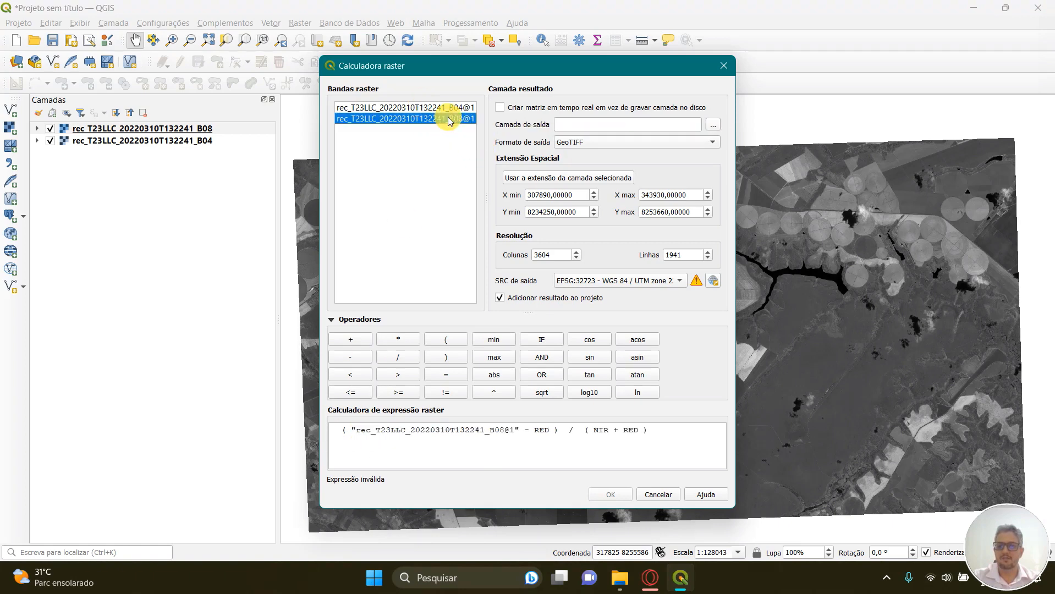
pyautogui.click(424, 436)
pyautogui.click(424, 436)
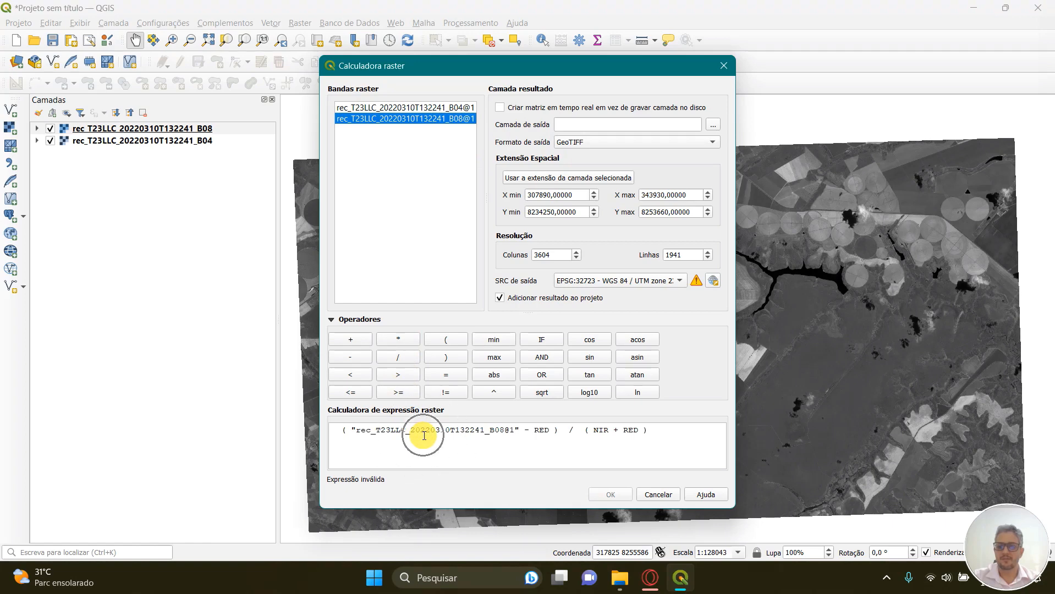
pyautogui.moveTo(537, 431); pyautogui.dragTo(550, 430)
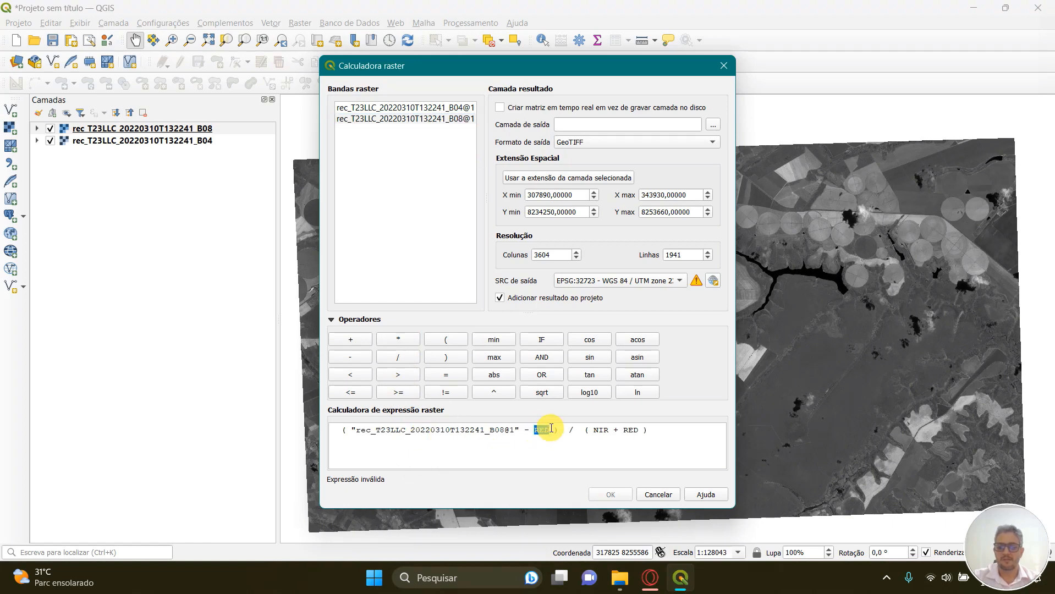
pyautogui.doubleClick(421, 108)
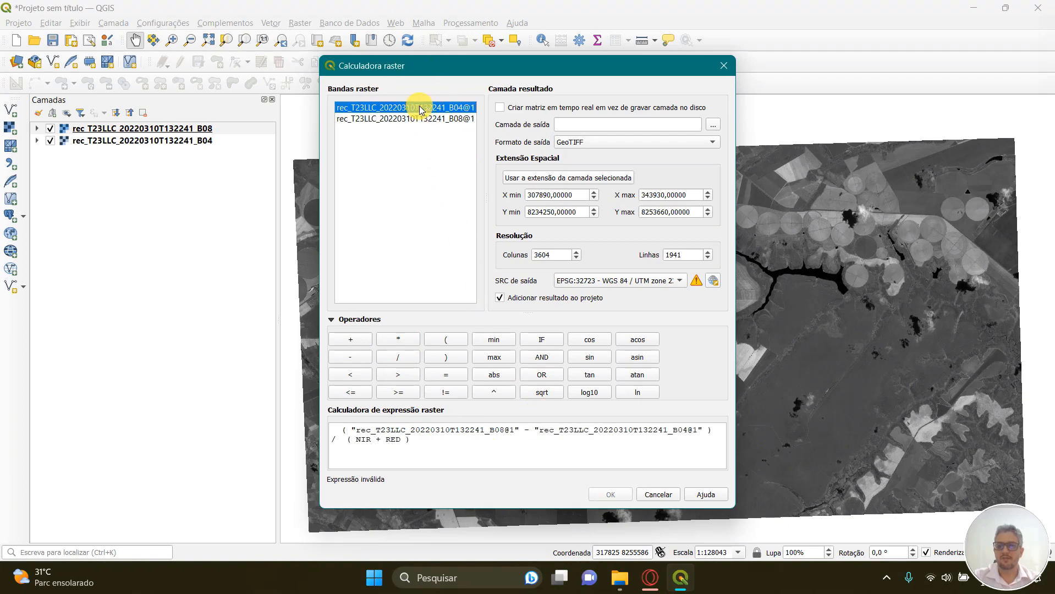
# - Replace the denominator's NIR with band rec_T23LLC_20220310T132241_B08@1 and its RED with rec_T23LLC_20220310T132241_B04@1
pyautogui.doubleClick(358, 440)
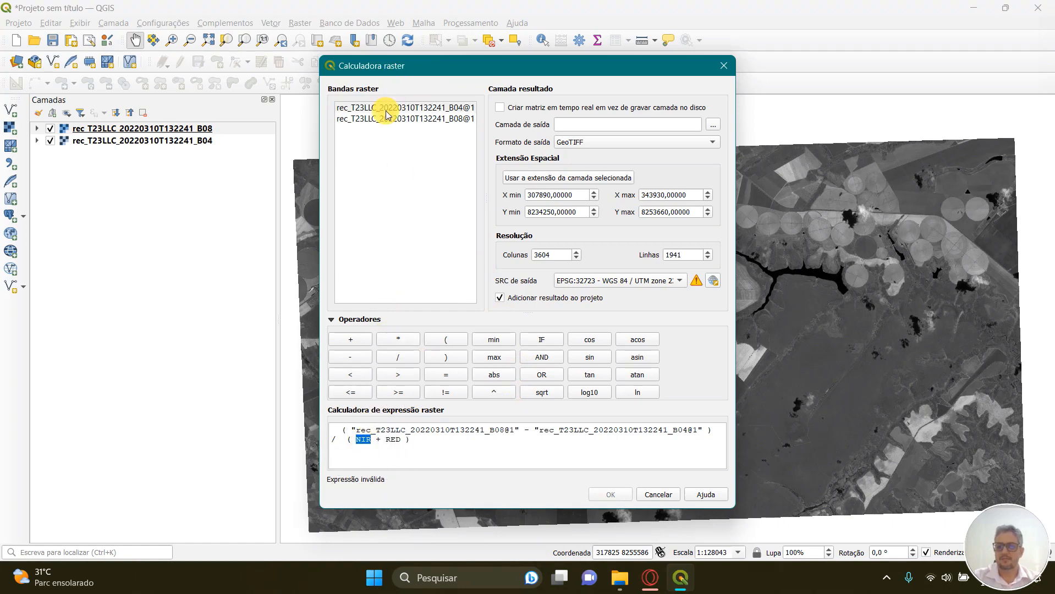
pyautogui.doubleClick(403, 119)
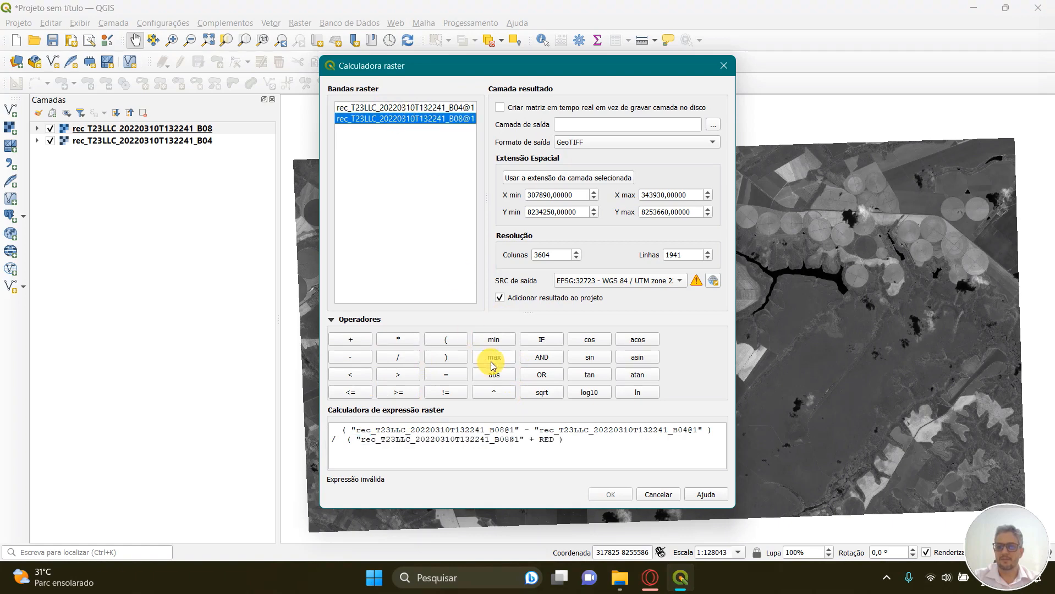
pyautogui.moveTo(549, 440); pyautogui.dragTo(540, 439)
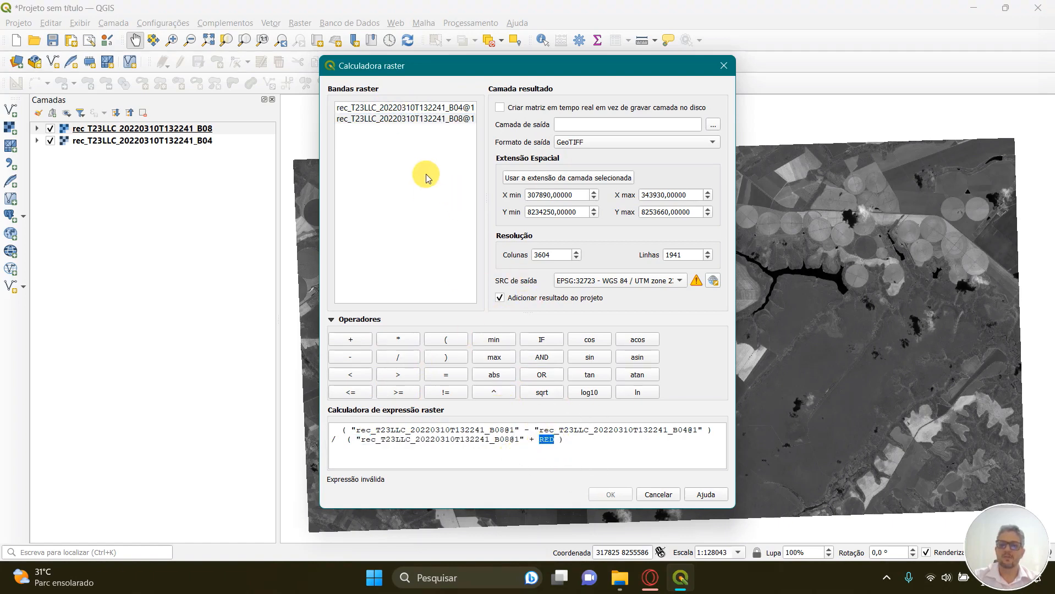
pyautogui.doubleClick(425, 108)
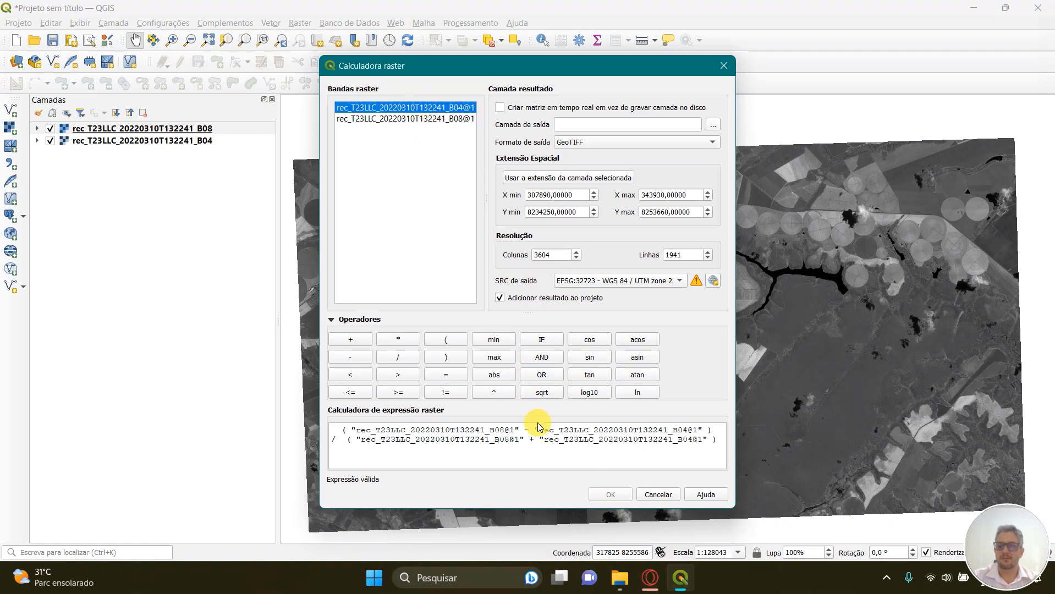
pyautogui.click(368, 487)
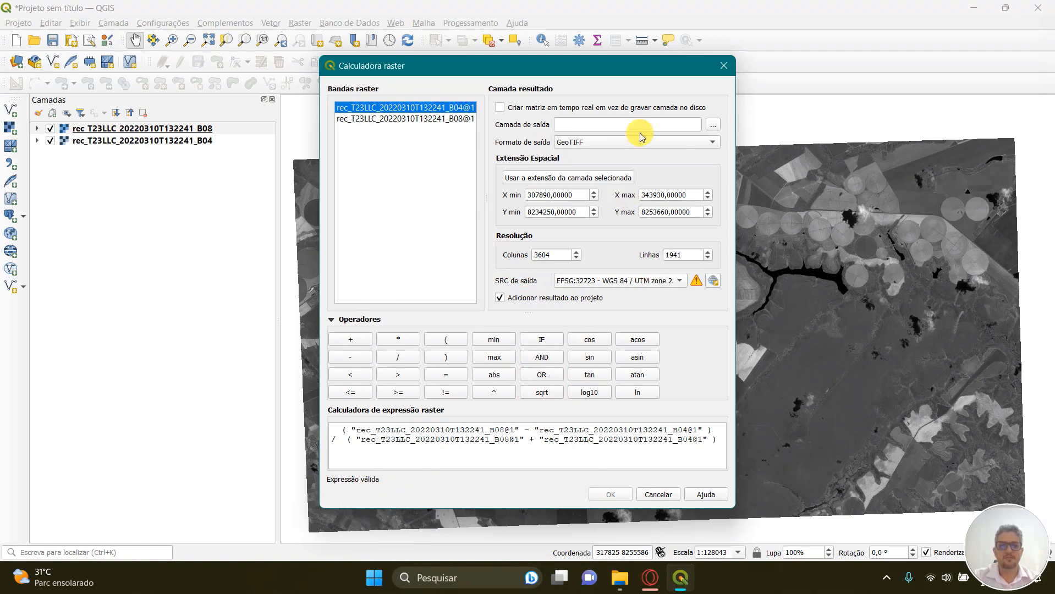
# - Browse to the Sentinel_recorte folder on drive C: as the location for the output layer
pyautogui.click(713, 127)
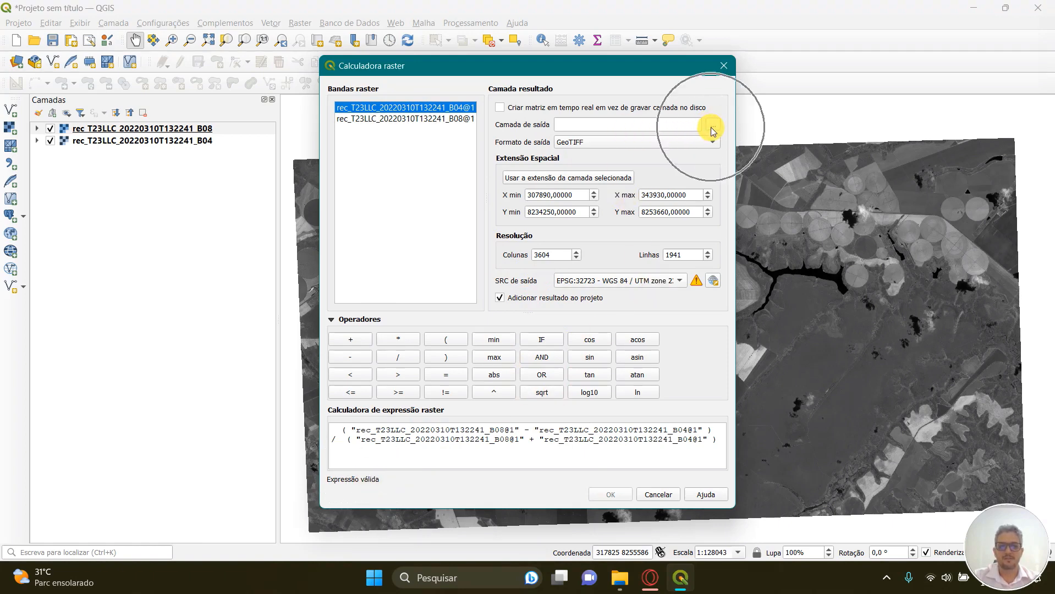
pyautogui.click(519, 127)
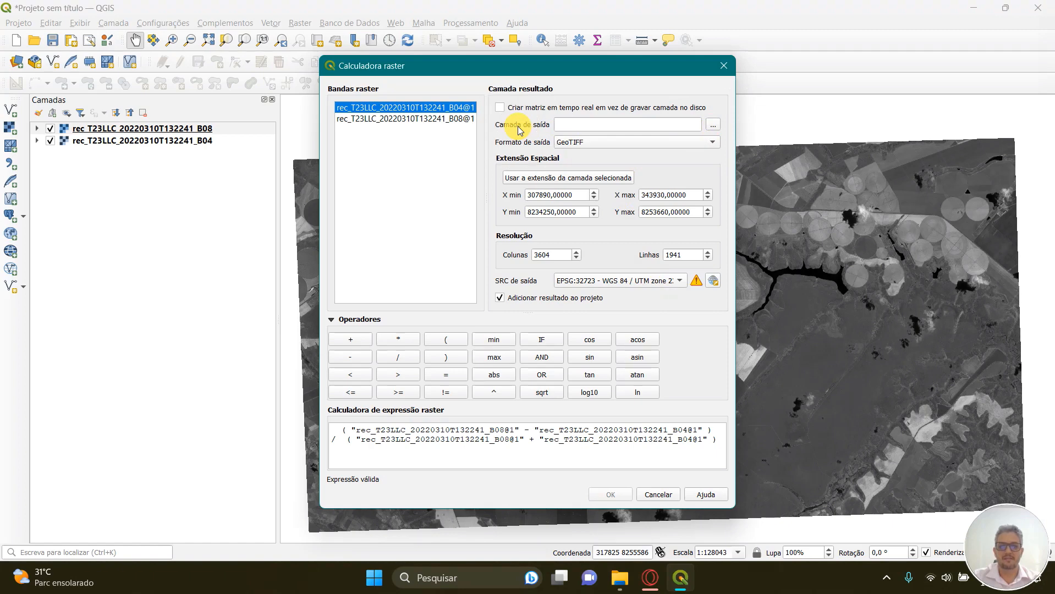
pyautogui.click(714, 126)
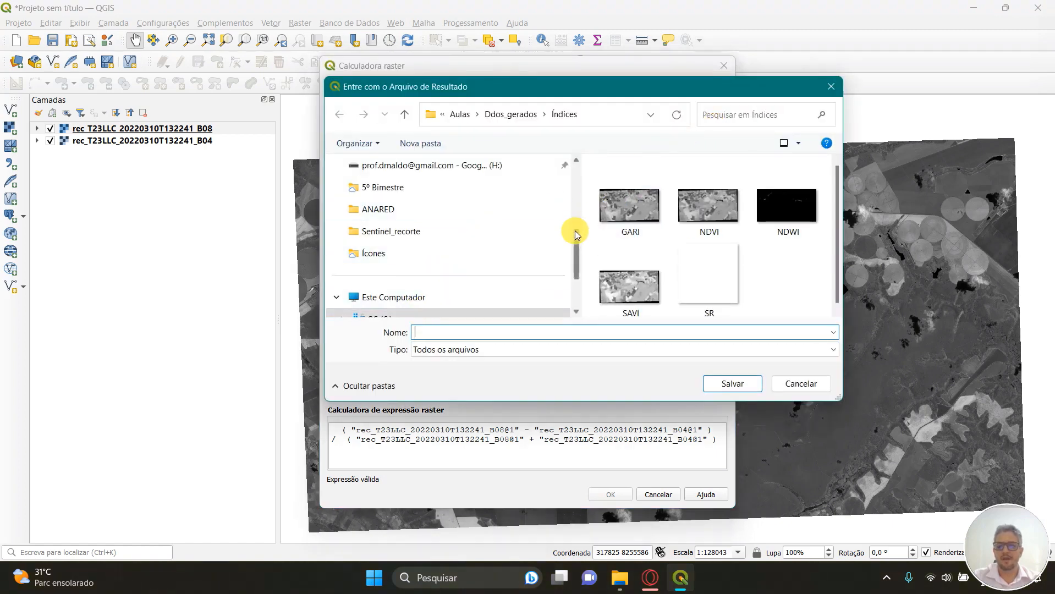
pyautogui.scroll(-2, 575, 242)
pyautogui.click(407, 232)
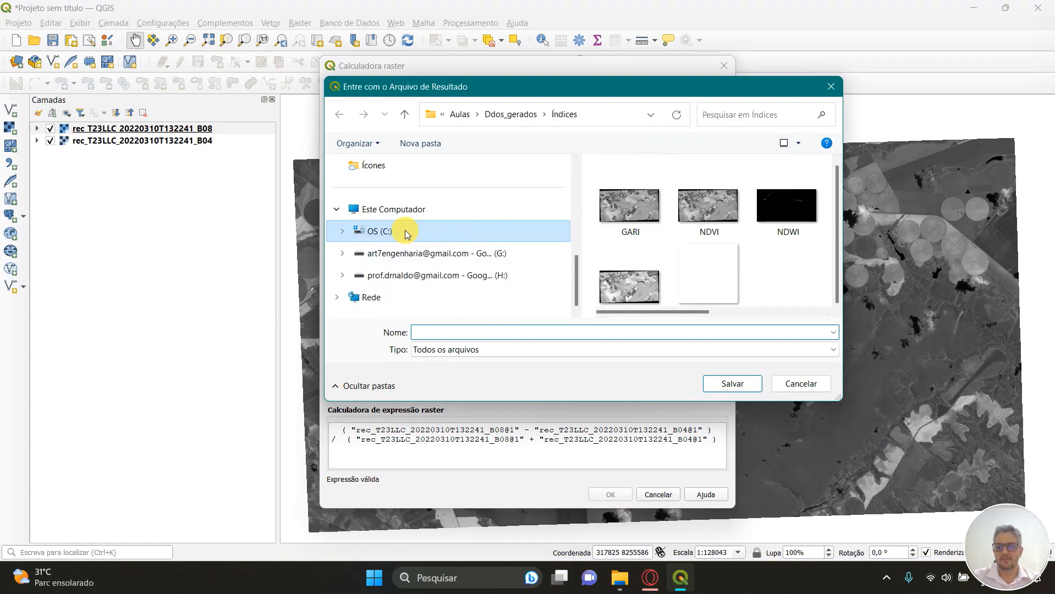
pyautogui.scroll(-1, 683, 272)
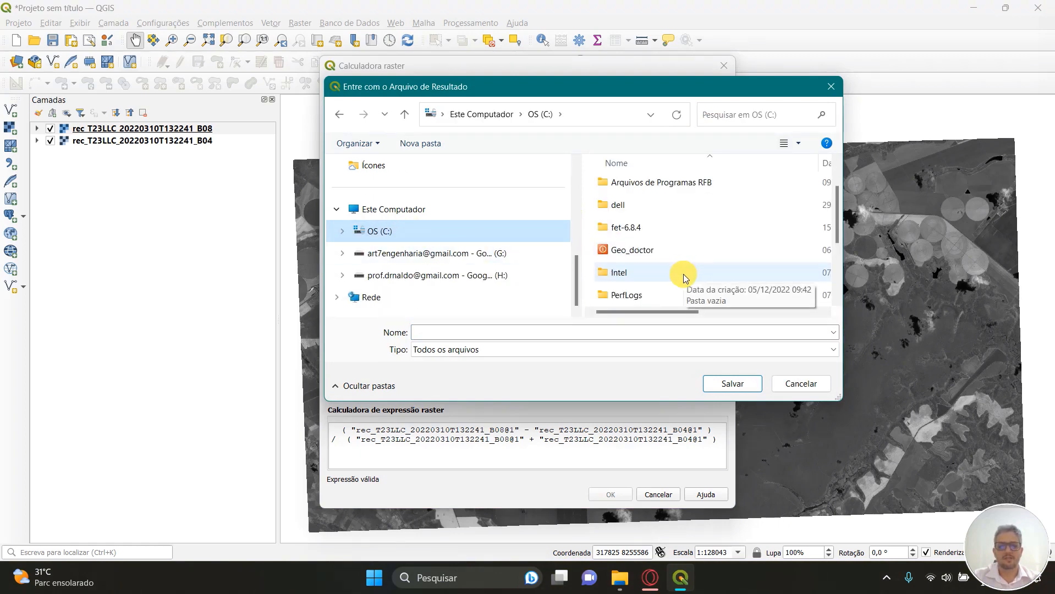
pyautogui.scroll(-2, 683, 276)
pyautogui.scroll(2, 680, 277)
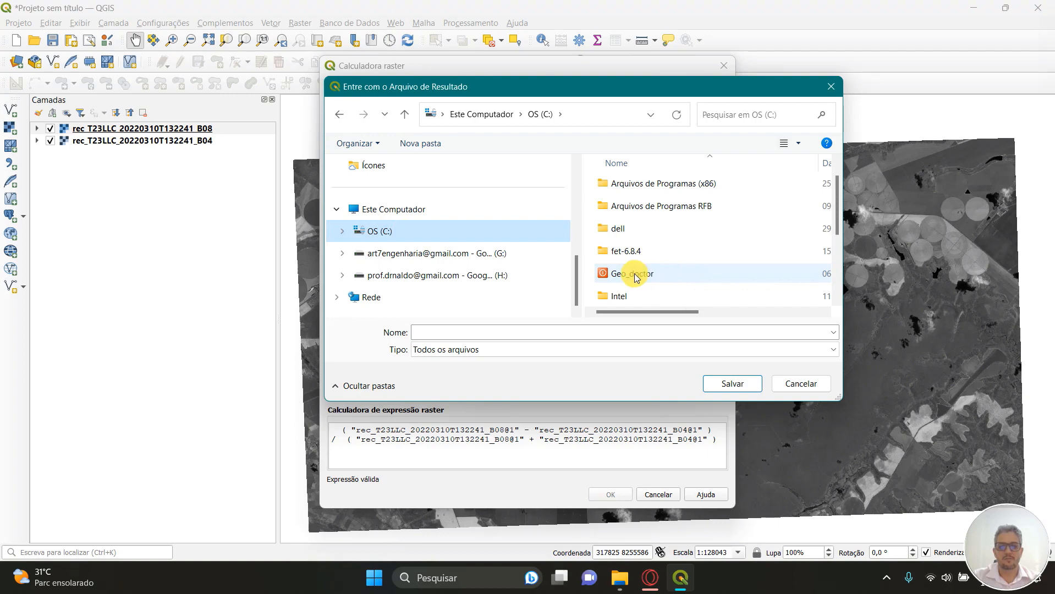
pyautogui.scroll(1, 638, 275)
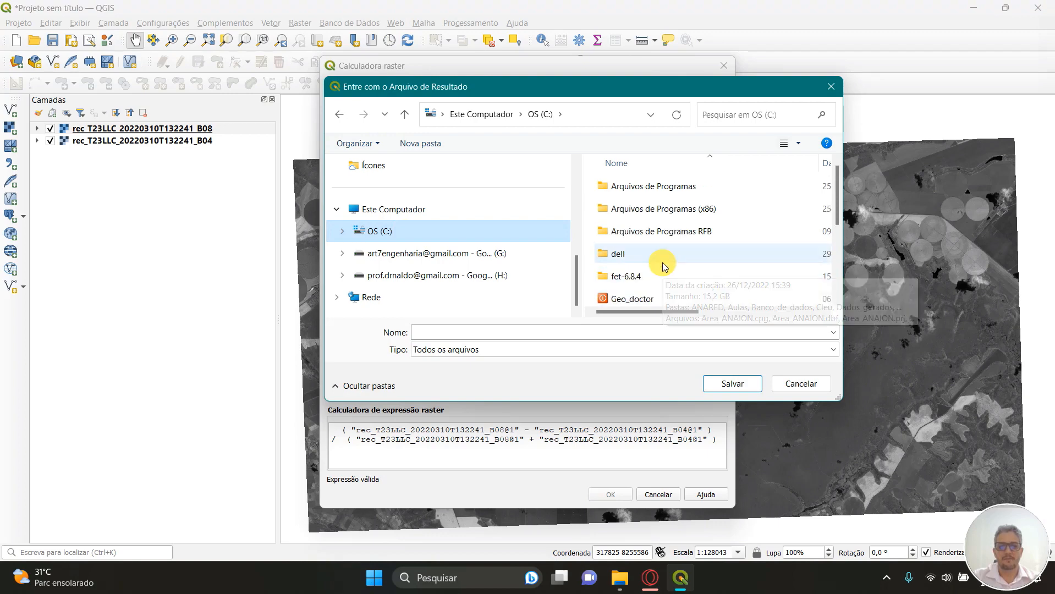
pyautogui.scroll(-1, 663, 267)
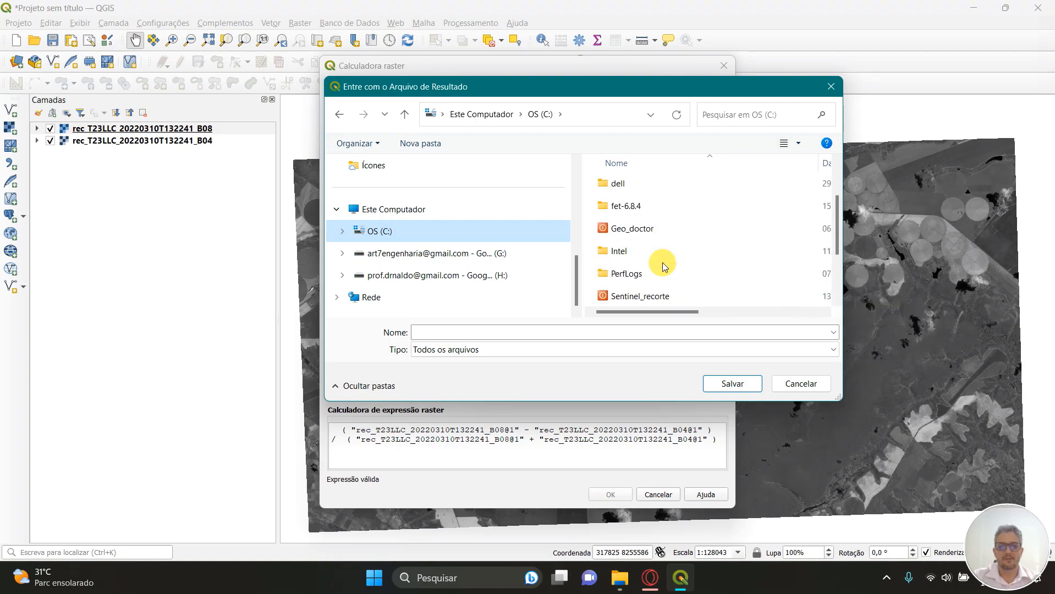
pyautogui.doubleClick(641, 297)
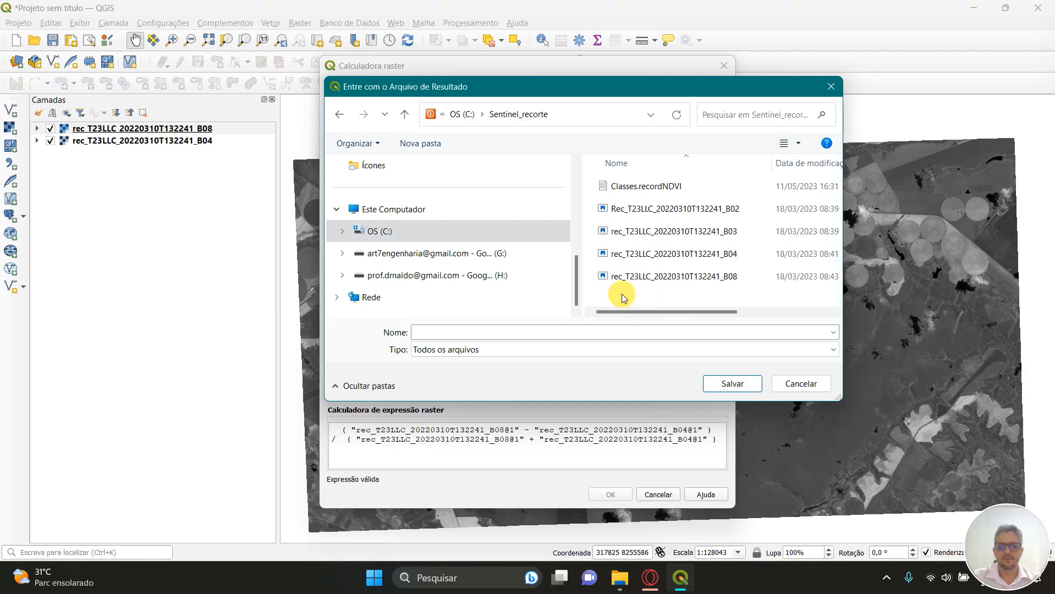
# - Save the output layer as NDVI in that folder, run the raster calculation and dismiss its completion message
pyautogui.click(434, 332)
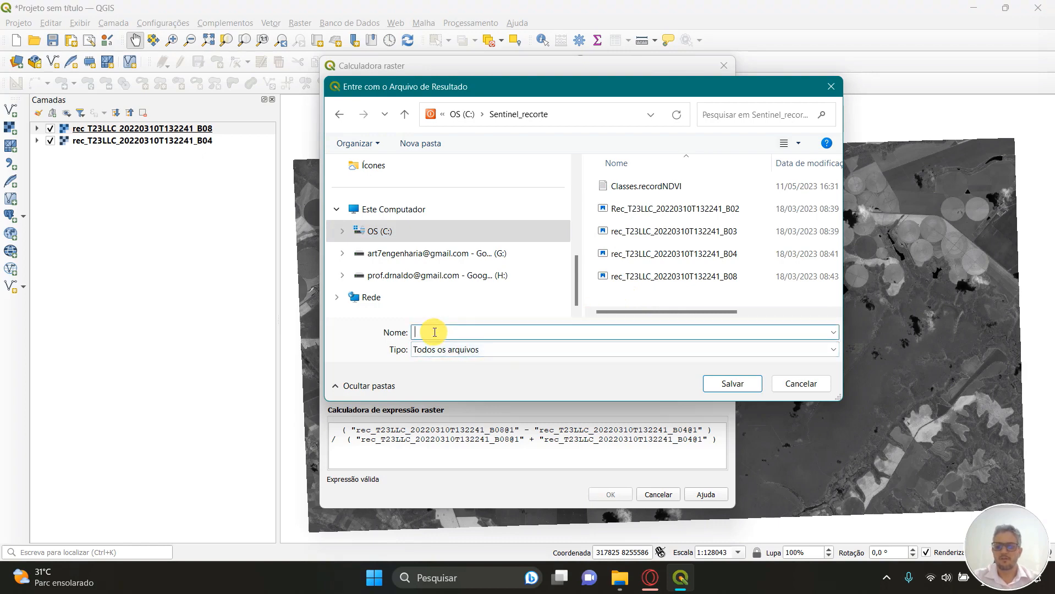
pyautogui.write('n')
pyautogui.press('BackSpace')
pyautogui.write('NDVI')
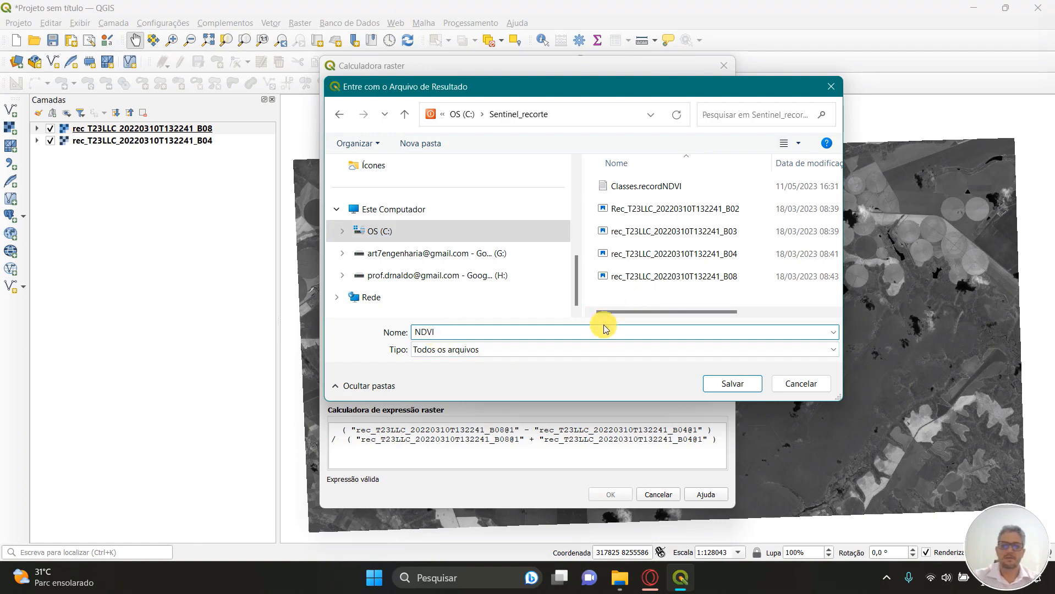
pyautogui.click(721, 385)
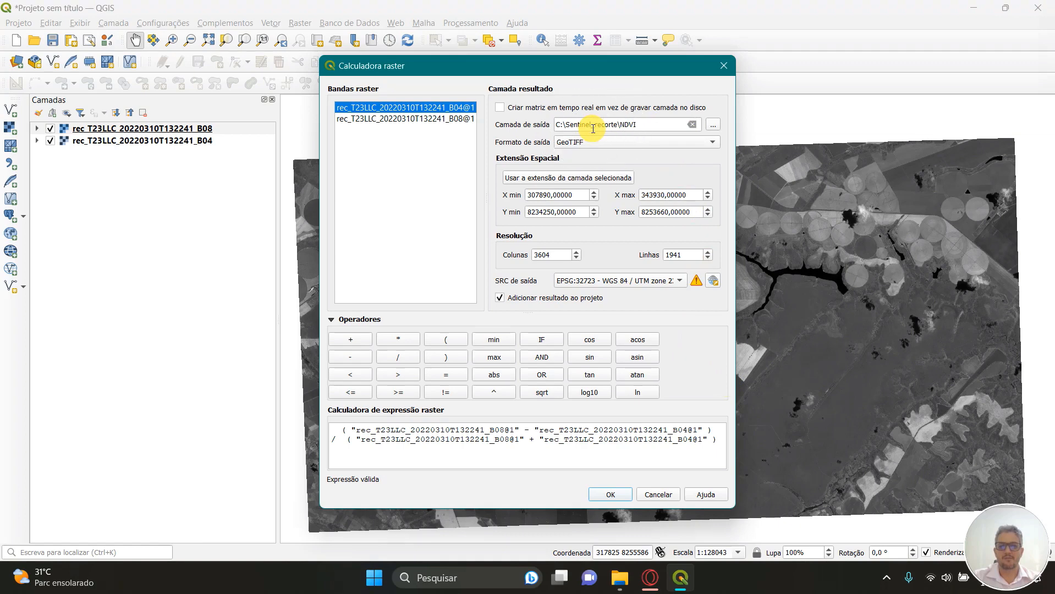
pyautogui.click(613, 497)
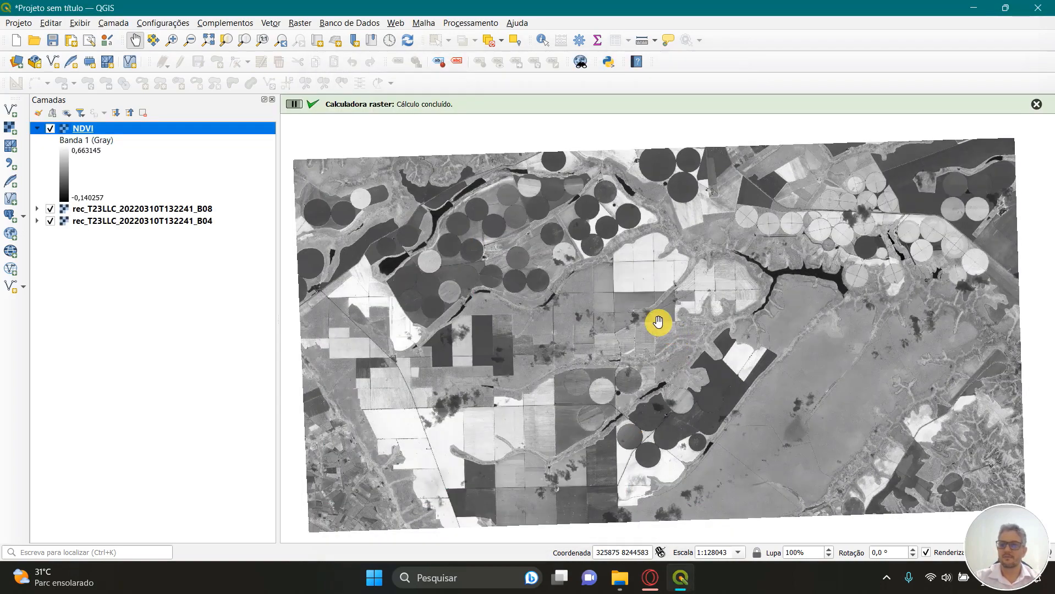
pyautogui.click(1036, 104)
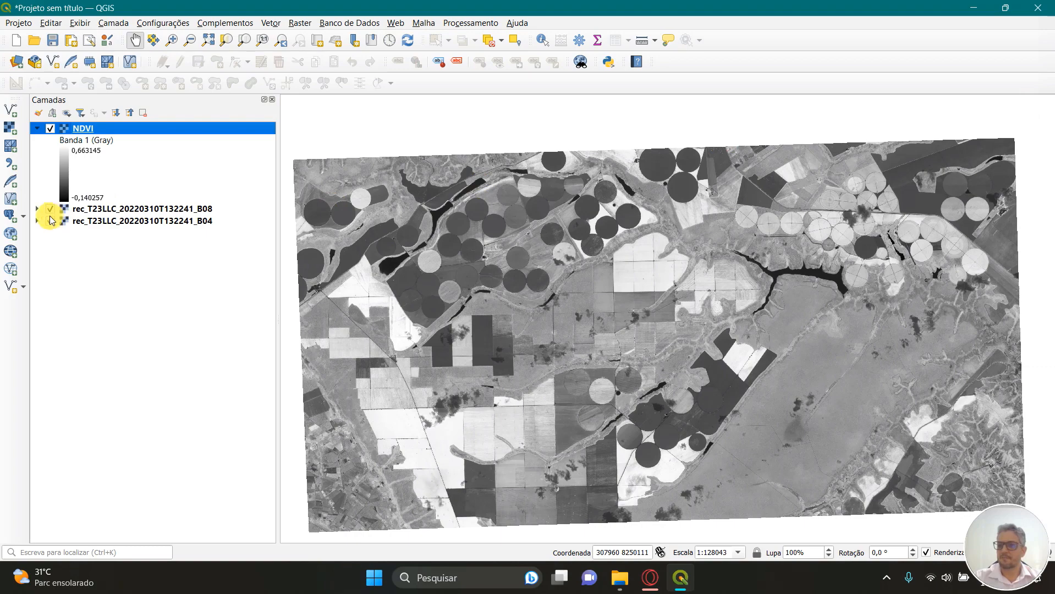
# - Hide the B04 and B08 band layers so that only the NDVI layer is shown
pyautogui.press('ctrl')
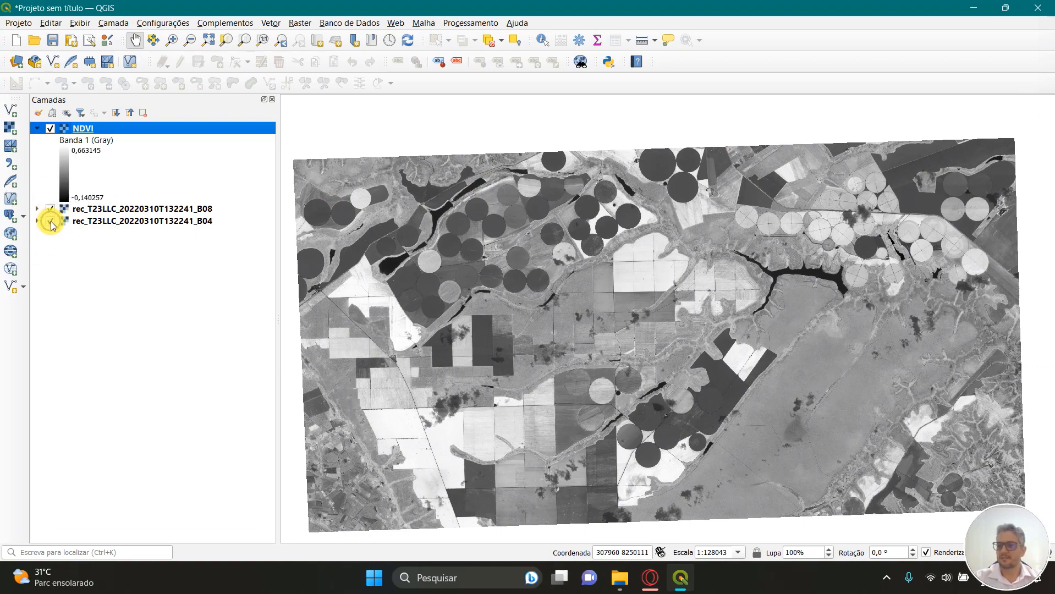
pyautogui.click(50, 222)
pyautogui.click(51, 209)
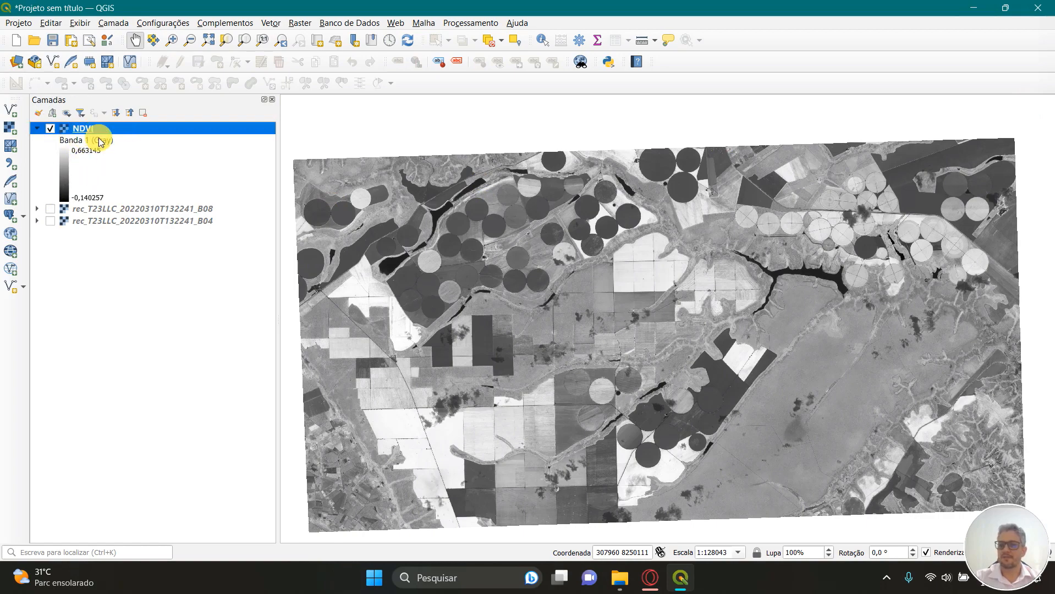
# - Render the NDVI layer as single-band pseudocolor (Banda simples falsa-cor) with linear interpolation and a red-yellow-green color ramp
pyautogui.scroll(-1, 575, 259)
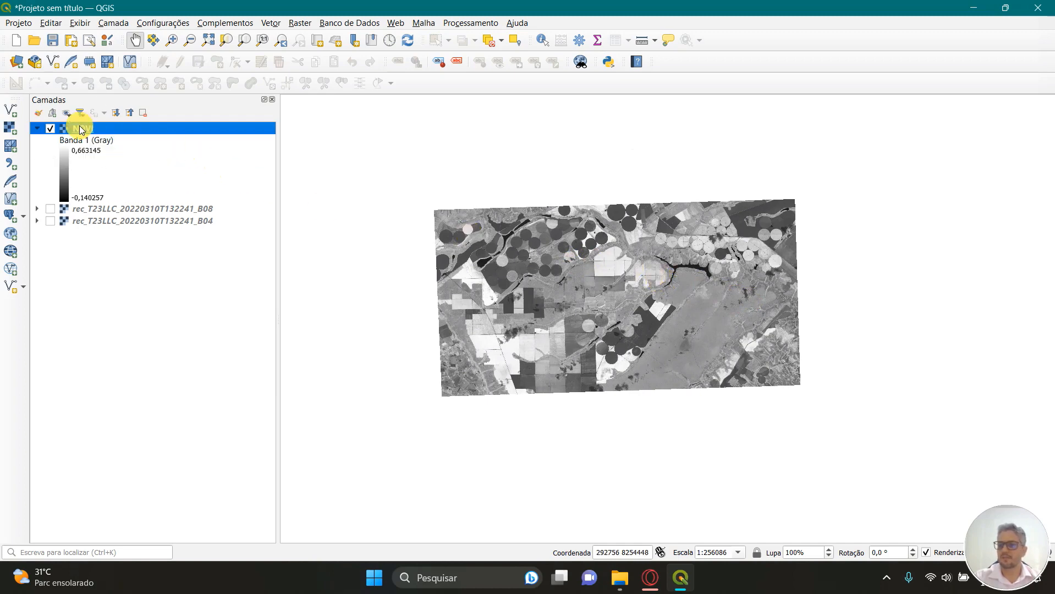
pyautogui.rightClick(81, 130)
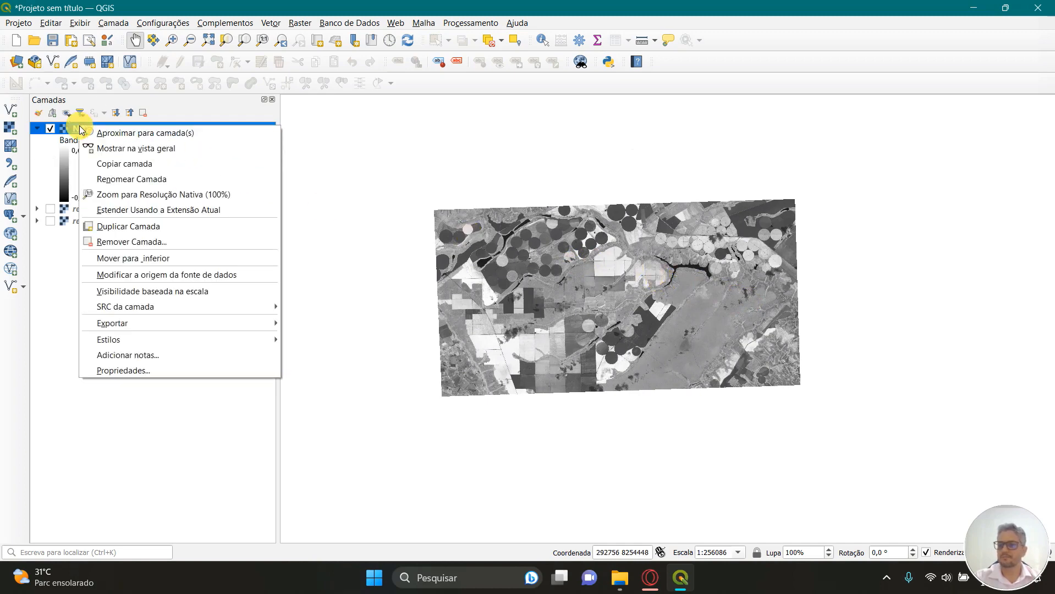
pyautogui.click(133, 369)
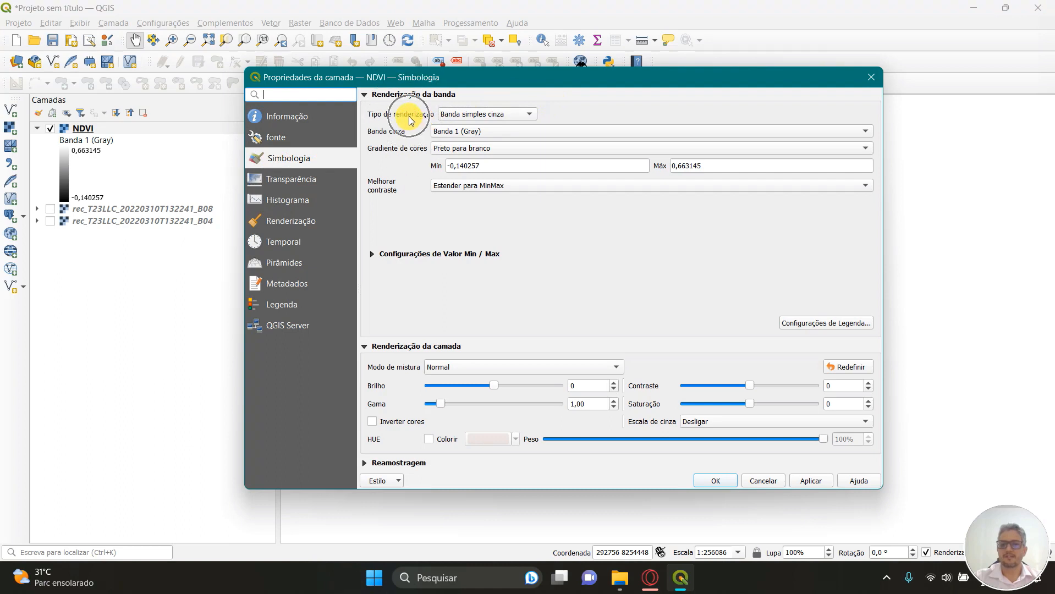
pyautogui.click(528, 114)
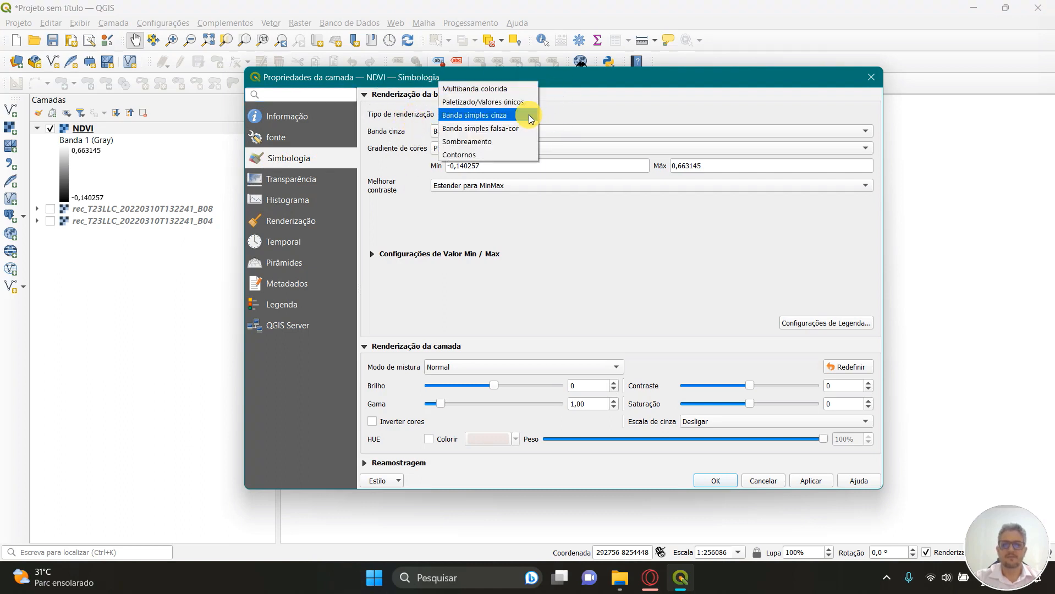
pyautogui.click(499, 130)
pyautogui.scroll(-3, 587, 306)
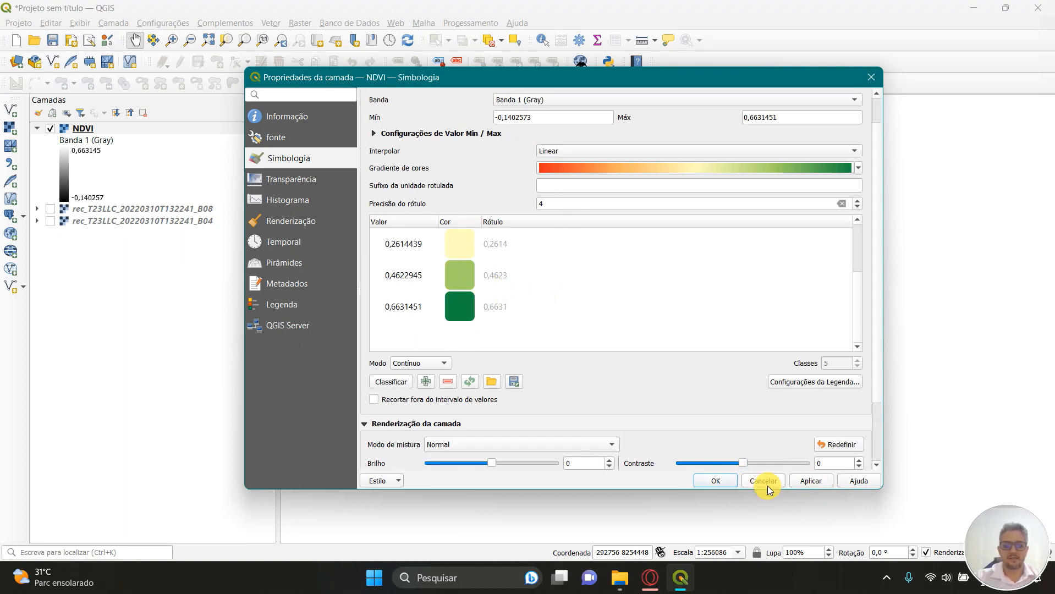
pyautogui.click(805, 482)
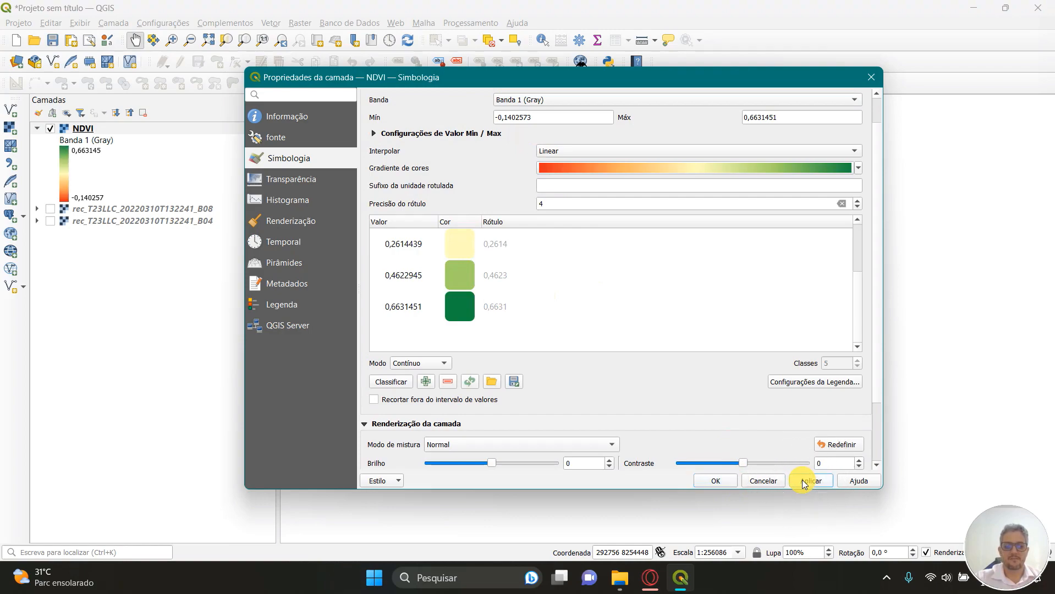
pyautogui.click(716, 480)
pyautogui.scroll(1, 607, 294)
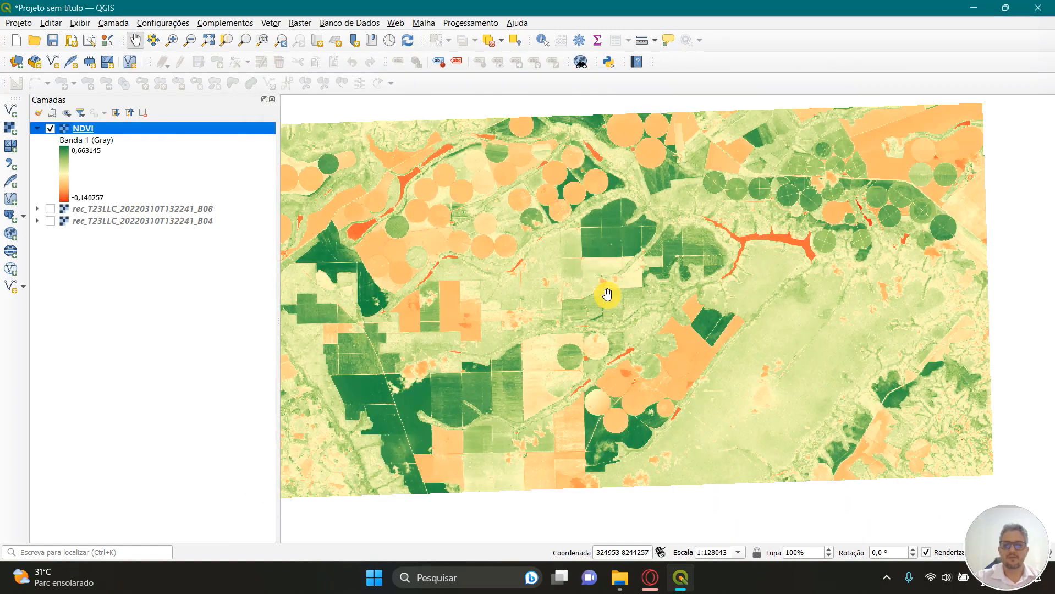
pyautogui.scroll(1, 607, 294)
pyautogui.scroll(-1, 605, 295)
pyautogui.scroll(-1, 518, 278)
pyautogui.scroll(1, 421, 236)
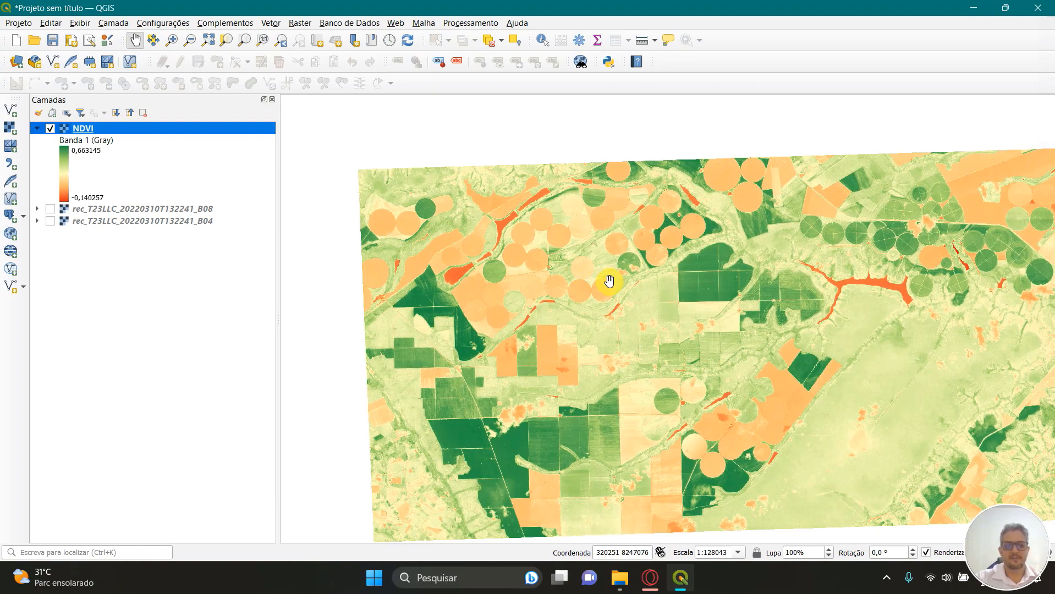
# - Activate the Identify Features tool and narrow the identify results and the layer list to enlarge the map area
pyautogui.click(542, 43)
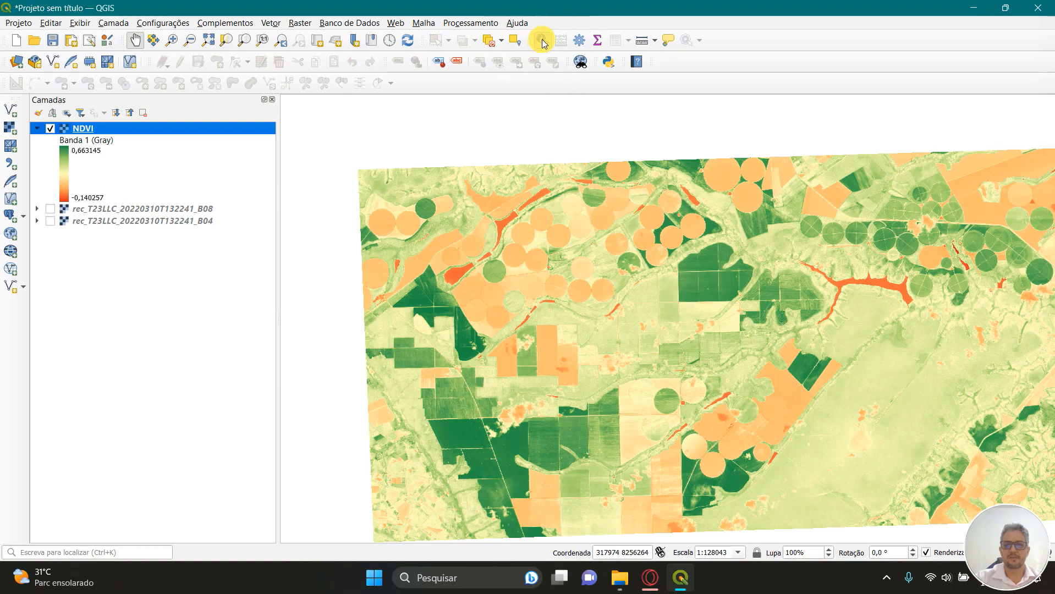
pyautogui.click(542, 41)
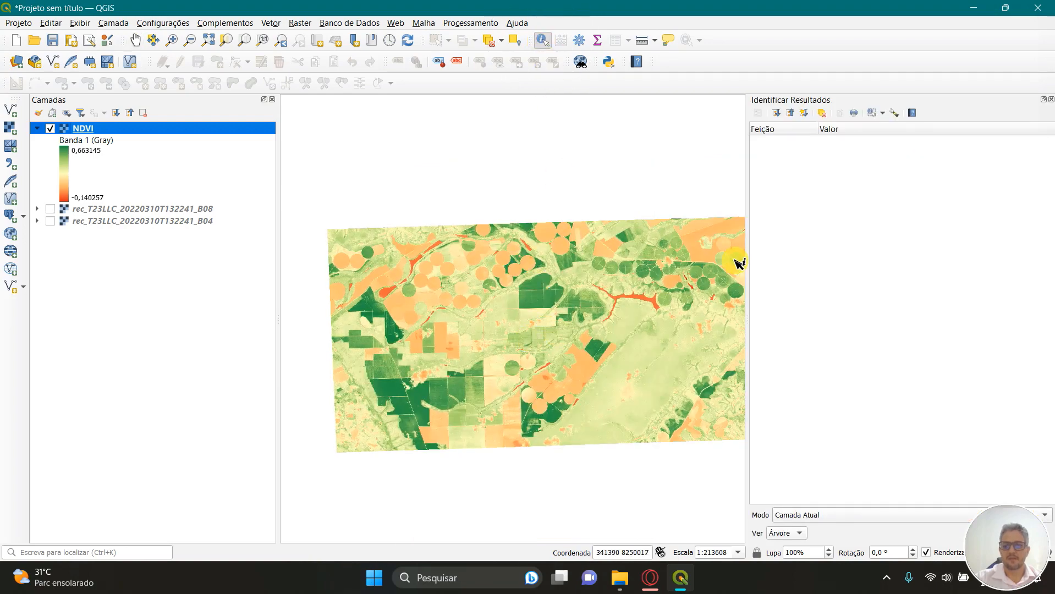
pyautogui.moveTo(748, 254); pyautogui.dragTo(904, 241)
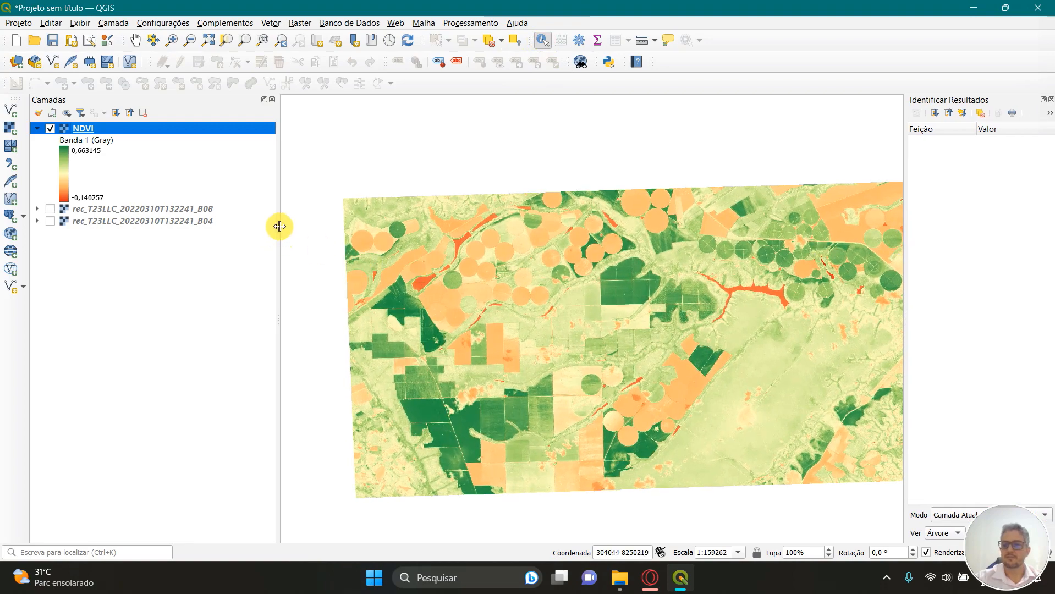
pyautogui.moveTo(280, 226); pyautogui.dragTo(200, 213)
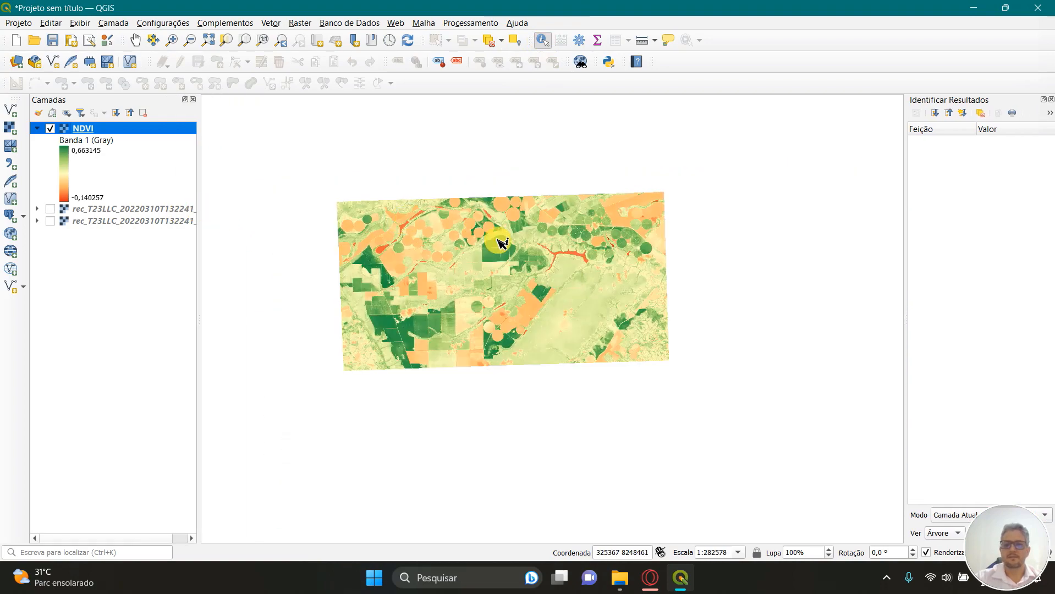
pyautogui.scroll(1, 502, 242)
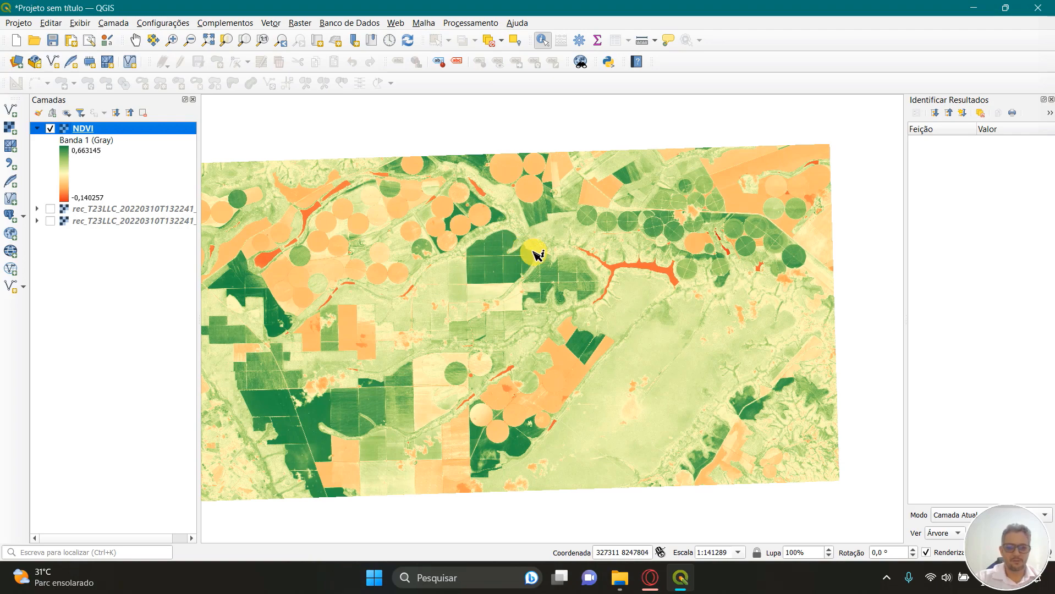
pyautogui.scroll(1, 522, 257)
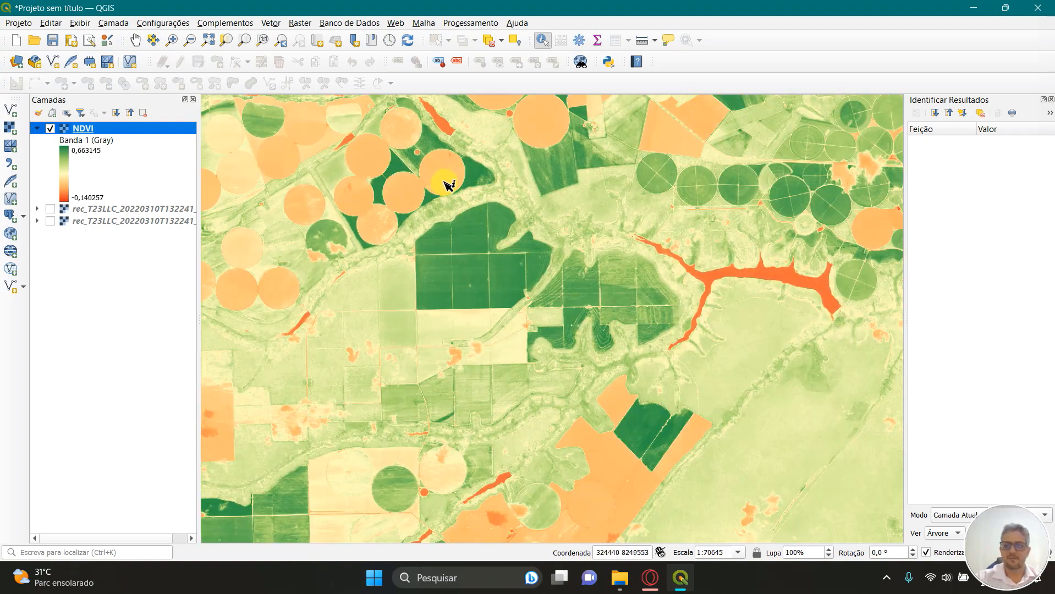
# - Identify the NDVI pixel values in the red water body, the light-green area beside it and a dark-green crop field
pyautogui.scroll(1, 777, 284)
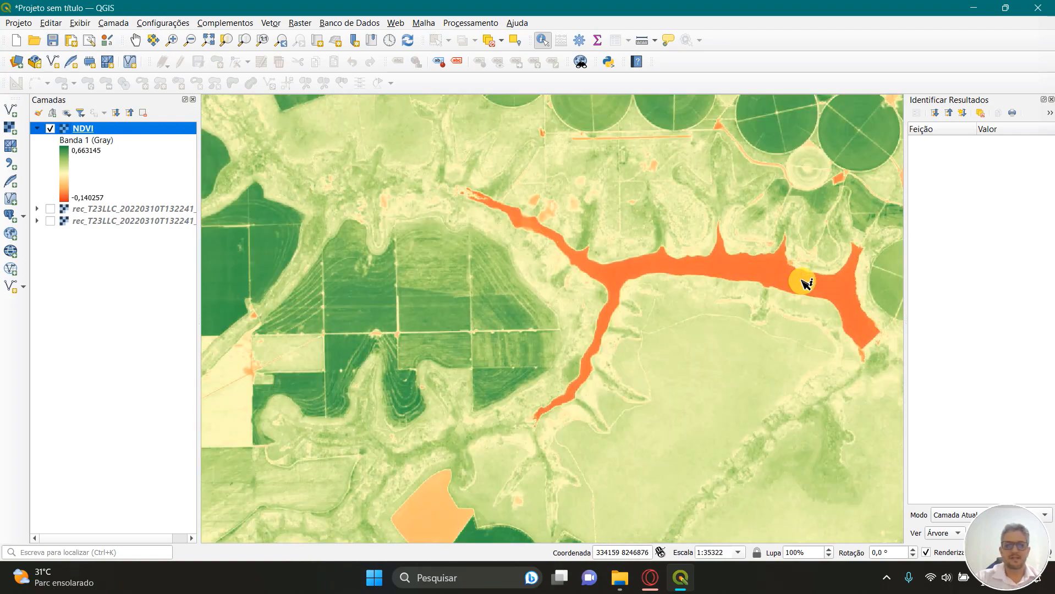
pyautogui.click(773, 276)
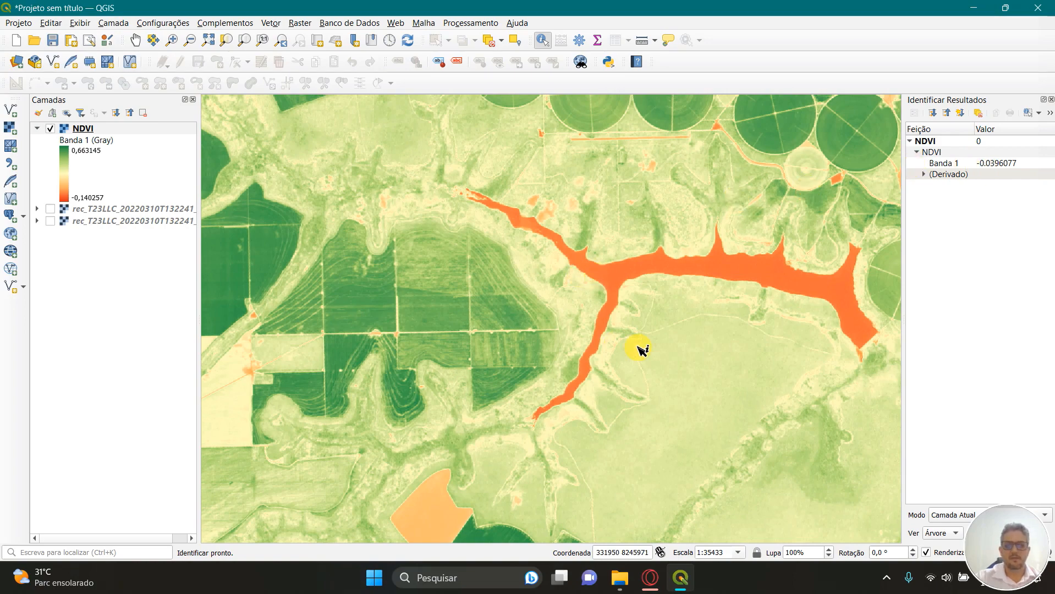
pyautogui.click(676, 358)
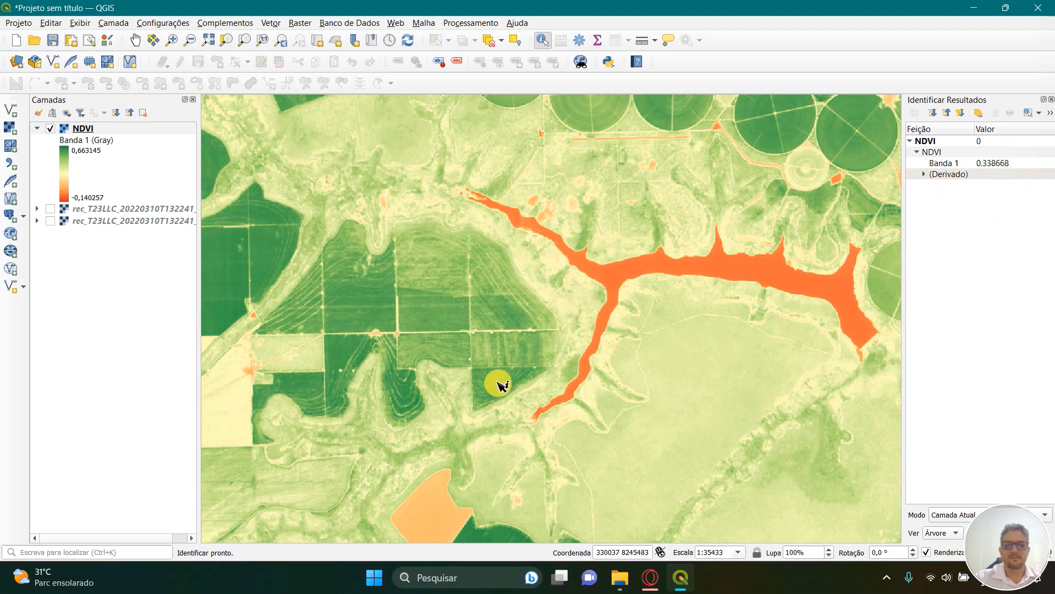
pyautogui.scroll(-2, 623, 313)
pyautogui.scroll(1, 307, 333)
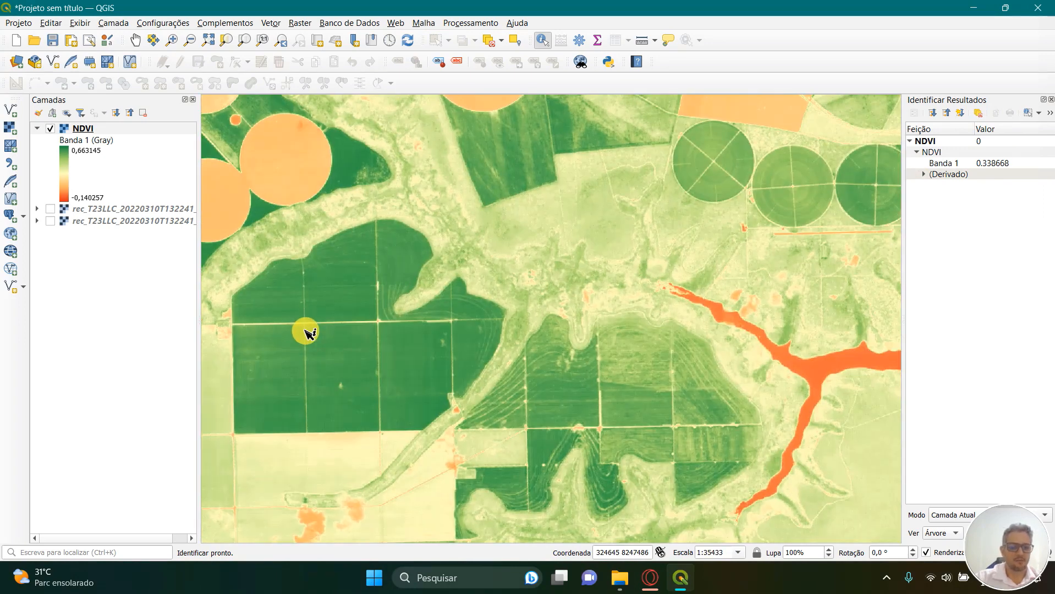
pyautogui.click(346, 357)
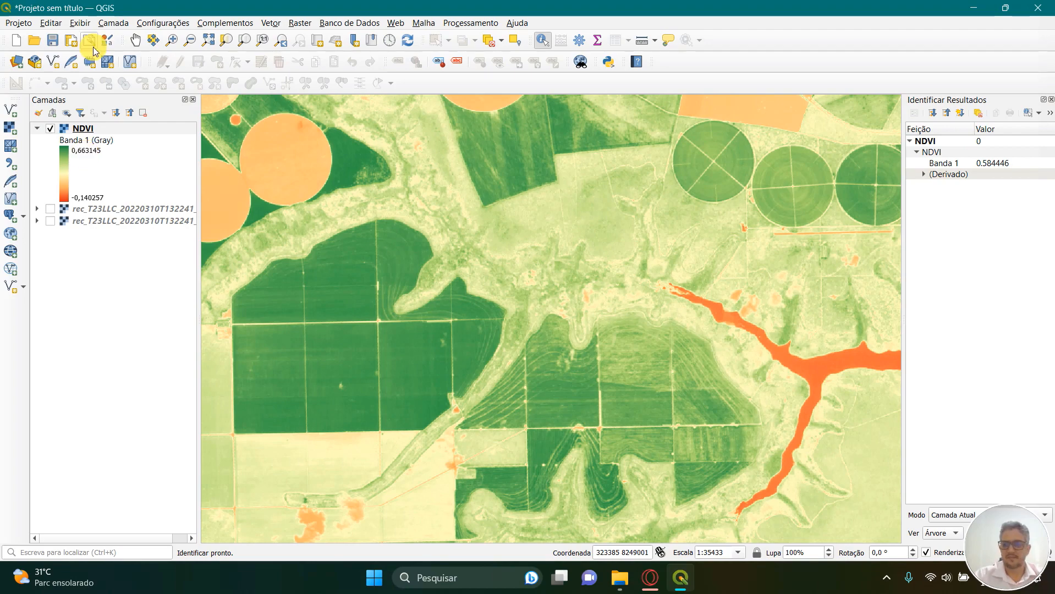
# - Select the NDVI layer and open the processing toolbox (Caixa de ferramentas)
pyautogui.click(96, 129)
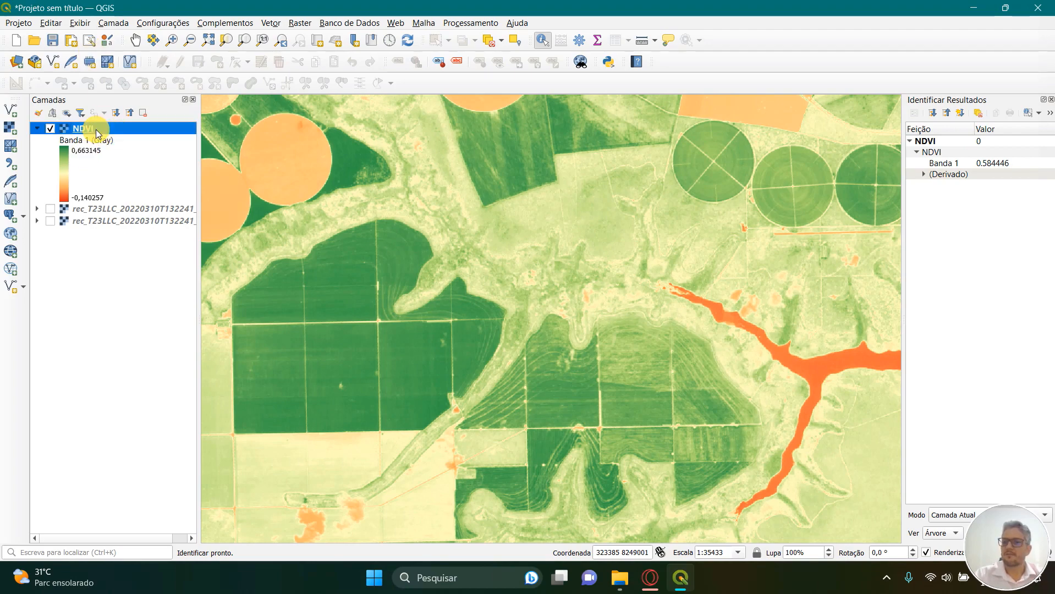
pyautogui.press('ctrl')
pyautogui.press('ctrl')
pyautogui.press('ctrl')
pyautogui.click(469, 24)
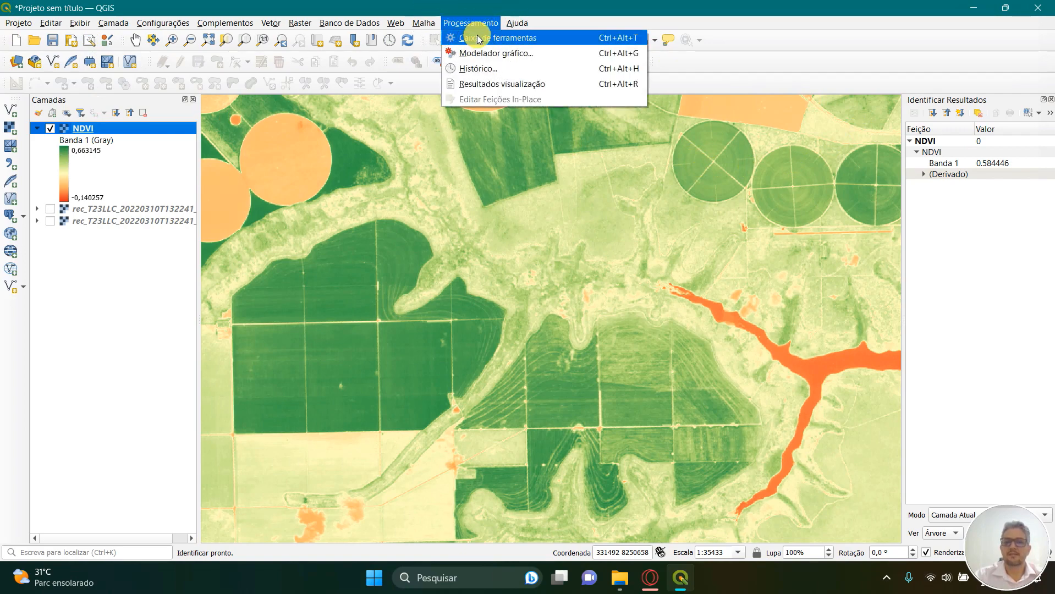
pyautogui.click(477, 37)
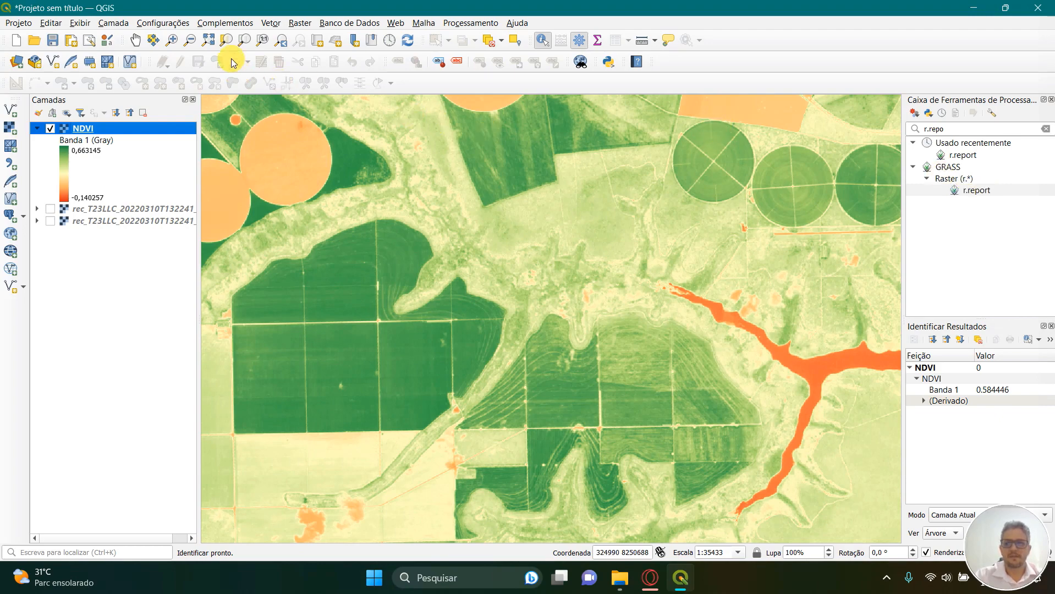
# - Search the available plugins for GRASS, check that GRASS GIS provider is enabled, and close the plugin manager
pyautogui.click(216, 24)
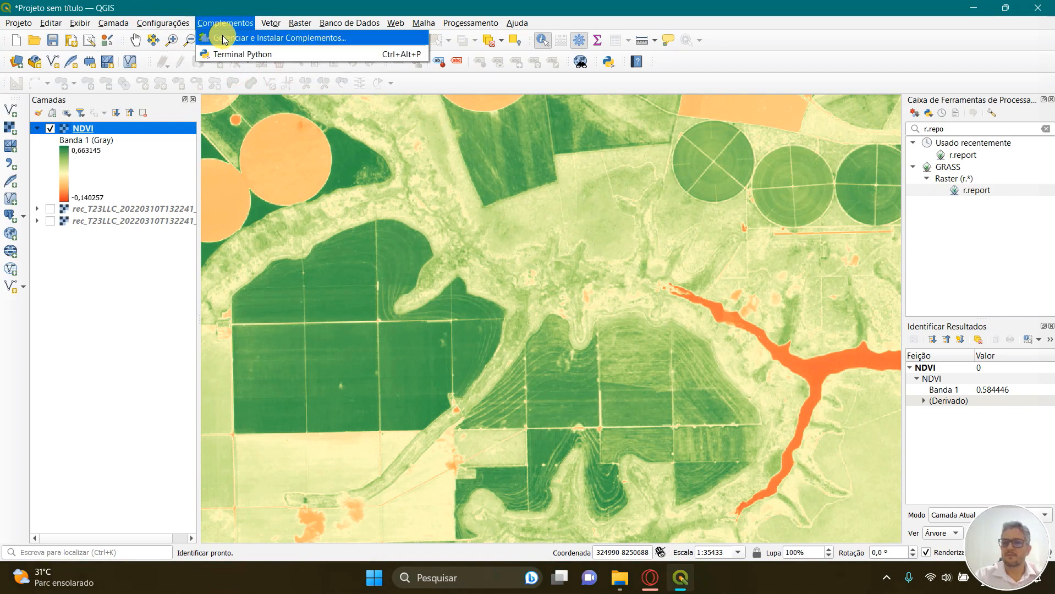
pyautogui.click(225, 39)
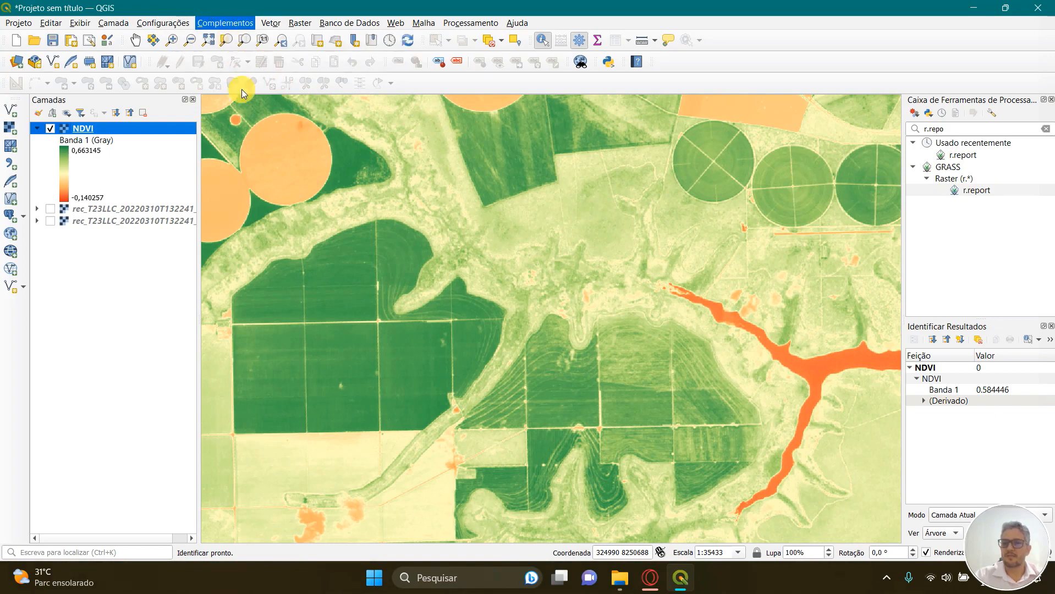
pyautogui.scroll(2, 134, 141)
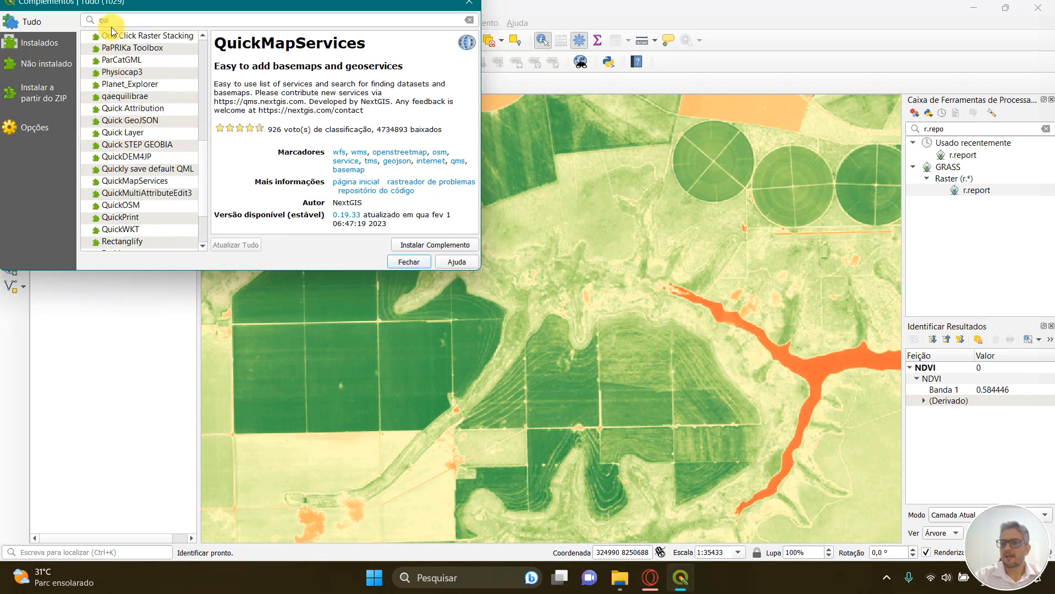
pyautogui.moveTo(114, 21); pyautogui.dragTo(101, 20)
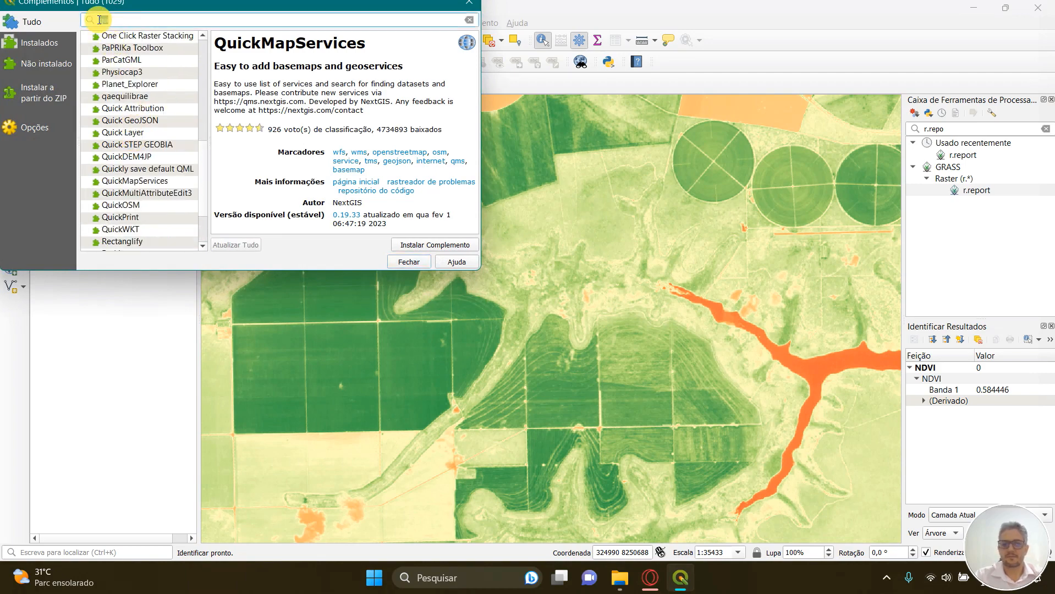
pyautogui.write('GRA')
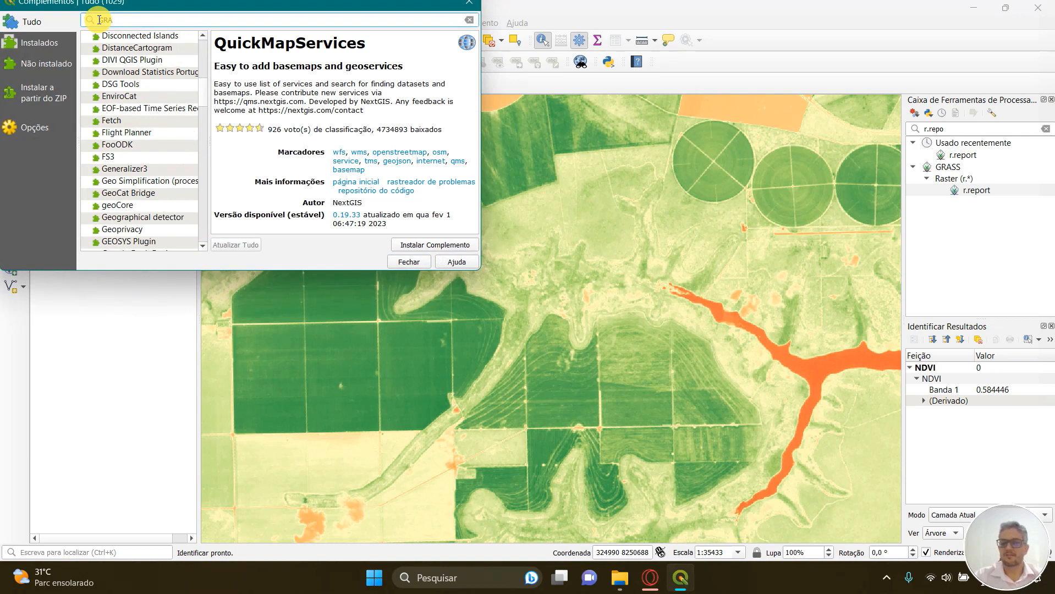
pyautogui.write('SS')
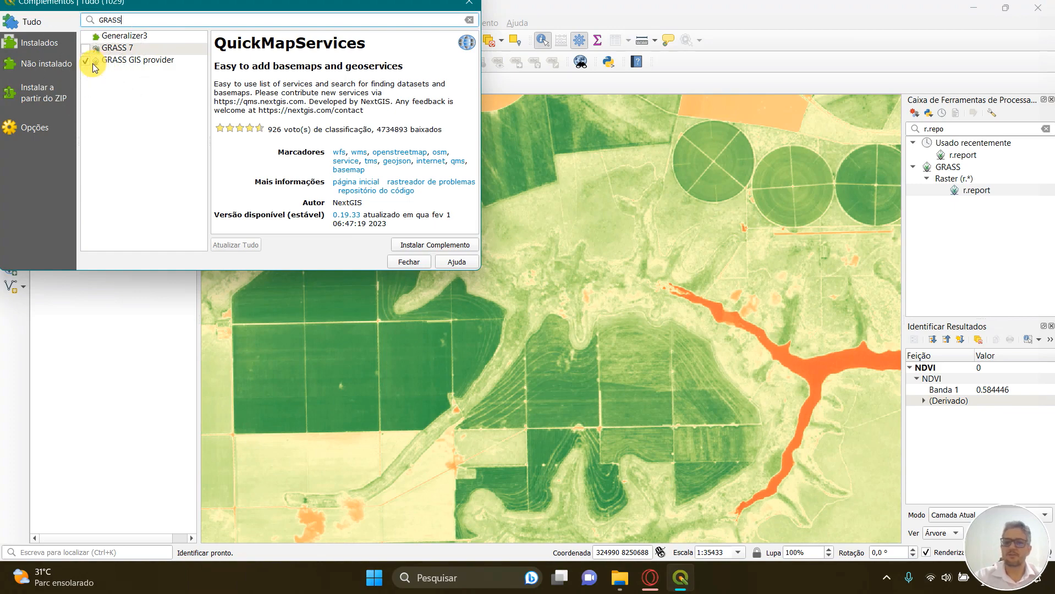
pyautogui.click(110, 65)
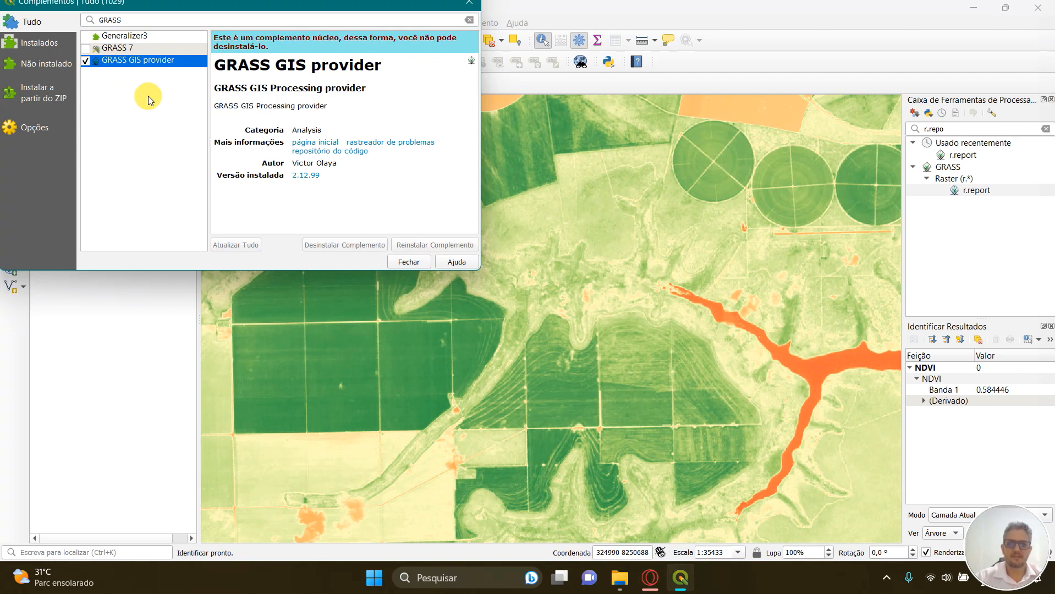
pyautogui.press('ctrl')
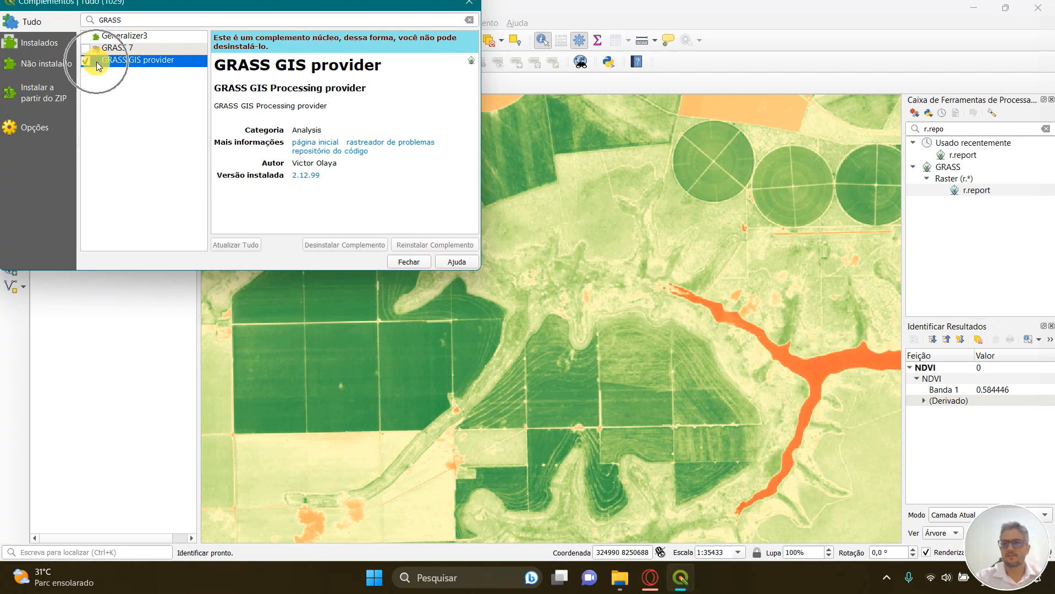
pyautogui.press('ctrl')
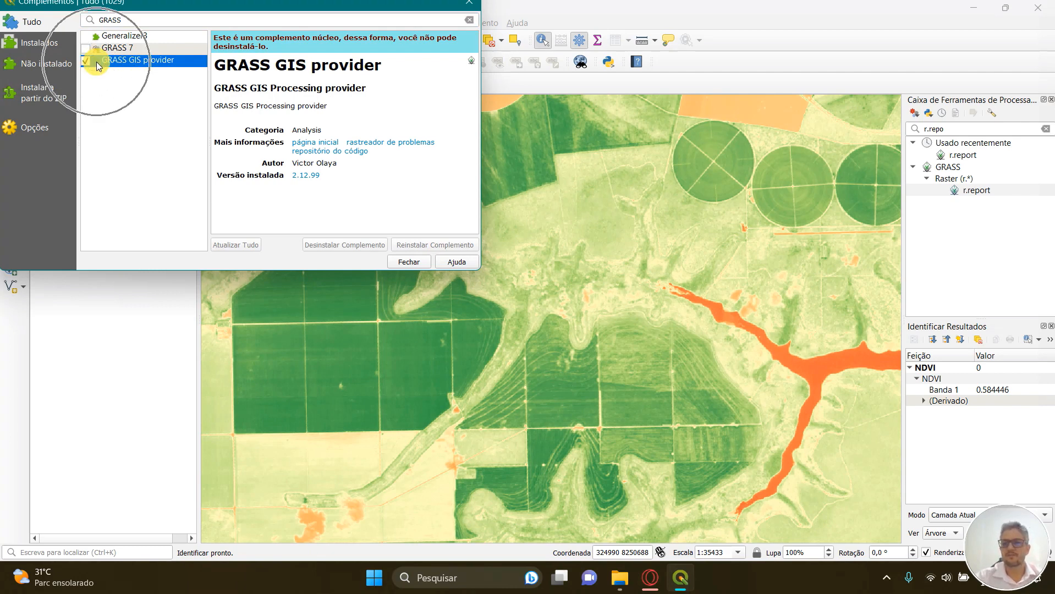
pyautogui.click(467, 5)
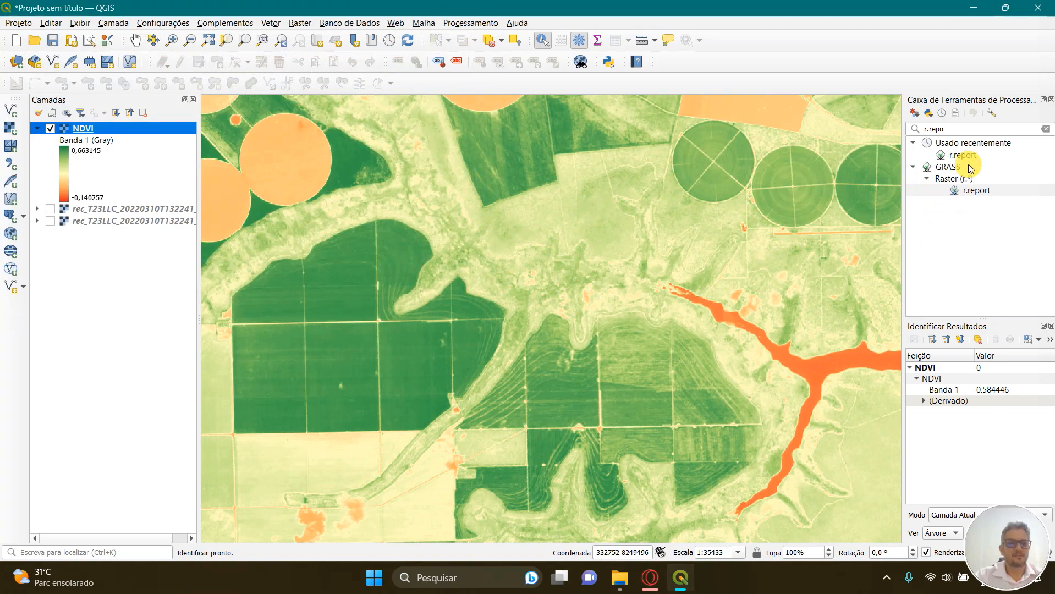
# - Search the processing toolbox for "r.re" and open the GRASS r.recode tool
pyautogui.moveTo(956, 128); pyautogui.dragTo(921, 131)
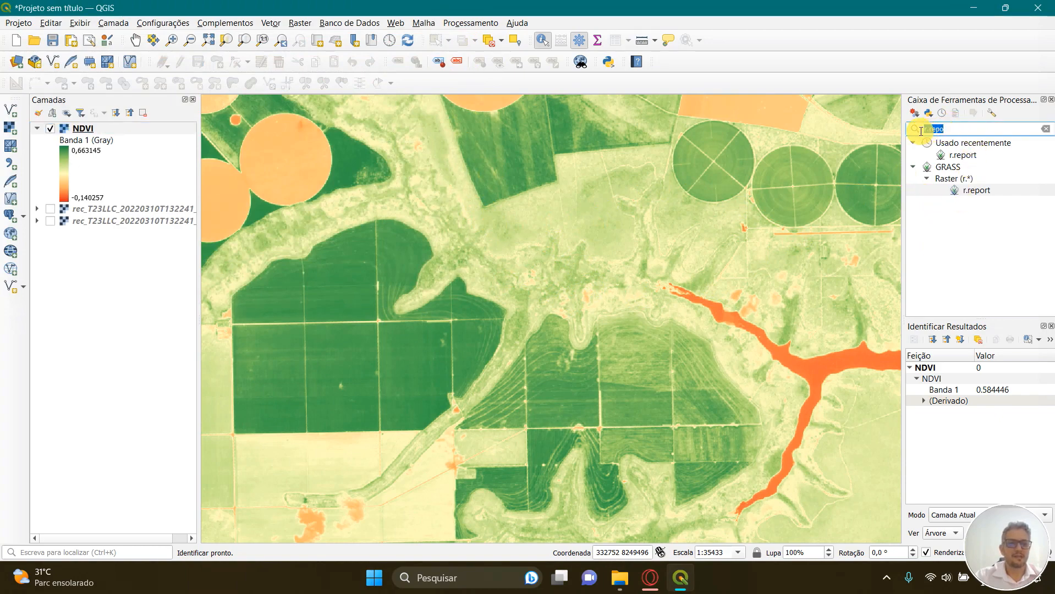
pyautogui.click(477, 24)
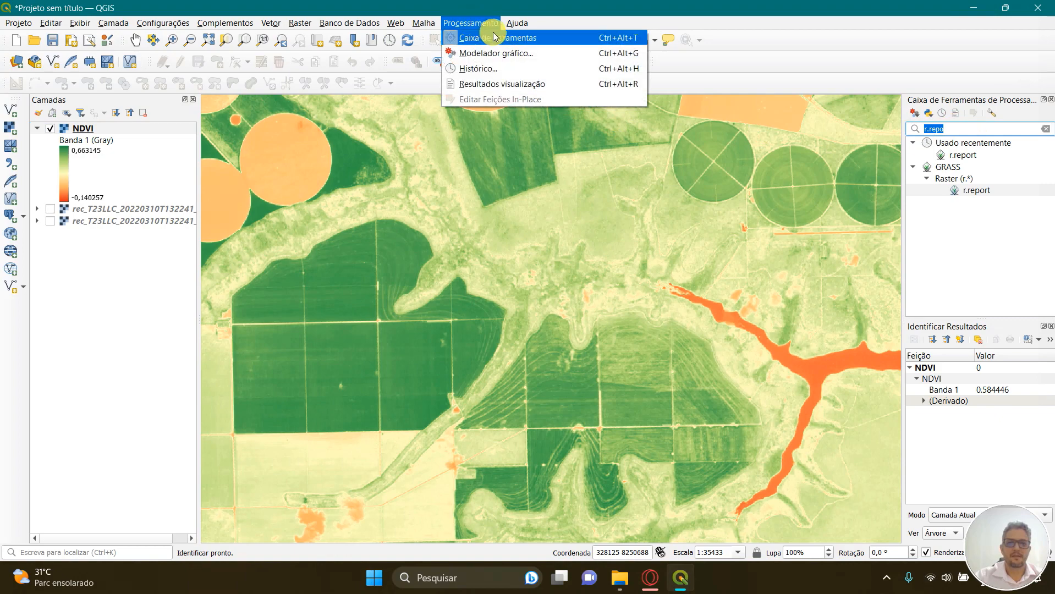
pyautogui.click(955, 132)
pyautogui.moveTo(924, 128); pyautogui.dragTo(929, 130)
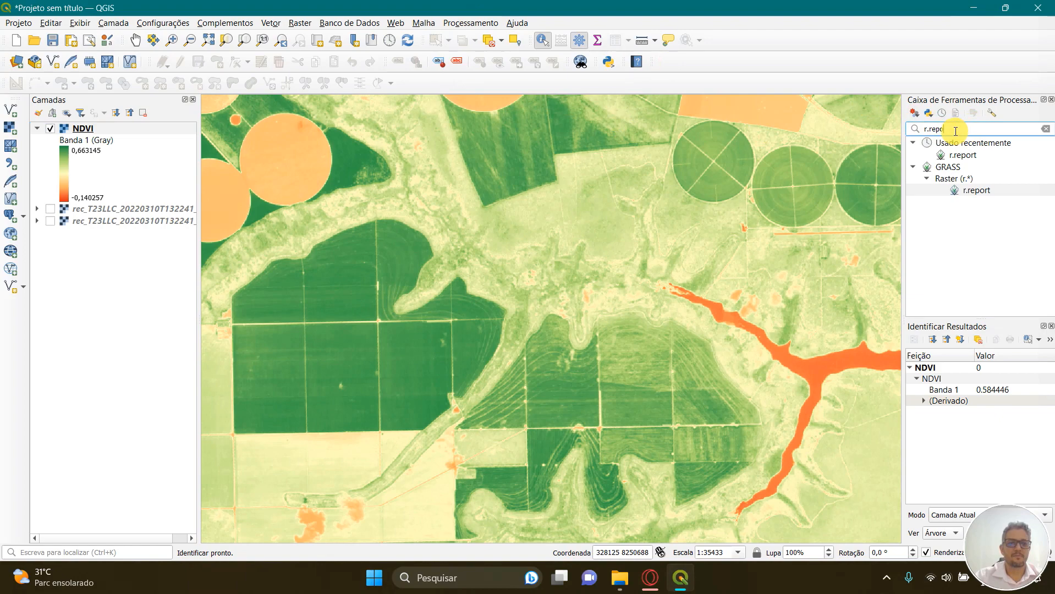
pyautogui.doubleClick(924, 131)
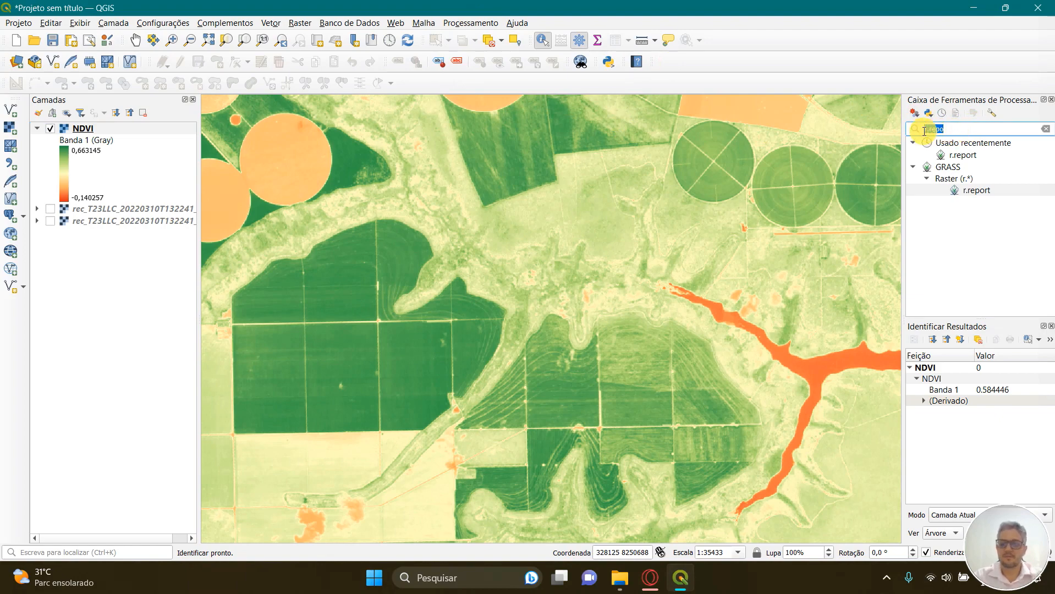
pyautogui.press('BackSpace')
pyautogui.write('r.re')
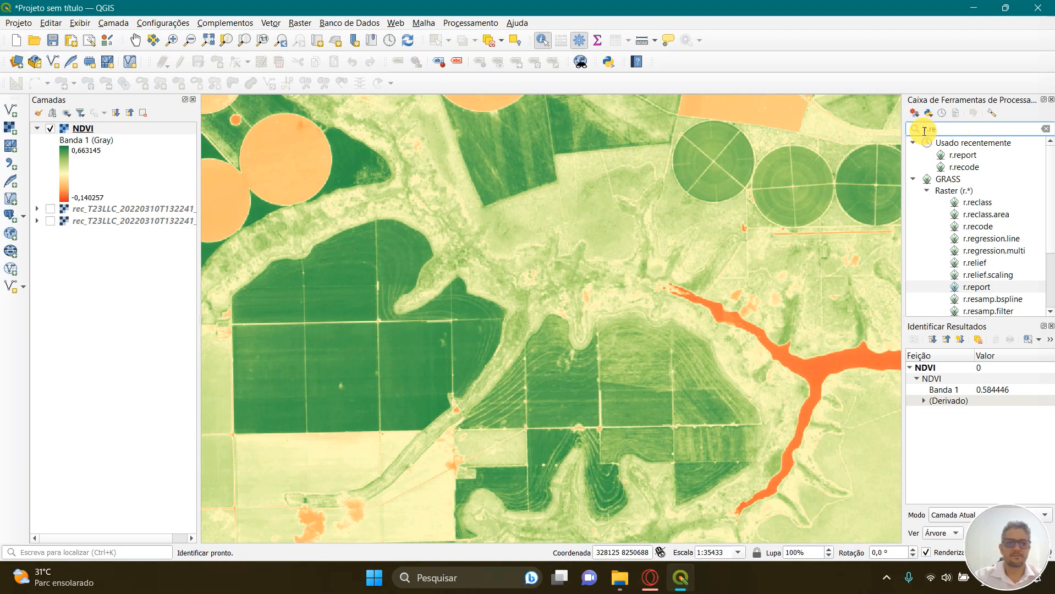
pyautogui.click(973, 170)
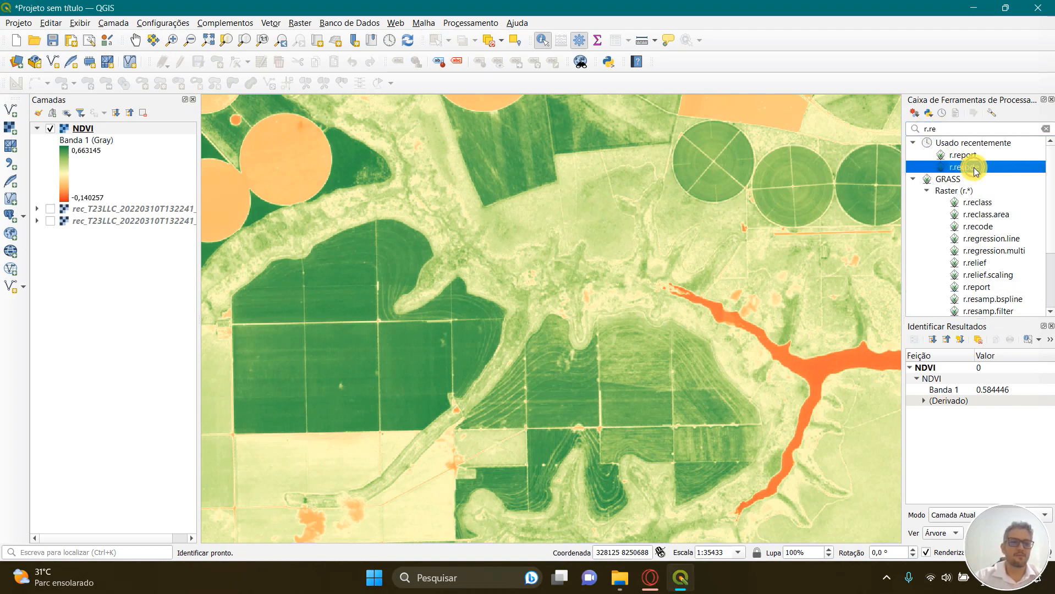
pyautogui.doubleClick(974, 168)
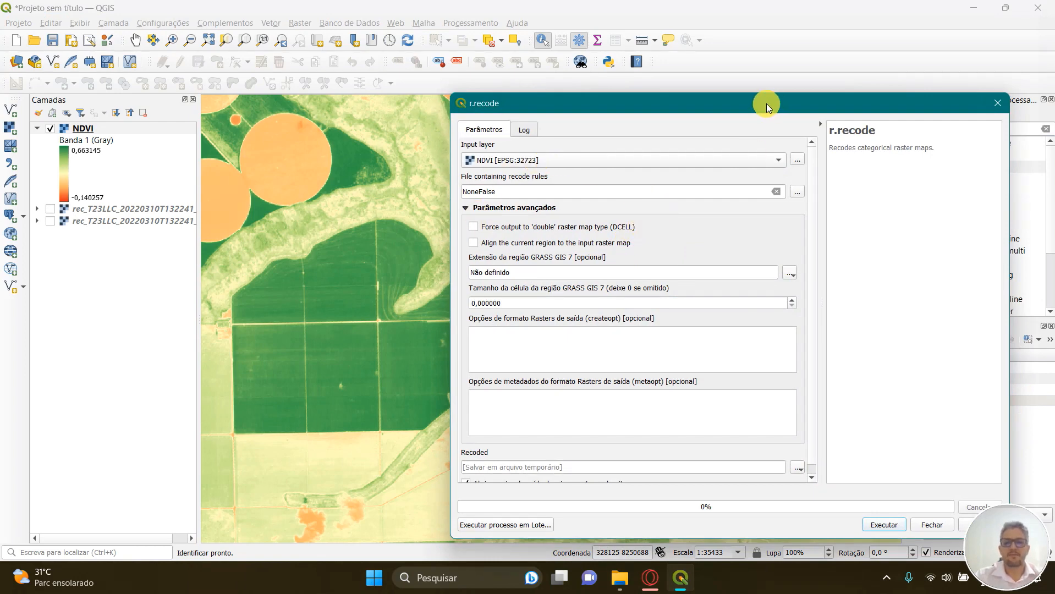
# - Reposition the r.recode dialog and choose NDVI [EPSG:32723] as its input layer
pyautogui.moveTo(767, 103); pyautogui.dragTo(660, 62)
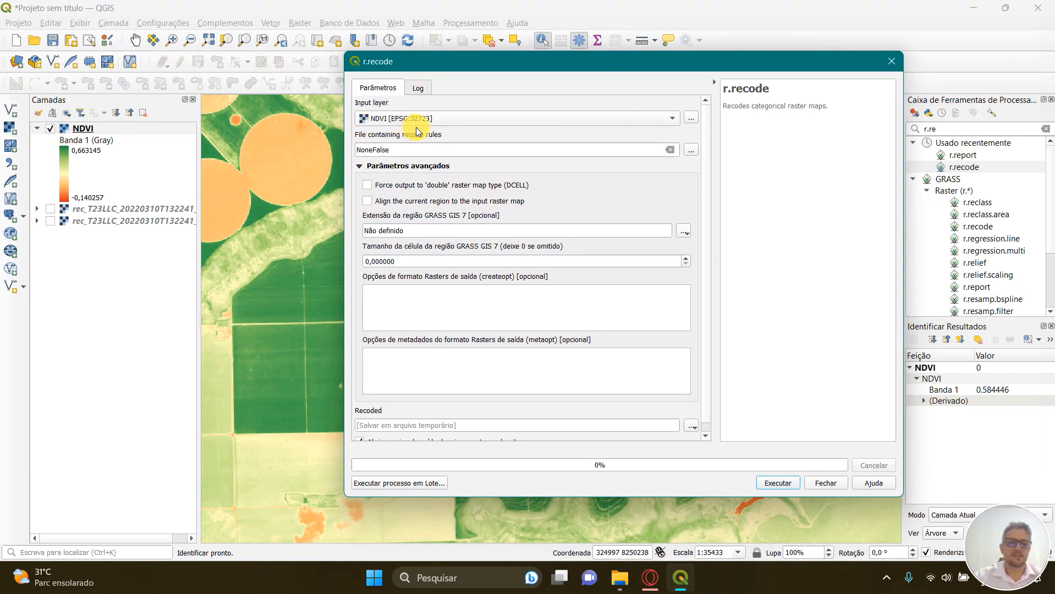
pyautogui.click(672, 119)
pyautogui.click(671, 119)
pyautogui.click(674, 122)
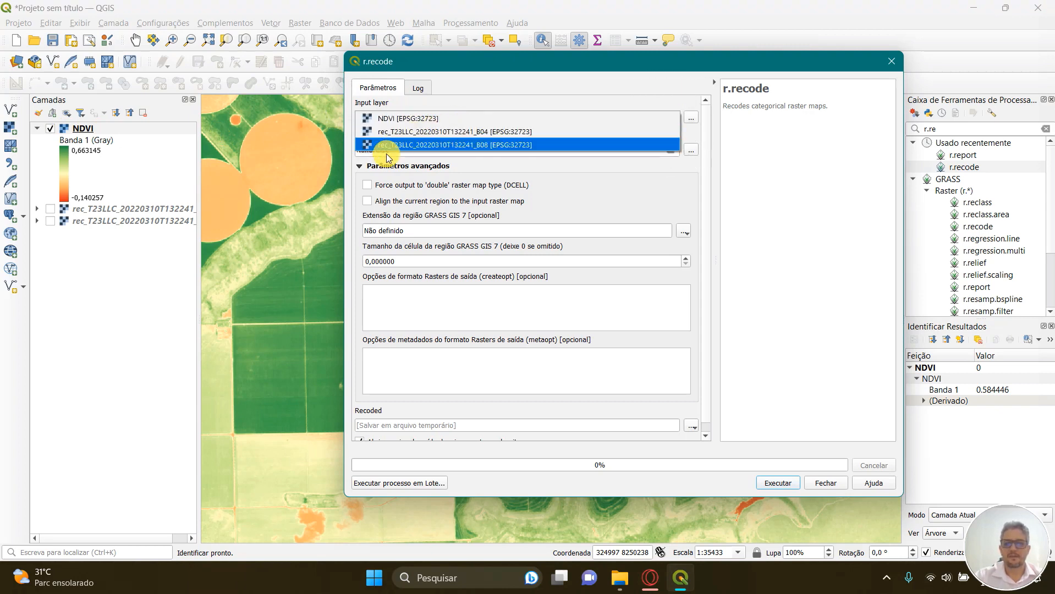
pyautogui.click(417, 121)
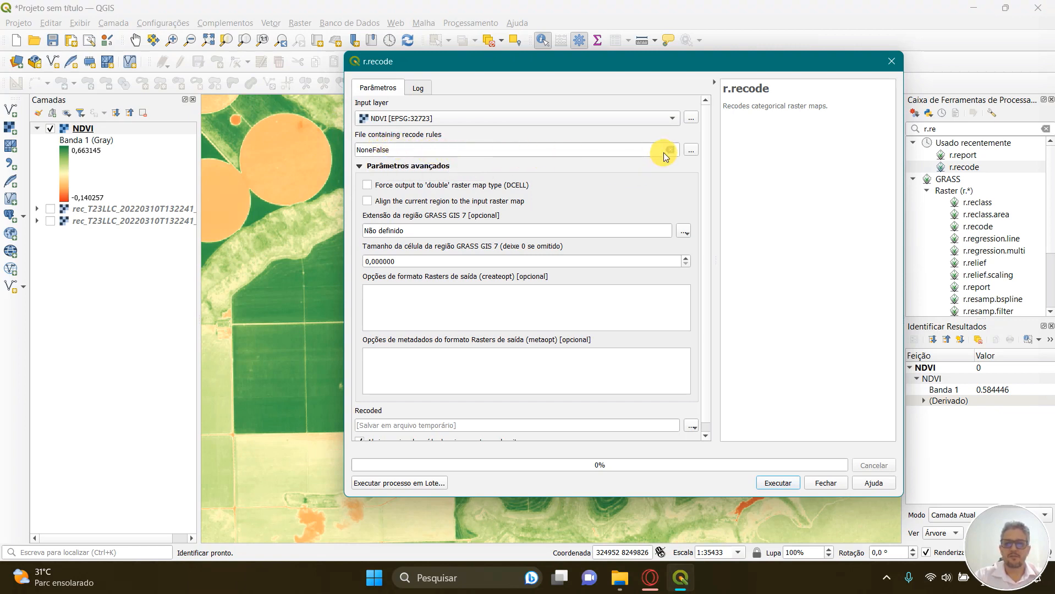
# - Open the Classes.recordNDVI rules file from the Sentinel_recorte folder and place its widened window over the r.recode dialog
pyautogui.moveTo(623, 582)
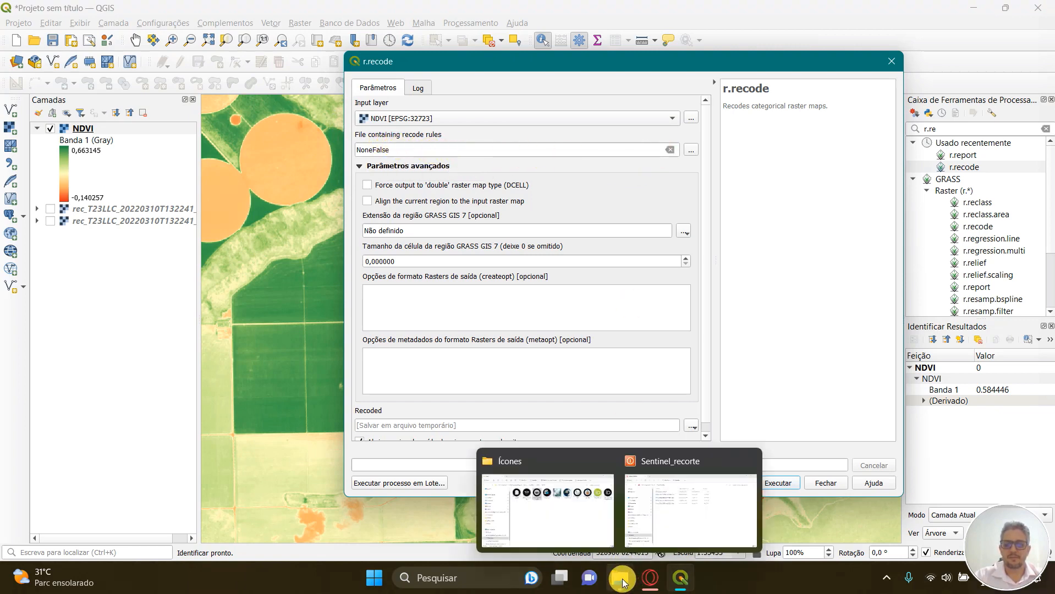
pyautogui.click(691, 495)
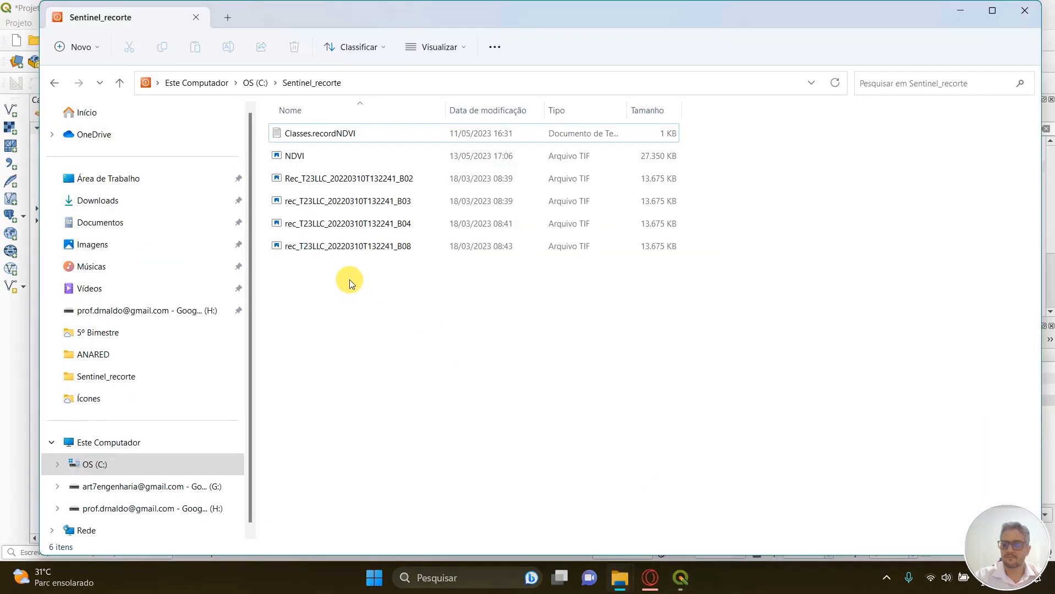
pyautogui.doubleClick(305, 137)
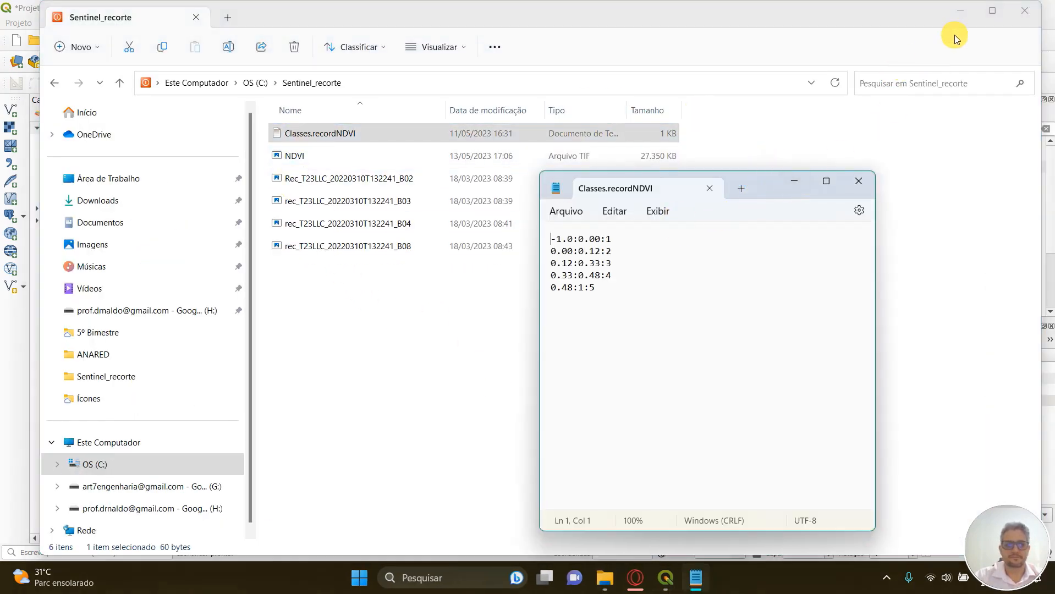
pyautogui.click(954, 12)
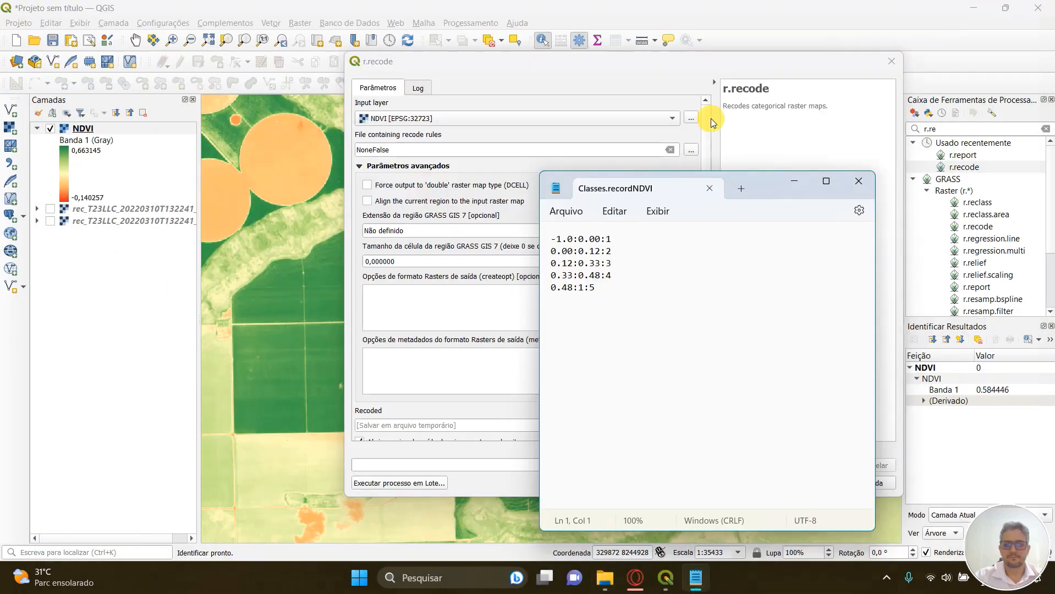
pyautogui.moveTo(788, 195); pyautogui.dragTo(658, 73)
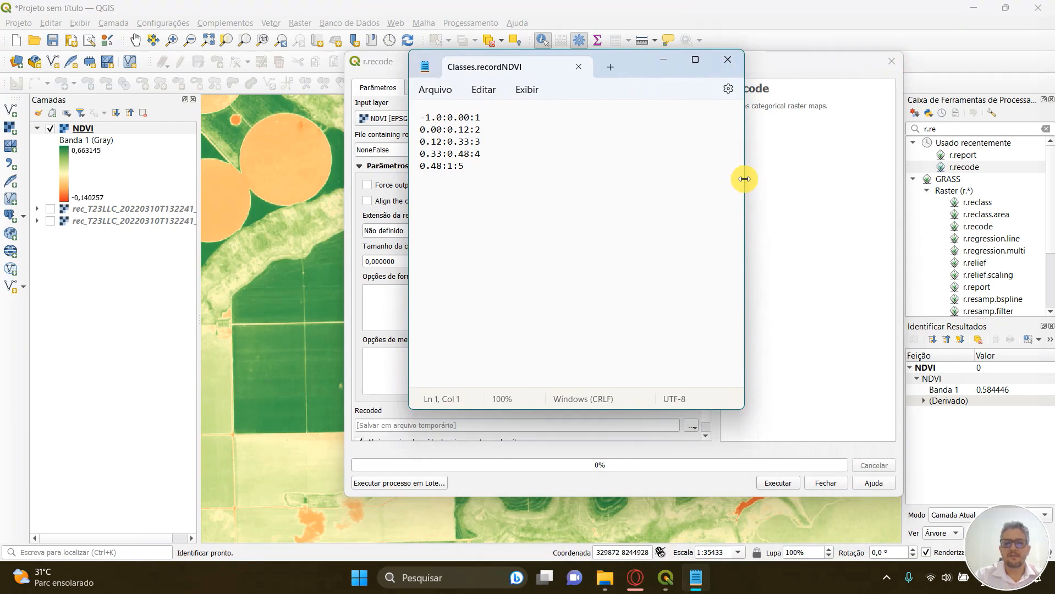
pyautogui.moveTo(745, 181); pyautogui.dragTo(900, 217)
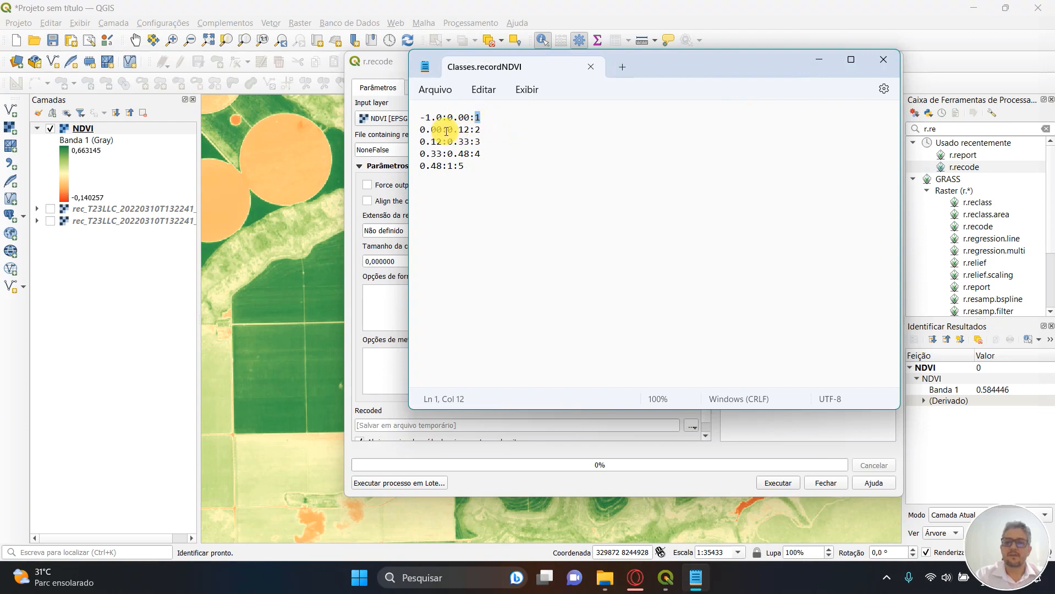
# - Review the range limits and class codes on each line of the recode rules, and move the text window aside
pyautogui.moveTo(469, 129); pyautogui.dragTo(456, 130)
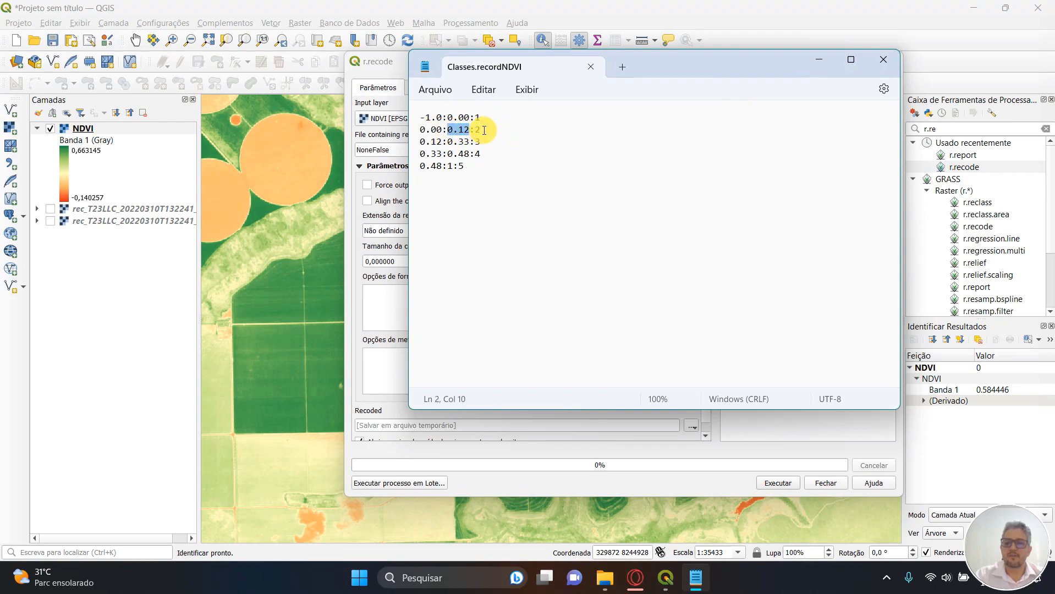
pyautogui.click(479, 130)
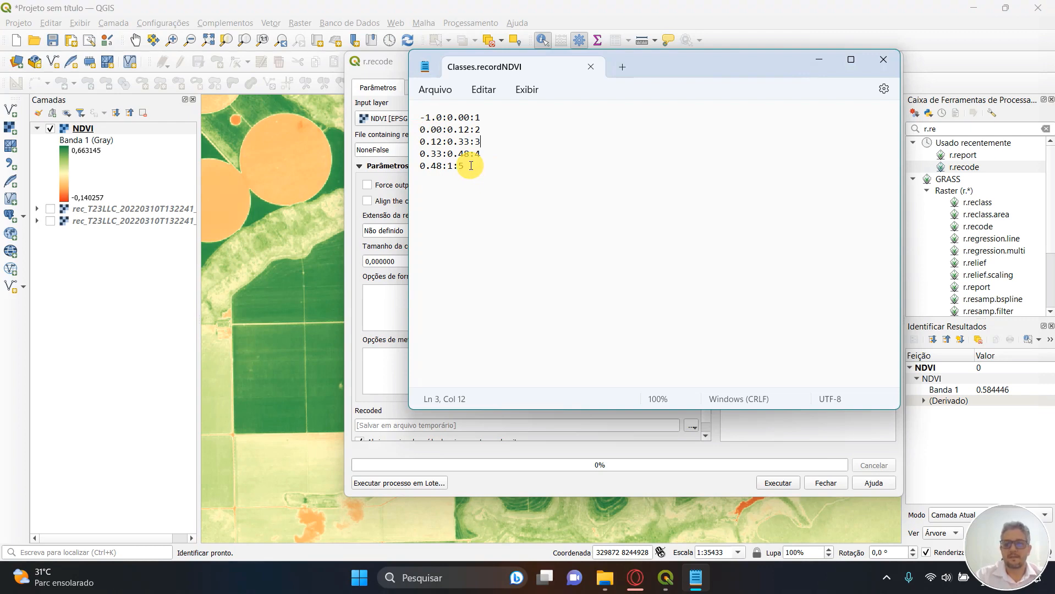
pyautogui.click(488, 151)
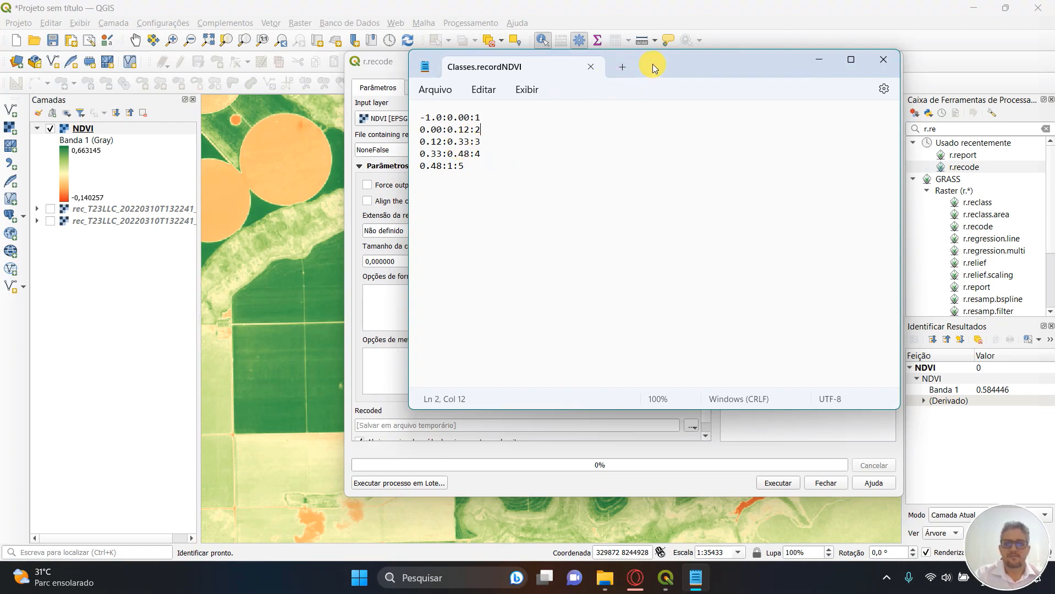
pyautogui.moveTo(652, 63); pyautogui.dragTo(450, 209)
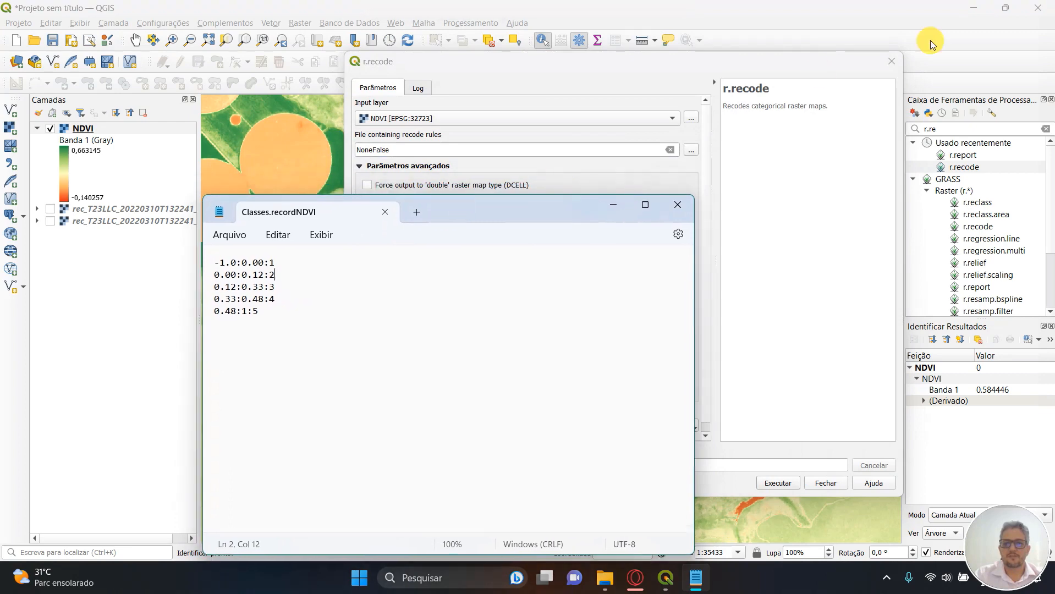
# - Close the r.recode dialog and identify the NDVI values of the red water body and the neighbouring orange field
pyautogui.click(885, 59)
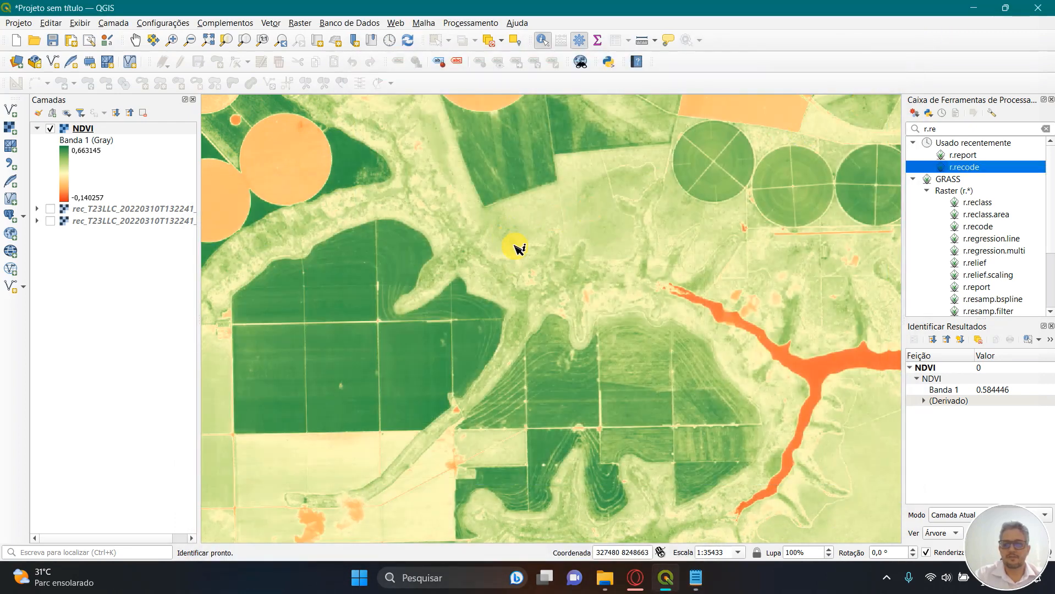
pyautogui.click(542, 41)
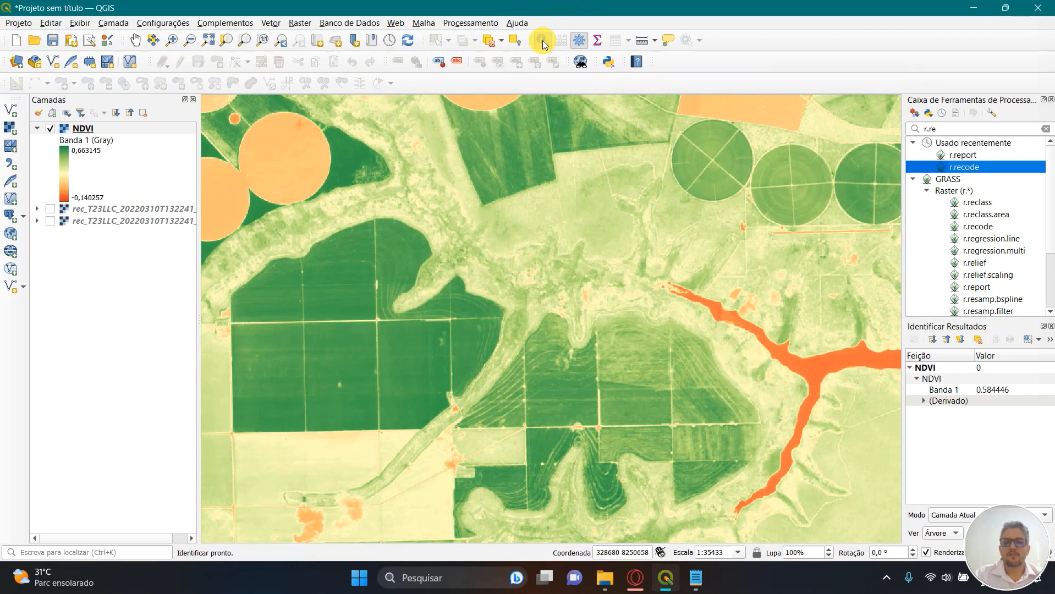
pyautogui.click(973, 395)
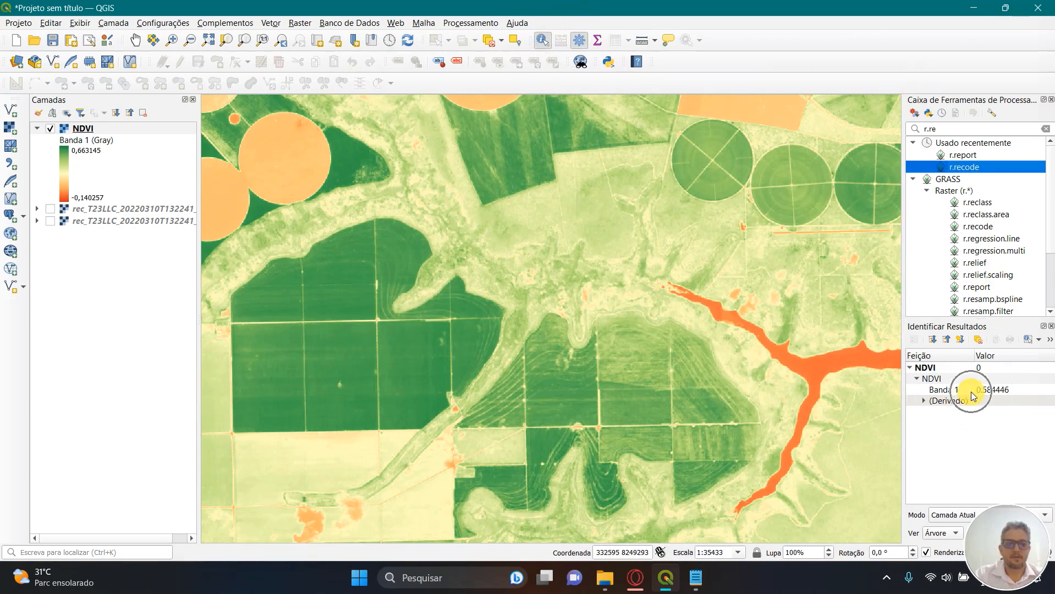
pyautogui.scroll(-2, 556, 327)
pyautogui.scroll(2, 296, 296)
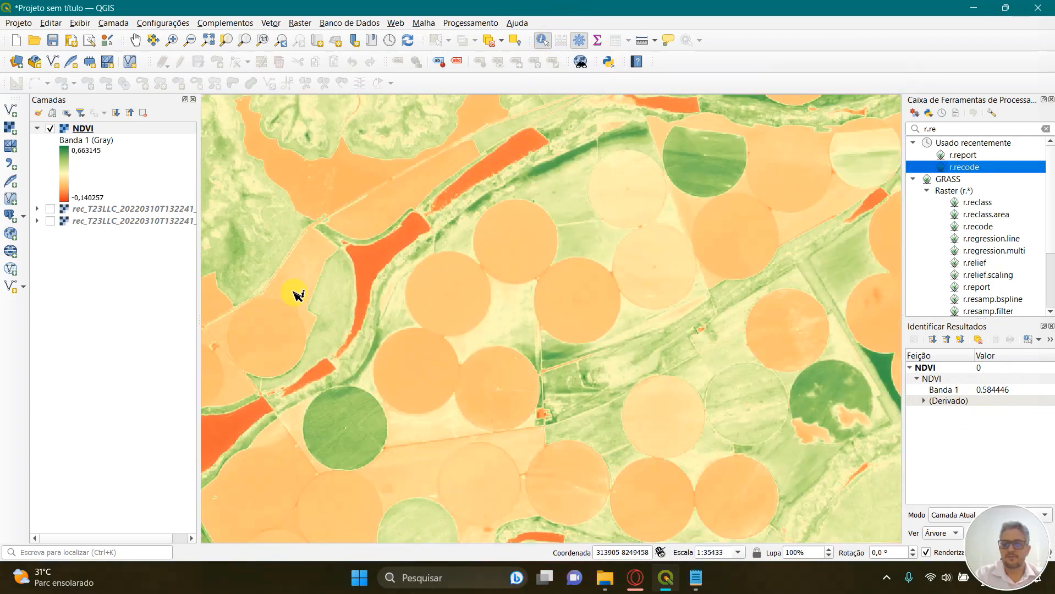
pyautogui.click(388, 253)
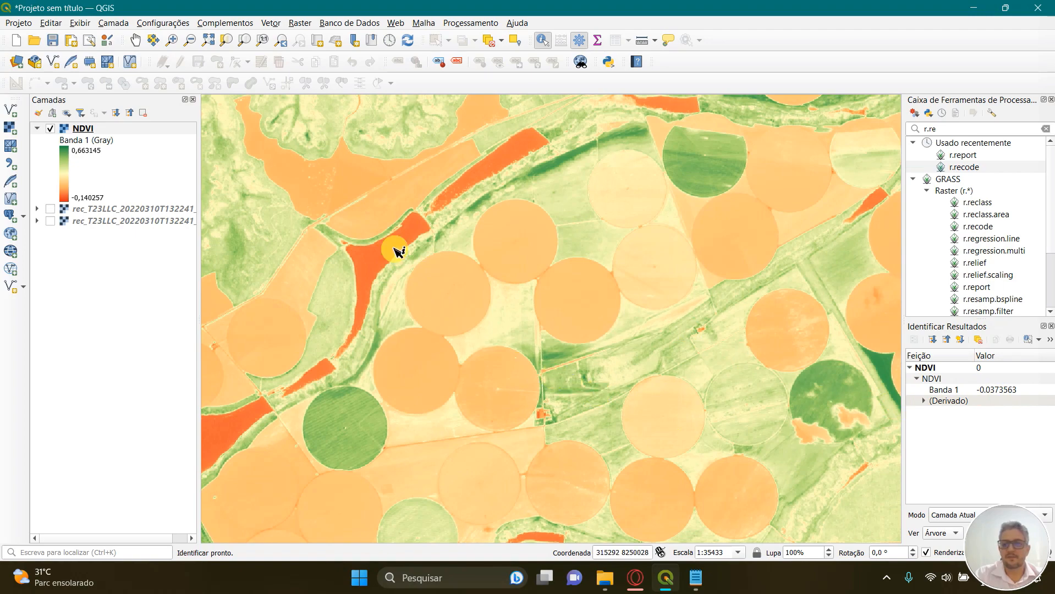
pyautogui.click(310, 268)
pyautogui.click(996, 398)
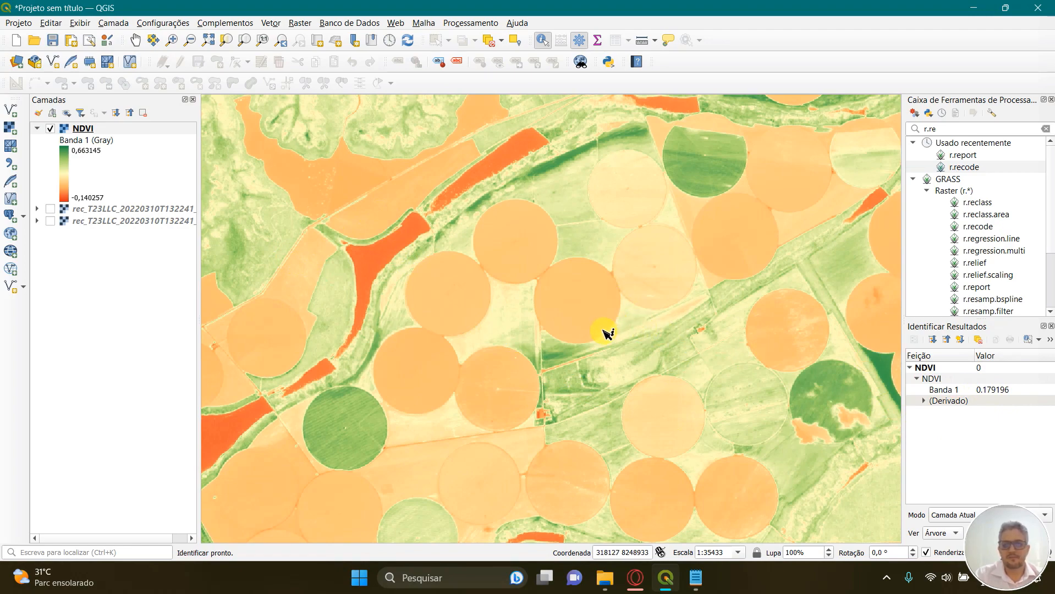
# - Compare the recode rules with the map and identify the NDVI value of the large dark green field
pyautogui.click(695, 578)
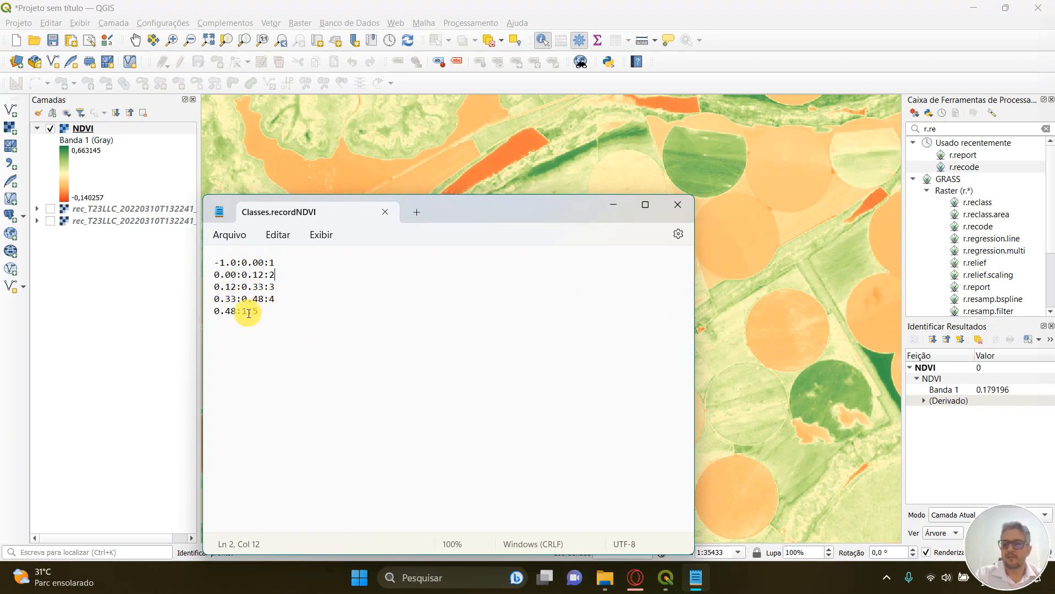
pyautogui.click(606, 205)
pyautogui.scroll(-2, 566, 242)
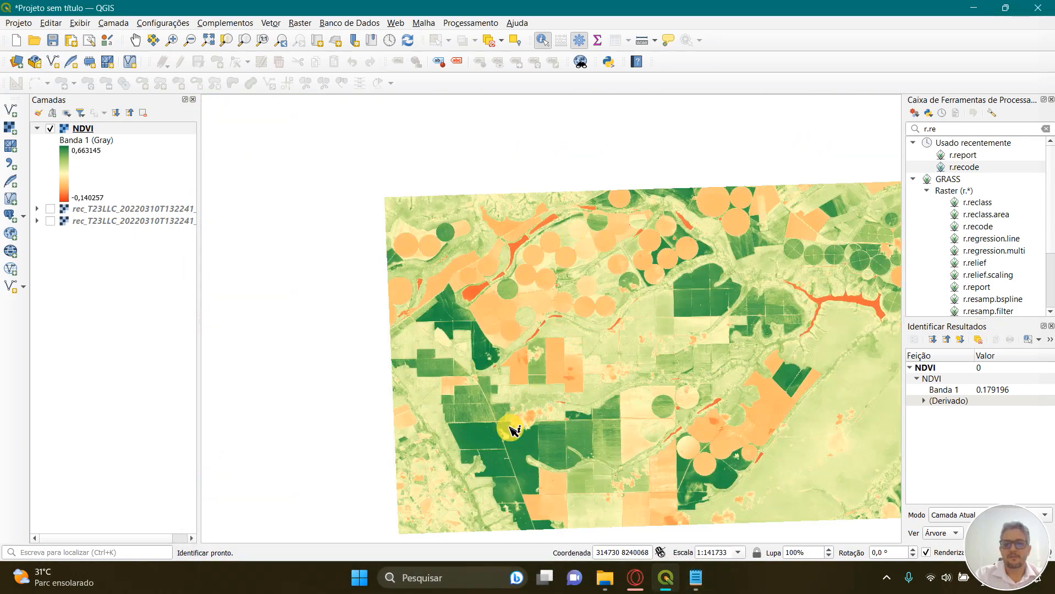
pyautogui.scroll(1, 608, 339)
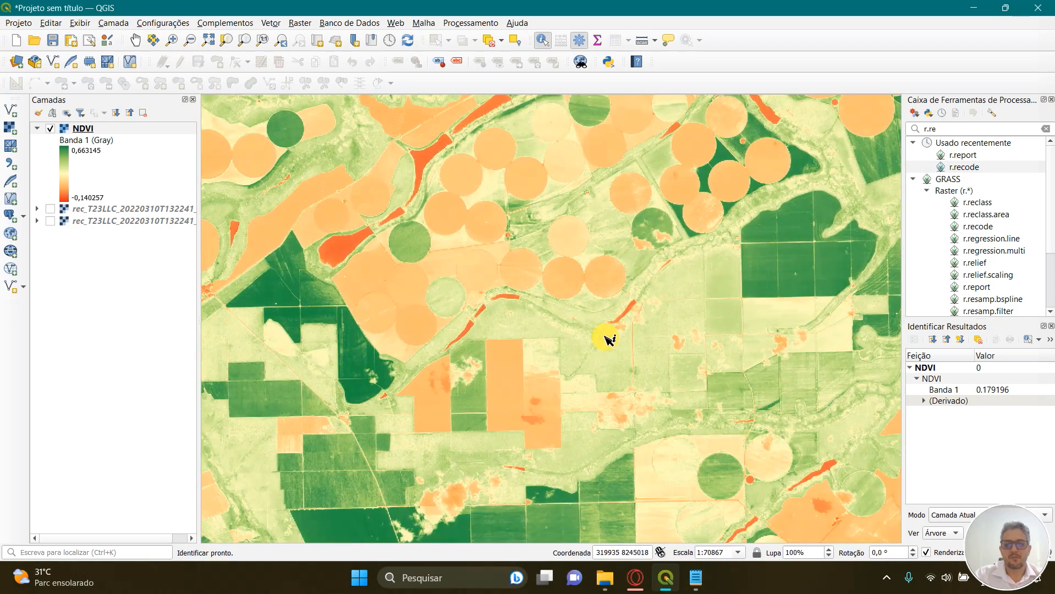
pyautogui.scroll(-2, 589, 290)
pyautogui.scroll(2, 737, 264)
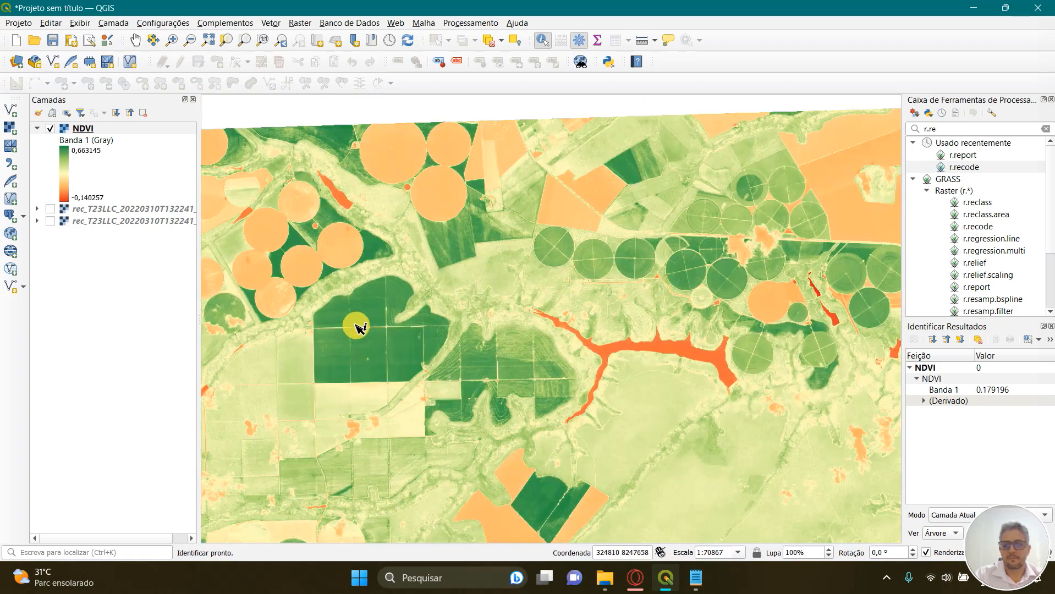
pyautogui.scroll(1, 359, 329)
pyautogui.scroll(-1, 471, 318)
pyautogui.scroll(1, 396, 284)
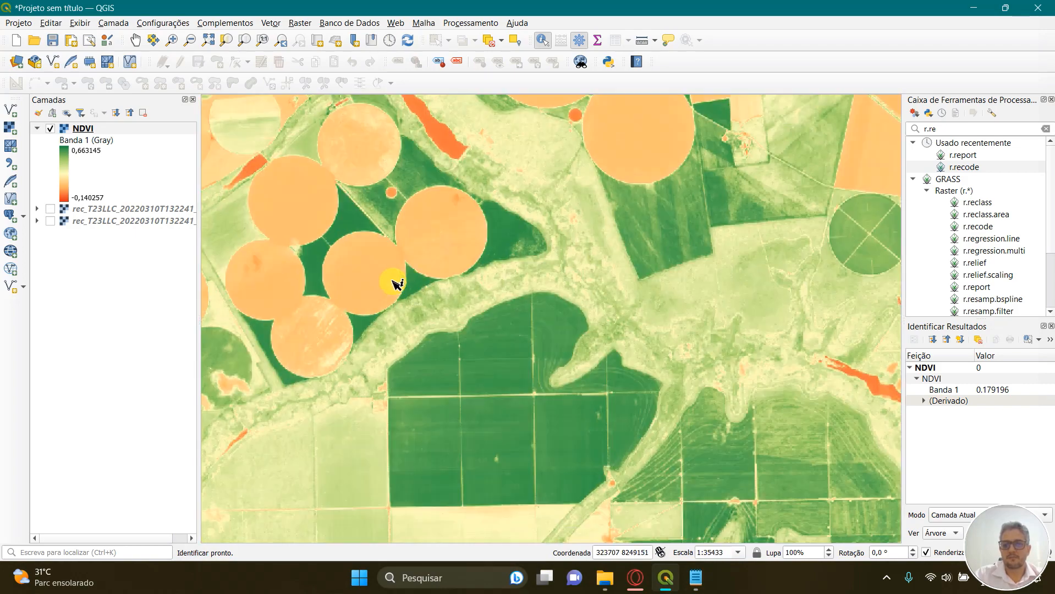
pyautogui.scroll(-1, 513, 349)
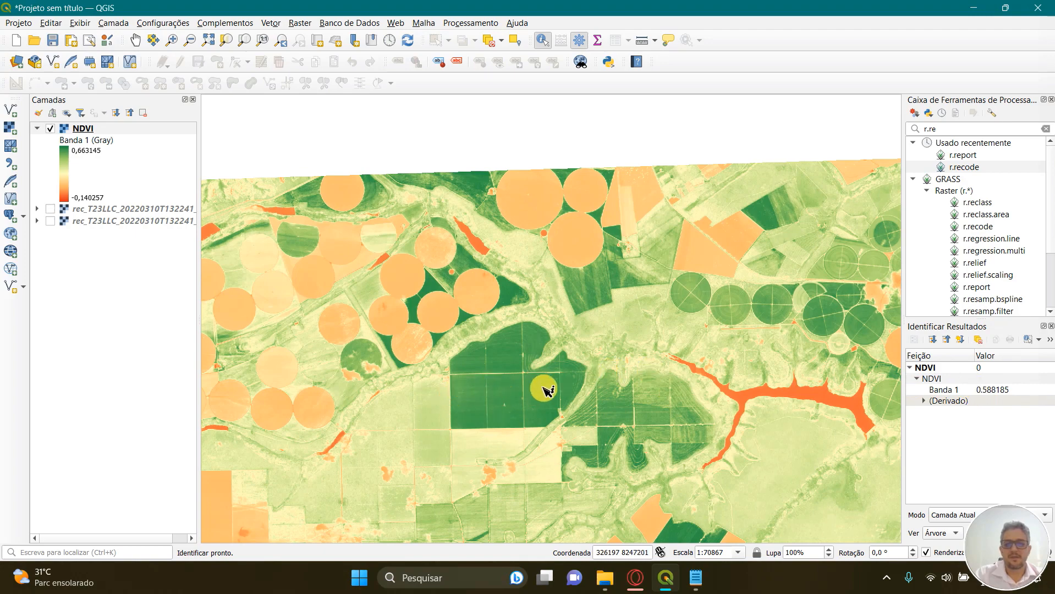
# - Identify the NDVI value of the light green vegetation beside the small red water body near the raster's western edge
pyautogui.scroll(1, 597, 411)
pyautogui.scroll(-2, 655, 291)
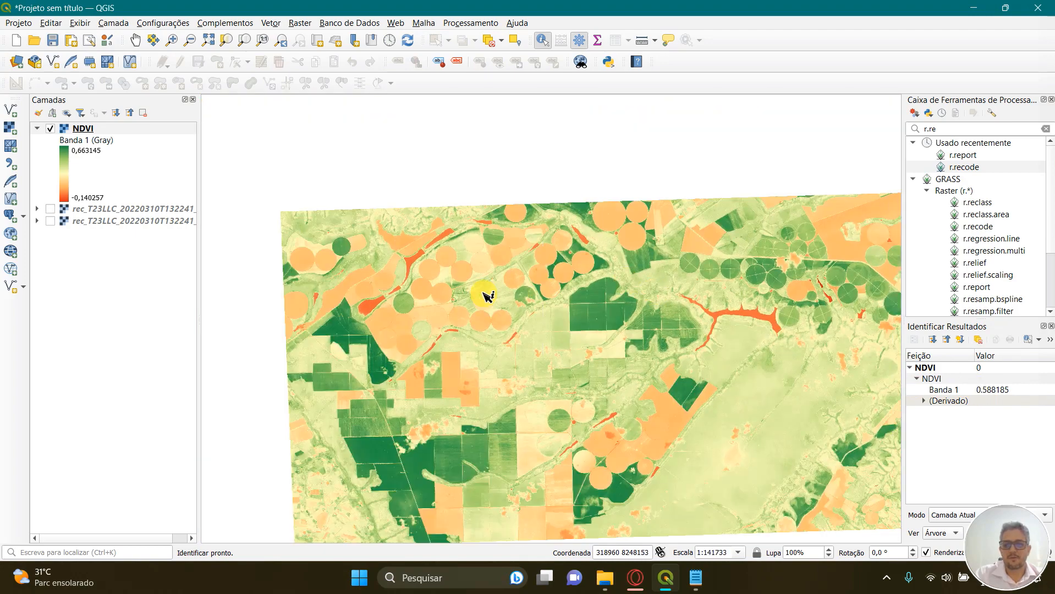
pyautogui.scroll(2, 314, 317)
pyautogui.scroll(-1, 627, 300)
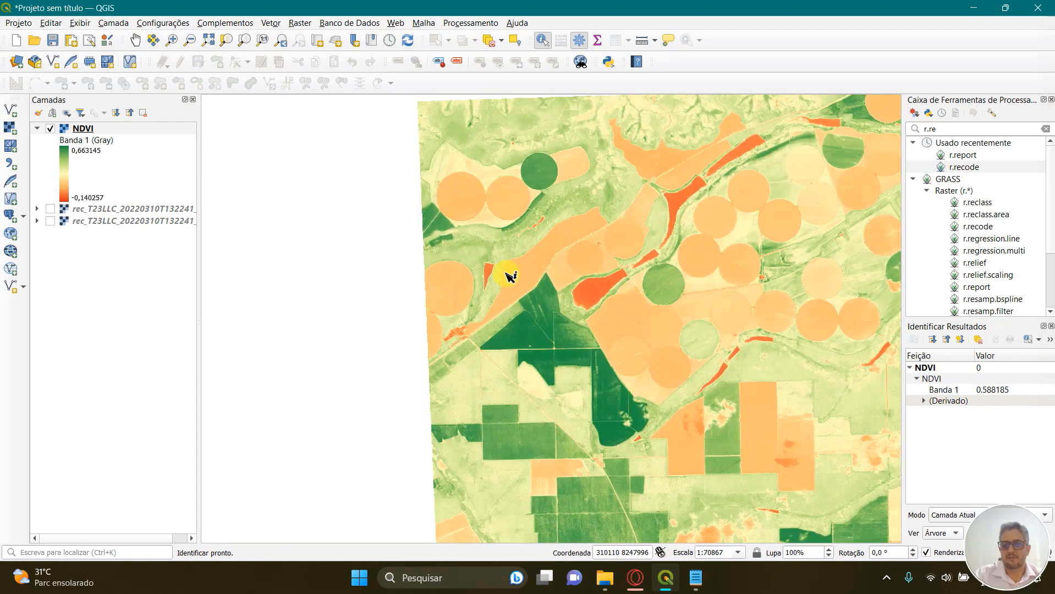
pyautogui.scroll(1, 468, 259)
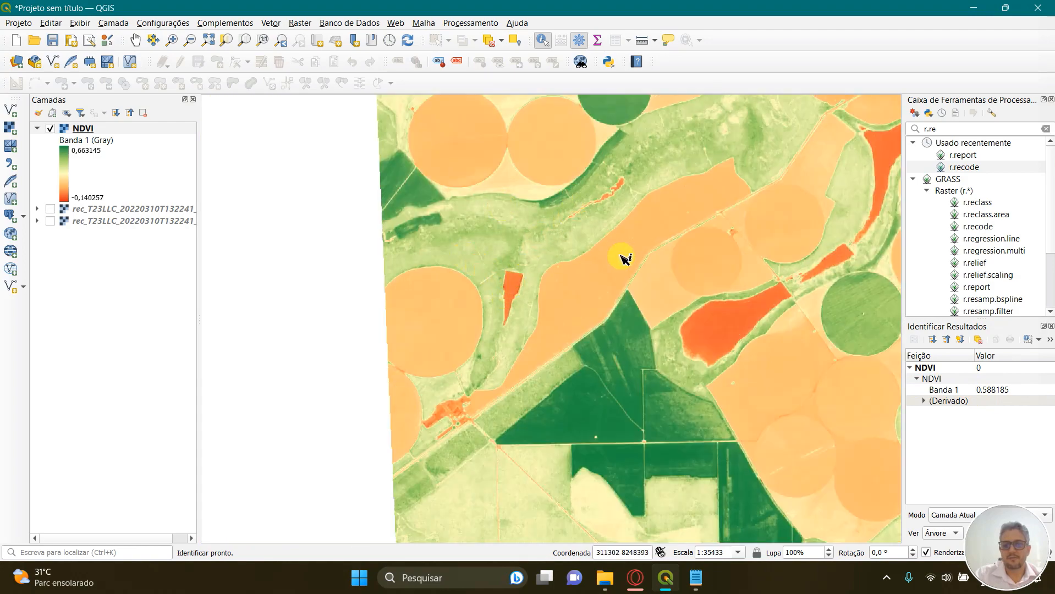
pyautogui.scroll(-1, 623, 250)
pyautogui.scroll(1, 511, 304)
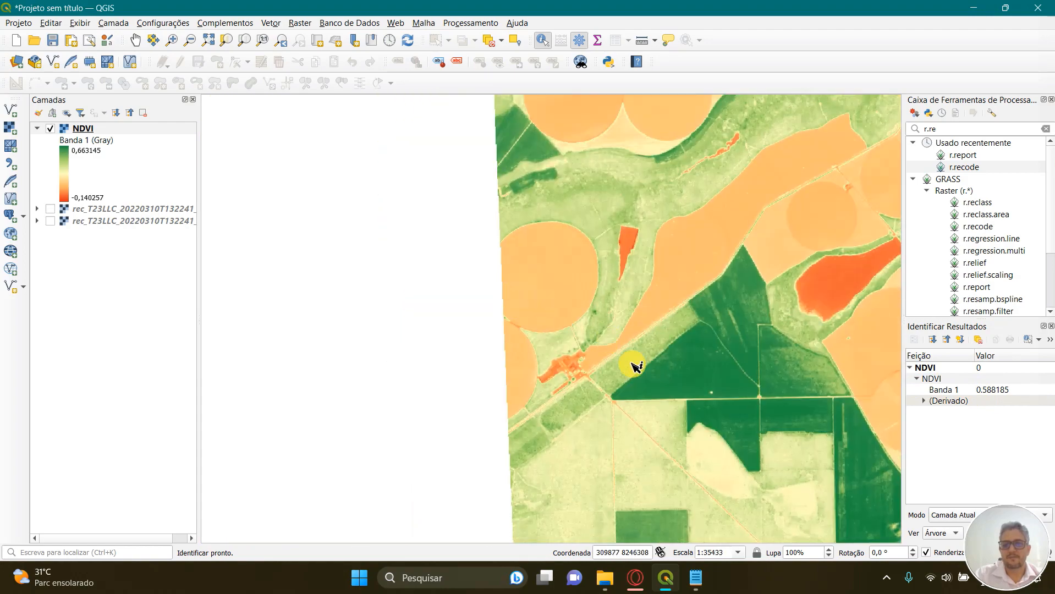
pyautogui.click(614, 301)
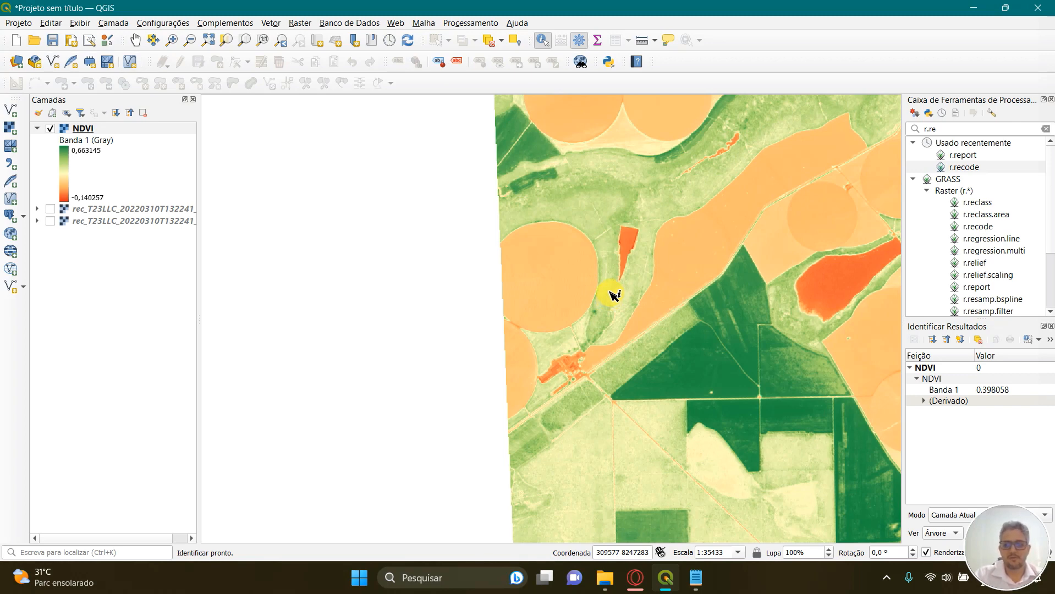
# - Examine the full NDVI raster against the class ranges in the recode rules, and close the rules file
pyautogui.scroll(-3, 640, 252)
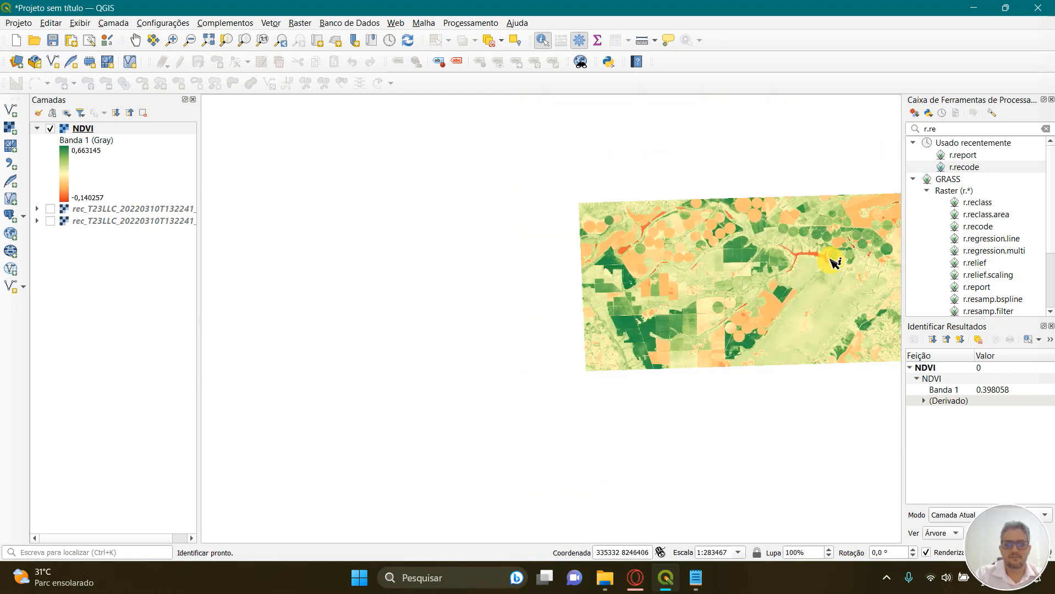
pyautogui.scroll(2, 834, 263)
pyautogui.scroll(-2, 784, 264)
pyautogui.scroll(1, 715, 239)
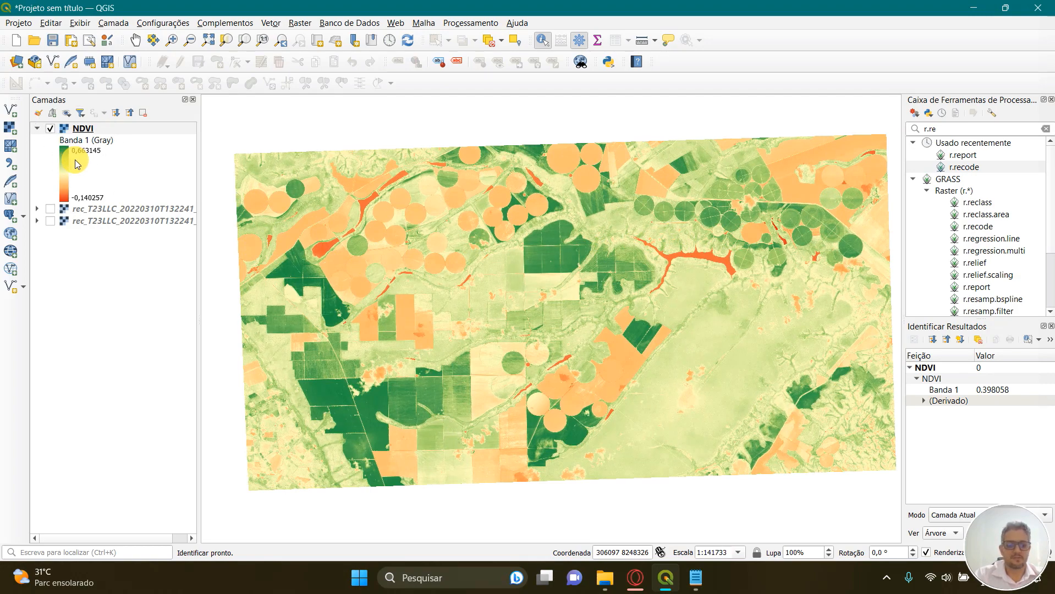
pyautogui.click(696, 577)
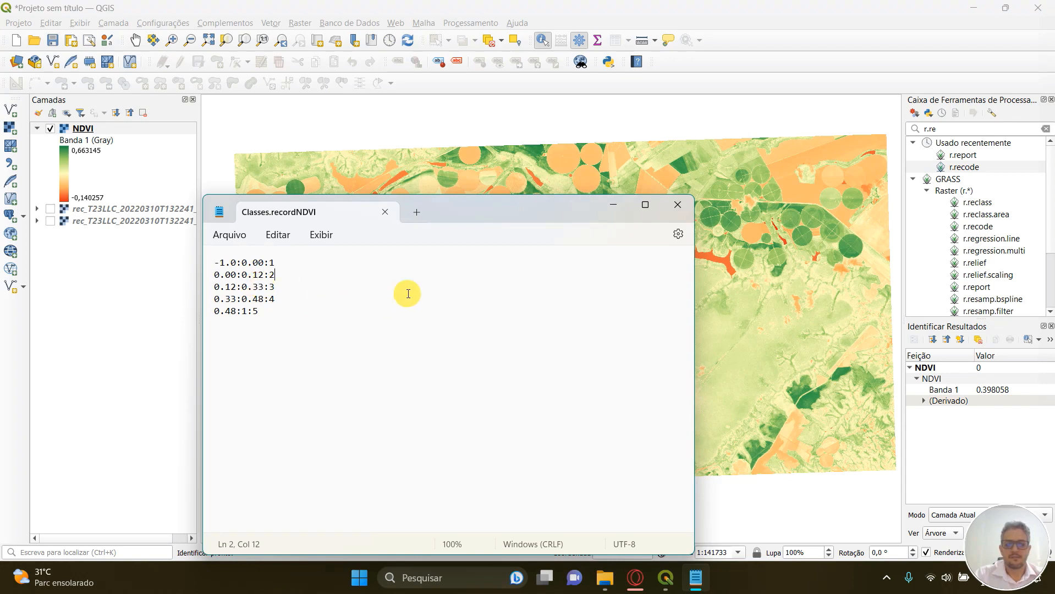
pyautogui.click(669, 208)
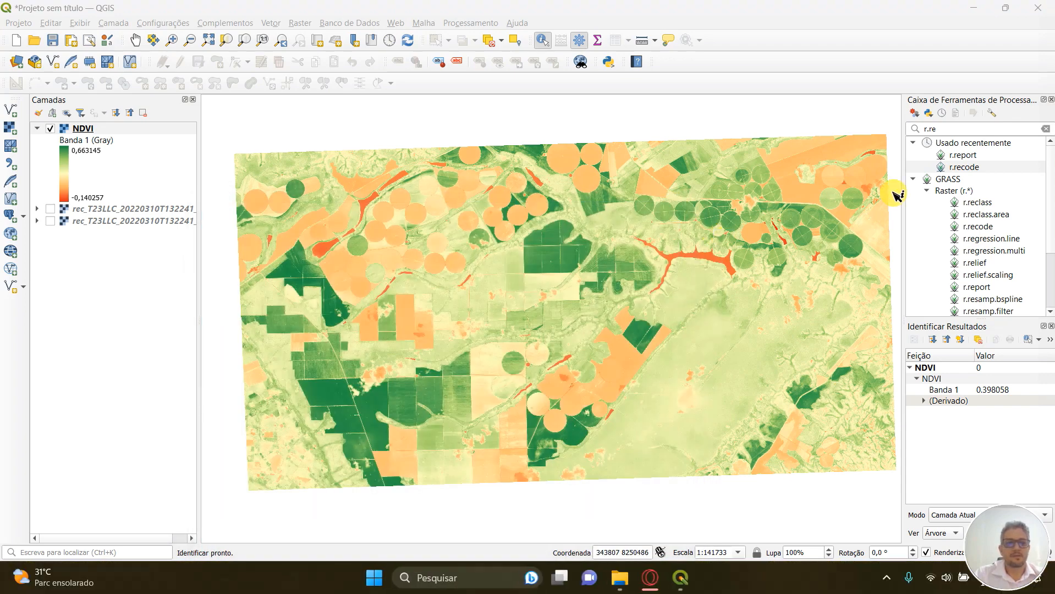
# - Reopen the GRASS r.recode tool from the processing toolbox with NDVI [EPSG:32723] as the input layer
pyautogui.click(970, 171)
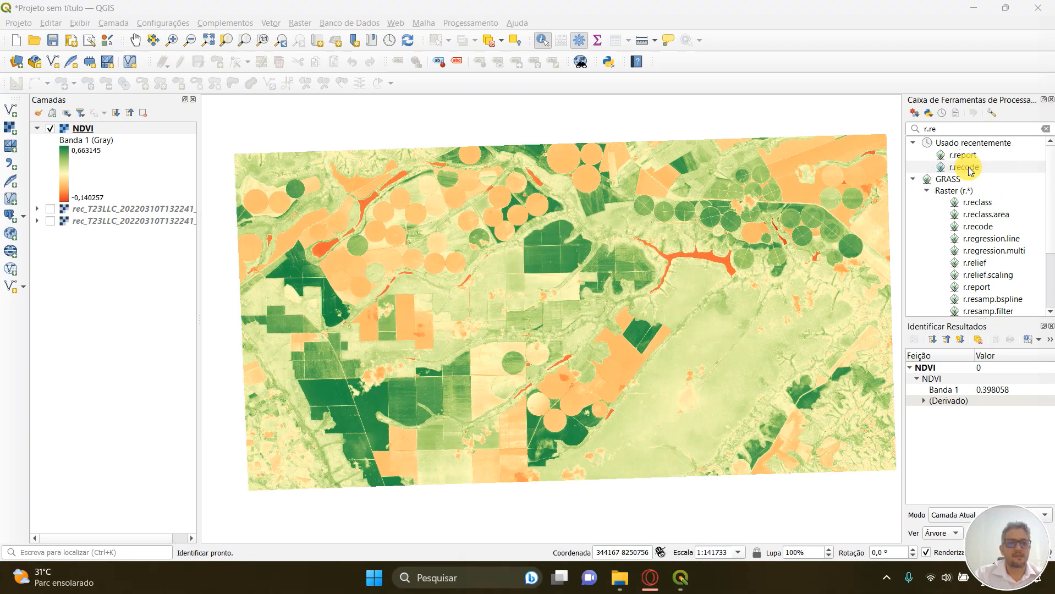
pyautogui.click(935, 130)
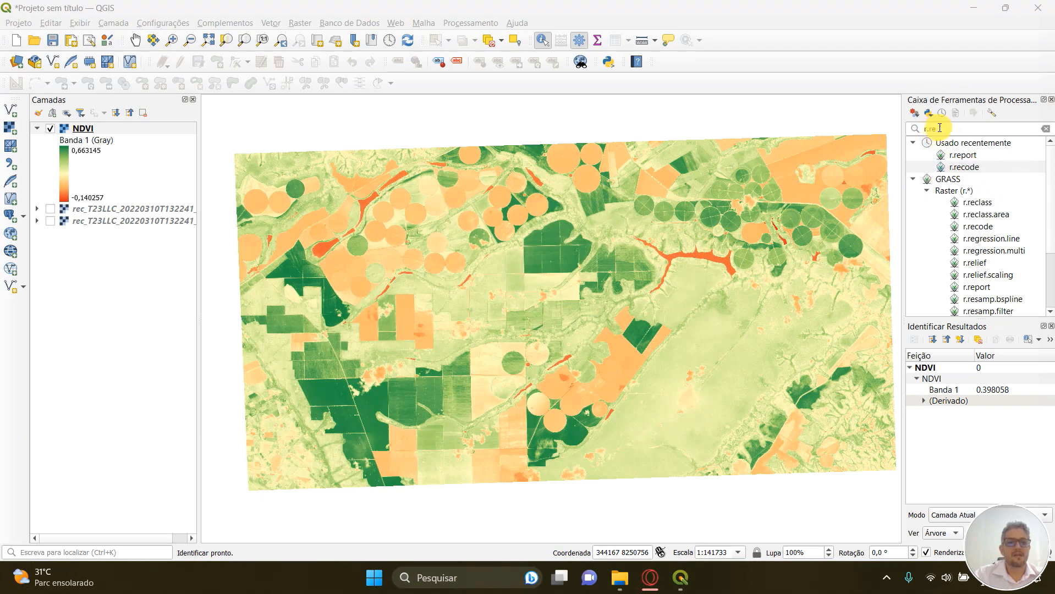
pyautogui.click(939, 128)
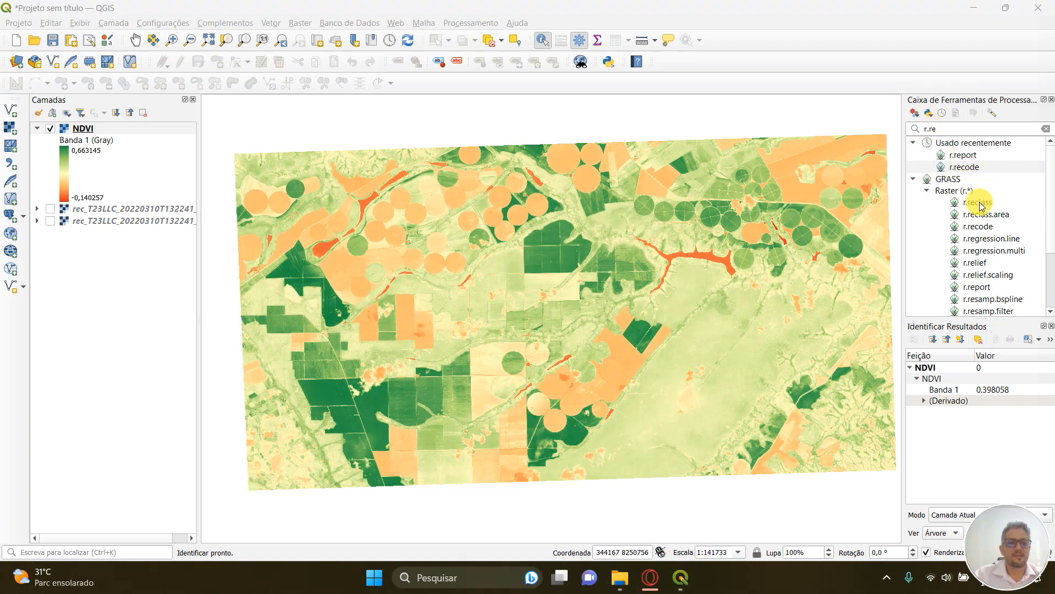
pyautogui.doubleClick(966, 170)
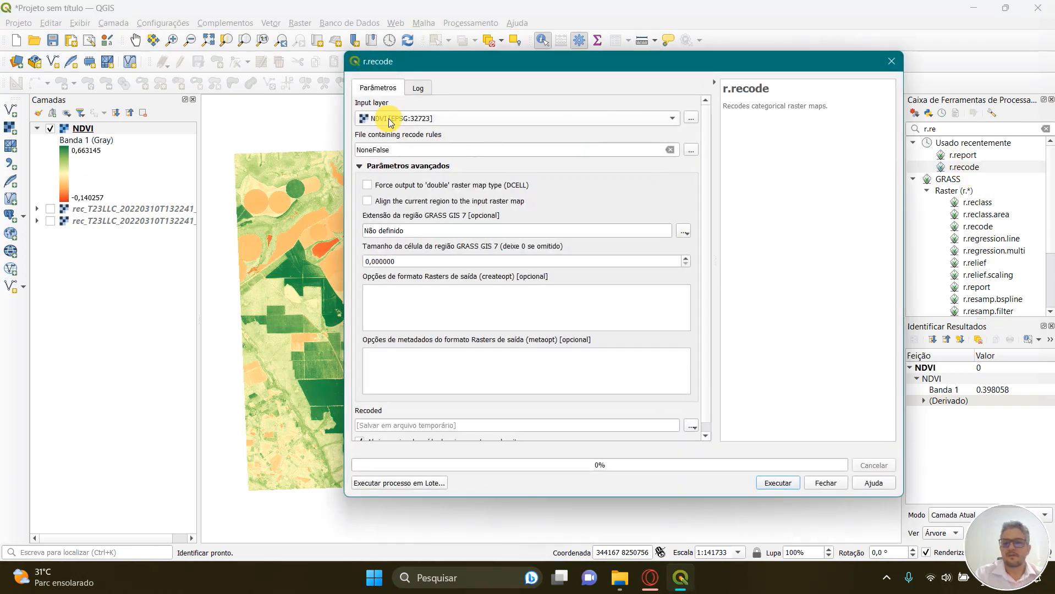
# - Keep NDVI as the input layer and load Classes.recordNDVI from the Sentinel_recorte folder as the recode rules file
pyautogui.click(672, 117)
pyautogui.click(436, 118)
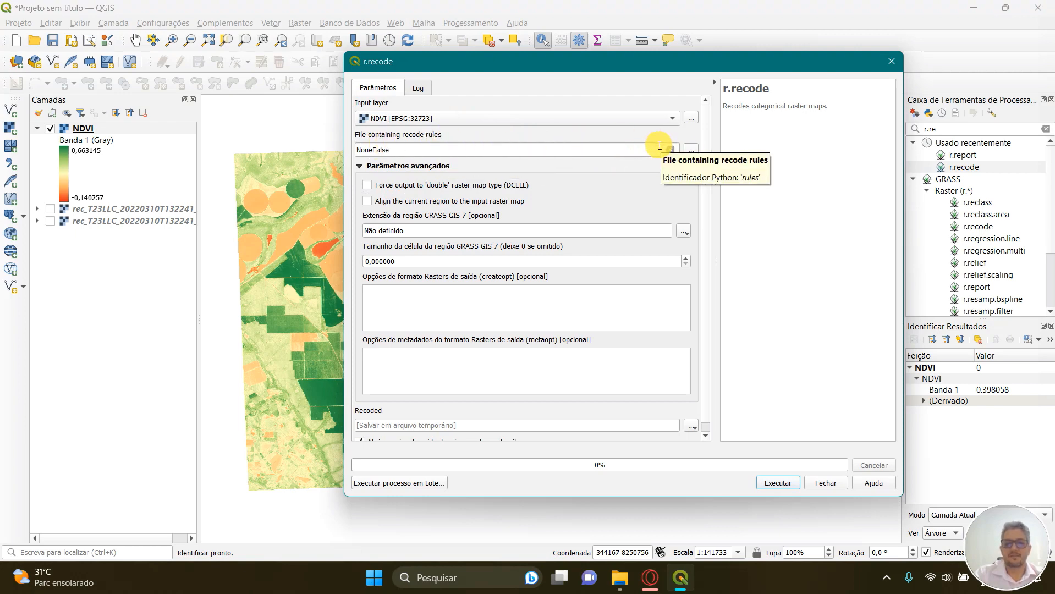
pyautogui.click(692, 151)
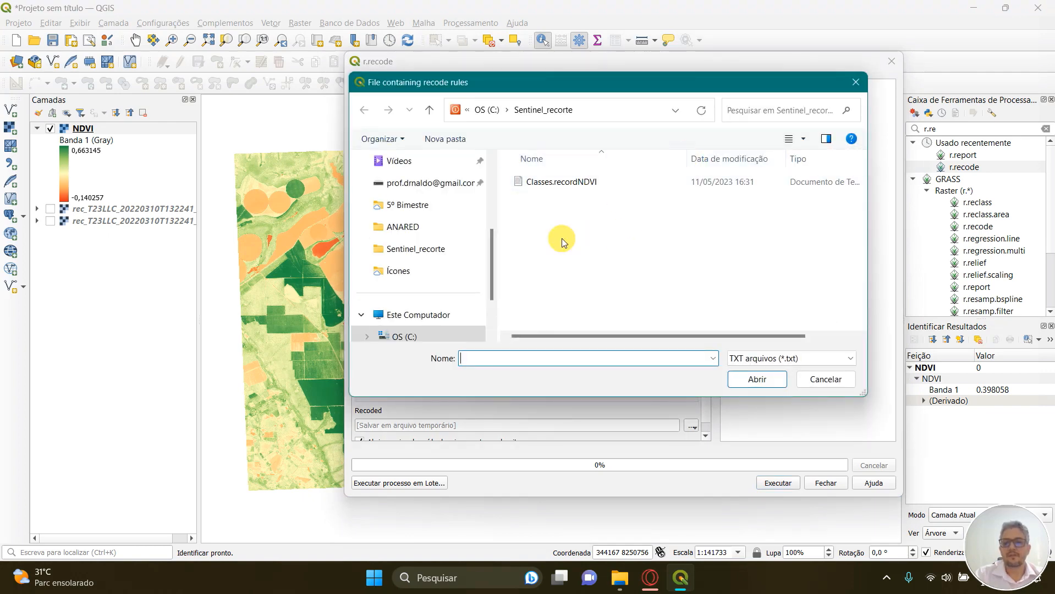
pyautogui.scroll(-2, 486, 265)
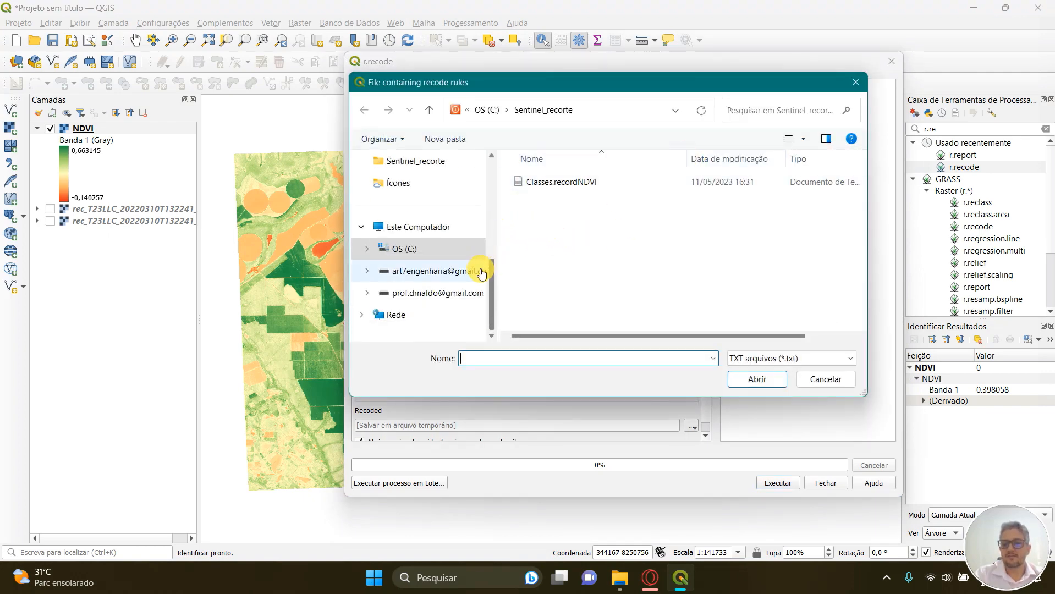
pyautogui.click(404, 248)
pyautogui.doubleClick(553, 319)
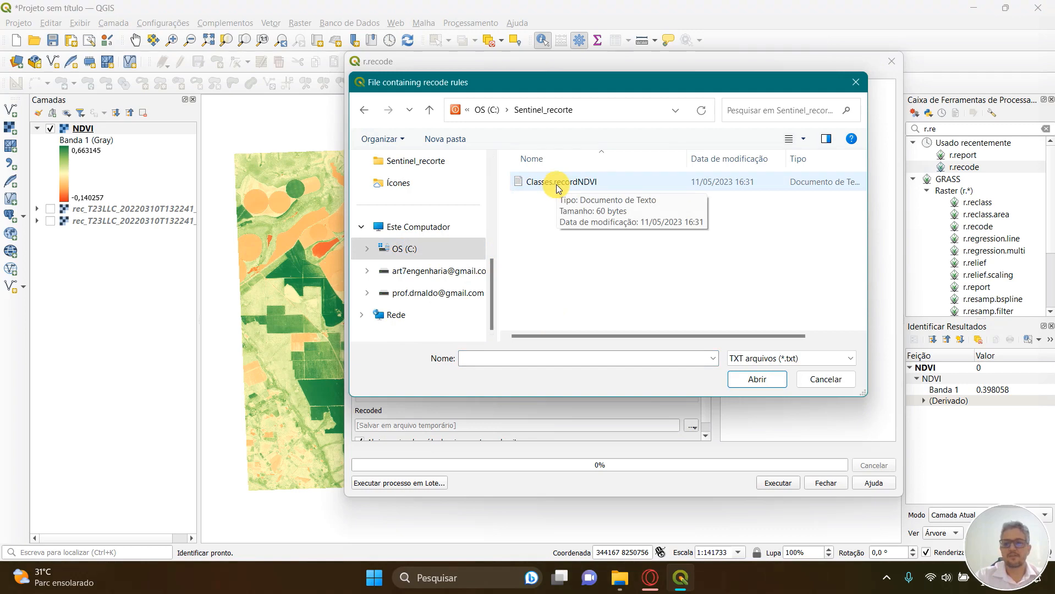
pyautogui.click(558, 183)
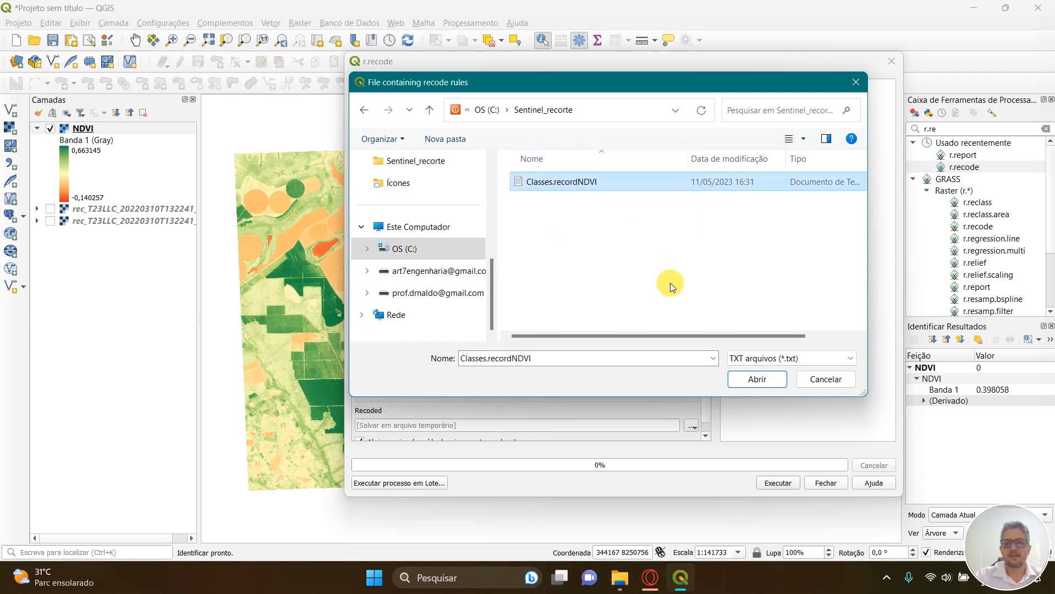
pyautogui.click(762, 380)
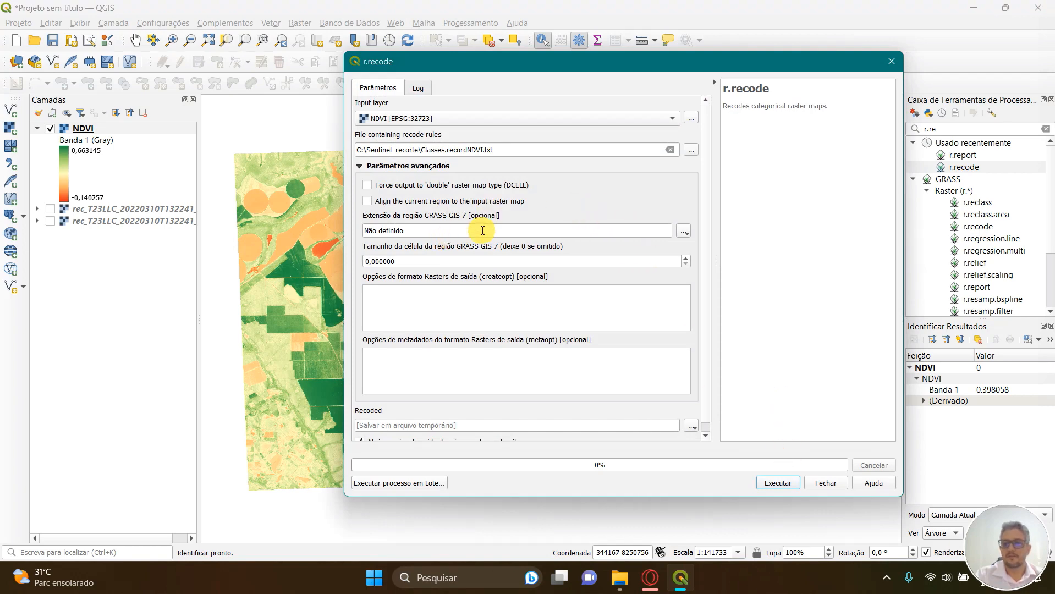
# - Set the recoded output to NDVI_reclass.tif in the ANARED folder, run r.recode, and close the tool
pyautogui.scroll(-1, 709, 196)
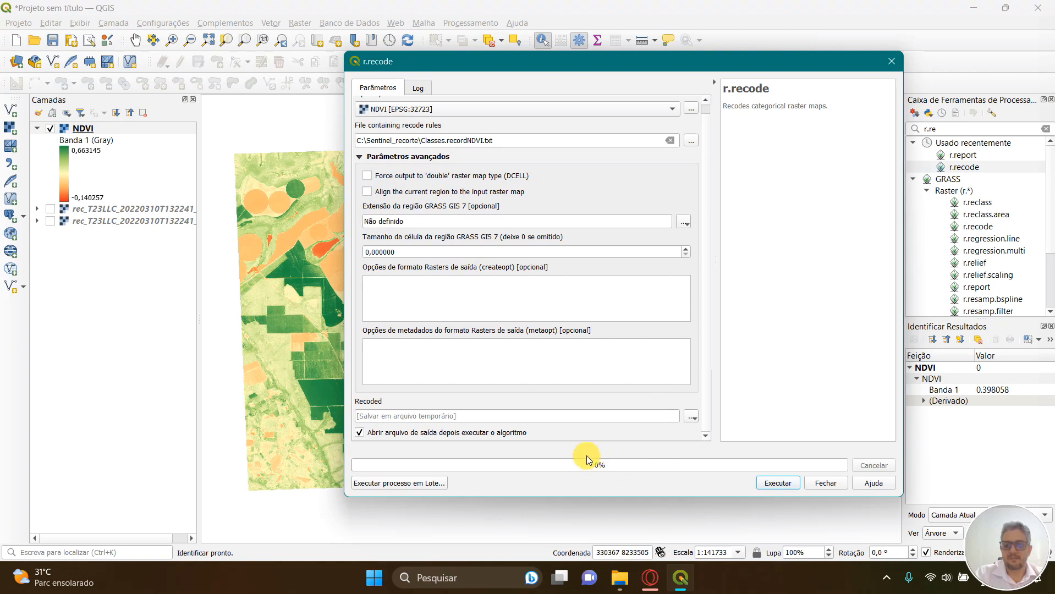
pyautogui.click(692, 417)
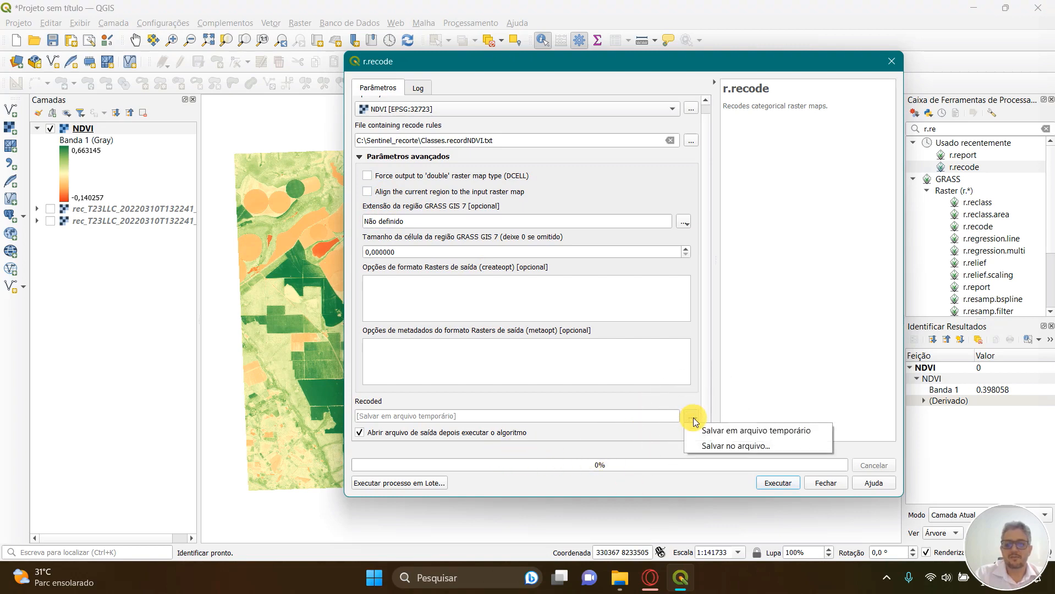
pyautogui.click(731, 447)
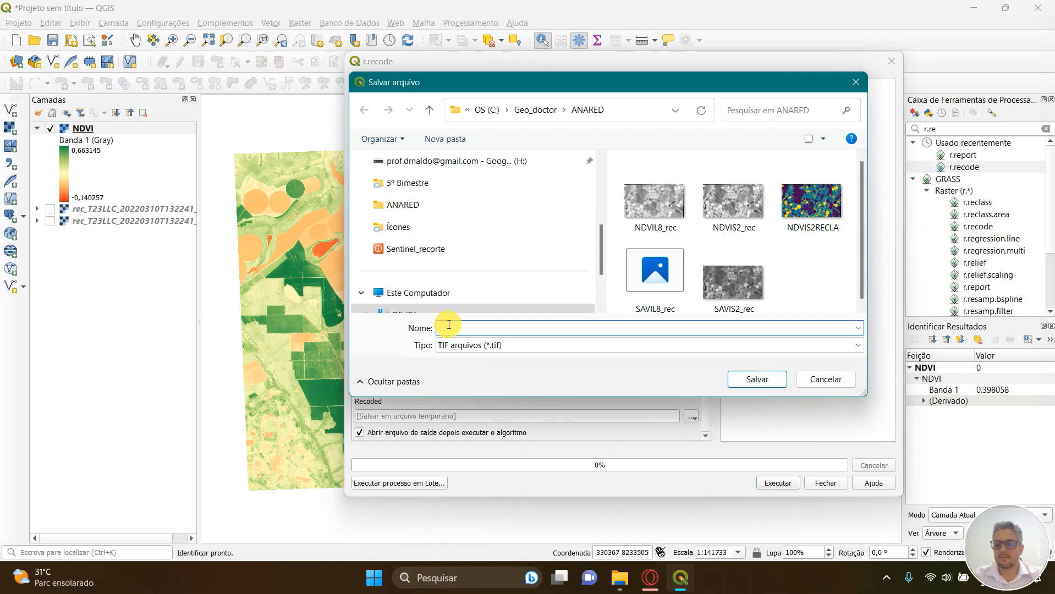
pyautogui.write('NDVI')
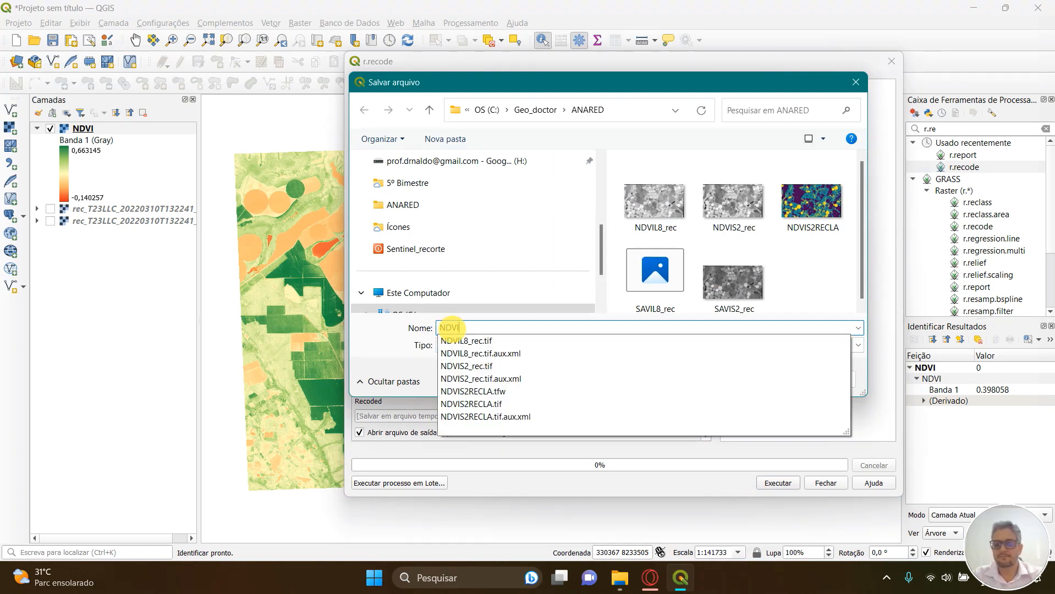
pyautogui.write('_reclass')
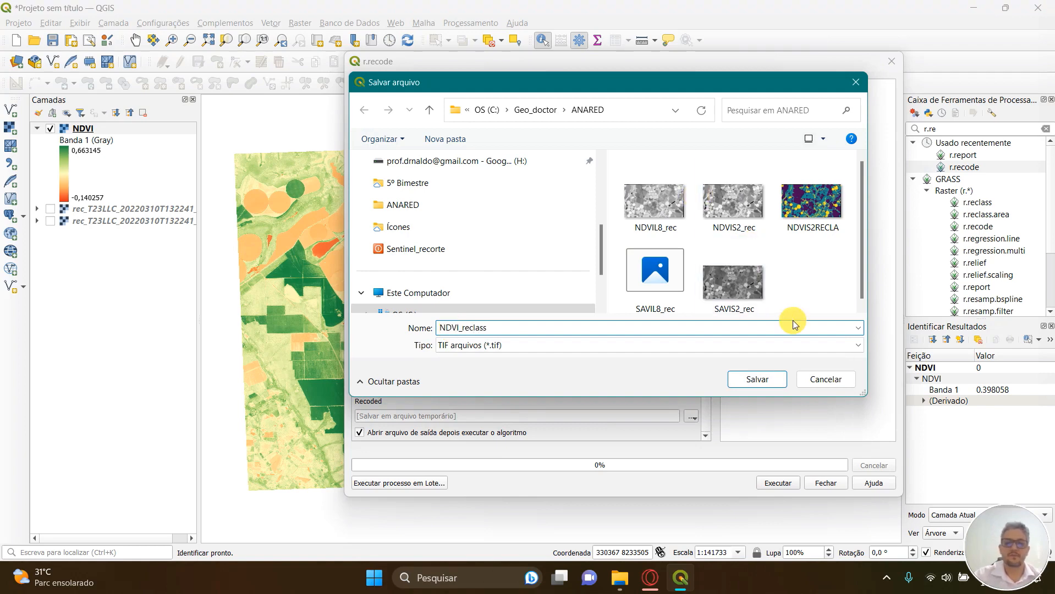
pyautogui.click(758, 380)
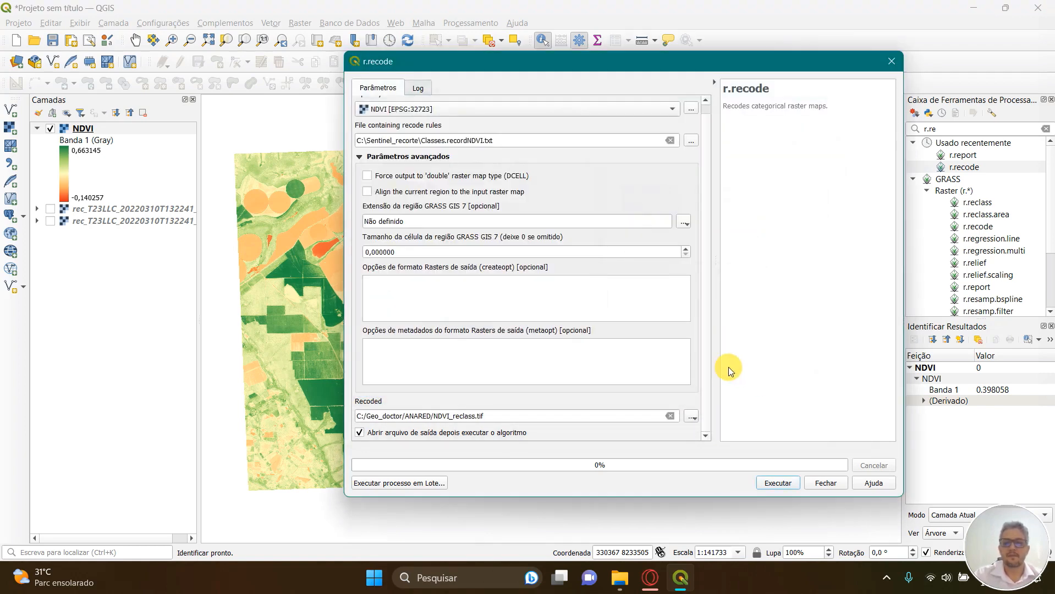
pyautogui.click(772, 478)
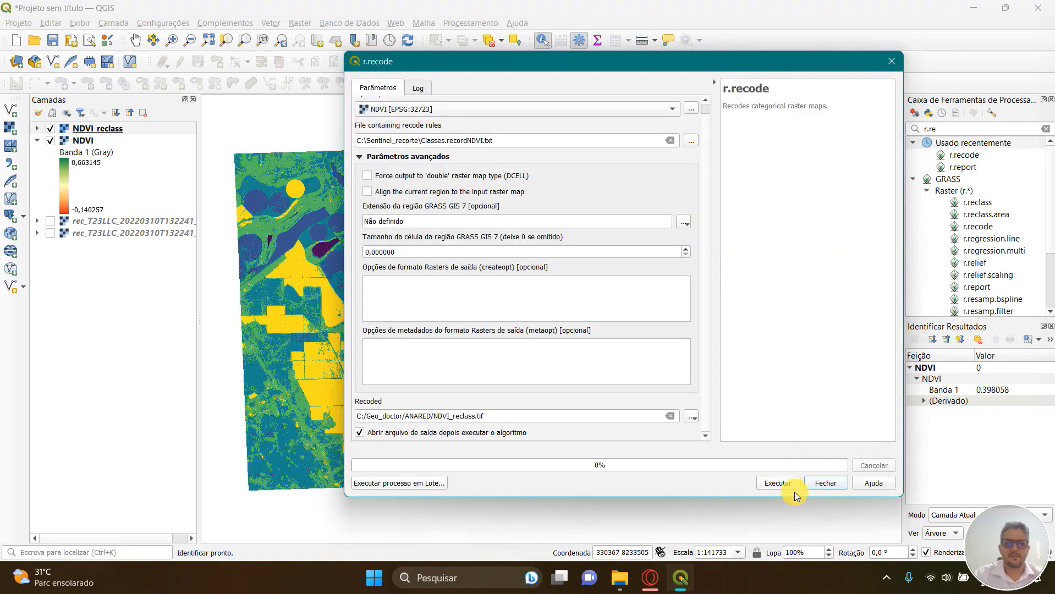
pyautogui.click(777, 484)
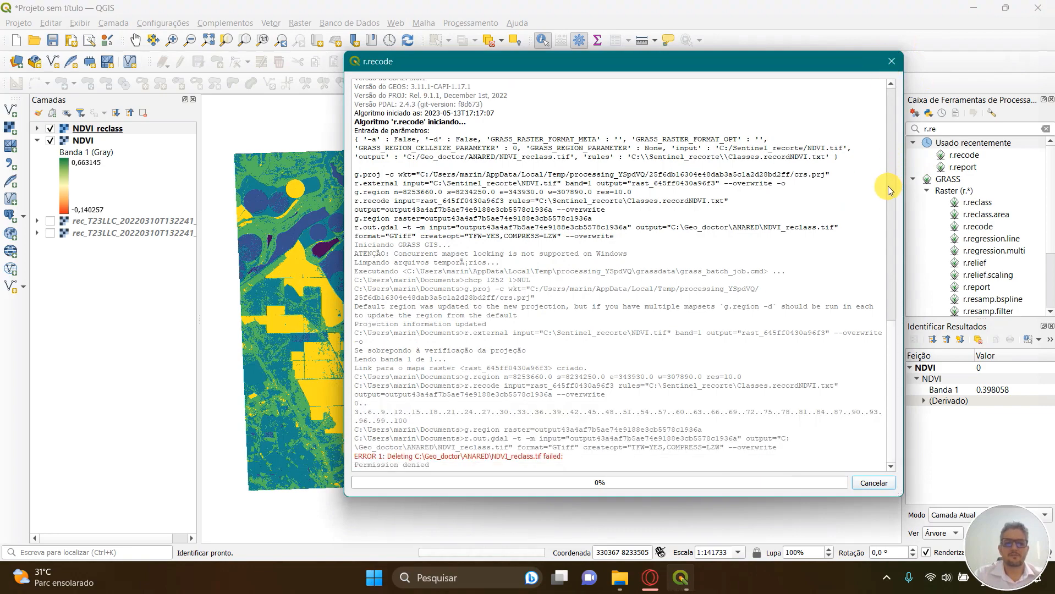
pyautogui.click(893, 61)
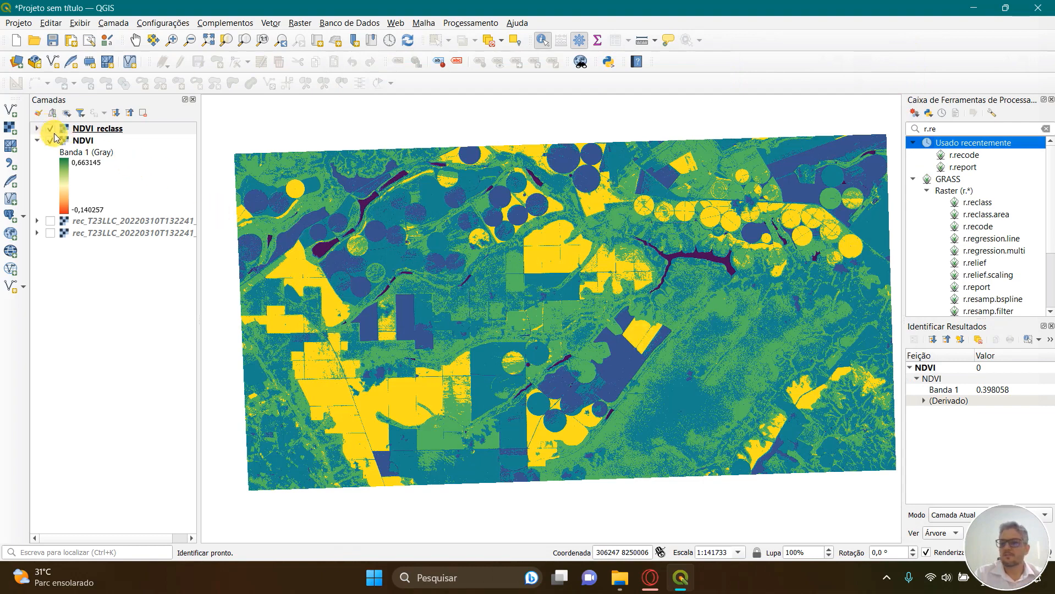
# - Hide the original NDVI layer and expand the NDVI_reclass legend to examine its class entries against the map
pyautogui.click(50, 144)
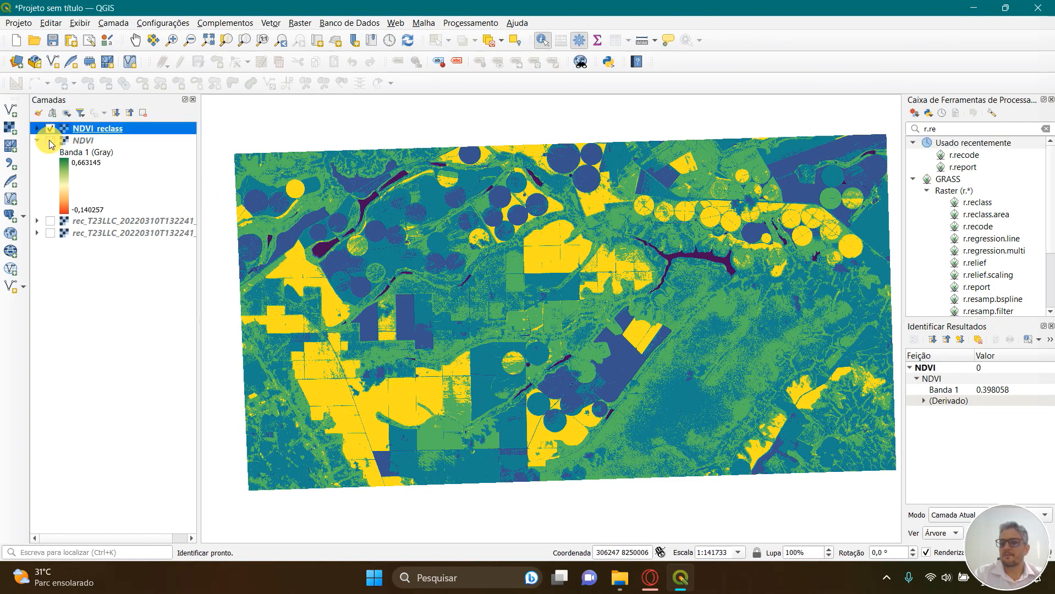
pyautogui.scroll(1, 393, 272)
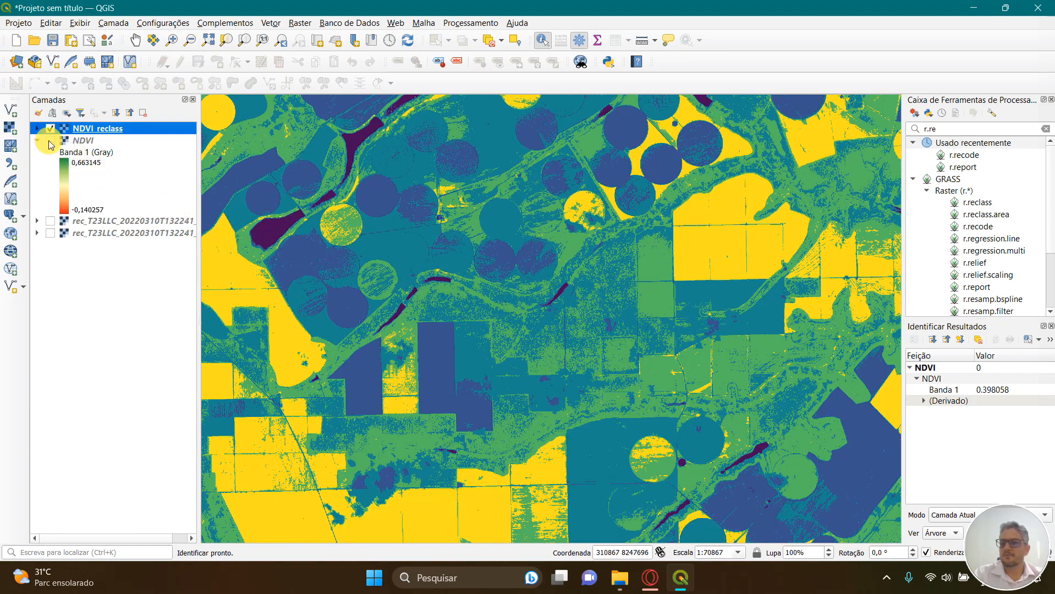
pyautogui.click(37, 130)
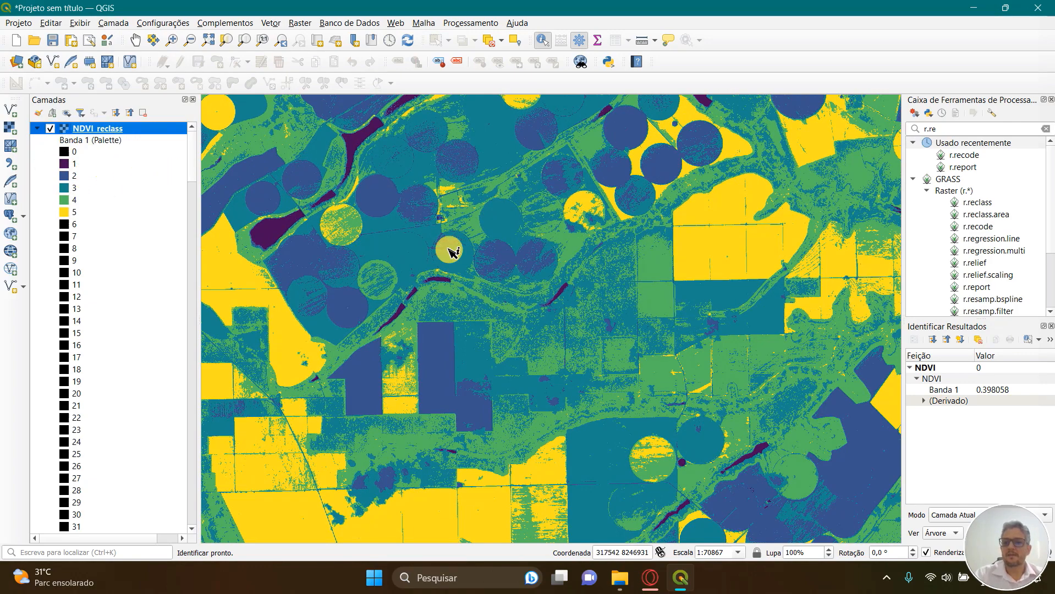
pyautogui.scroll(-2, 447, 247)
pyautogui.scroll(-4, 74, 187)
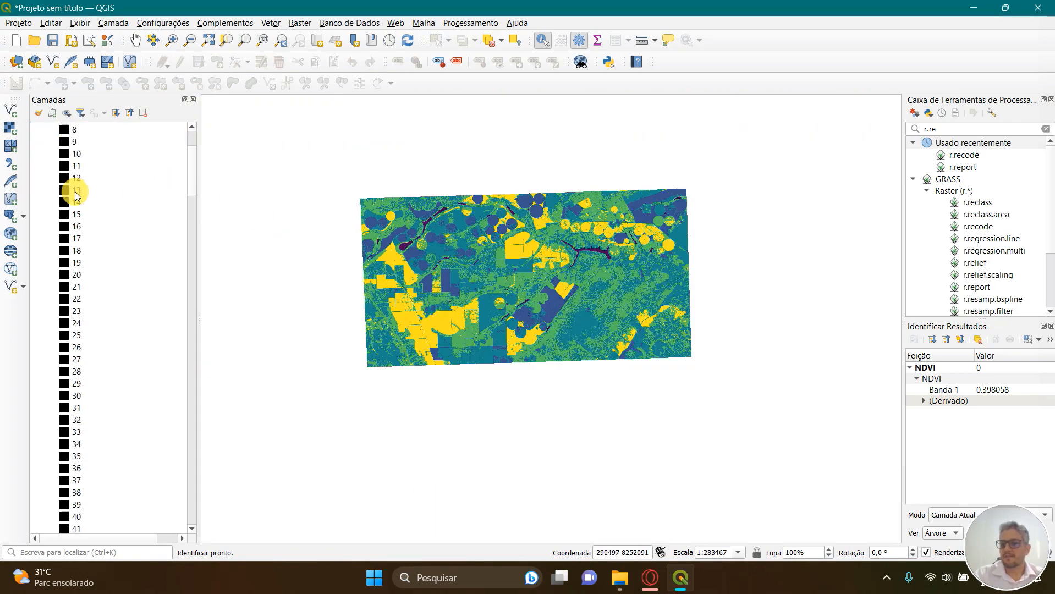
pyautogui.moveTo(193, 171); pyautogui.dragTo(184, 116)
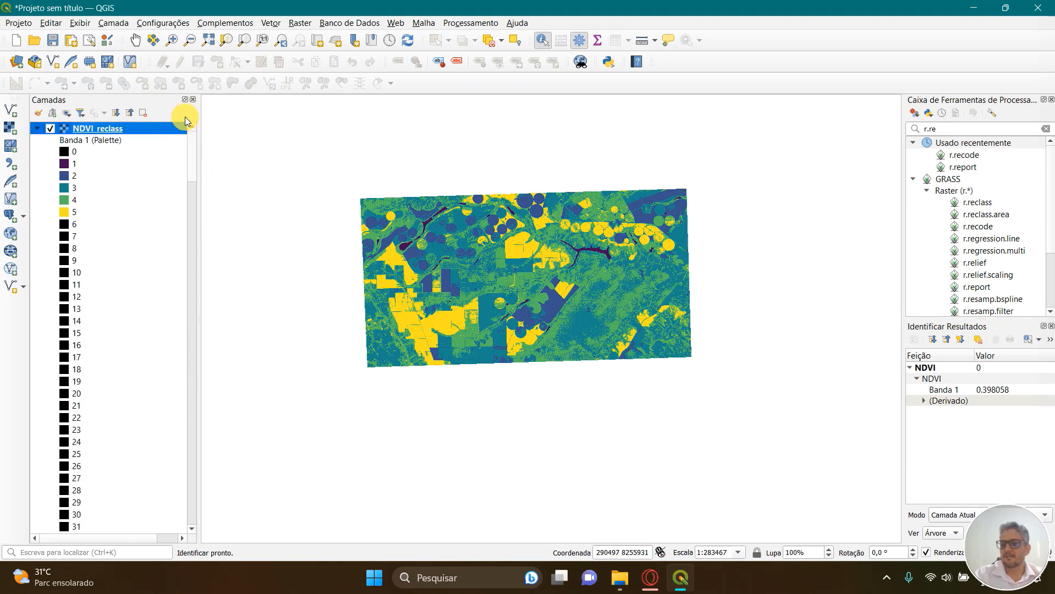
# - In the NDVI_reclass symbology, delete all palette entries and reclassify the raster by unique values with random colors
pyautogui.rightClick(97, 132)
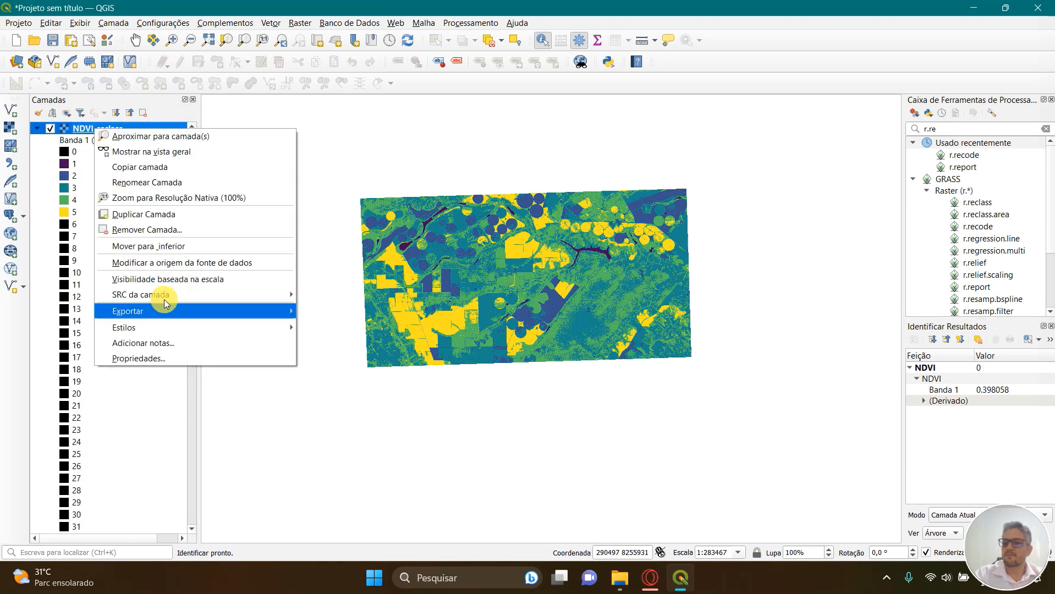
pyautogui.click(169, 357)
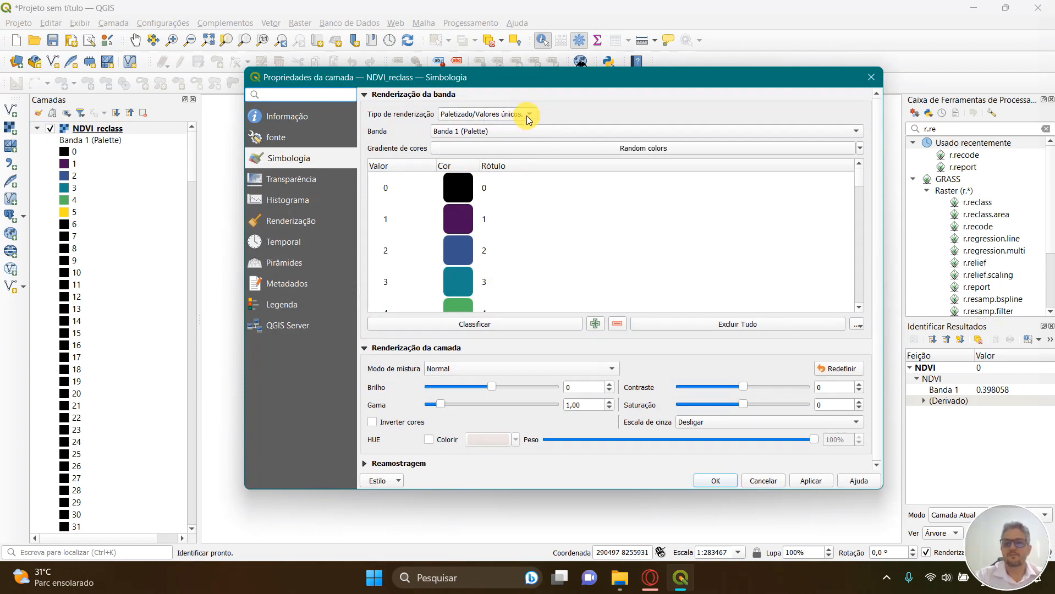
pyautogui.scroll(-2, 476, 252)
pyautogui.scroll(-4, 479, 255)
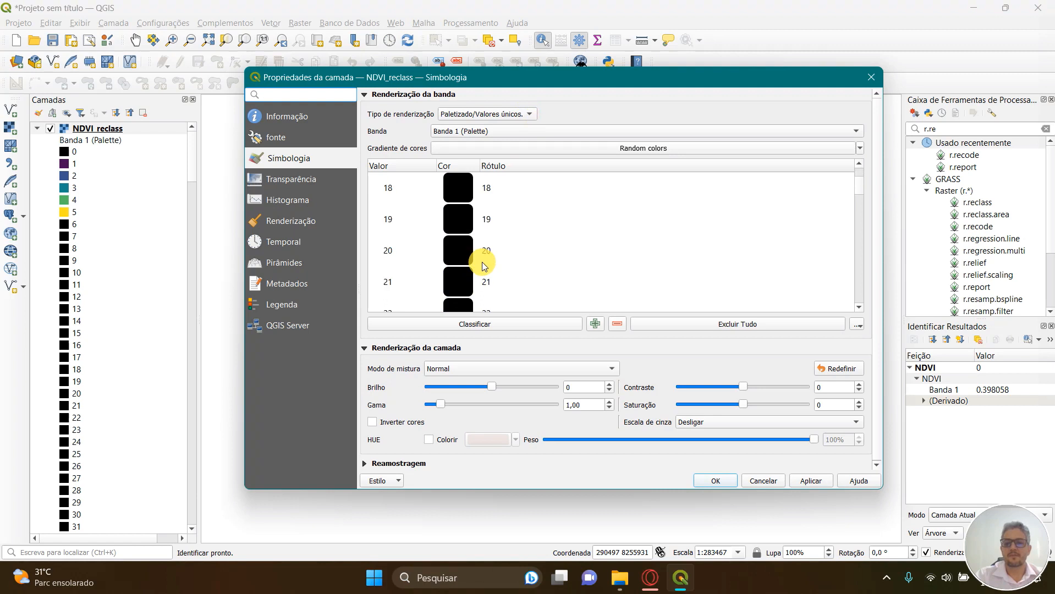
pyautogui.scroll(4, 483, 264)
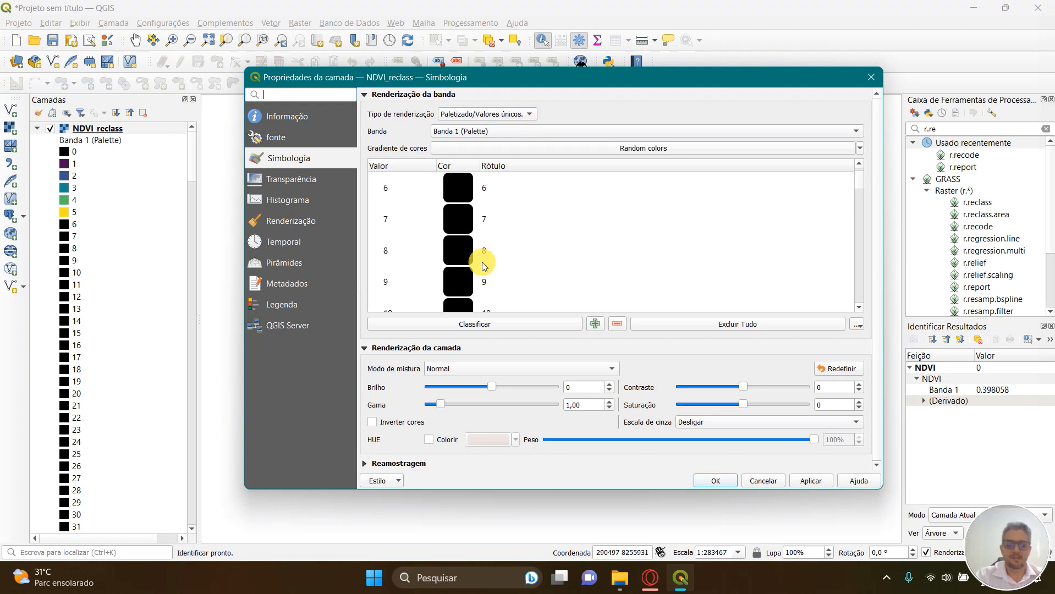
pyautogui.click(735, 328)
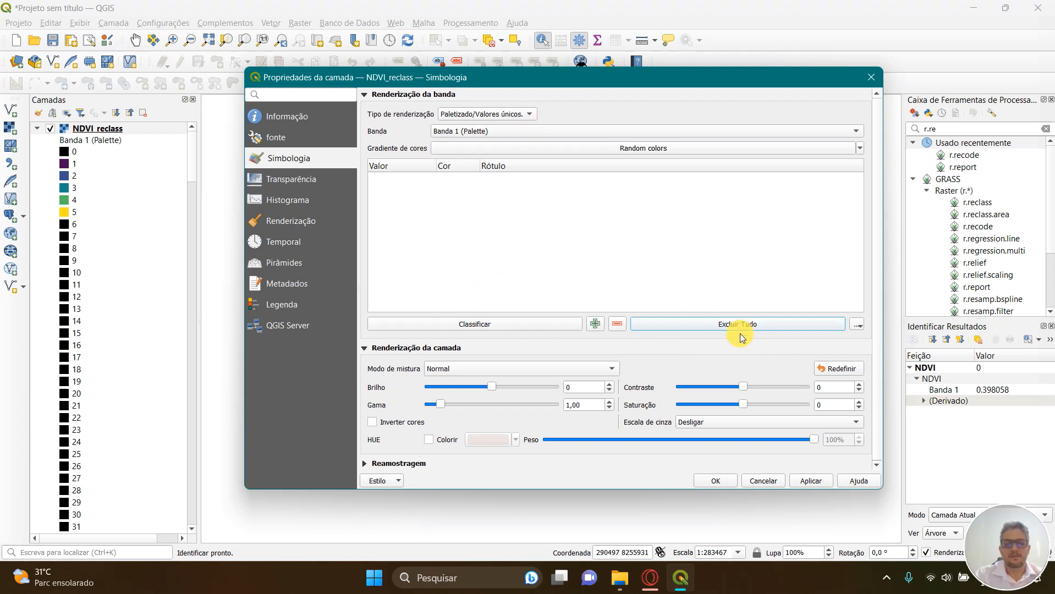
pyautogui.click(478, 324)
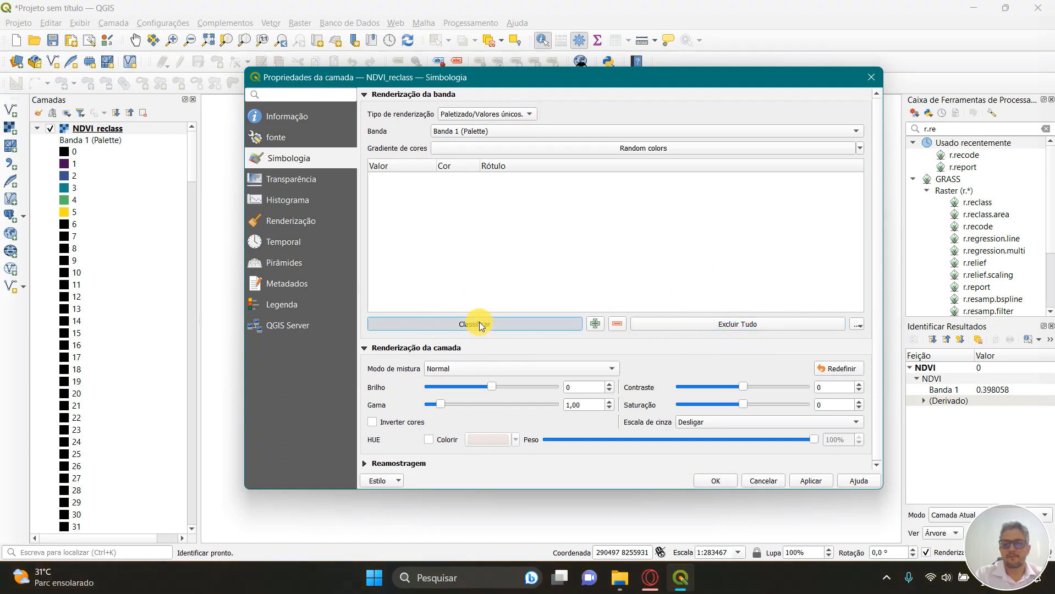
pyautogui.scroll(-1, 518, 268)
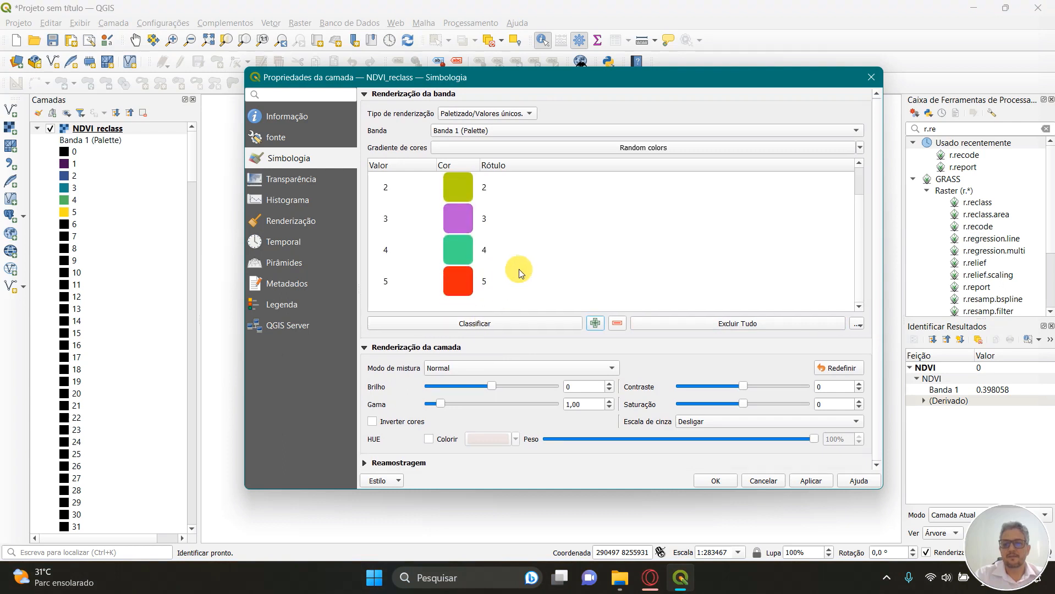
pyautogui.scroll(1, 495, 273)
pyautogui.scroll(-1, 494, 273)
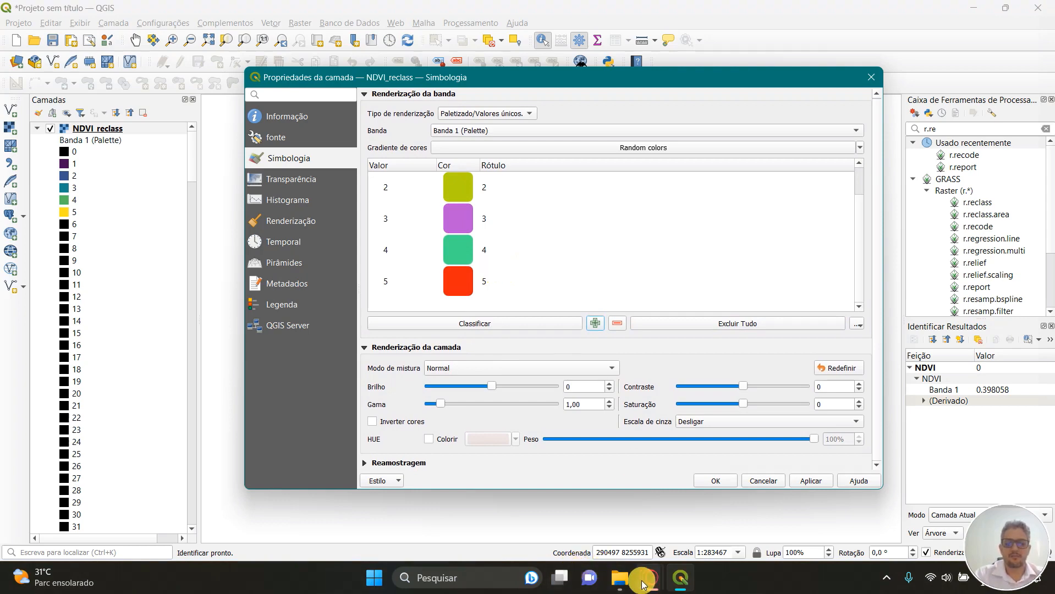
# - Check the class numbers in the Classes.recordNDVI rules file, and return to the NDVI_reclass symbology
pyautogui.click(619, 577)
pyautogui.click(676, 531)
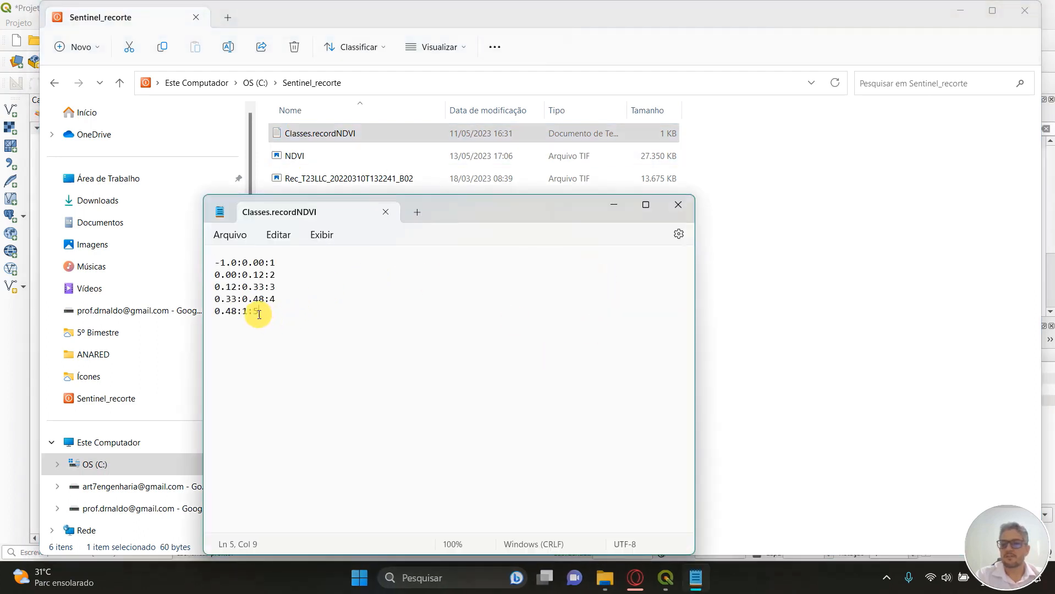
pyautogui.moveTo(253, 314); pyautogui.dragTo(266, 325)
pyautogui.click(613, 206)
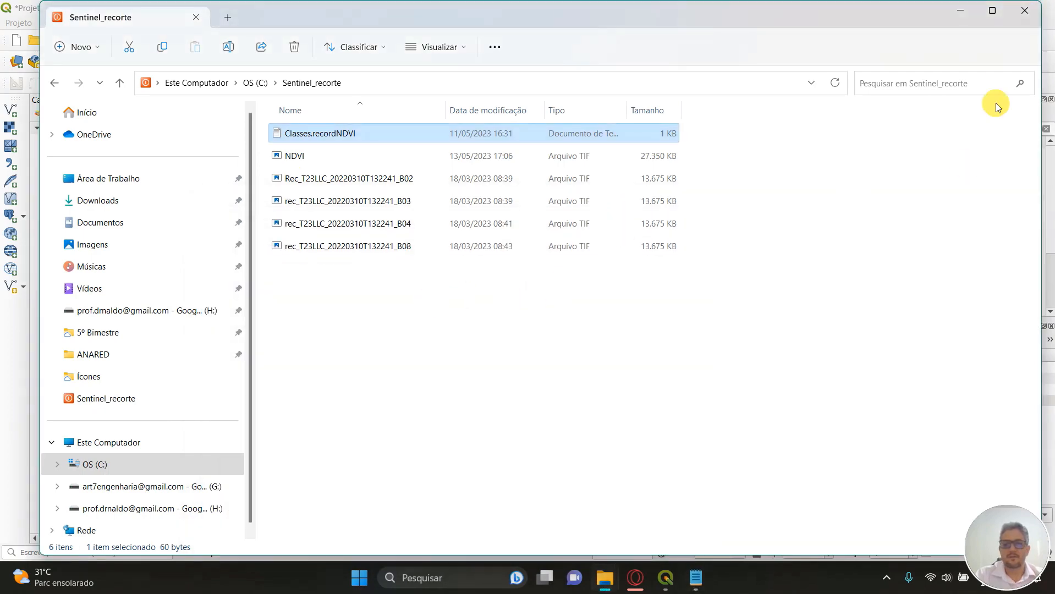
pyautogui.click(963, 18)
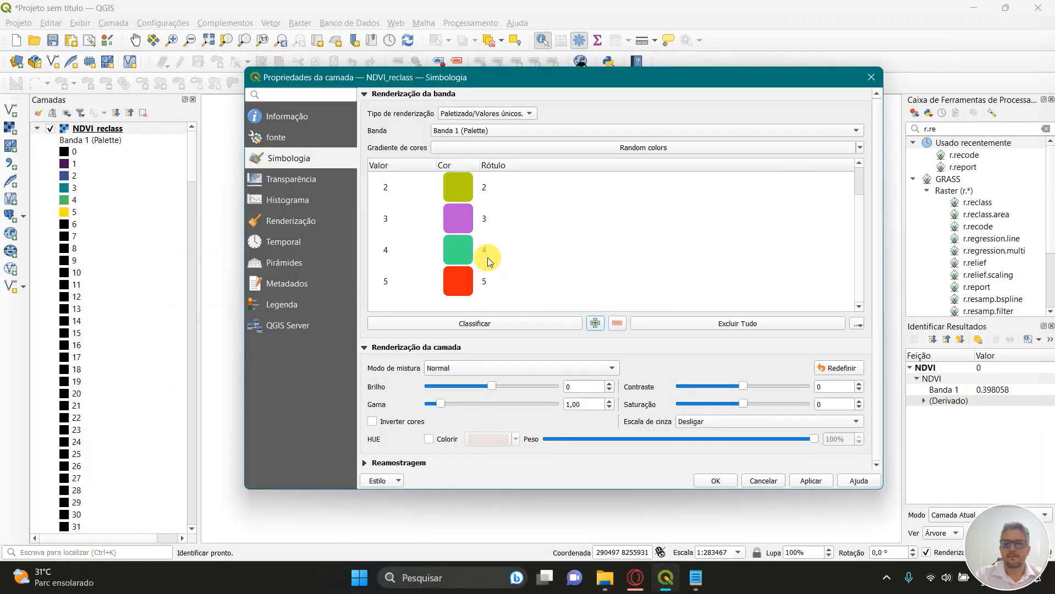
pyautogui.scroll(1, 490, 259)
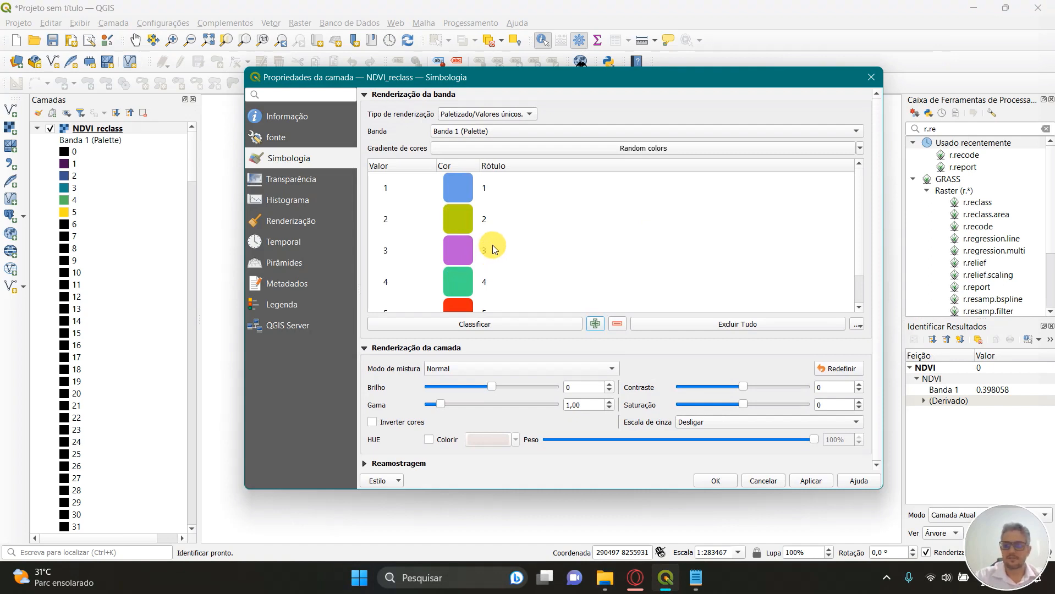
pyautogui.press('ctrl')
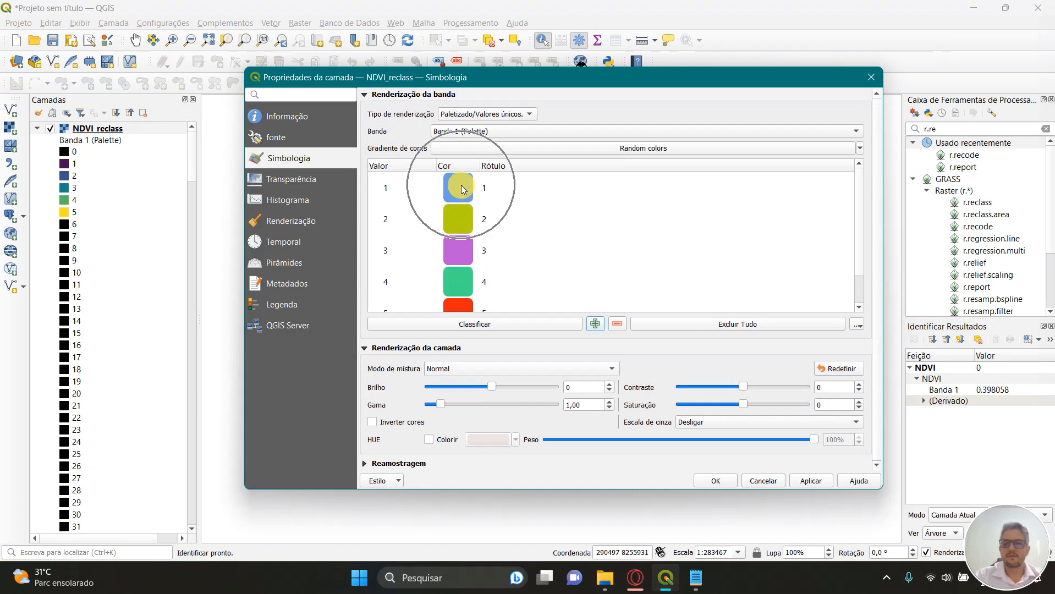
pyautogui.doubleClick(461, 188)
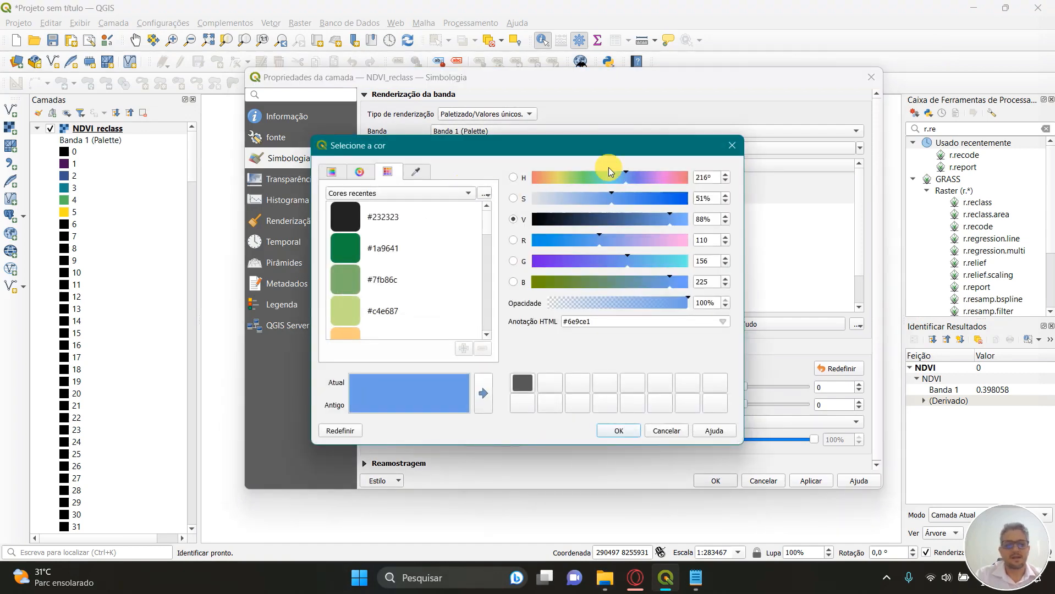
pyautogui.click(732, 145)
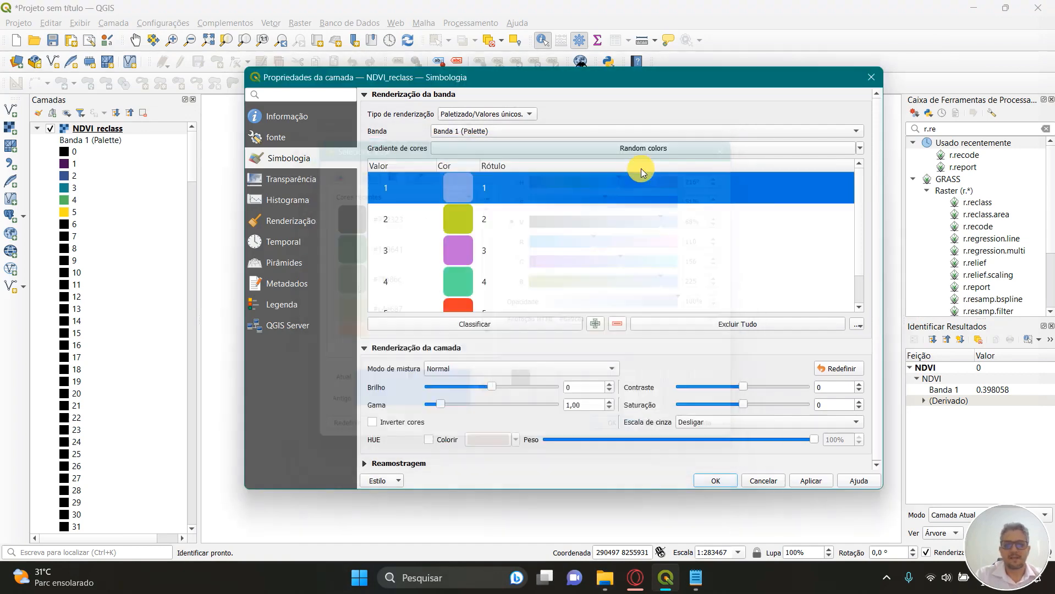
# - Set the NDVI_reclass palette color of class 1 to #d7191c and of class 2 to #fec981 from the recent colors
pyautogui.doubleClick(467, 187)
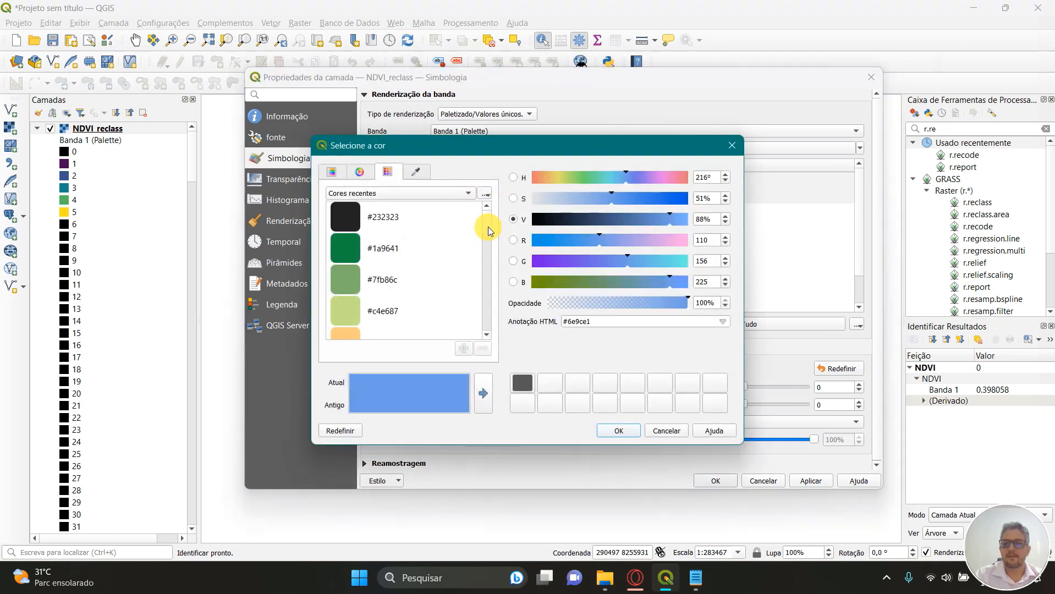
pyautogui.scroll(-2, 490, 231)
pyautogui.click(348, 247)
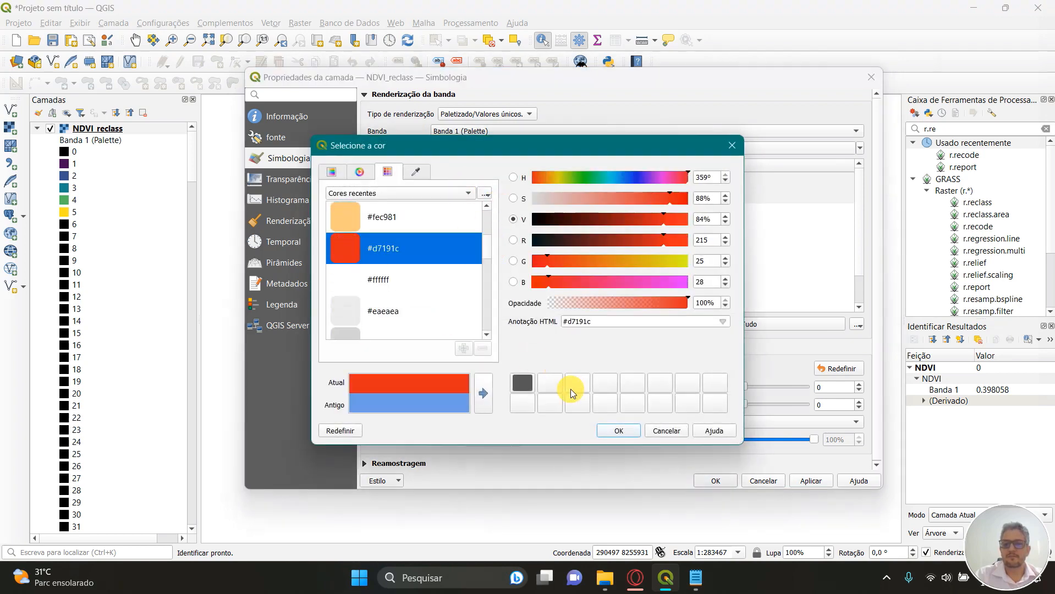
pyautogui.click(616, 431)
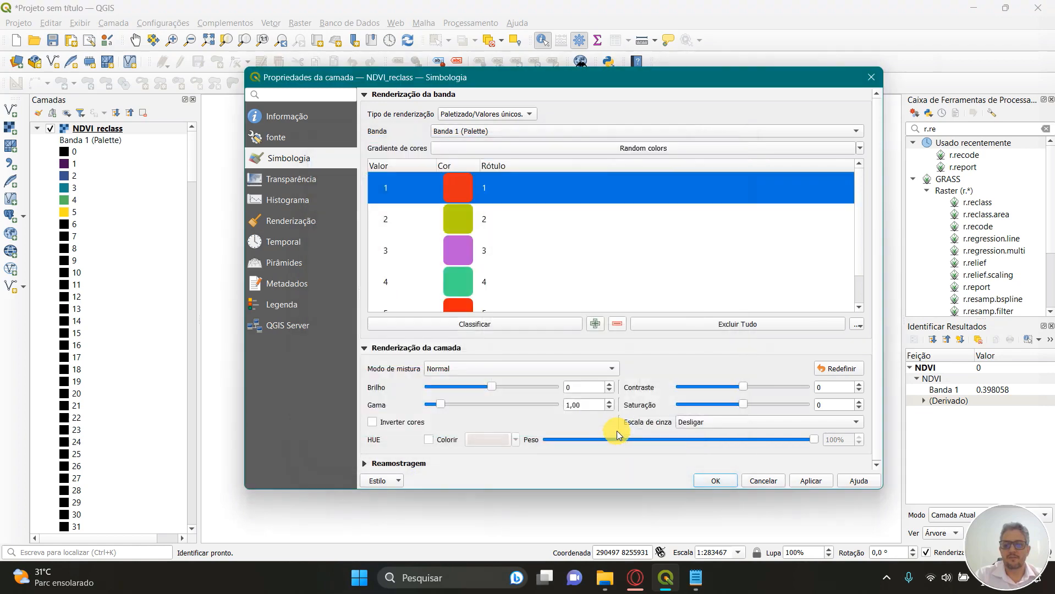
pyautogui.press('ctrl')
pyautogui.press('ctrl')
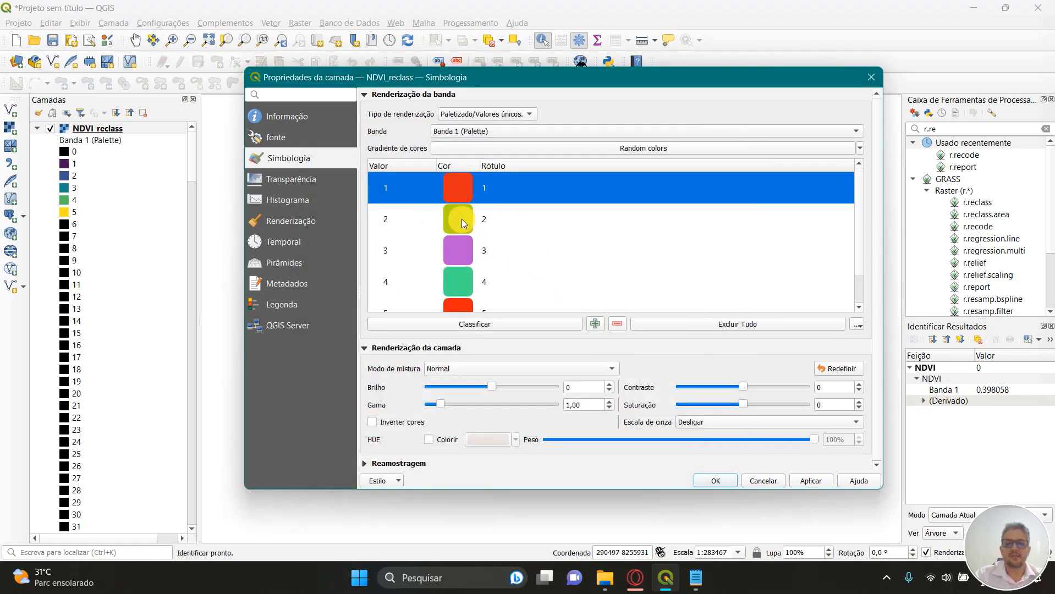
pyautogui.doubleClick(462, 221)
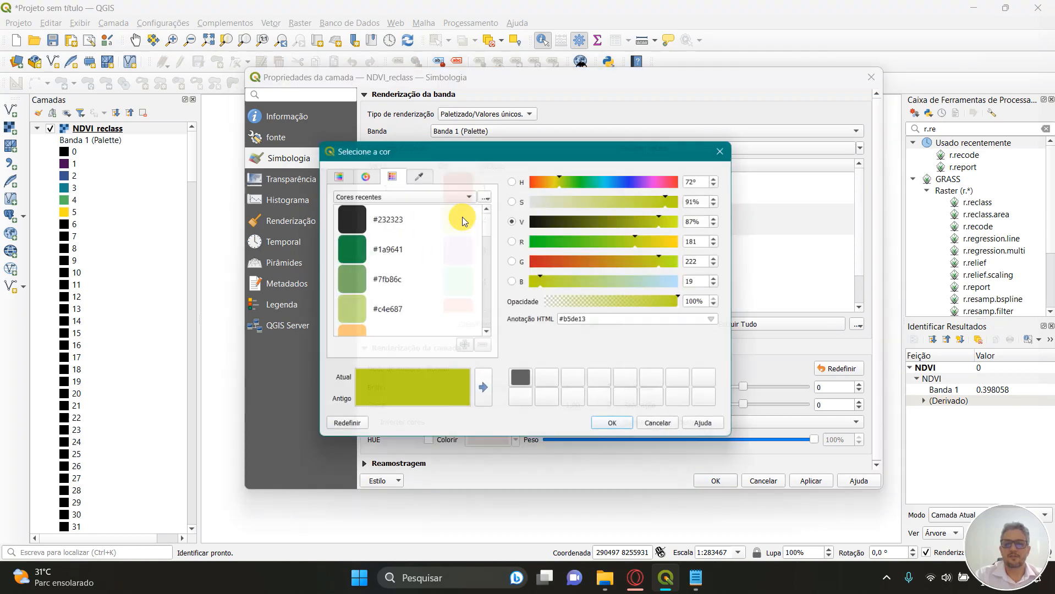
pyautogui.scroll(-1, 378, 320)
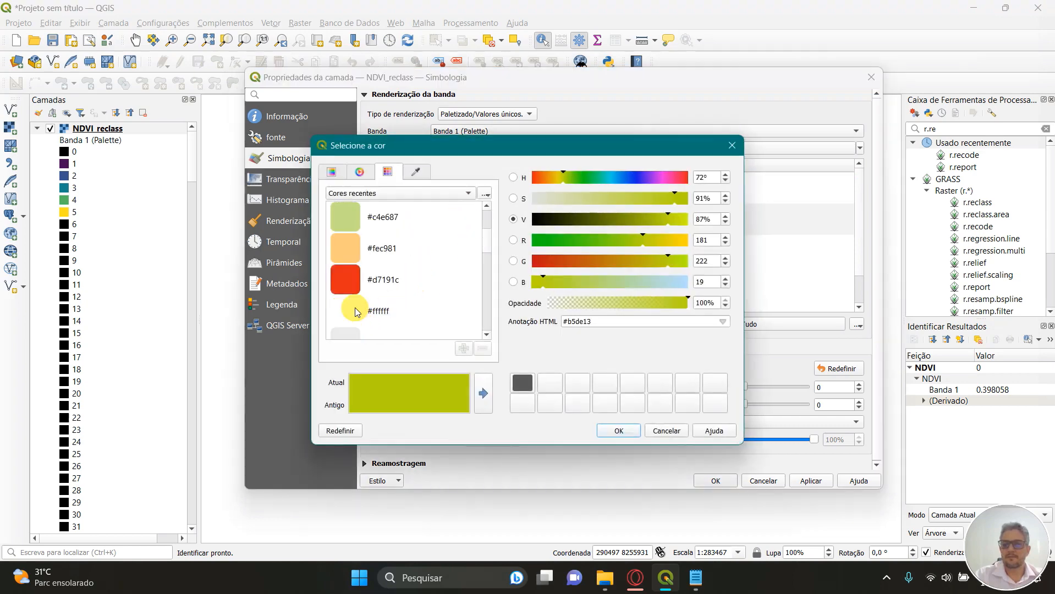
pyautogui.click(350, 256)
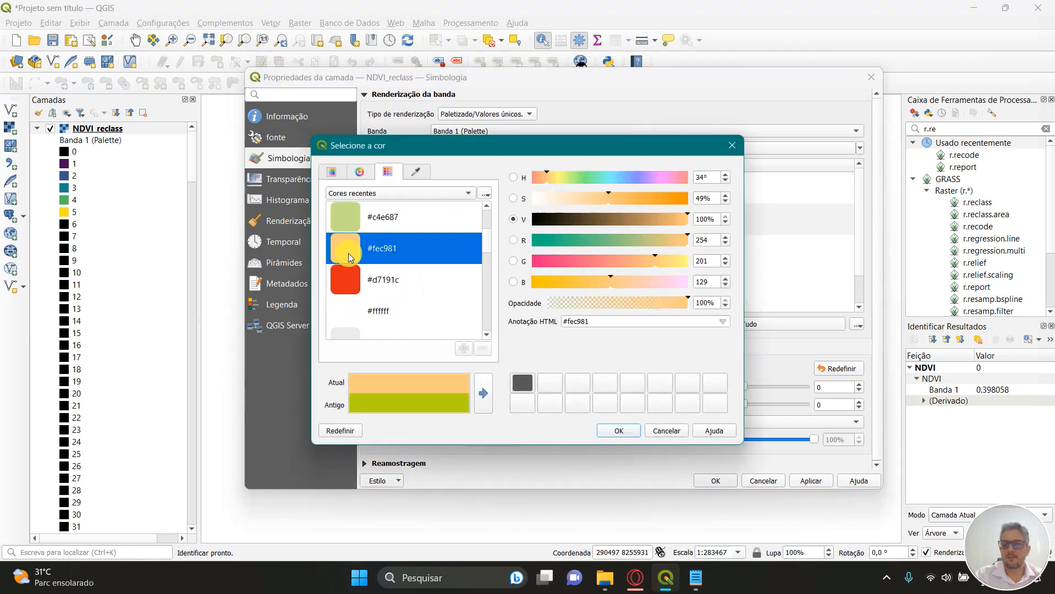
pyautogui.click(615, 430)
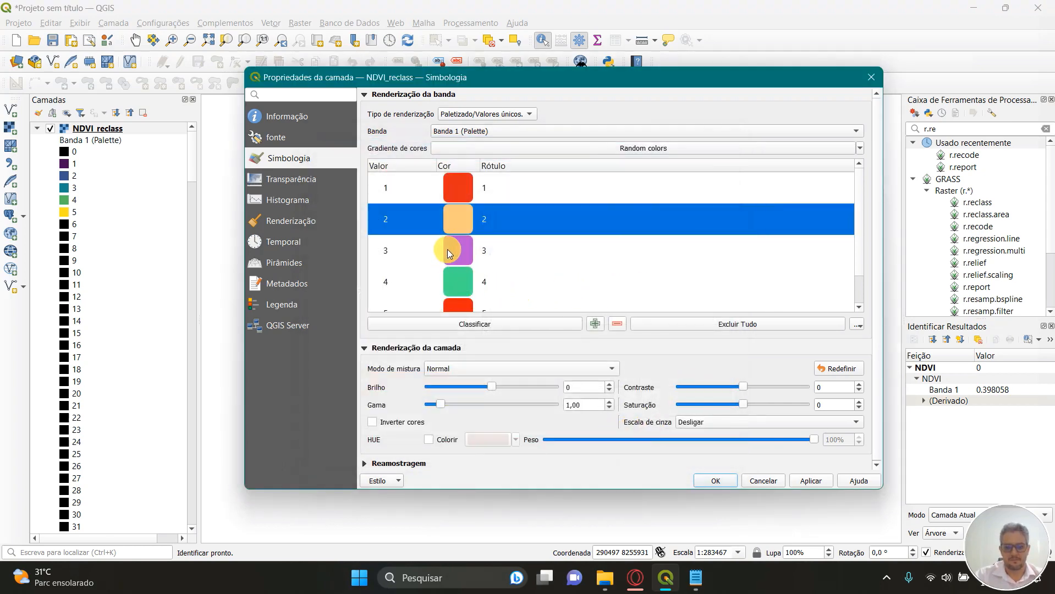
# - Set the palette color of class 3 to #c4e687 and of class 4 to #7fb86c from the recent colors
pyautogui.doubleClick(457, 253)
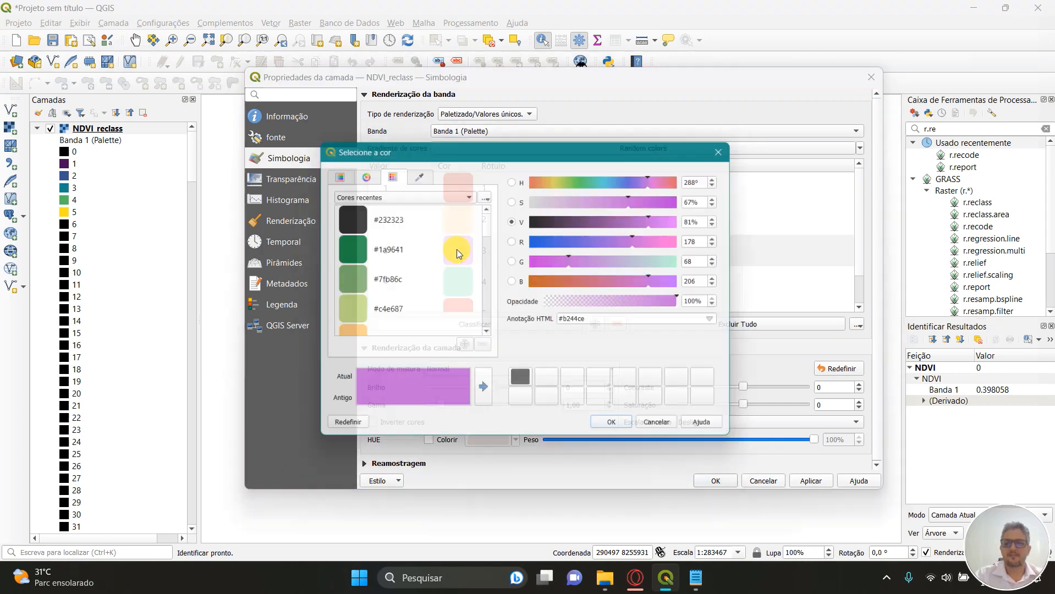
pyautogui.click(346, 310)
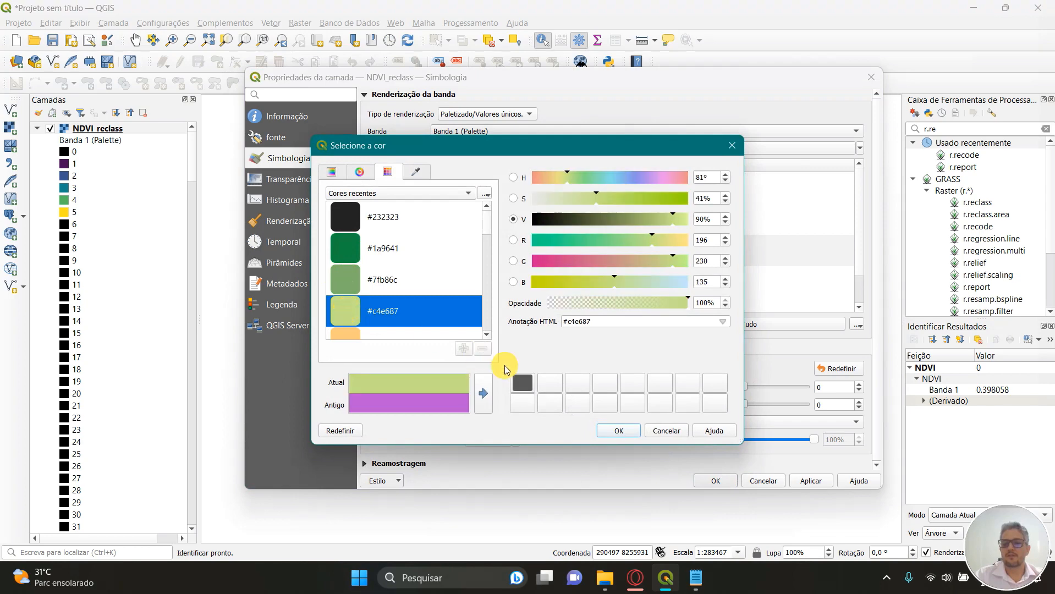
pyautogui.click(616, 435)
pyautogui.scroll(-1, 492, 290)
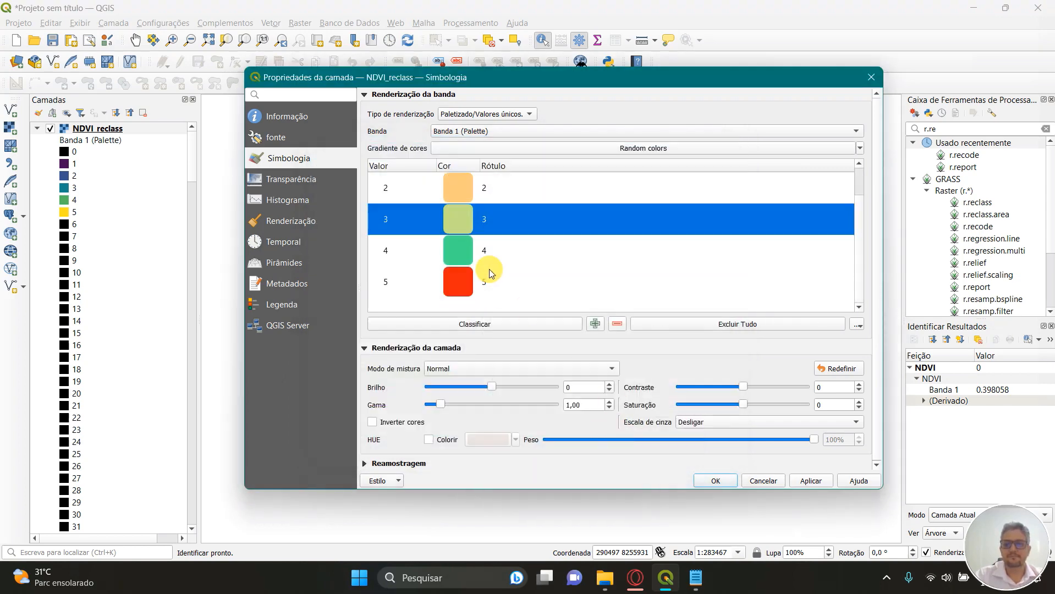
pyautogui.doubleClick(464, 253)
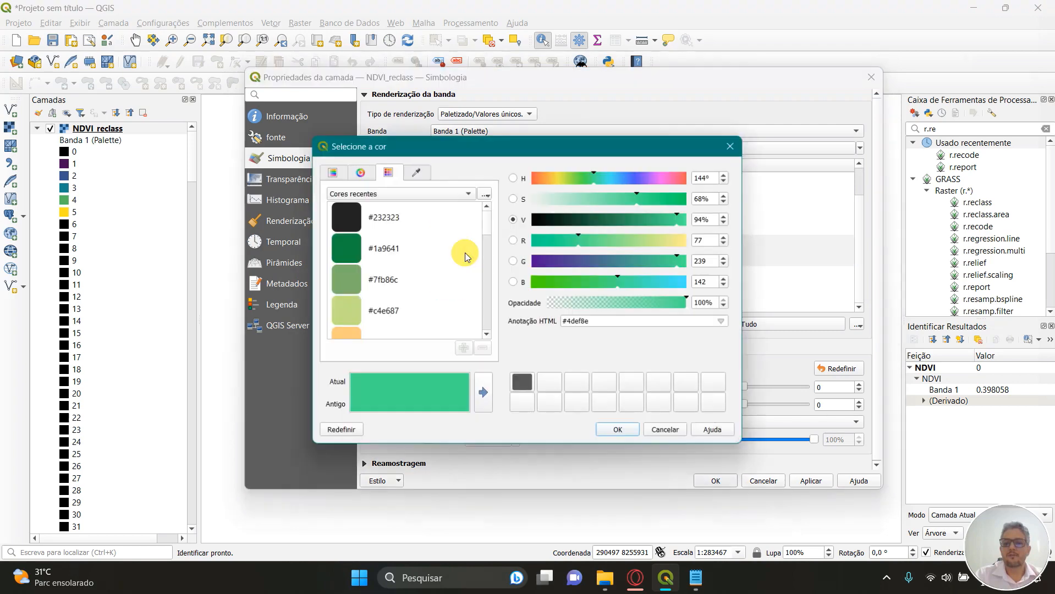
pyautogui.click(387, 285)
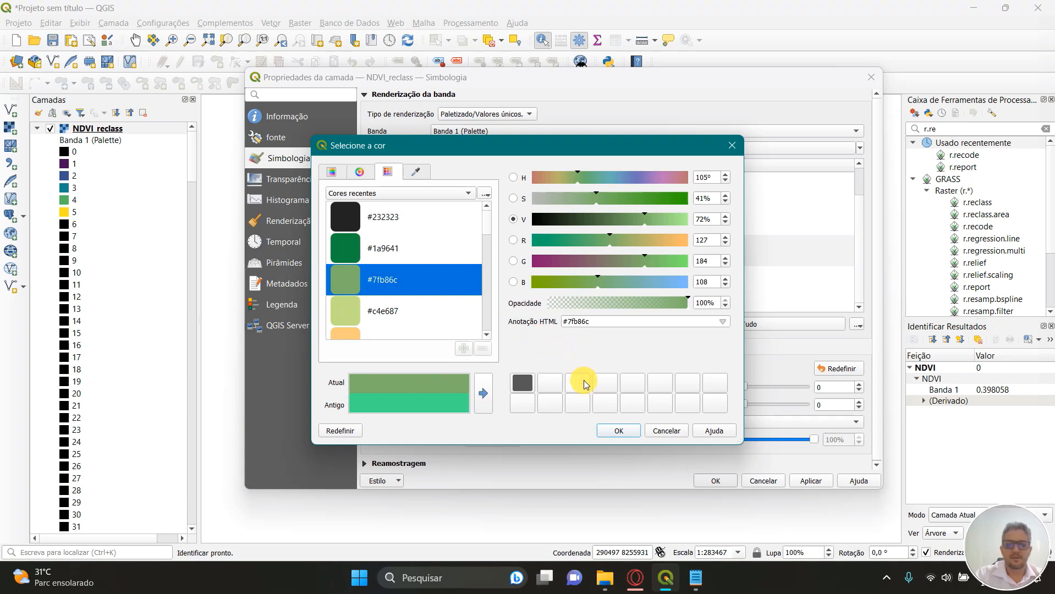
pyautogui.click(619, 432)
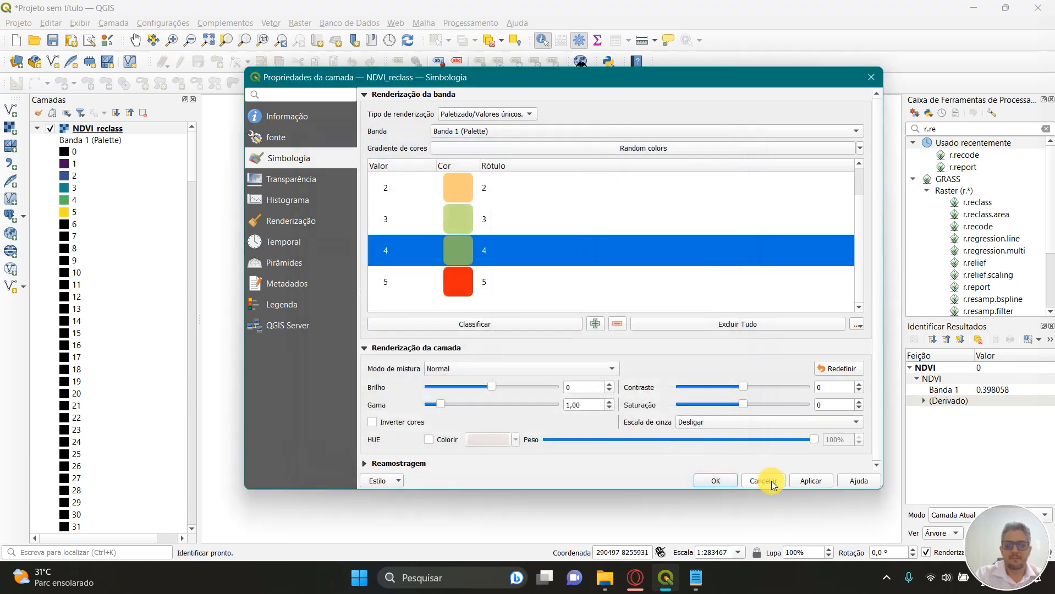
# - Set the class 5 color to a slightly darkened #1a9641 (#178739) and apply the NDVI_reclass symbology
pyautogui.doubleClick(456, 280)
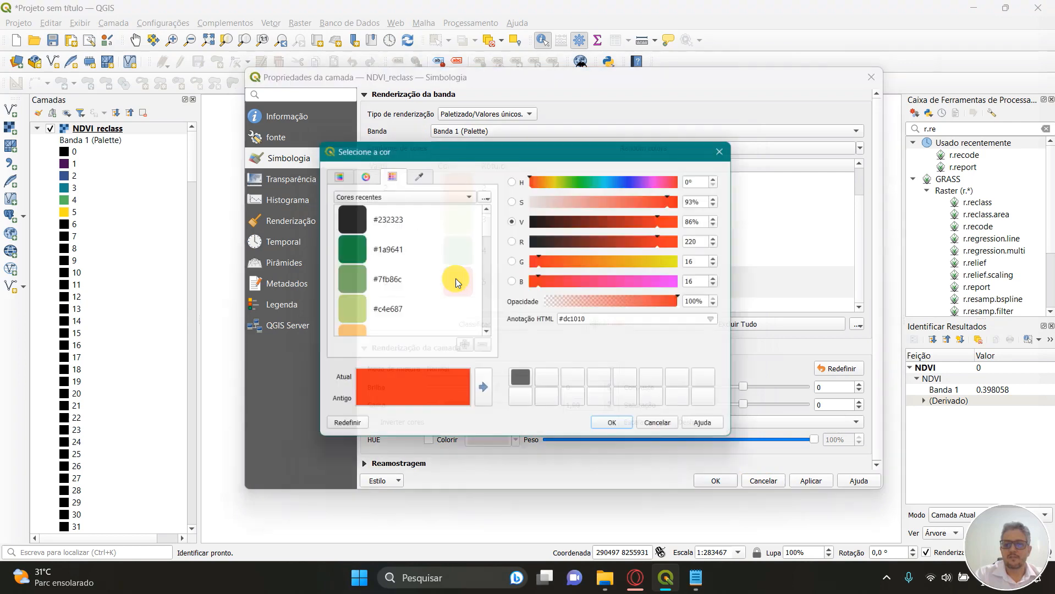
pyautogui.click(351, 248)
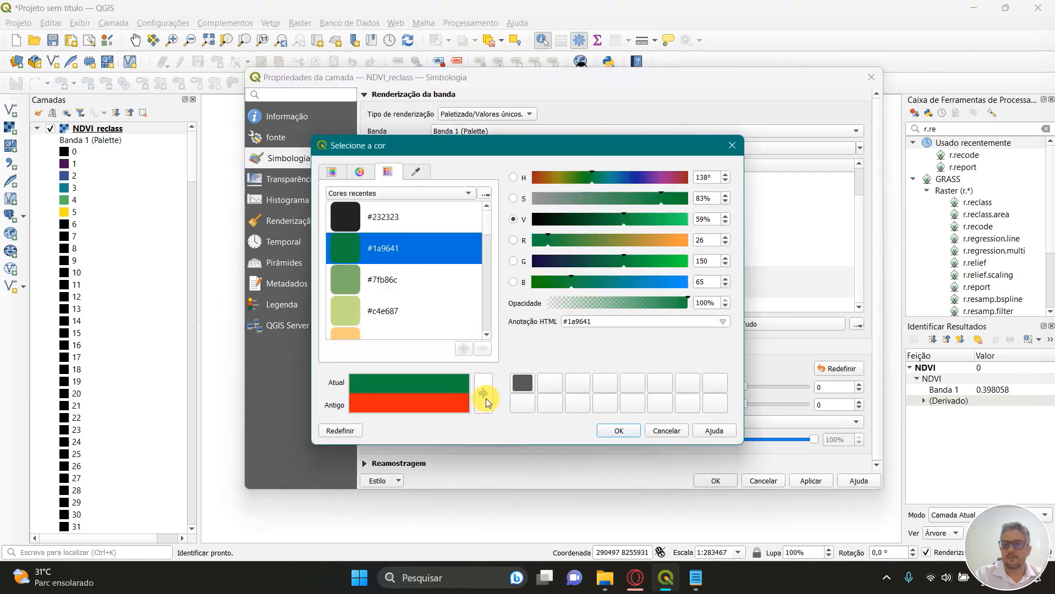
pyautogui.moveTo(620, 213); pyautogui.dragTo(615, 213)
pyautogui.click(626, 431)
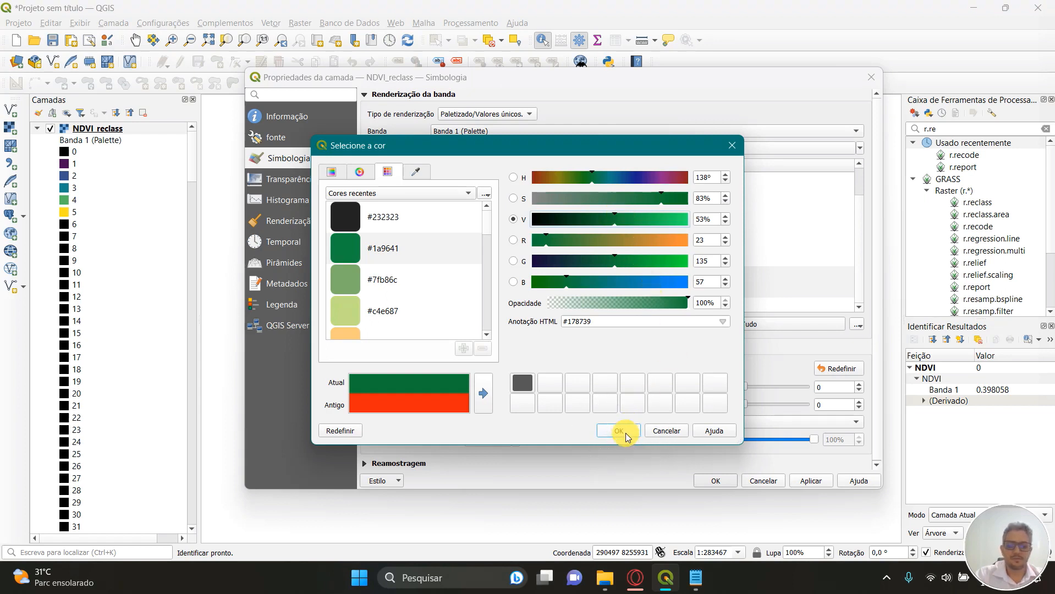
pyautogui.click(625, 434)
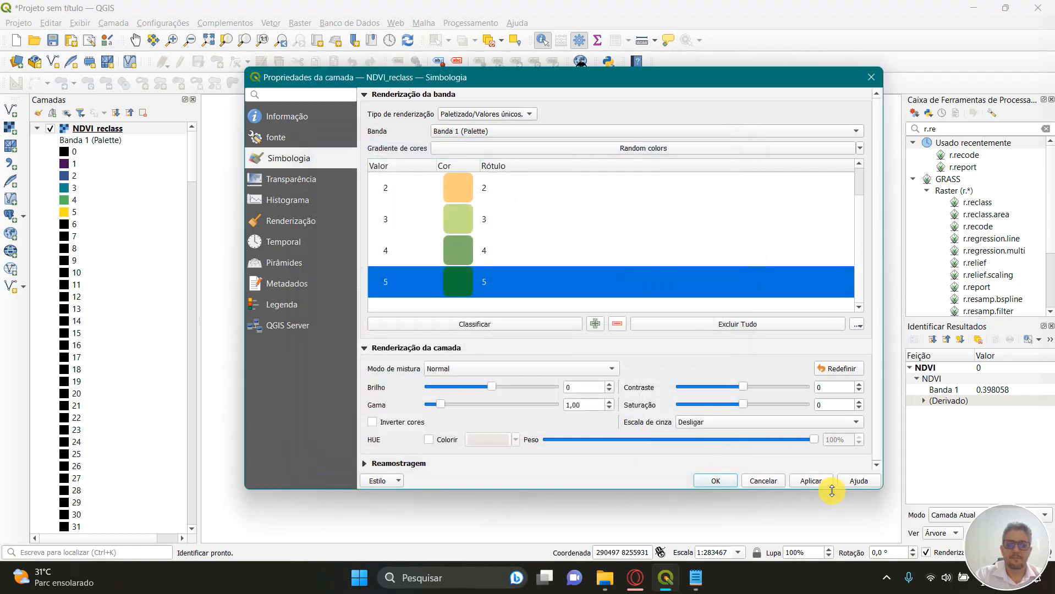
pyautogui.click(716, 482)
# - Examine the red class 1 areas and the surrounding class patterns of NDVI_reclass on the map
pyautogui.scroll(1, 424, 245)
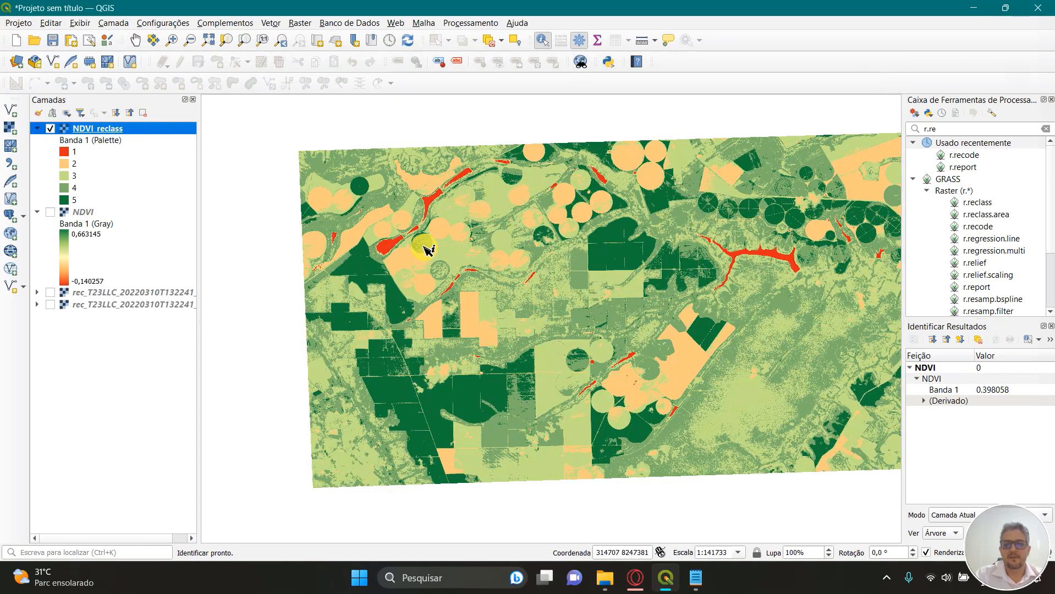
pyautogui.scroll(1, 423, 198)
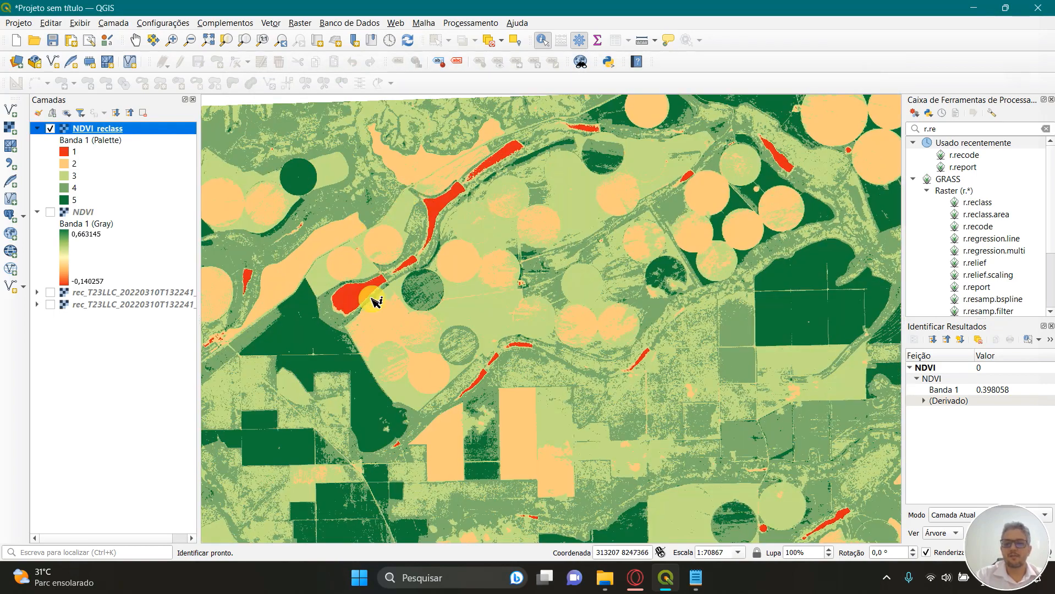
pyautogui.scroll(1, 360, 284)
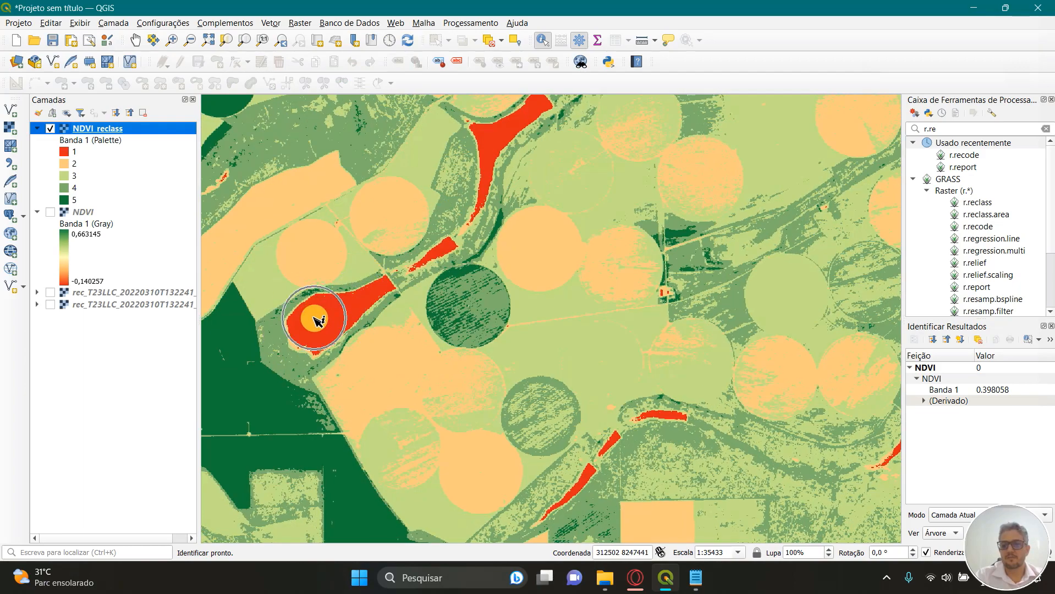
pyautogui.scroll(-2, 456, 349)
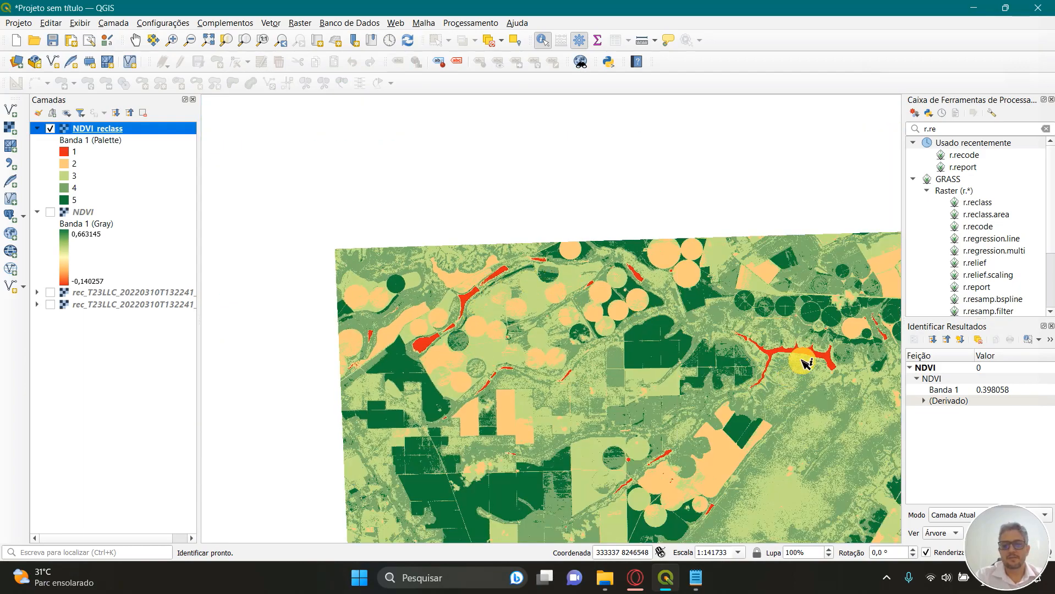
pyautogui.scroll(2, 803, 354)
pyautogui.scroll(-2, 502, 264)
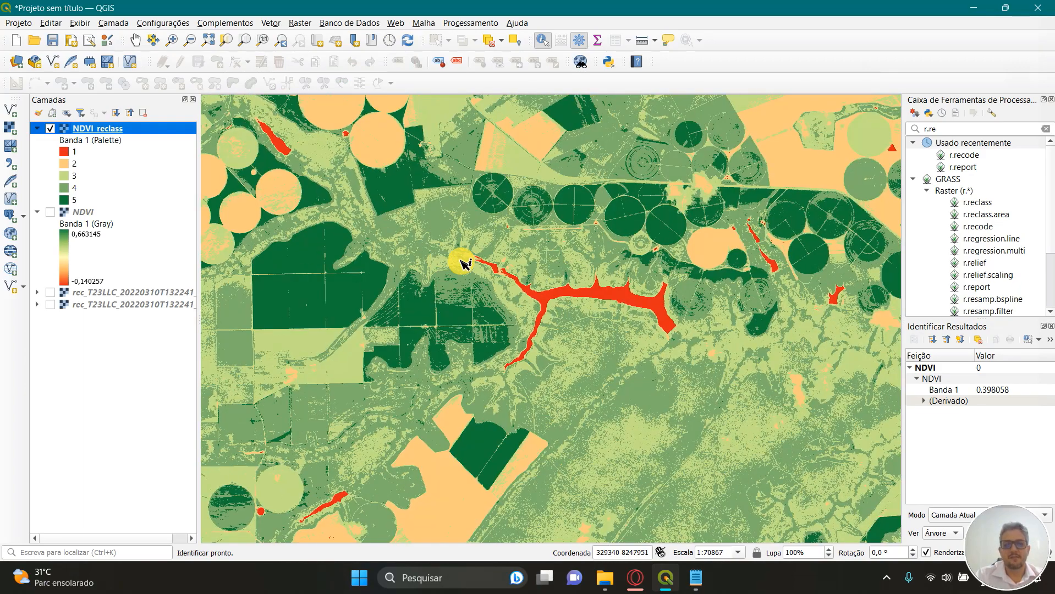
pyautogui.scroll(-1, 627, 284)
pyautogui.scroll(2, 627, 285)
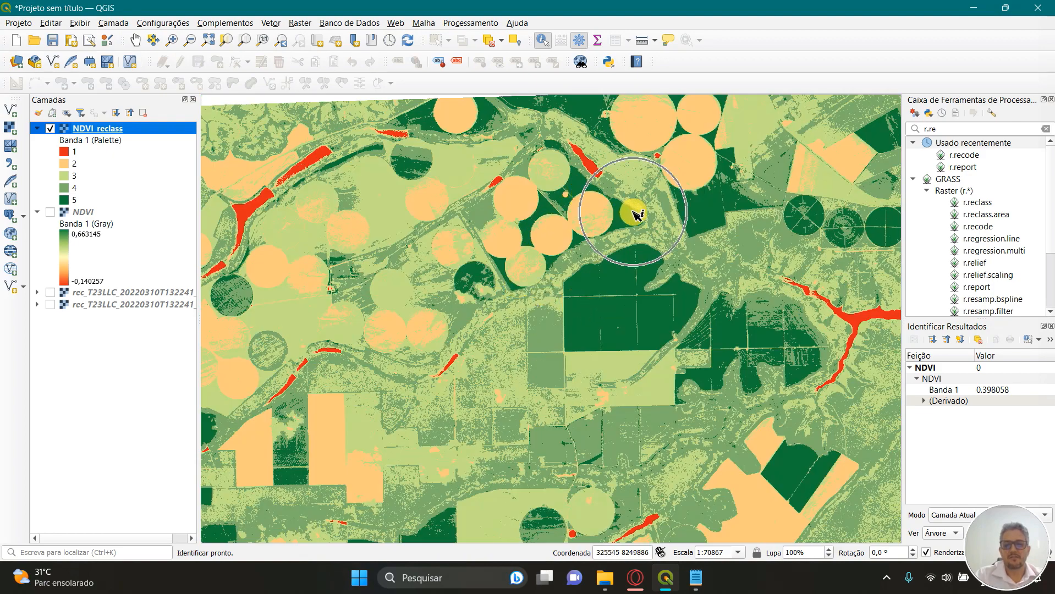
# - Identify the NDVI_reclass and original NDVI values in the large dark green field, switching layer visibility to compare, and show NDVI_reclass again
pyautogui.click(620, 297)
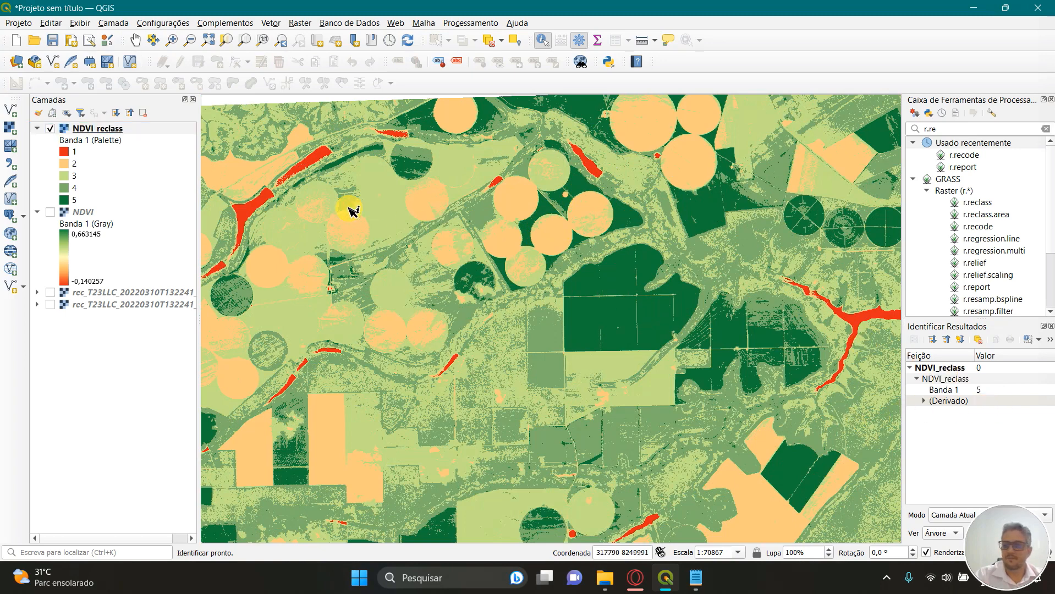
pyautogui.click(50, 128)
pyautogui.click(50, 212)
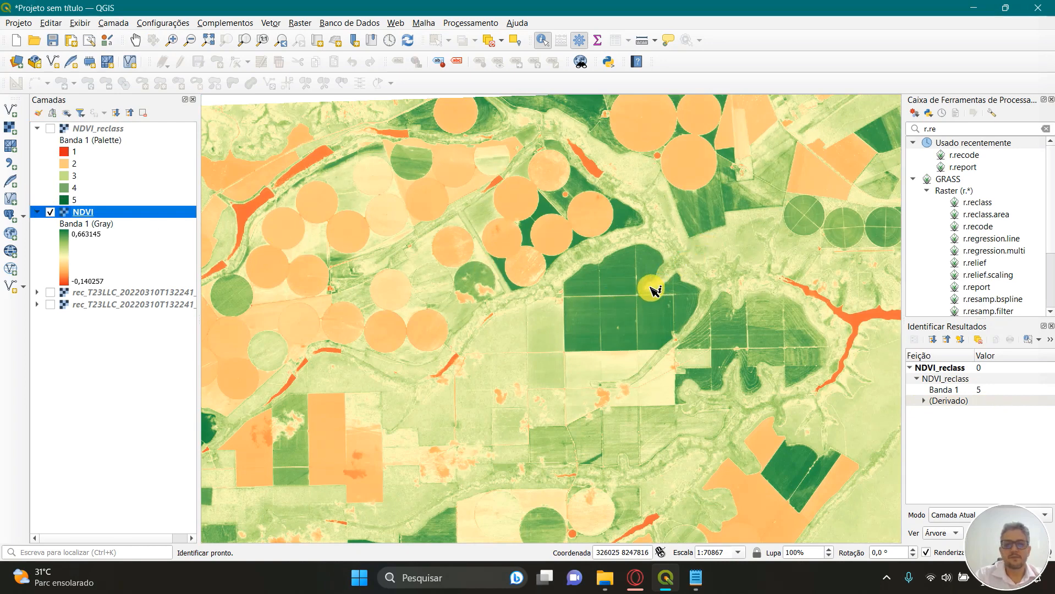
pyautogui.click(621, 281)
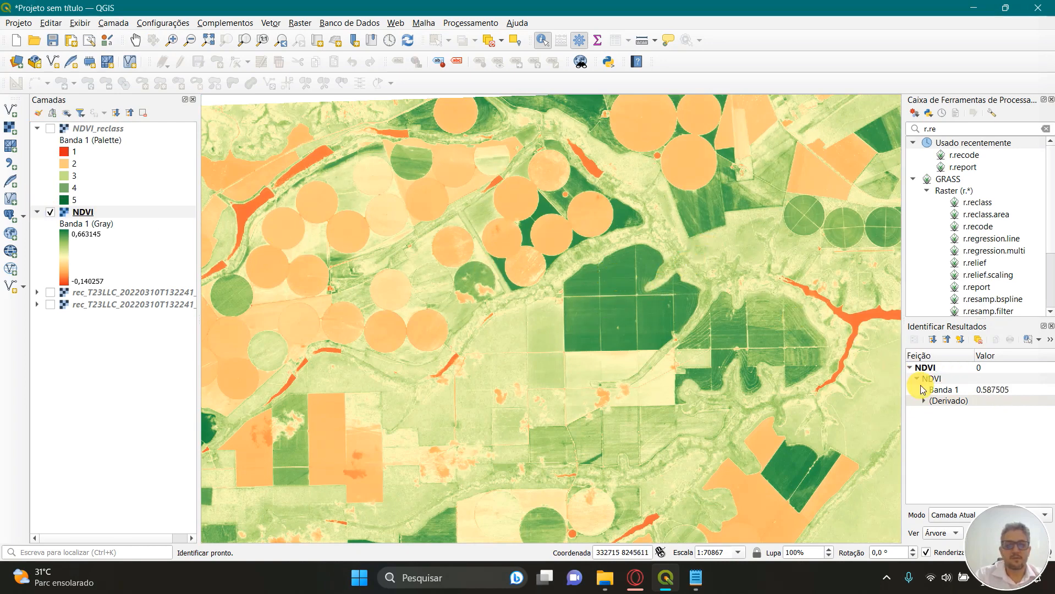
pyautogui.click(50, 129)
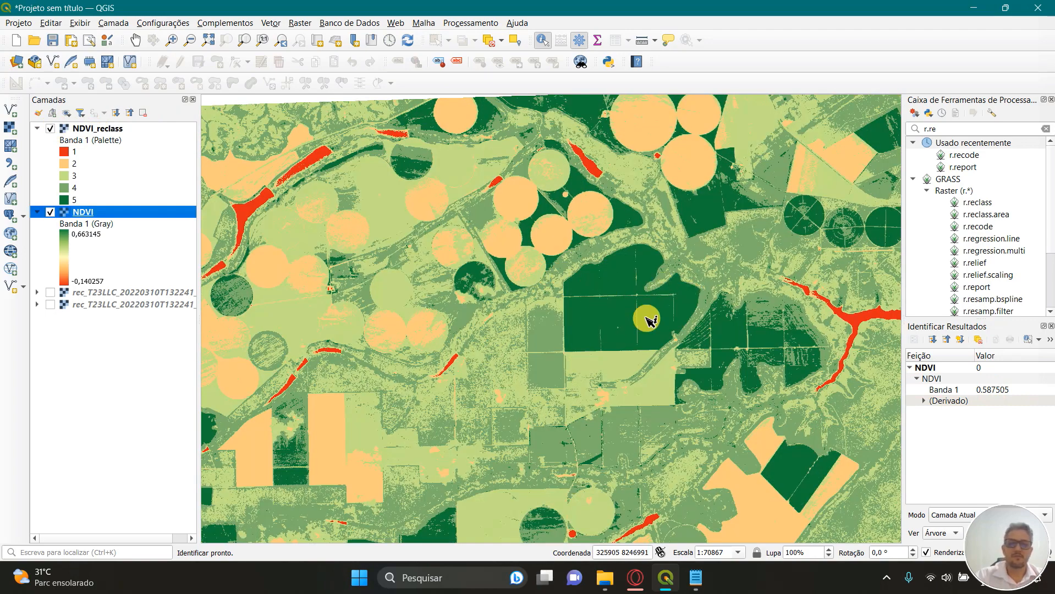
pyautogui.scroll(-2, 646, 320)
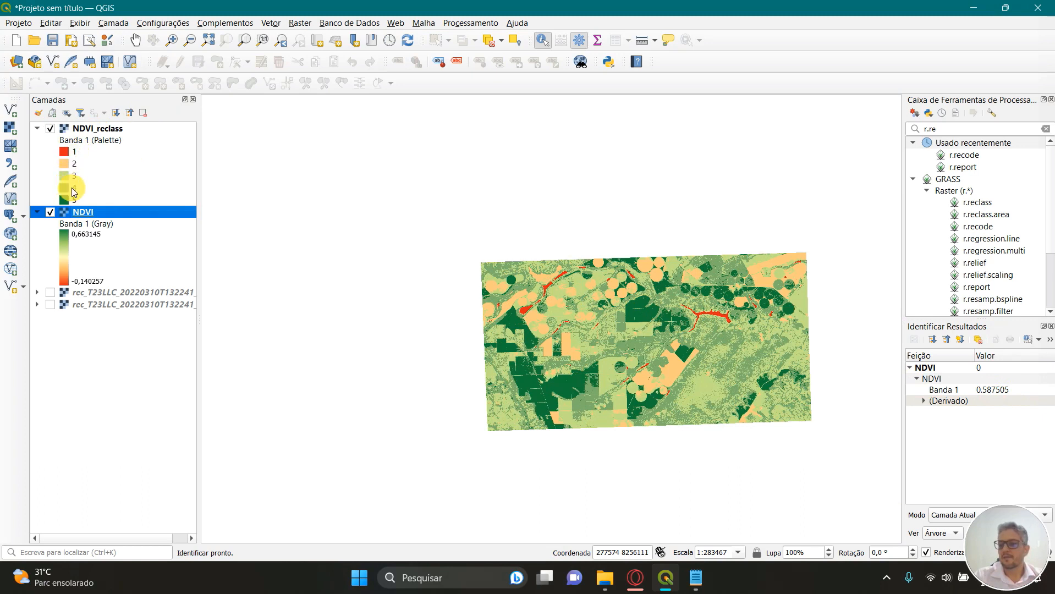
pyautogui.click(73, 154)
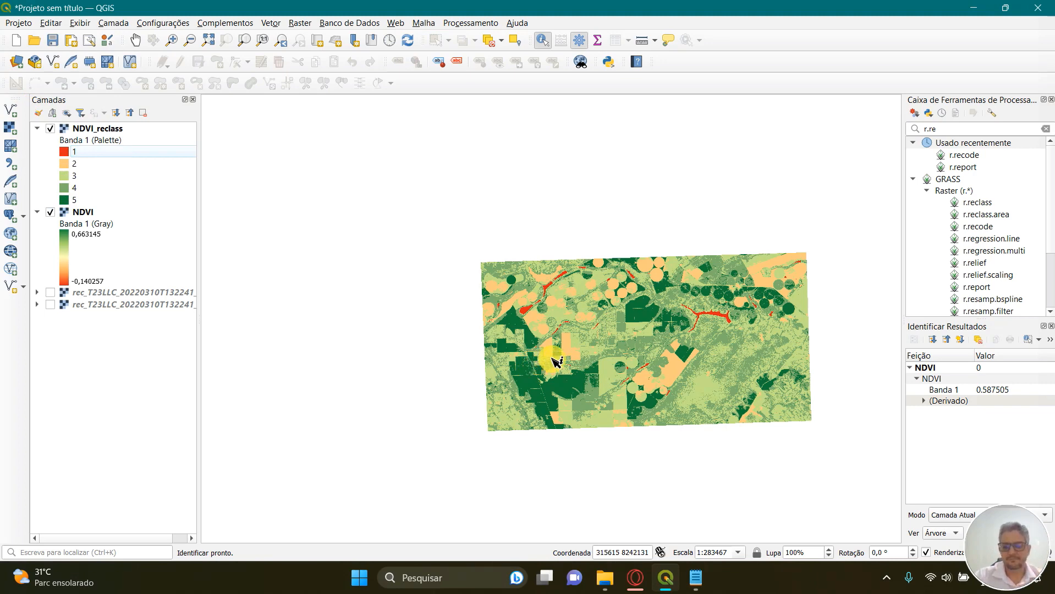
pyautogui.scroll(2, 555, 361)
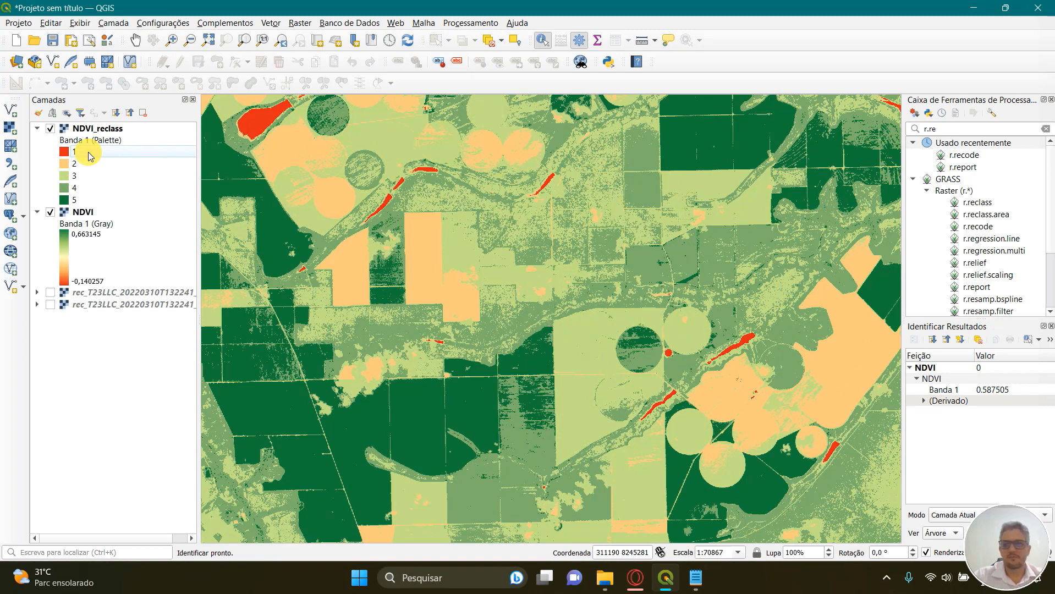
pyautogui.press('ctrl')
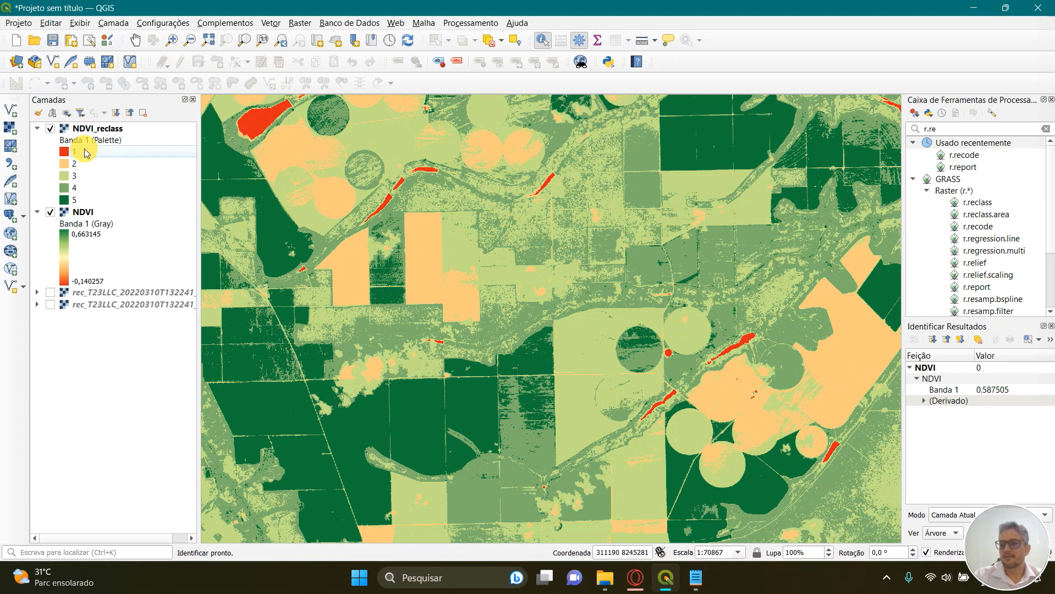
# - Open the NDVI_reclass layer properties and label class 1 as Água and class 2 as Solos
pyautogui.click(90, 128)
pyautogui.rightClick(89, 128)
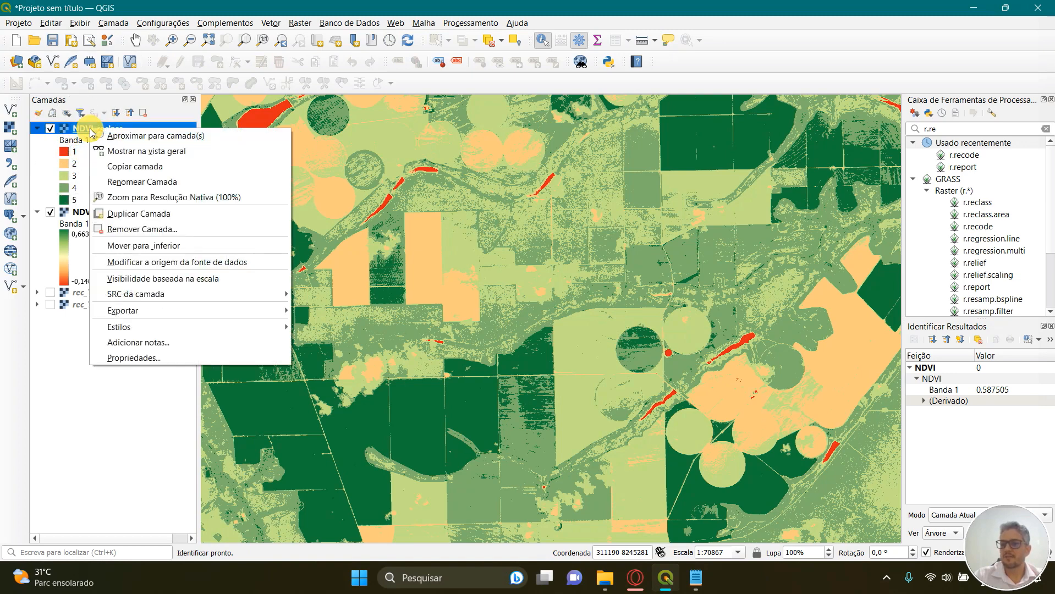
pyautogui.click(131, 358)
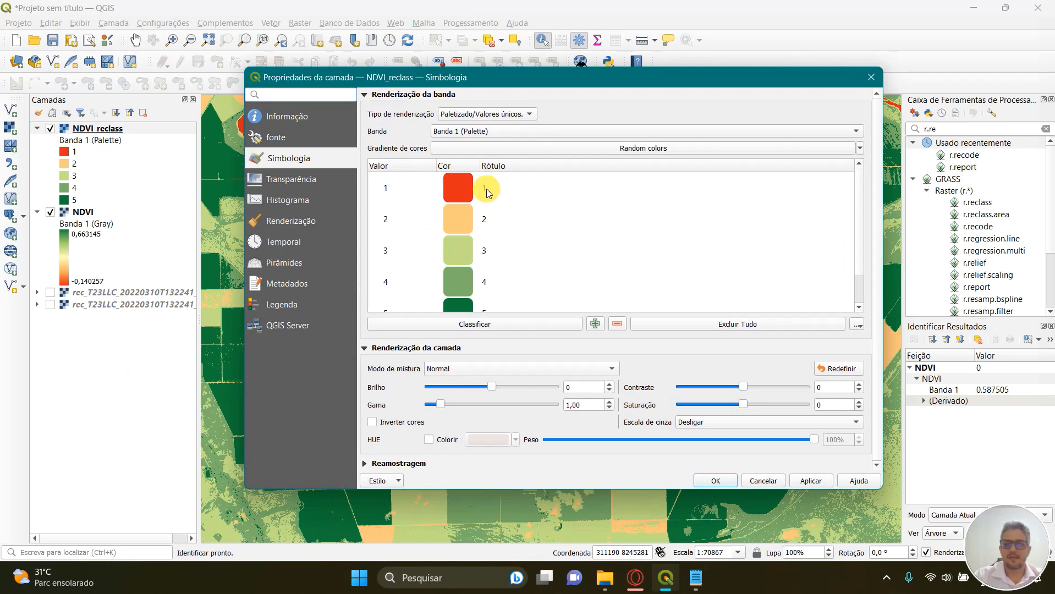
pyautogui.doubleClick(487, 191)
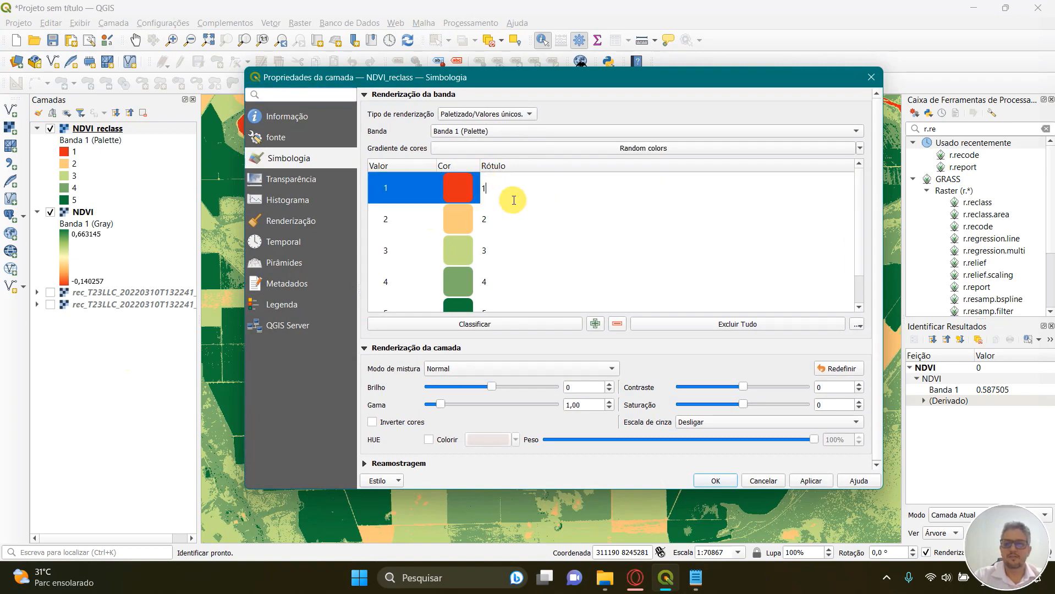
pyautogui.doubleClick(483, 188)
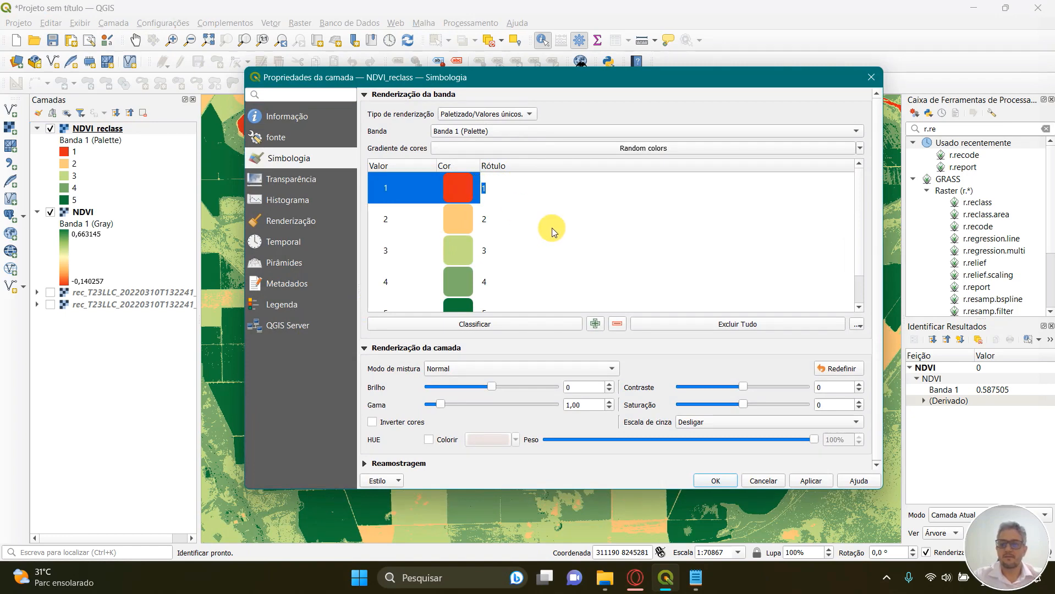
pyautogui.write('Águ')
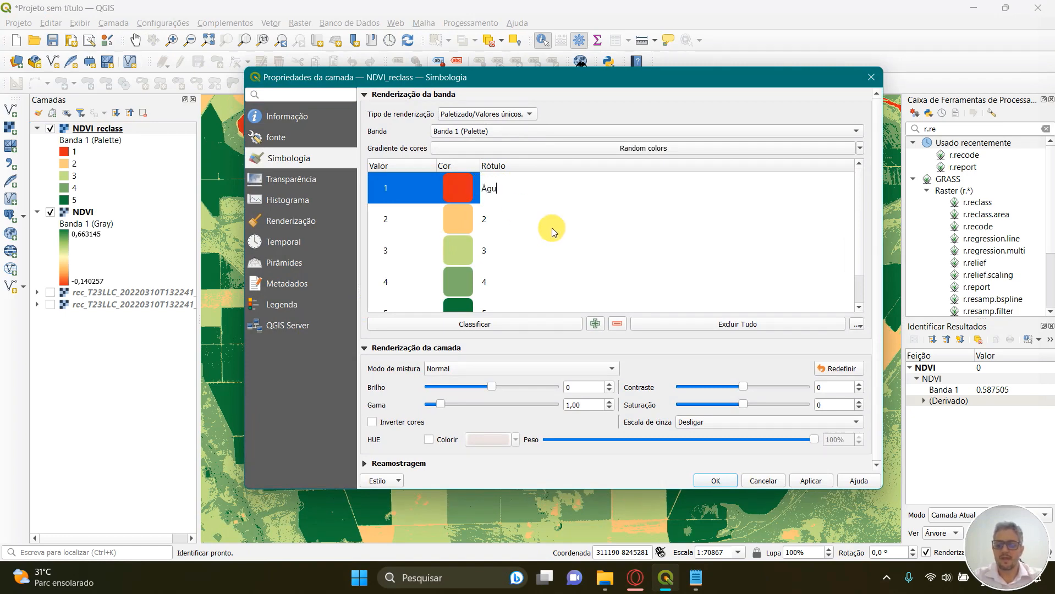
pyautogui.write('a')
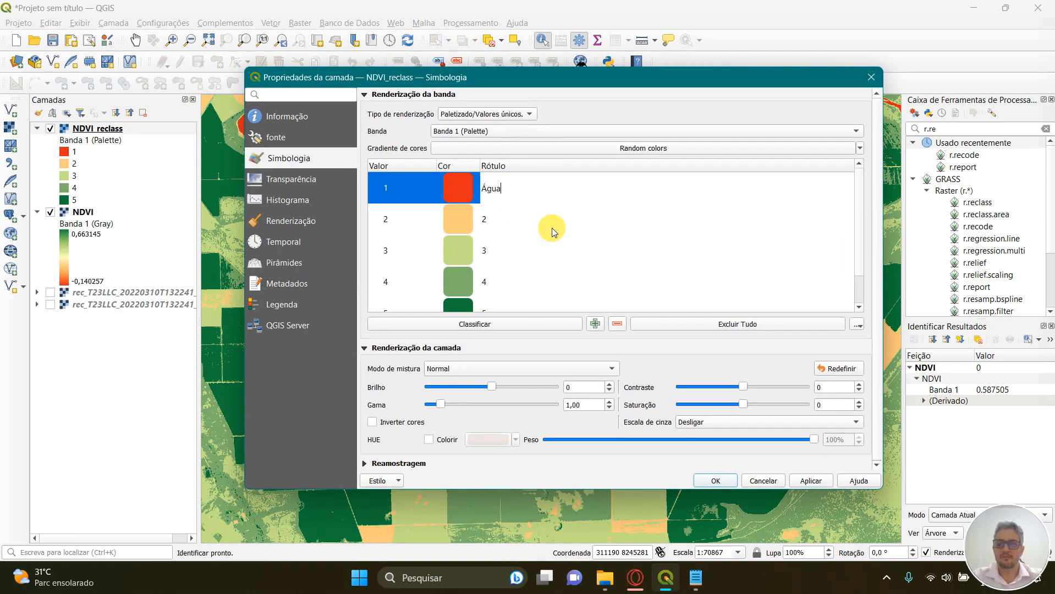
pyautogui.click(486, 222)
pyautogui.click(485, 222)
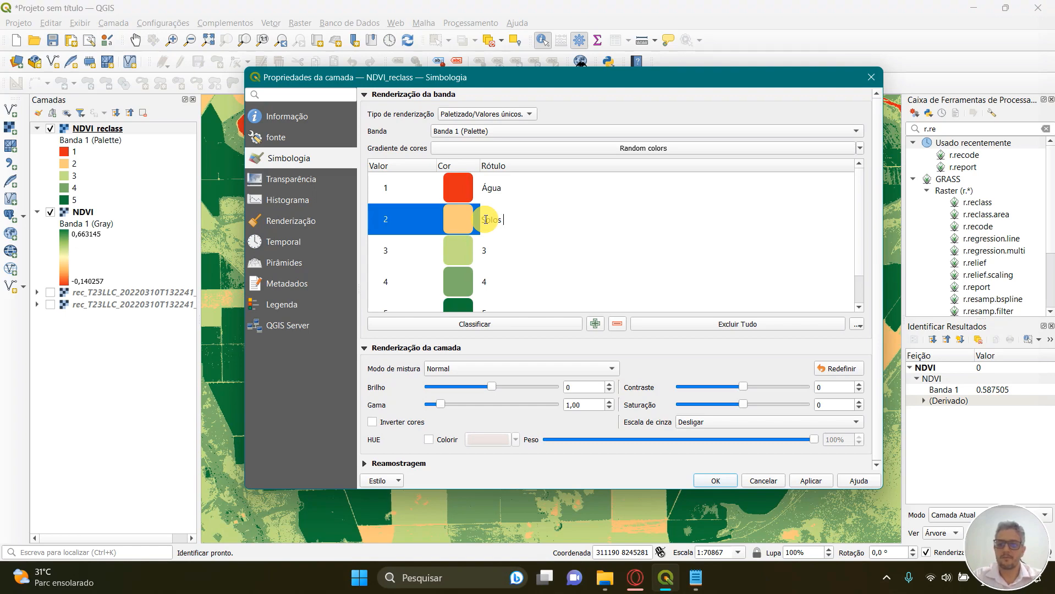
# - Label class 3 as Vegetação esparsa and class 4 as Vegetação in the NDVI_reclass palette
pyautogui.doubleClick(486, 249)
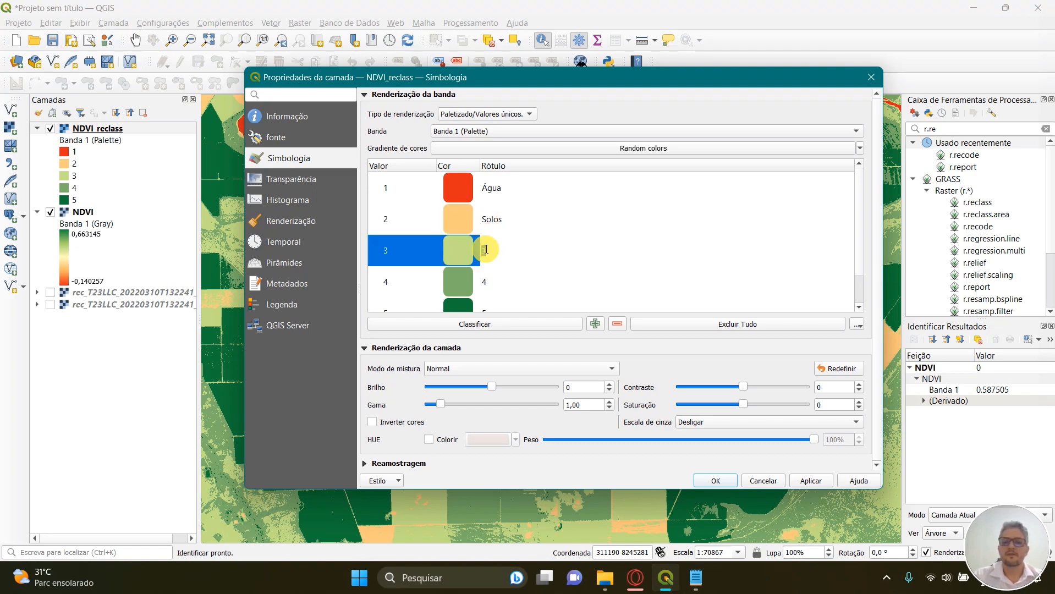
pyautogui.write('Vegetação espar')
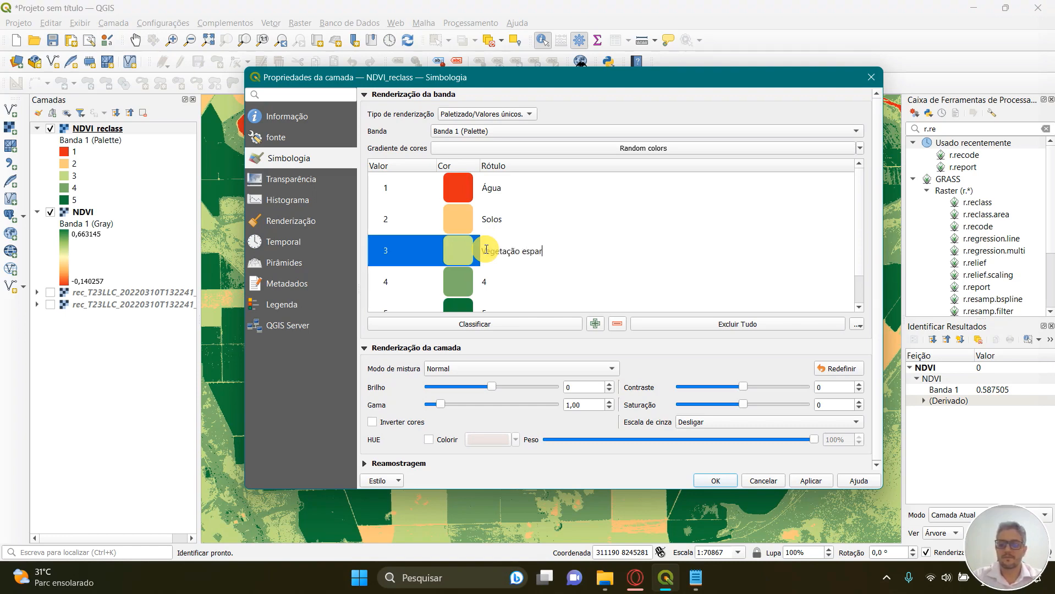
pyautogui.write('sa')
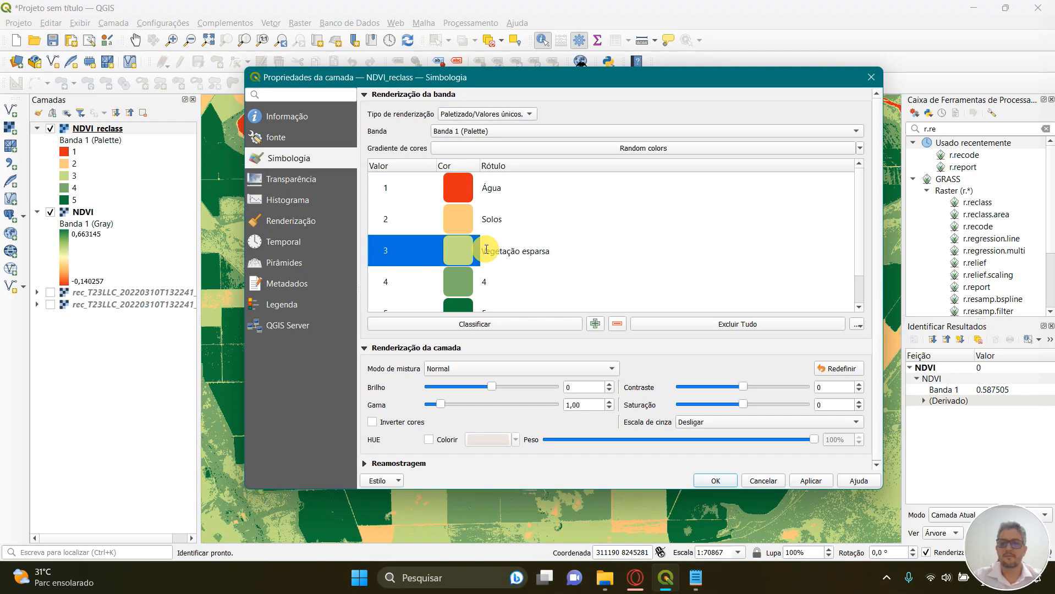
pyautogui.doubleClick(485, 282)
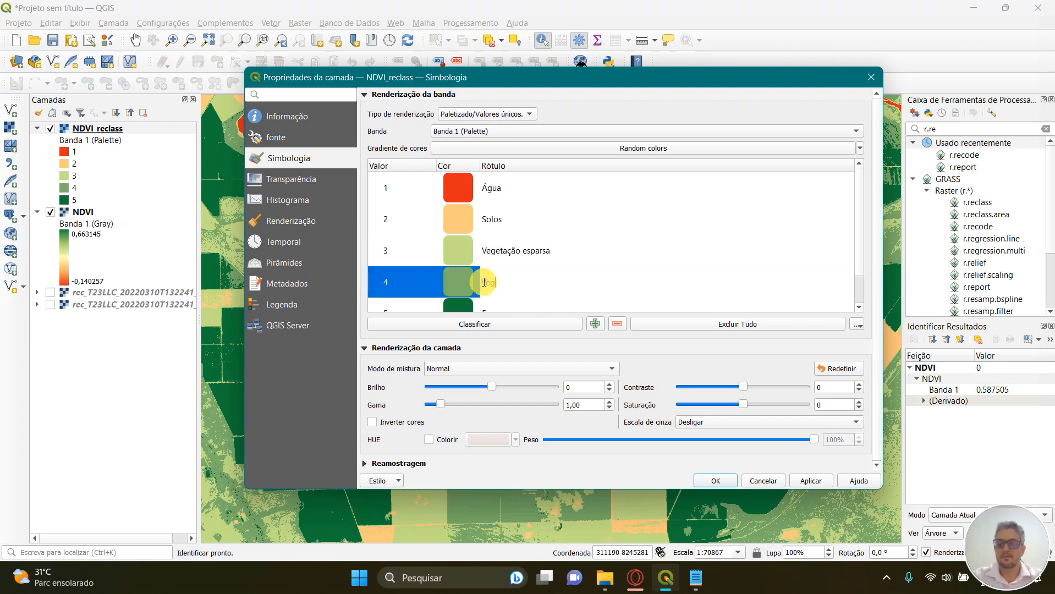
pyautogui.write('Vegetação')
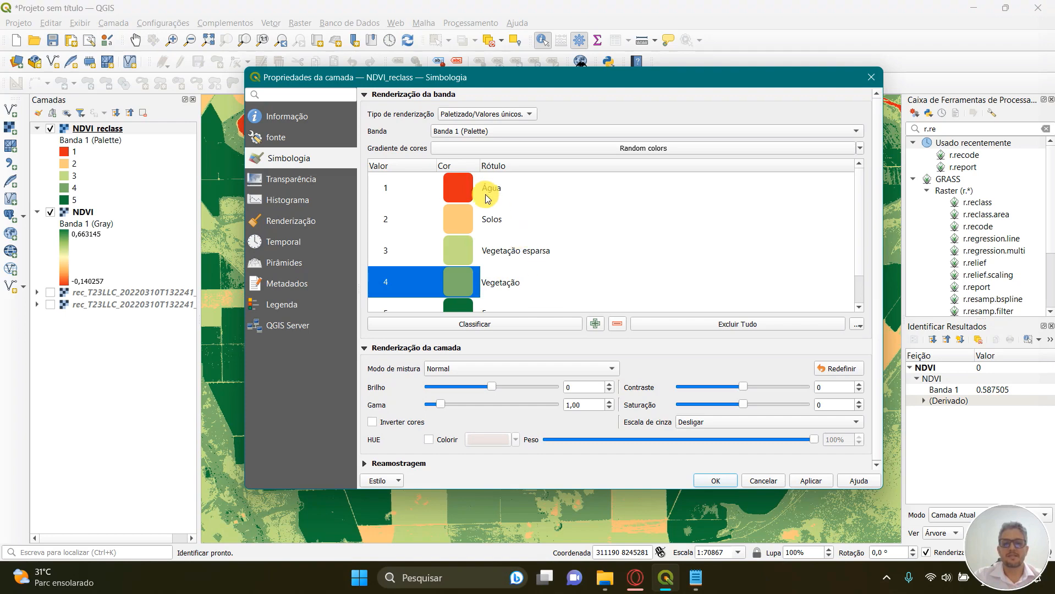
pyautogui.click(499, 243)
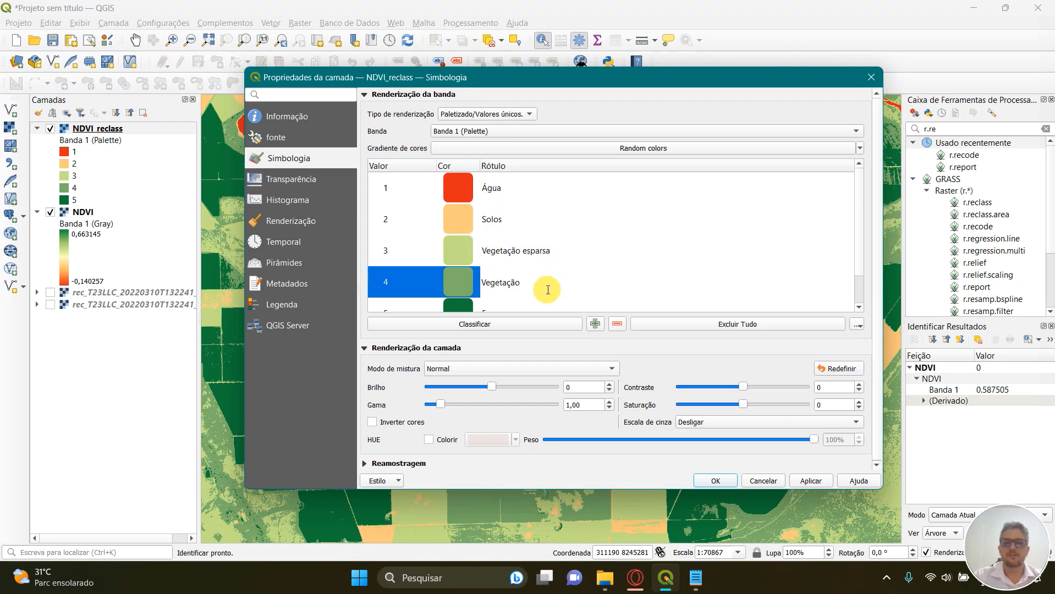
# - Label class 5 as Agricultura, then apply the NDVI_reclass symbology and close the layer properties
pyautogui.scroll(-1, 536, 288)
pyautogui.doubleClick(486, 283)
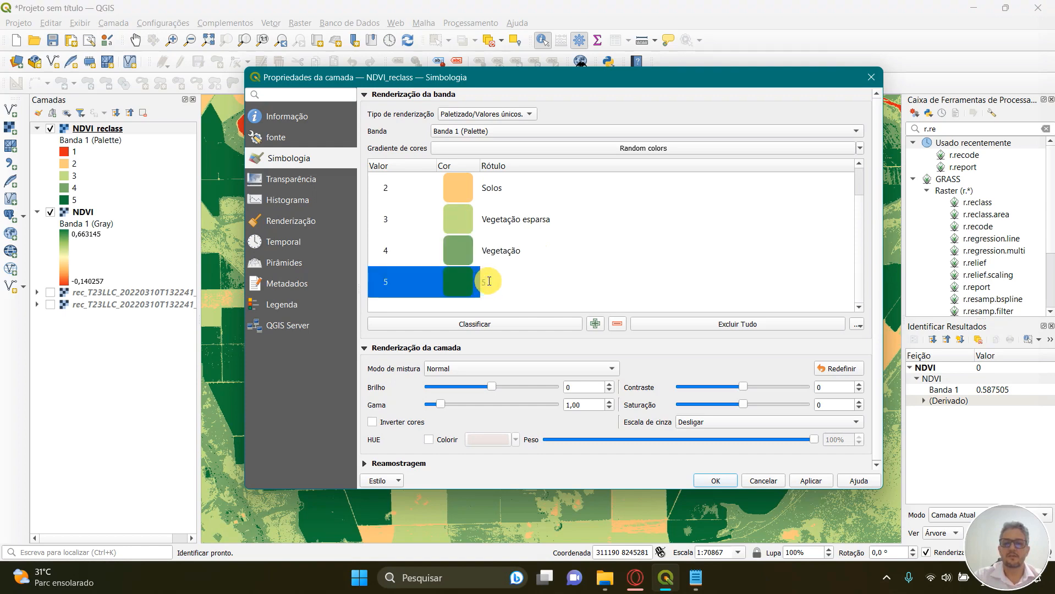
pyautogui.write('A')
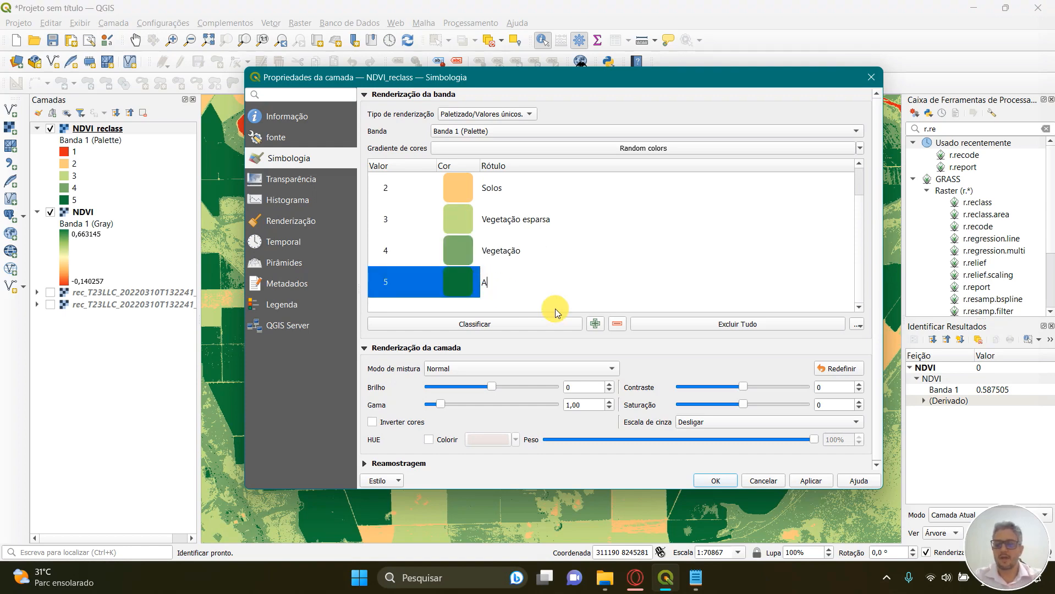
pyautogui.write('gricul')
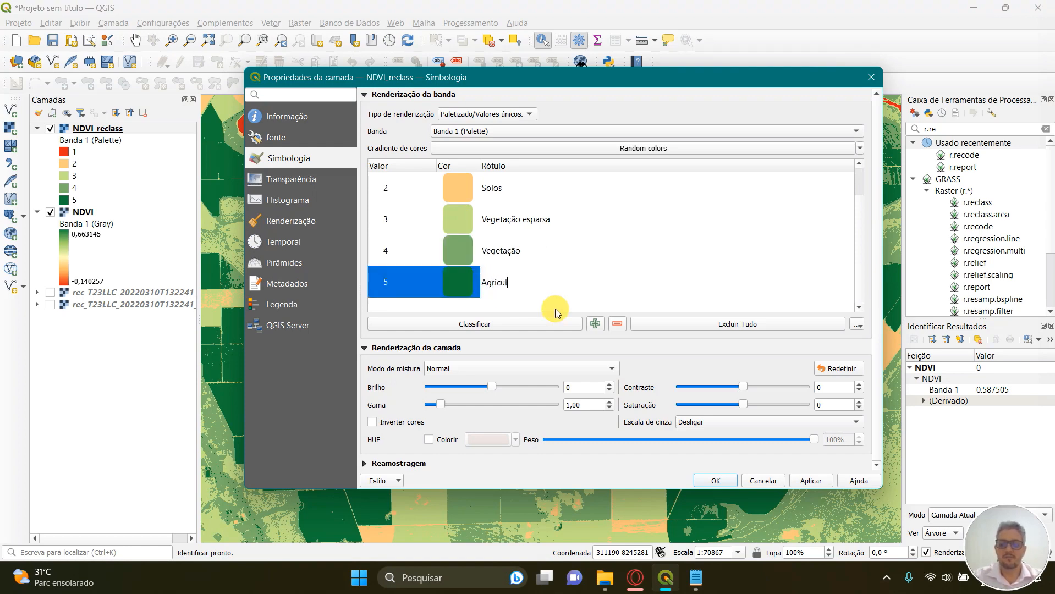
pyautogui.write('tura')
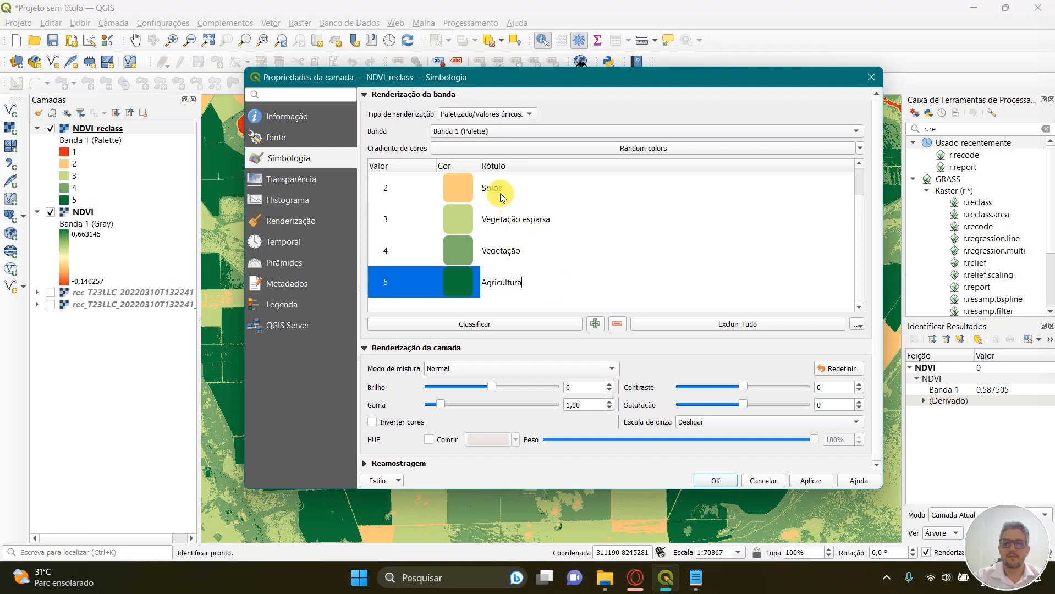
pyautogui.press('ctrl')
pyautogui.press('ctrl')
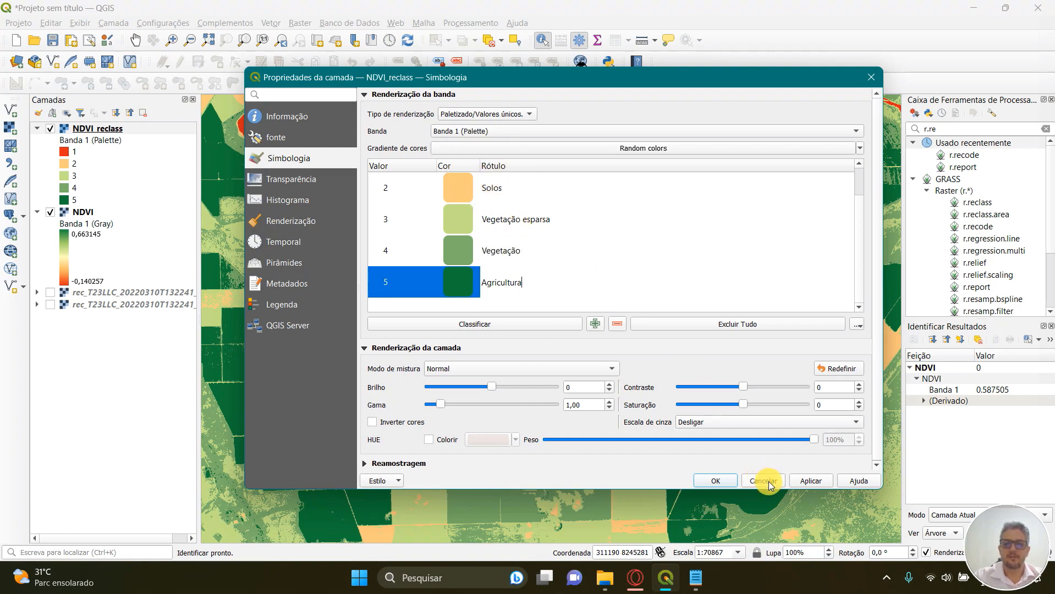
pyautogui.click(810, 482)
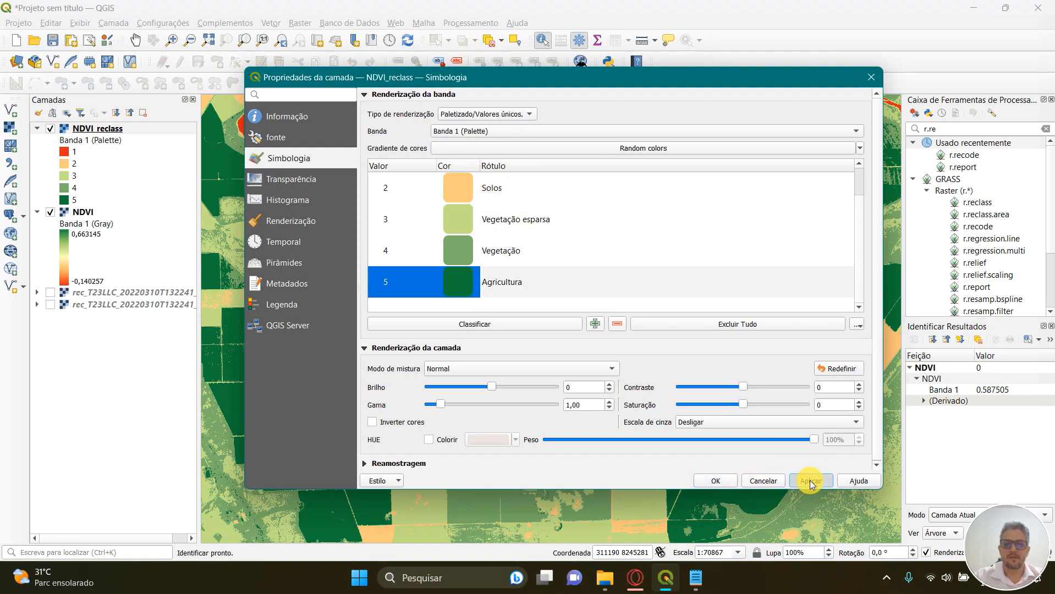
pyautogui.click(713, 480)
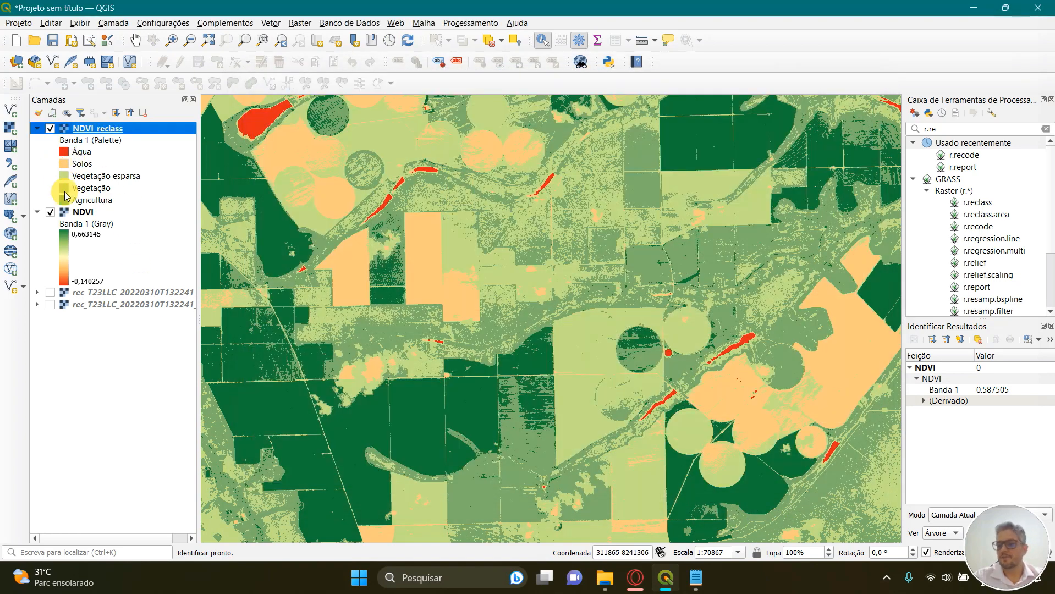
# - Examine how the labelled land-cover classes are distributed over the full extent of NDVI_reclass
pyautogui.press('ctrl')
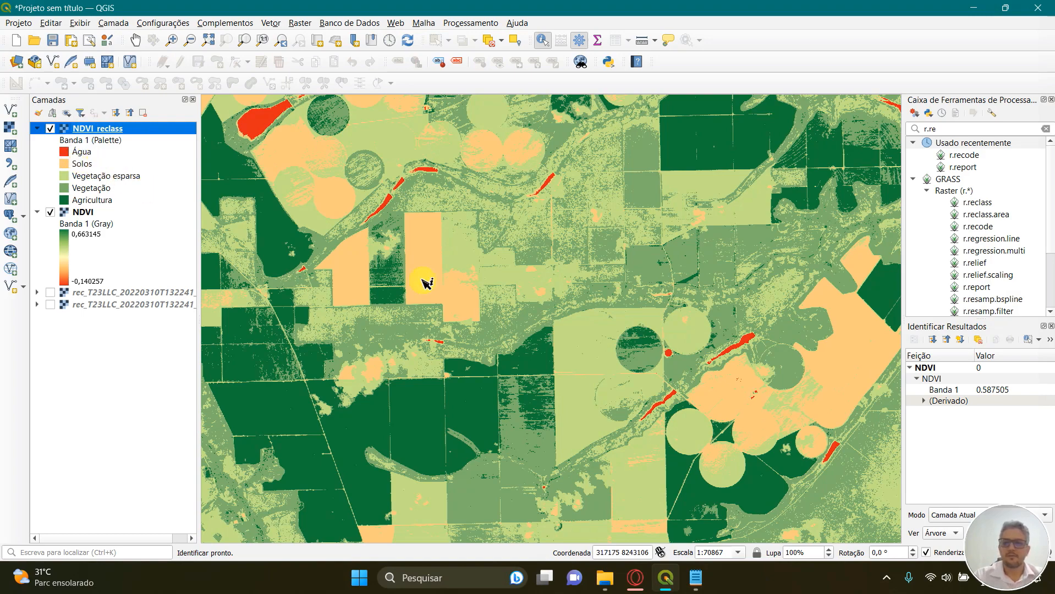
pyautogui.scroll(-1, 487, 289)
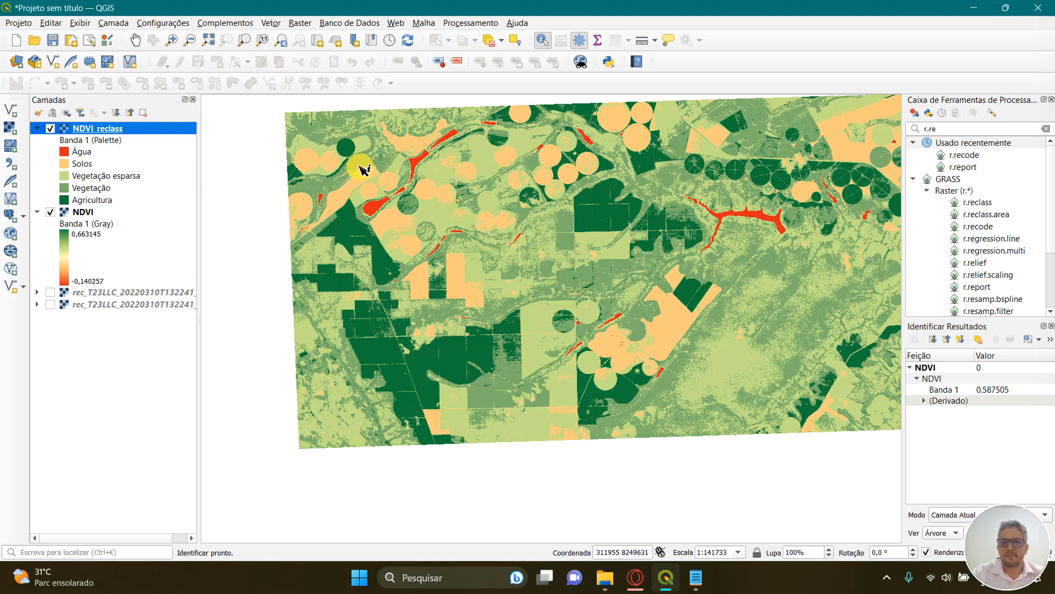
pyautogui.scroll(1, 375, 170)
pyautogui.scroll(-1, 355, 236)
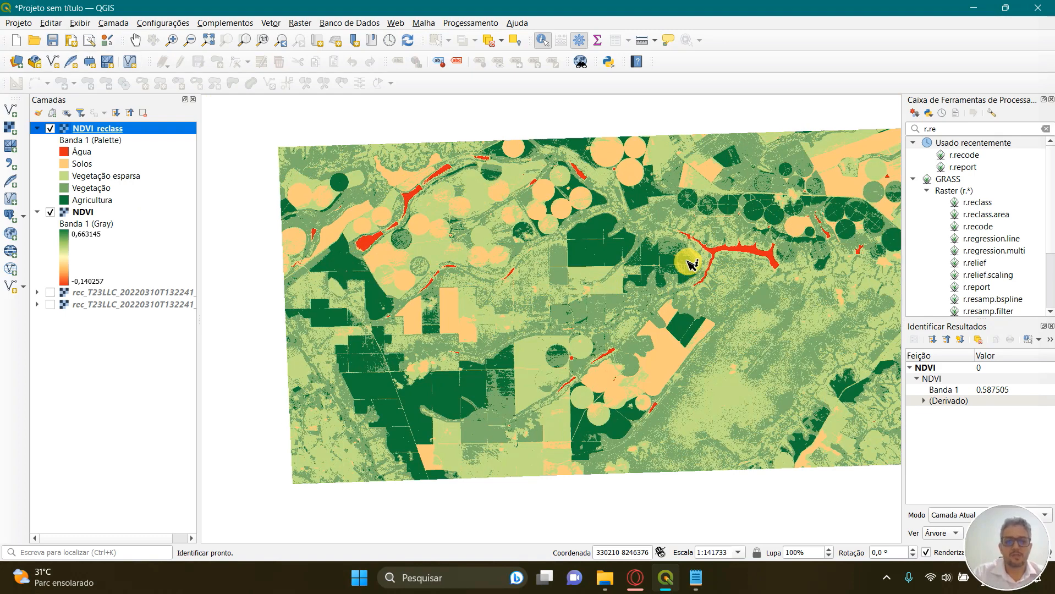
pyautogui.scroll(-1, 689, 264)
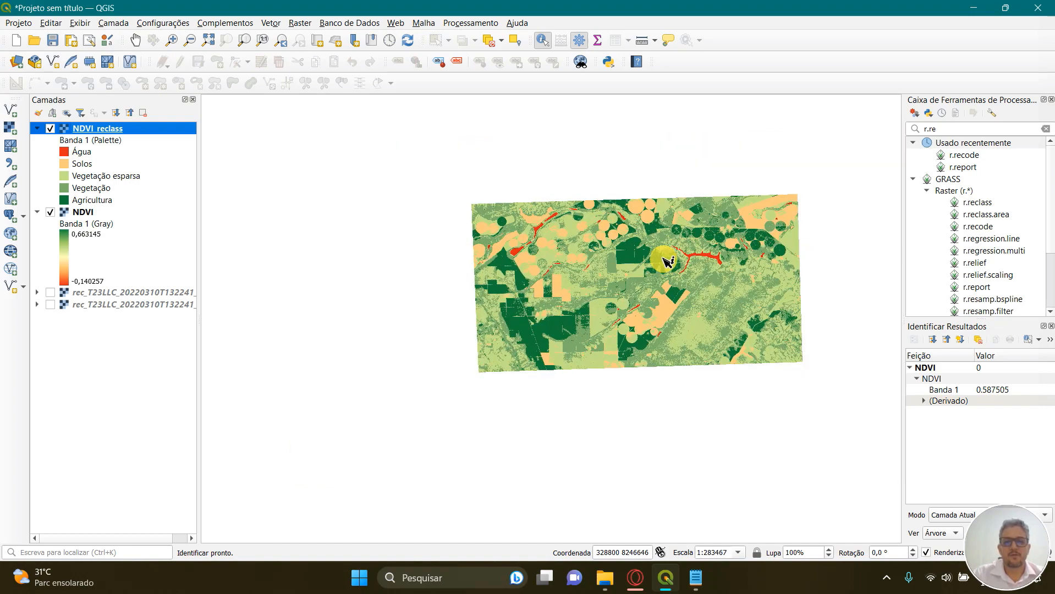
pyautogui.scroll(1, 764, 220)
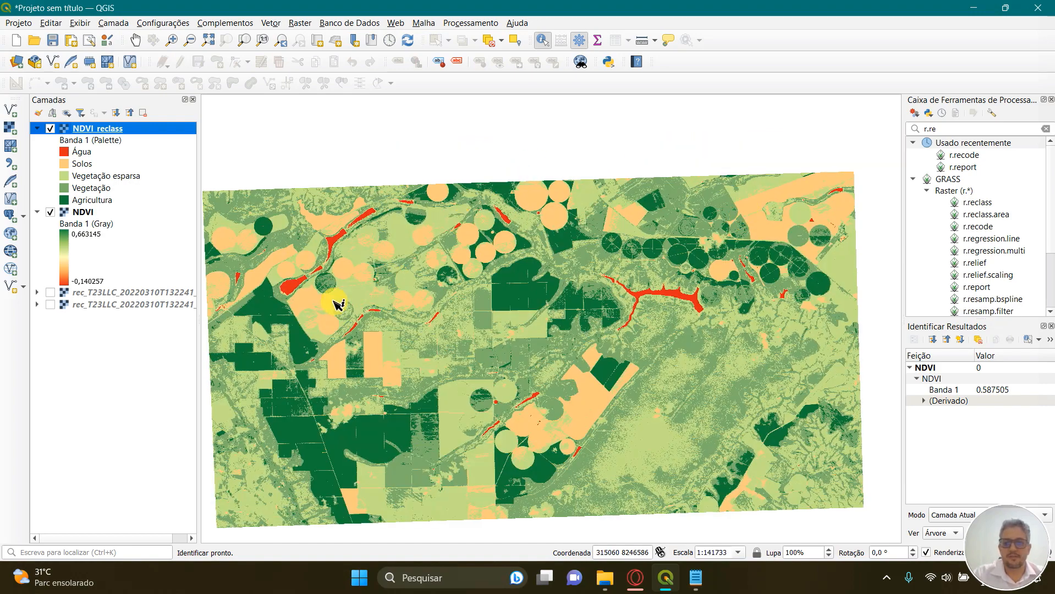
pyautogui.click(587, 410)
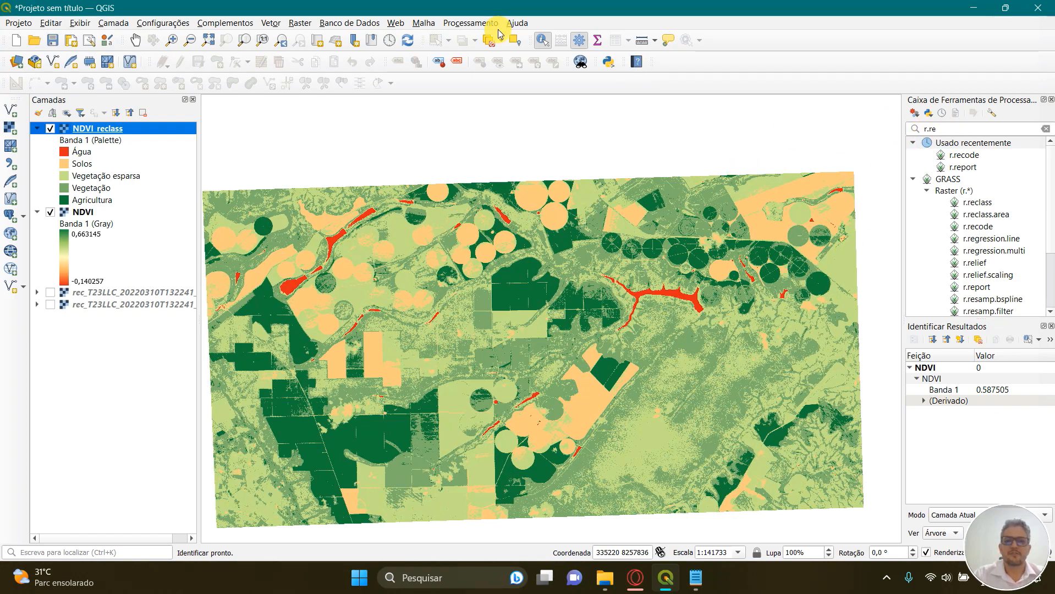
# - Search the processing tools for r.re and open the GRASS r.report tool
pyautogui.click(479, 26)
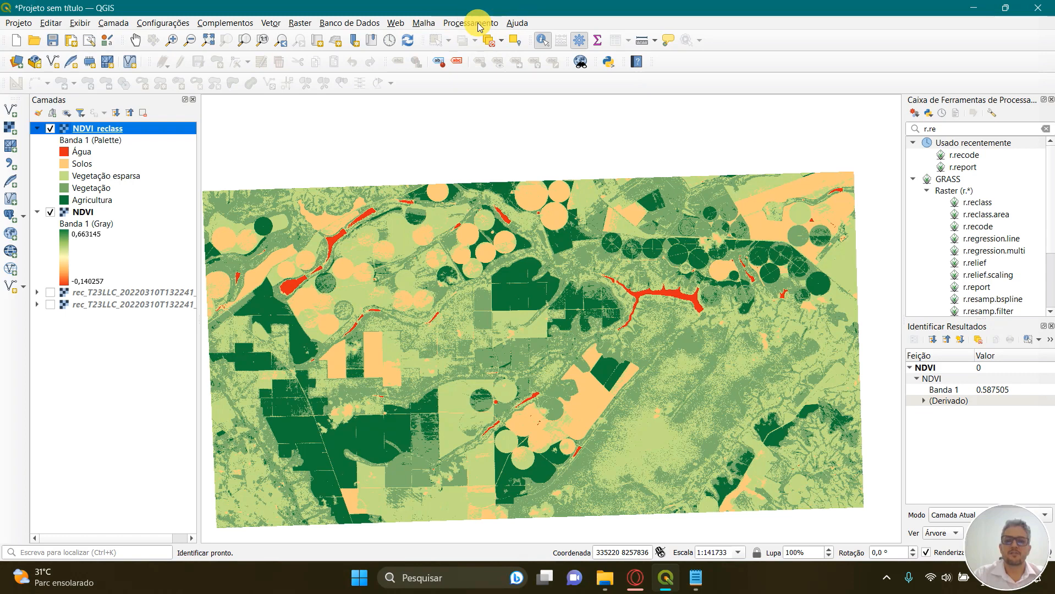
pyautogui.click(920, 129)
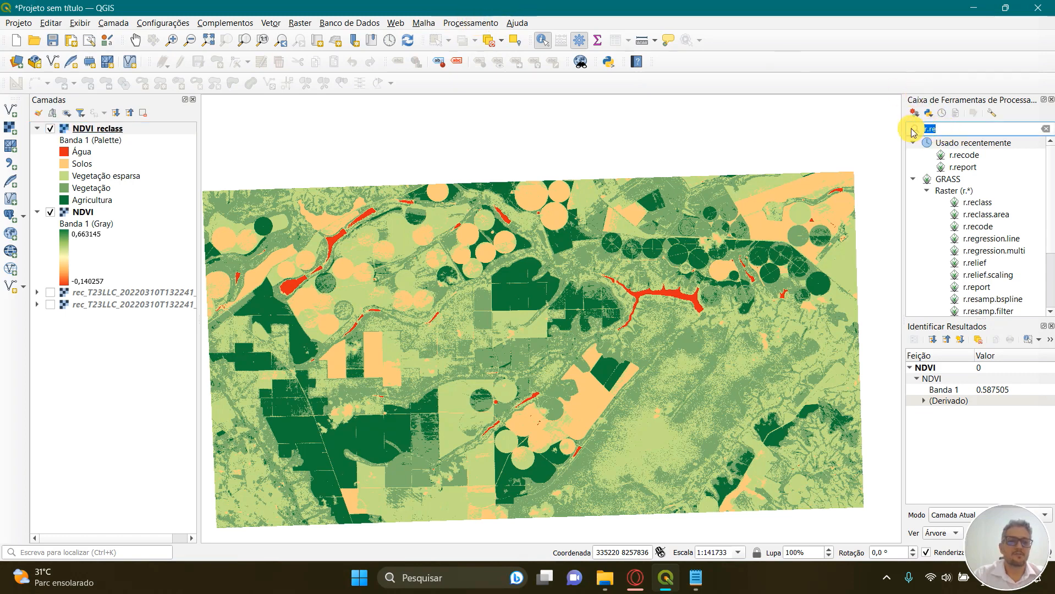
pyautogui.write('r.re')
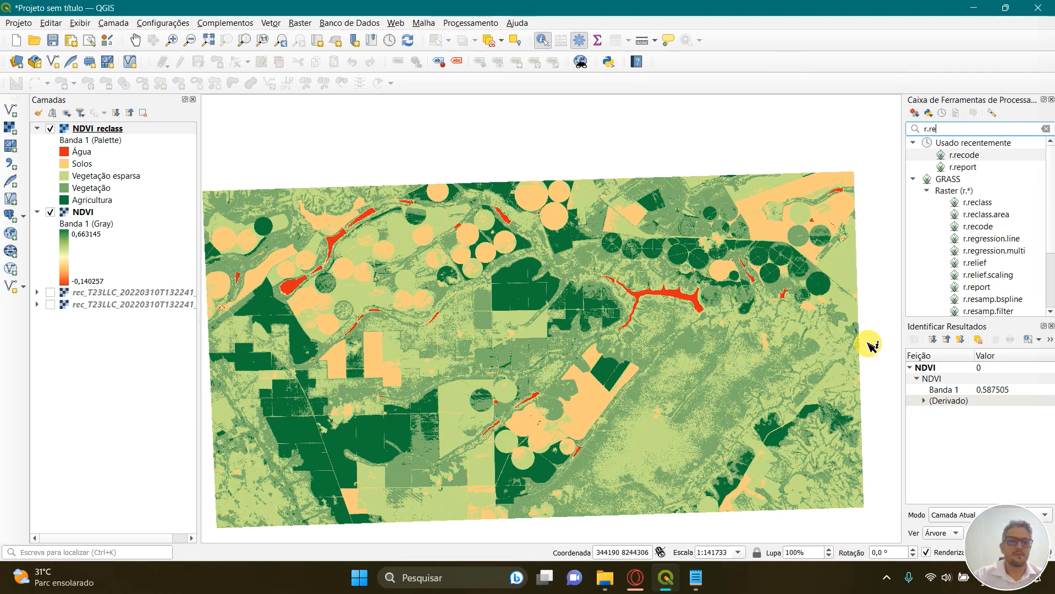
pyautogui.click(971, 172)
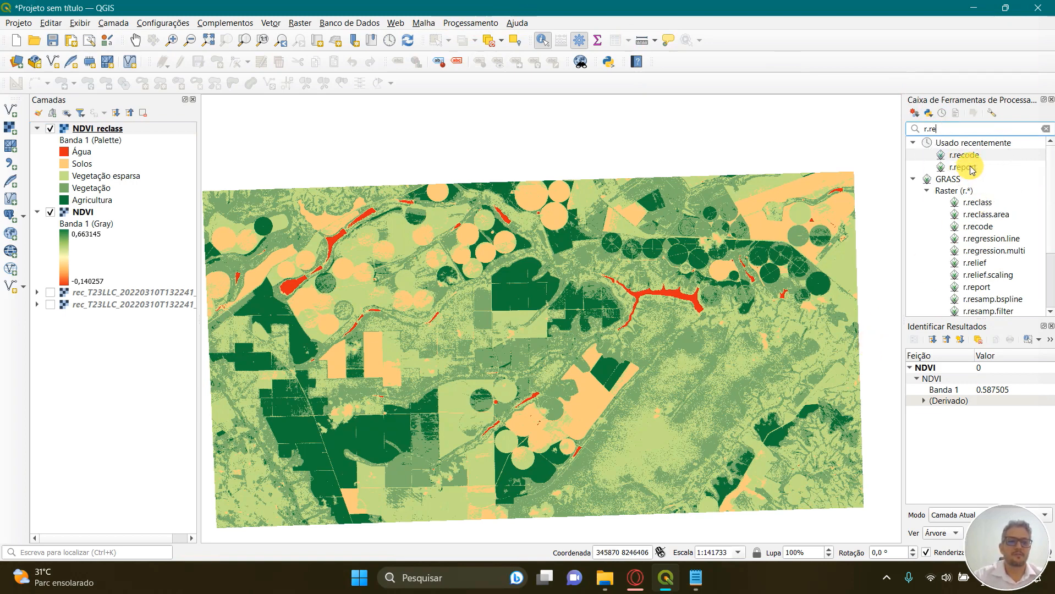
pyautogui.click(969, 169)
pyautogui.doubleClick(969, 168)
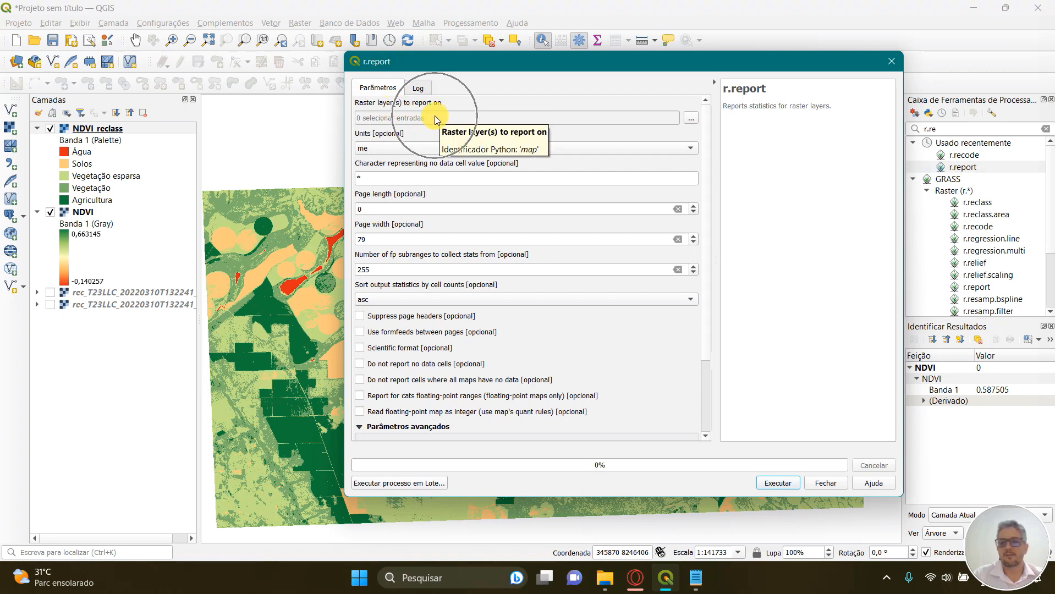
# - Choose NDVI_reclass as the raster layer to report on and set the r.report units to h
pyautogui.click(691, 123)
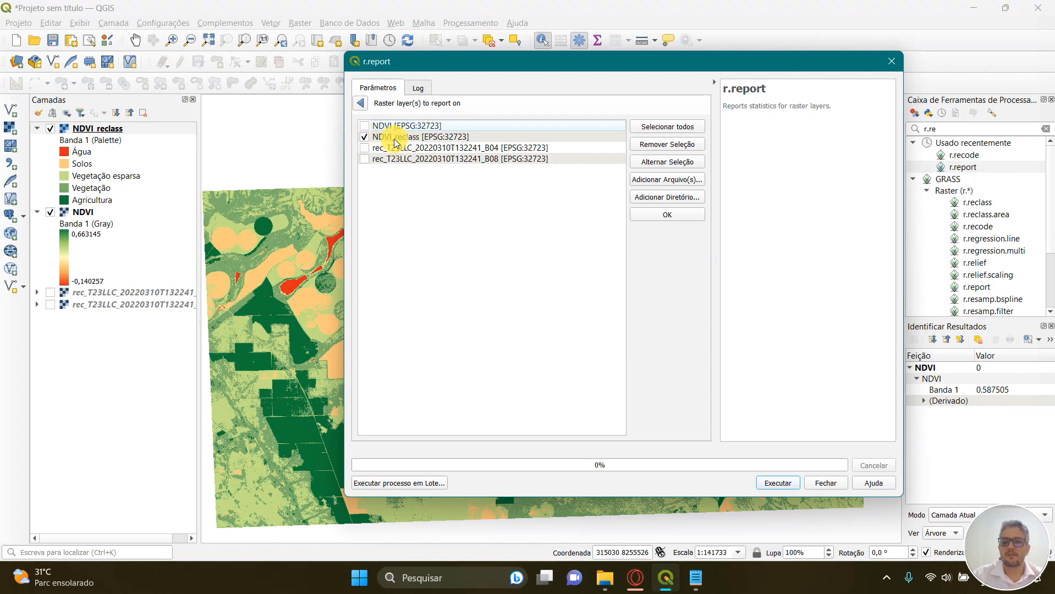
pyautogui.click(671, 217)
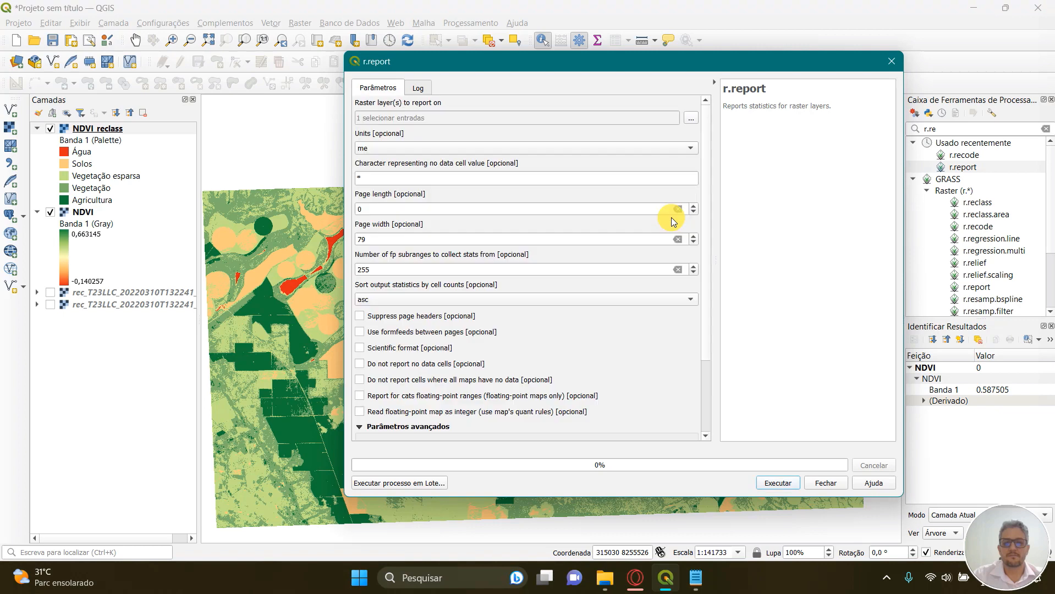
pyautogui.click(384, 147)
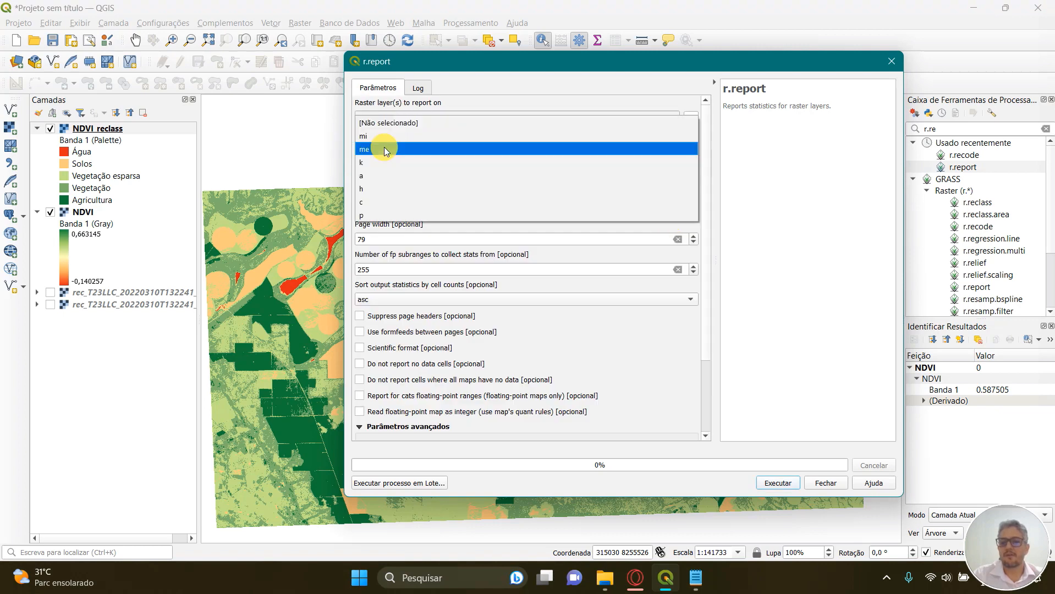
pyautogui.click(364, 189)
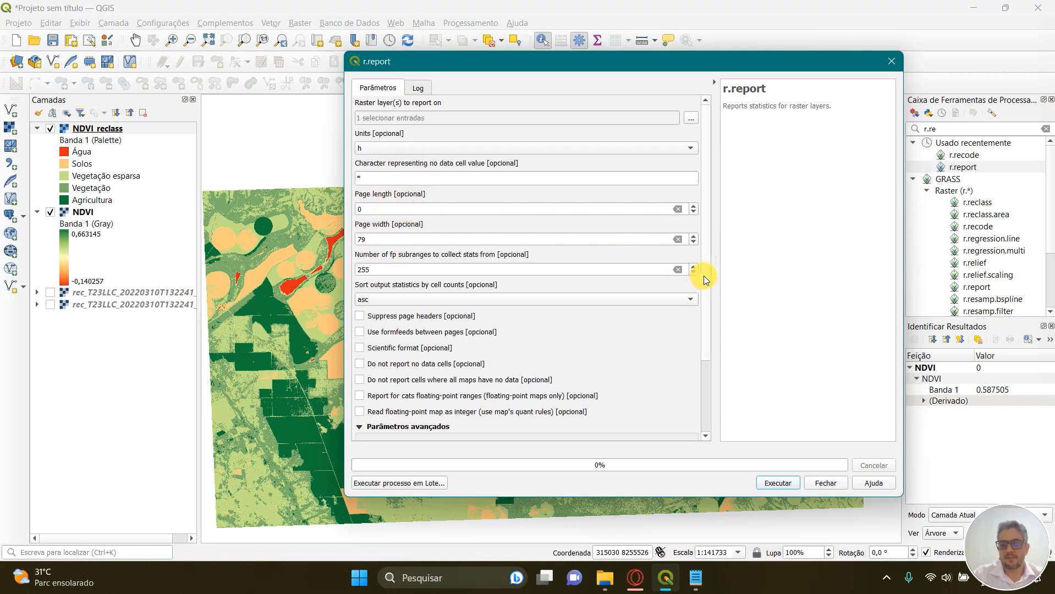
# - Exclude no-data cells from the r.report statistics
pyautogui.scroll(-2, 705, 276)
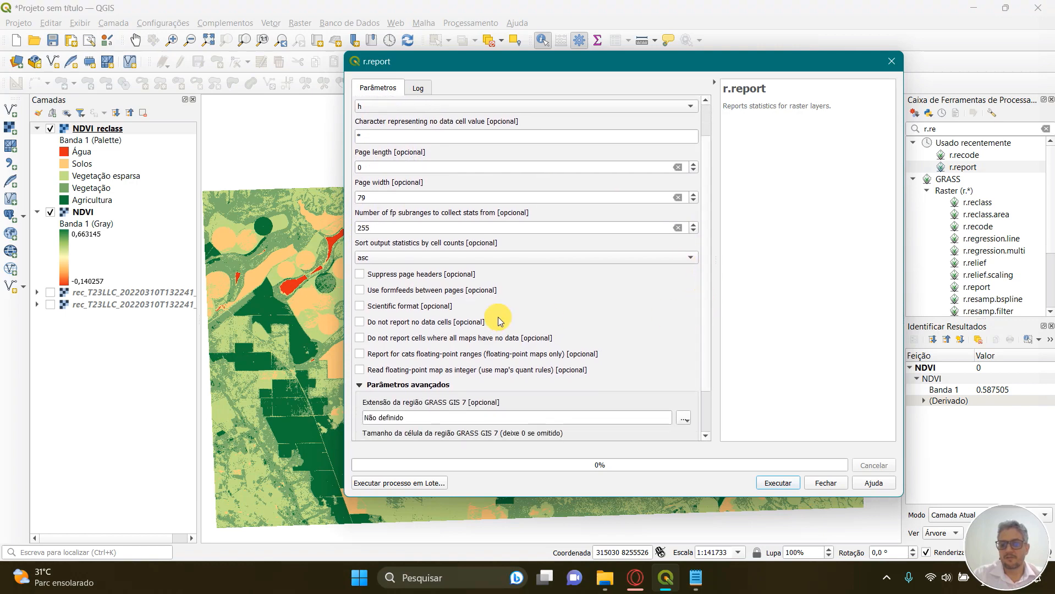
pyautogui.click(361, 322)
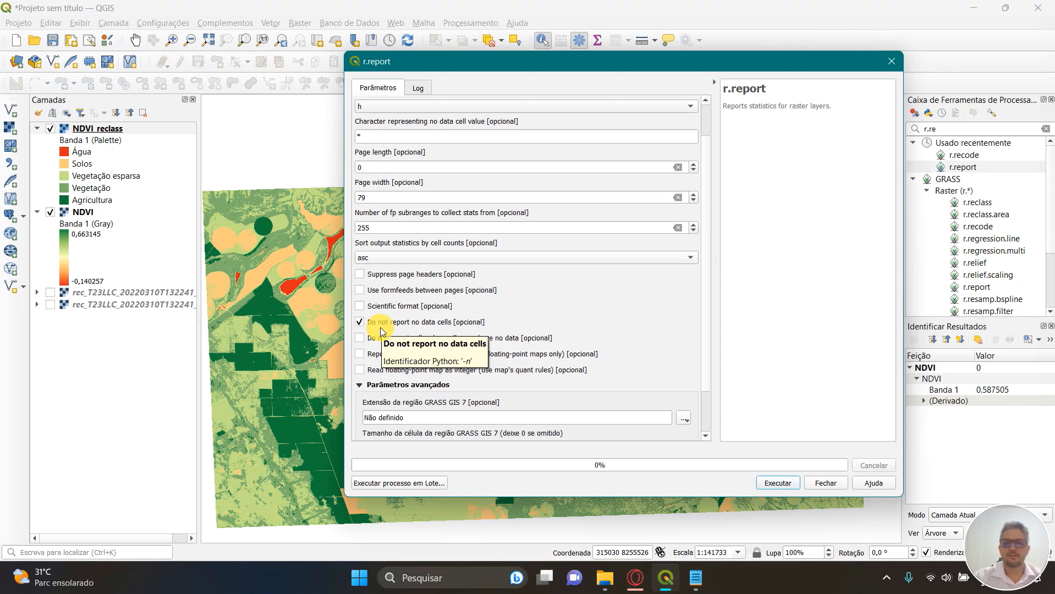
# - Set the report output to the text file Ddos_QTDE in the Sentinel_recorte folder, then run r.report and close its dialog
pyautogui.scroll(-2, 711, 263)
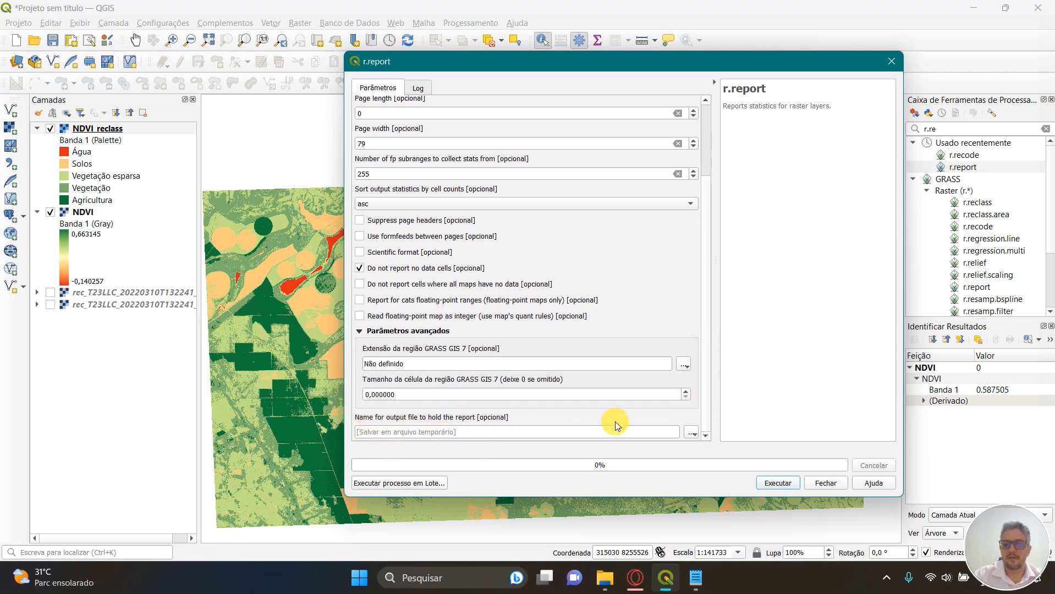
pyautogui.click(687, 434)
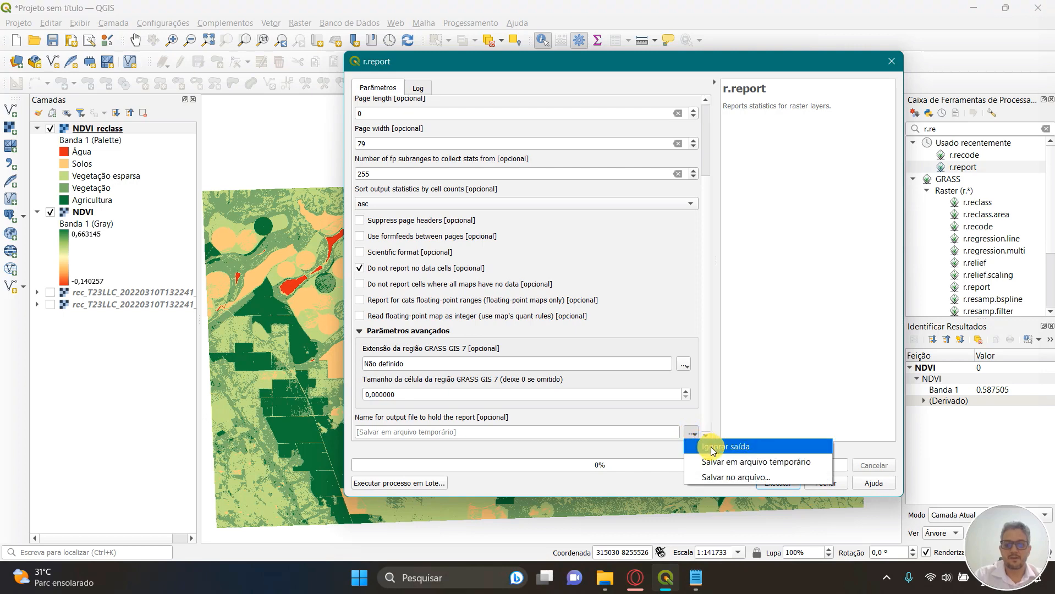
pyautogui.click(735, 480)
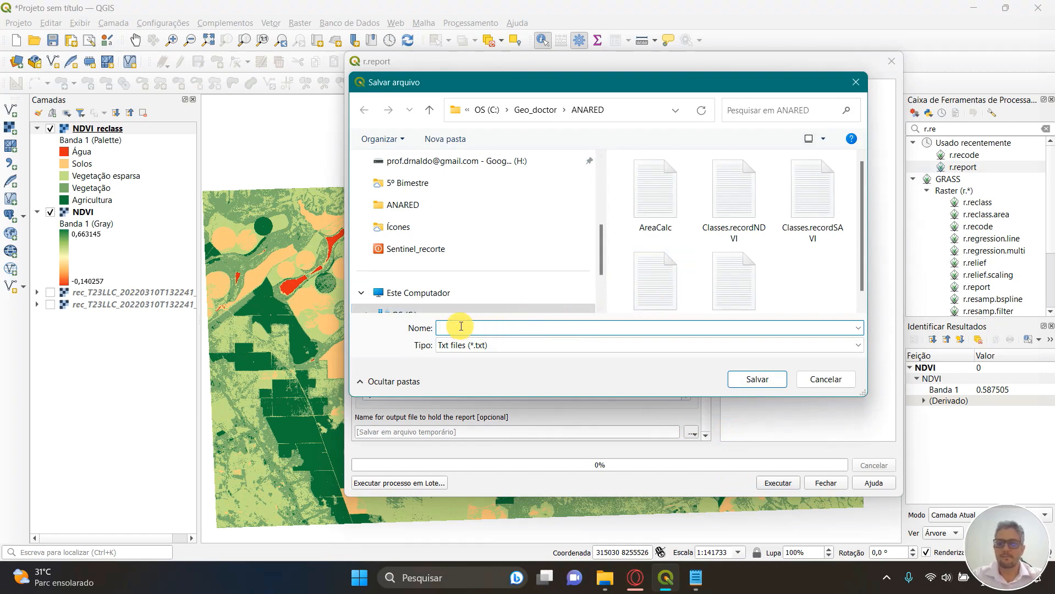
pyautogui.click(423, 255)
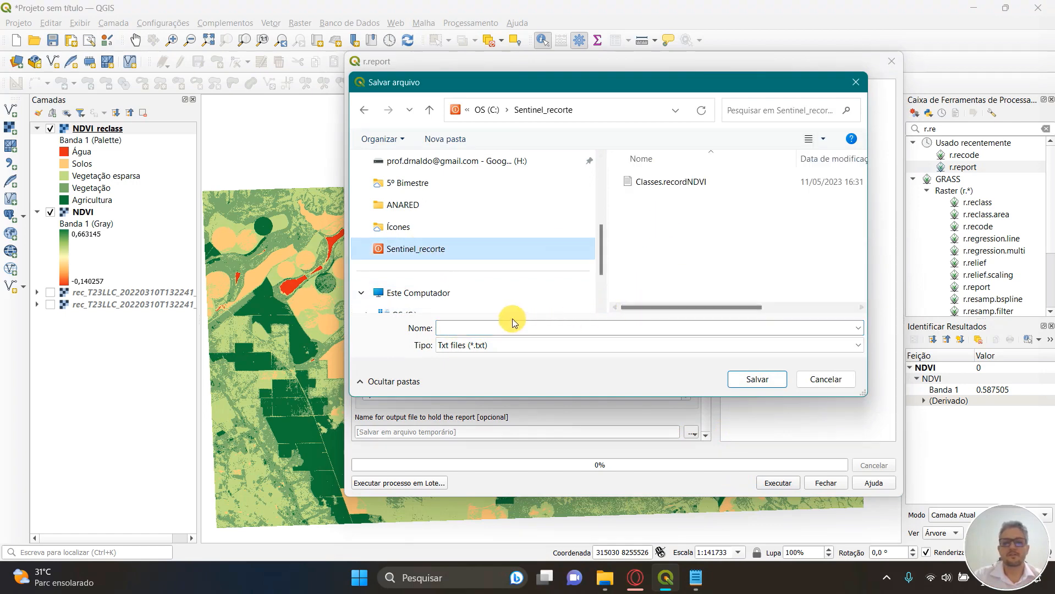
pyautogui.click(449, 329)
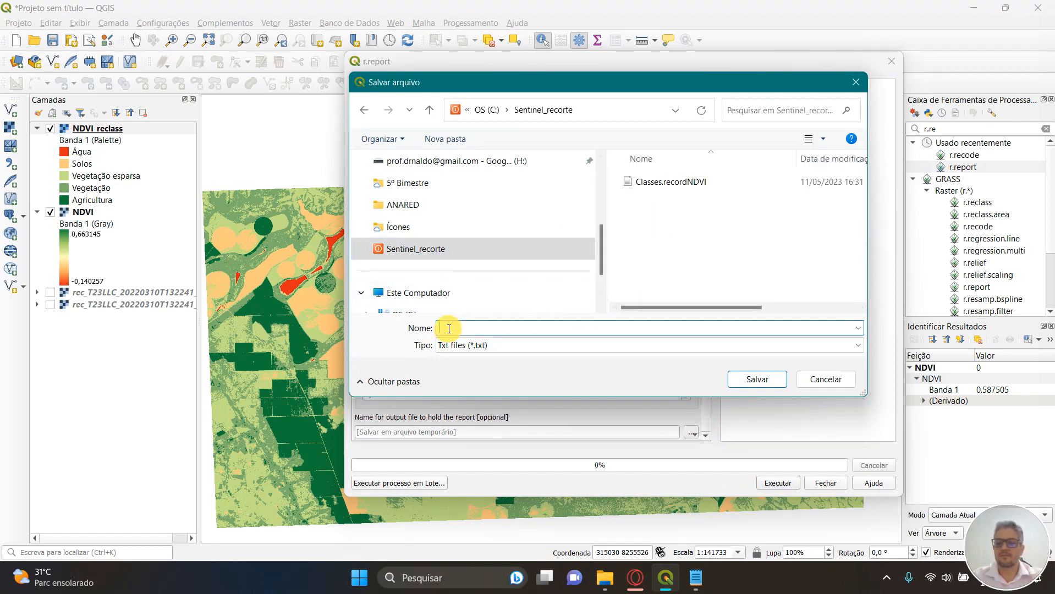
pyautogui.write('Ddos_QTDE')
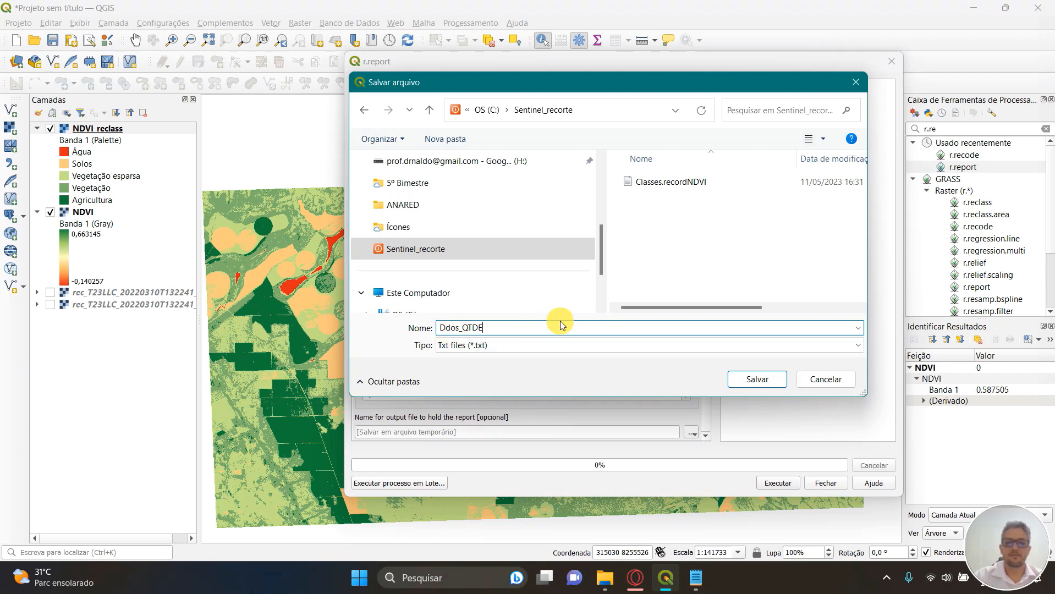
pyautogui.click(757, 379)
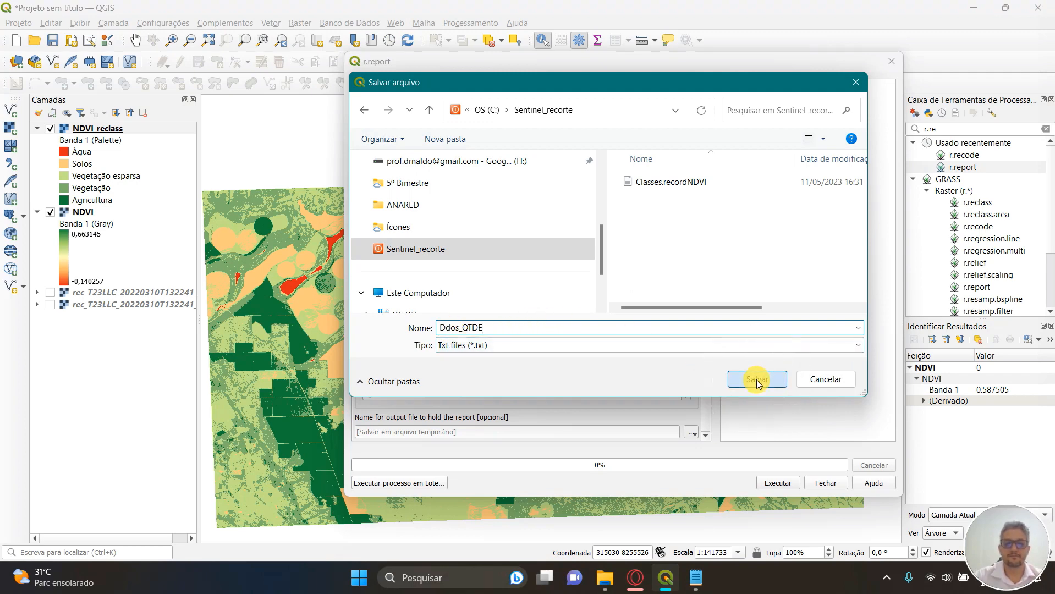
pyautogui.click(779, 484)
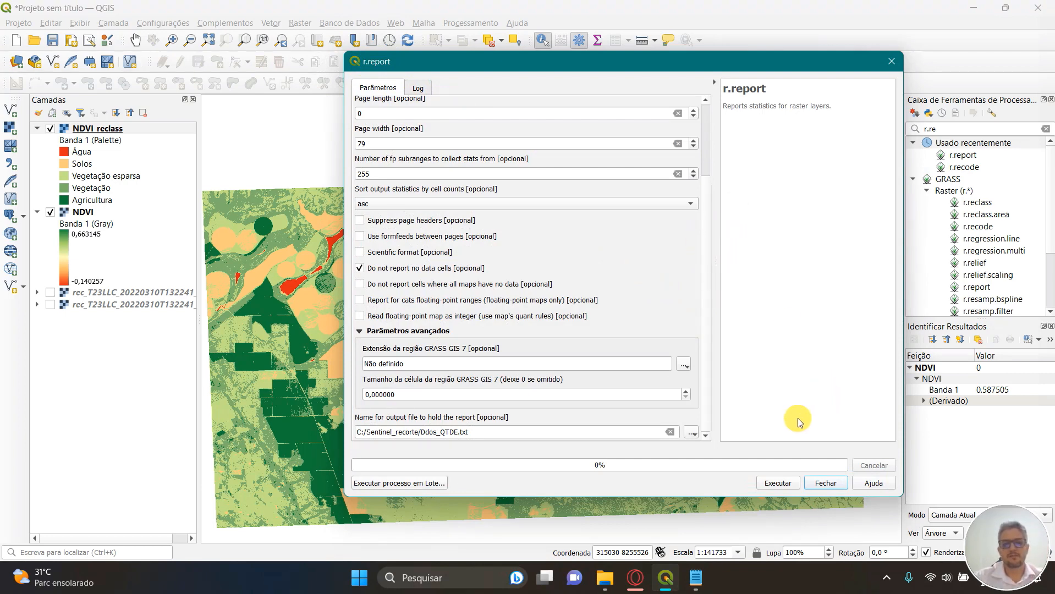
pyautogui.click(892, 62)
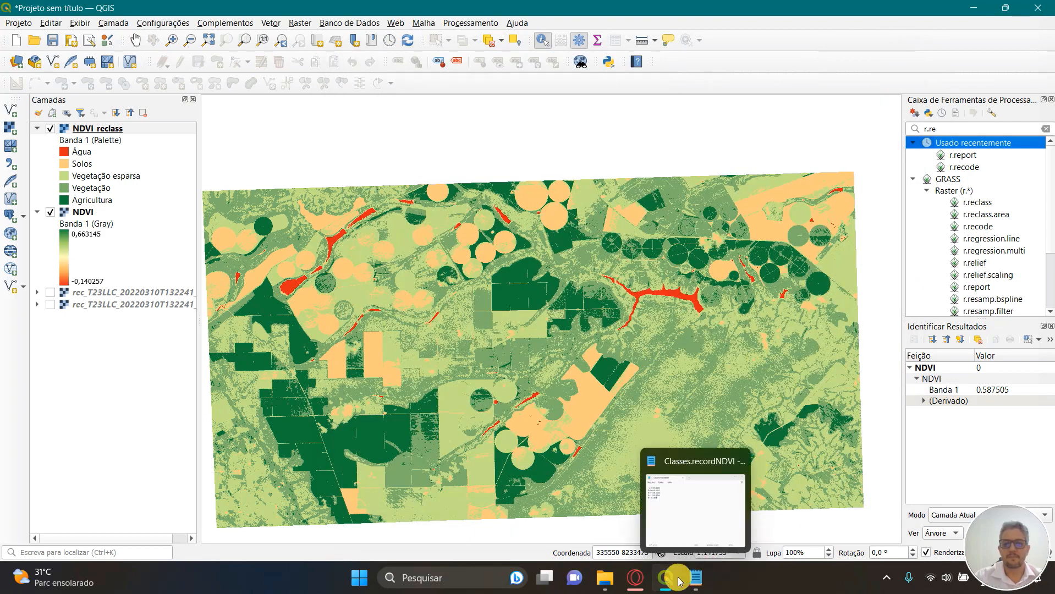
# - Switch to File Explorer and open the Ddos_QTDE report from the Sentinel_recorte folder in a maximized window
pyautogui.click(603, 586)
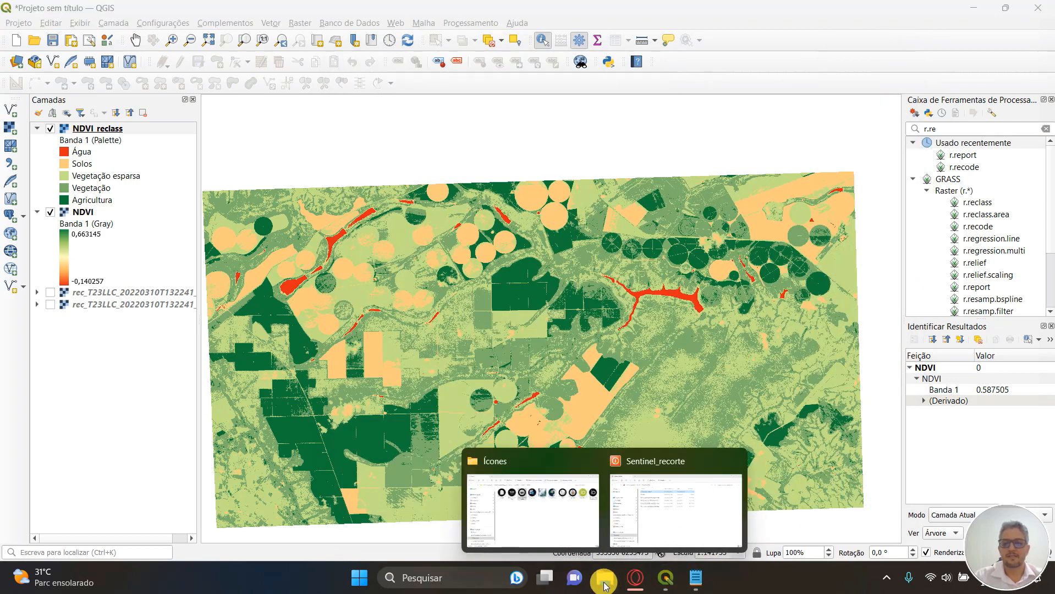
pyautogui.click(671, 506)
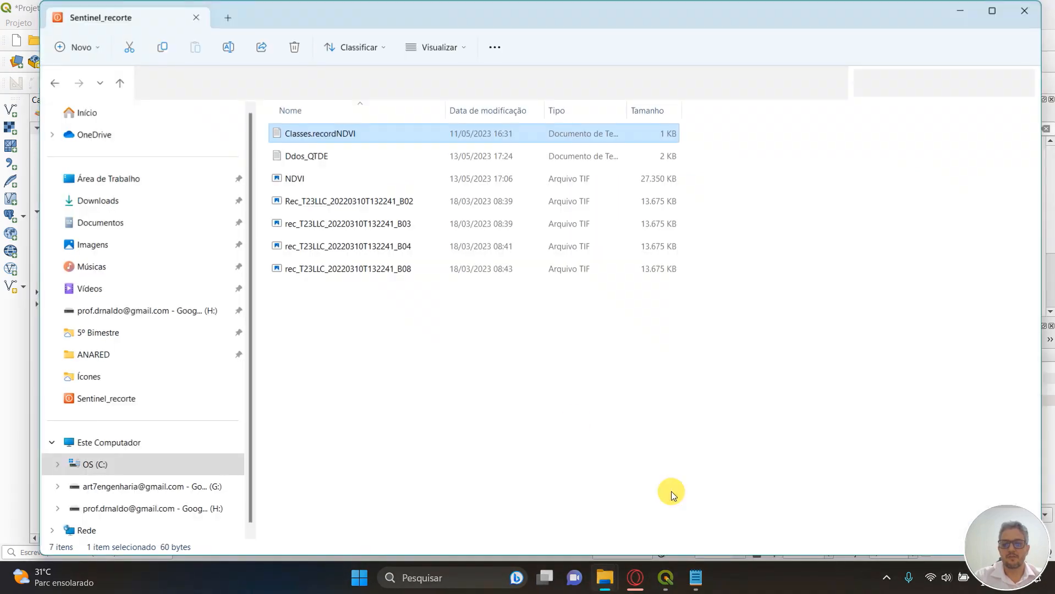
pyautogui.doubleClick(305, 157)
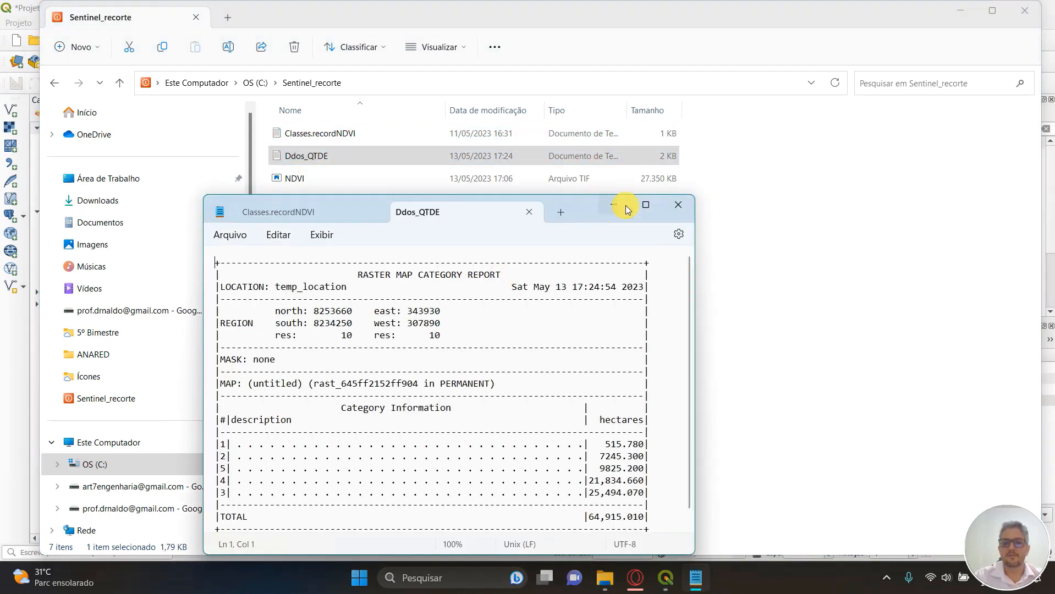
pyautogui.click(646, 207)
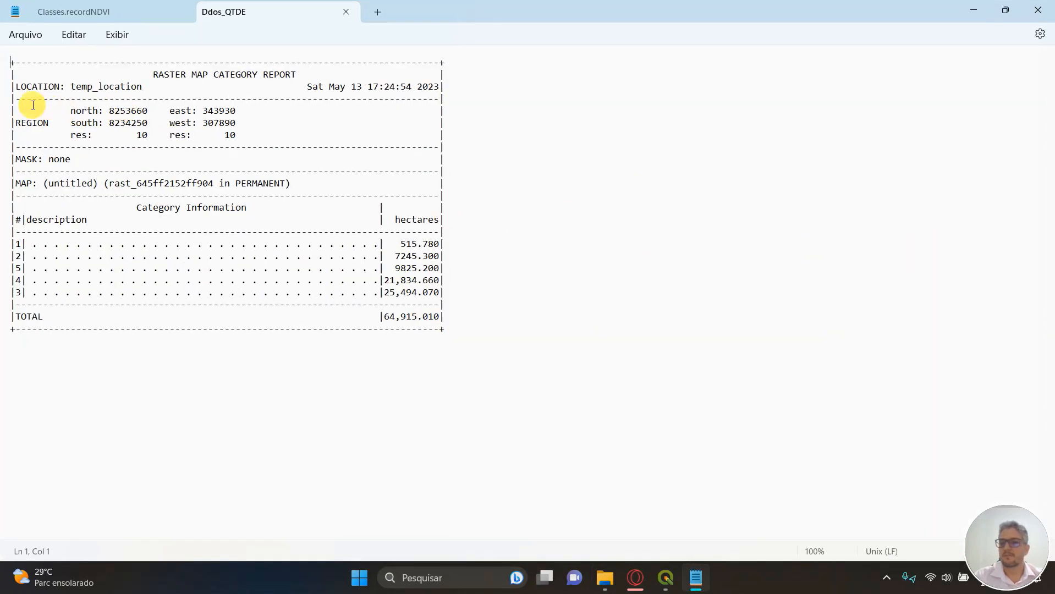
# - Examine the area in hectares of each class in the enlarged report, then close the report and the folder window
pyautogui.keyDown('ctrl'); pyautogui.scroll(1, 33, 99); pyautogui.keyUp('ctrl')
pyautogui.keyDown('ctrl'); pyautogui.scroll(3, 33, 103); pyautogui.keyUp('ctrl')
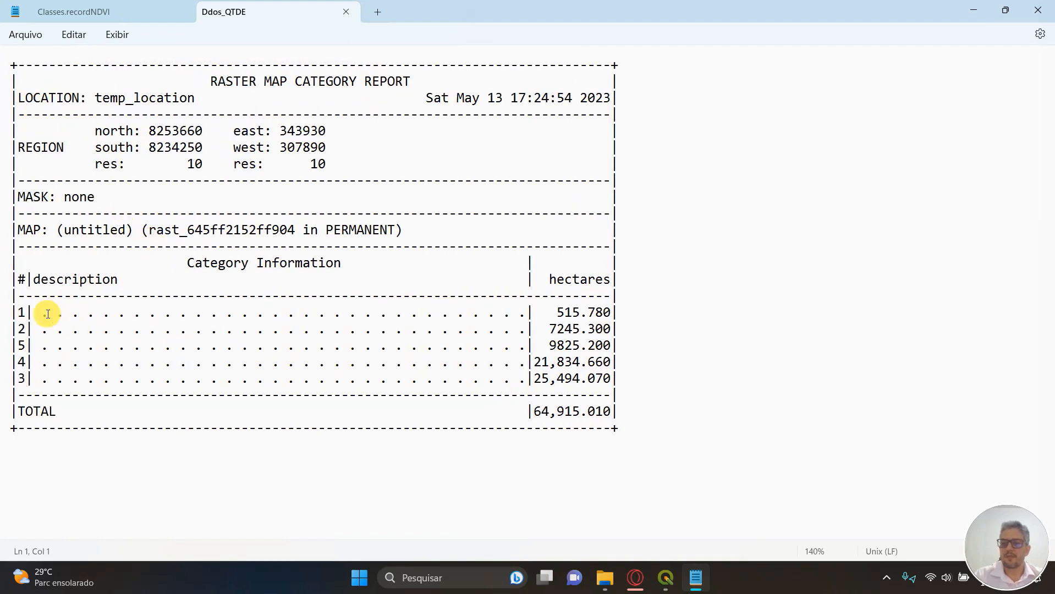
pyautogui.doubleClick(26, 312)
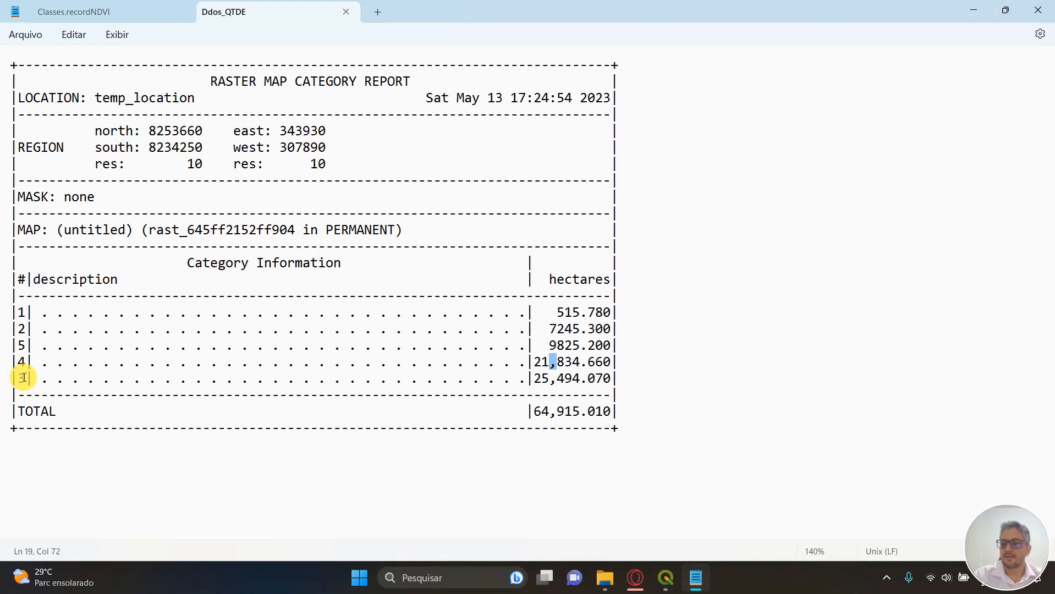
pyautogui.click(21, 328)
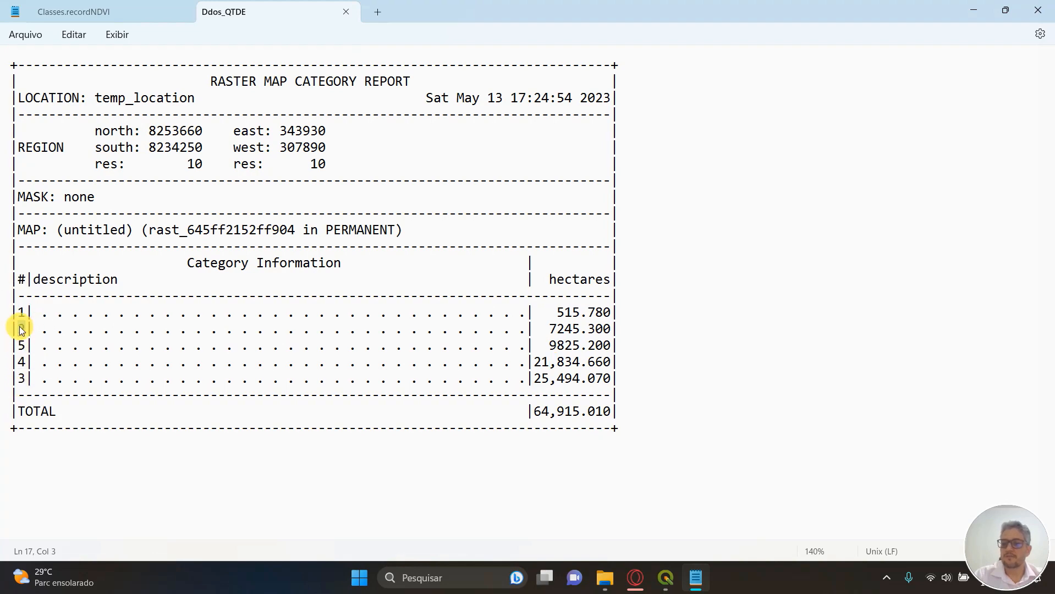
pyautogui.doubleClick(22, 330)
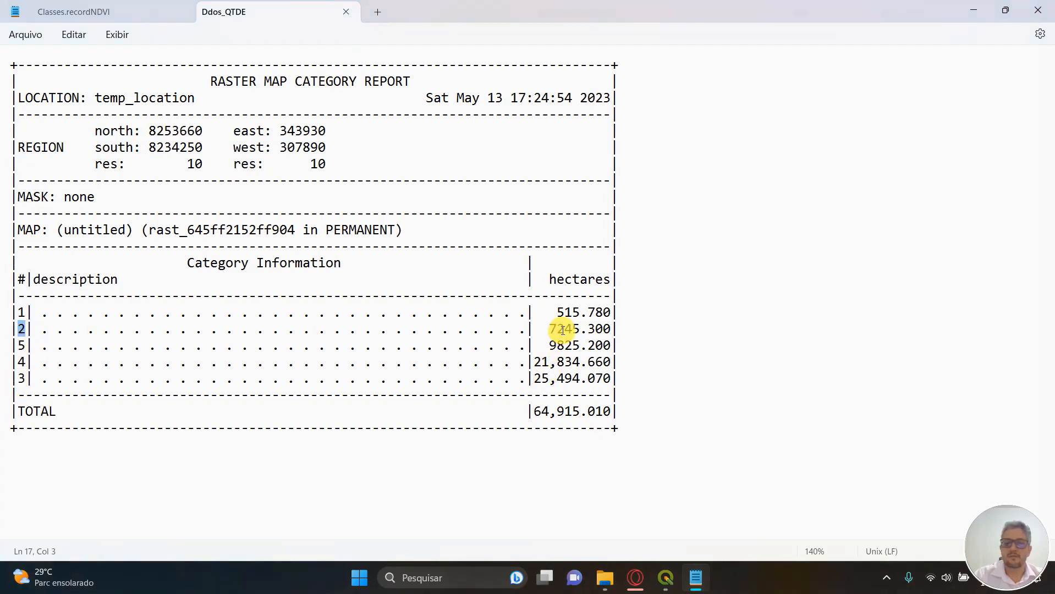
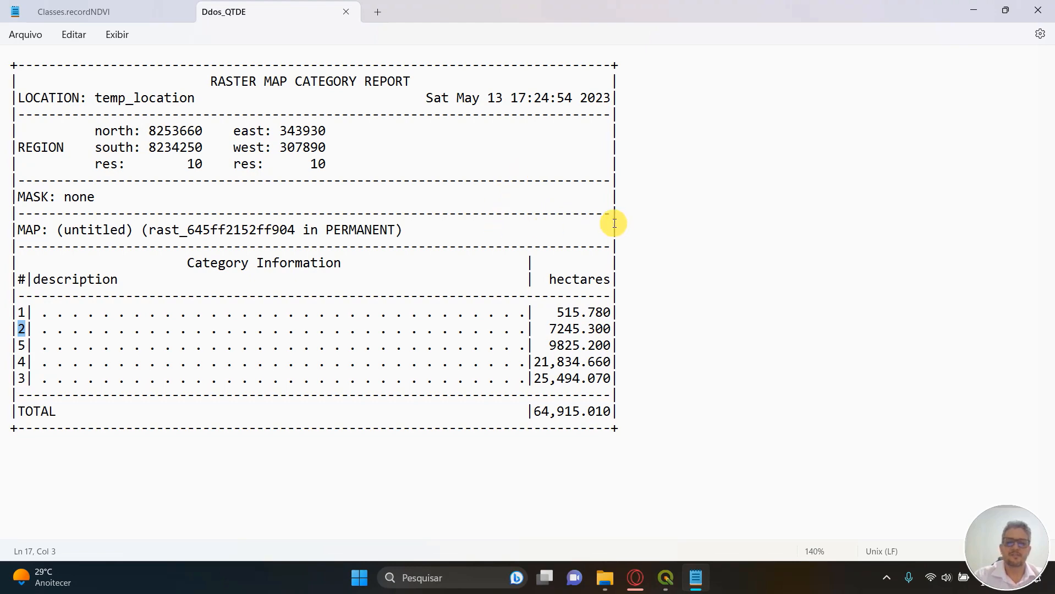
pyautogui.click(1036, 17)
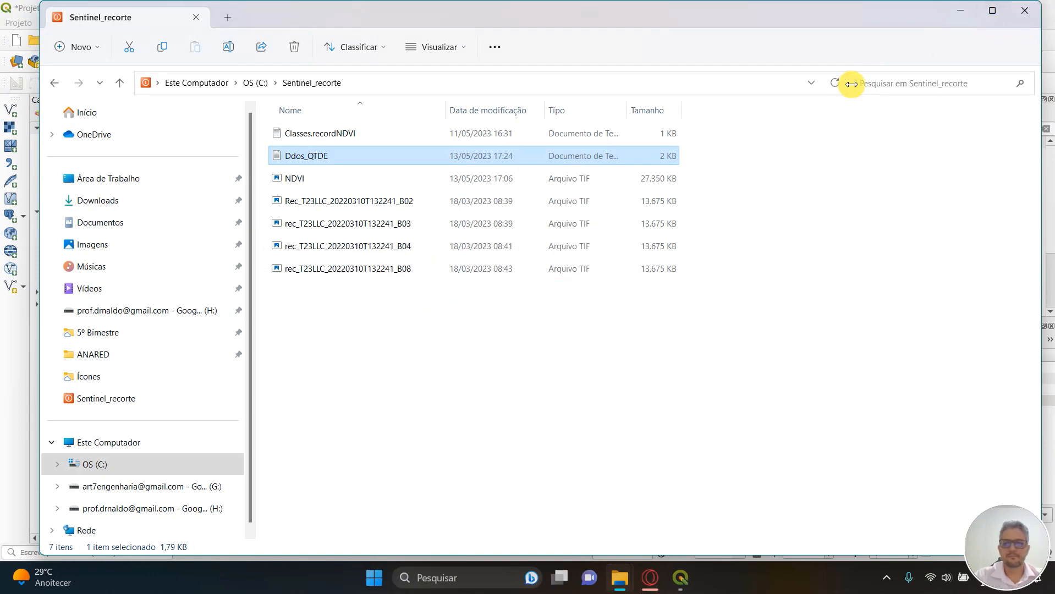
pyautogui.click(1022, 12)
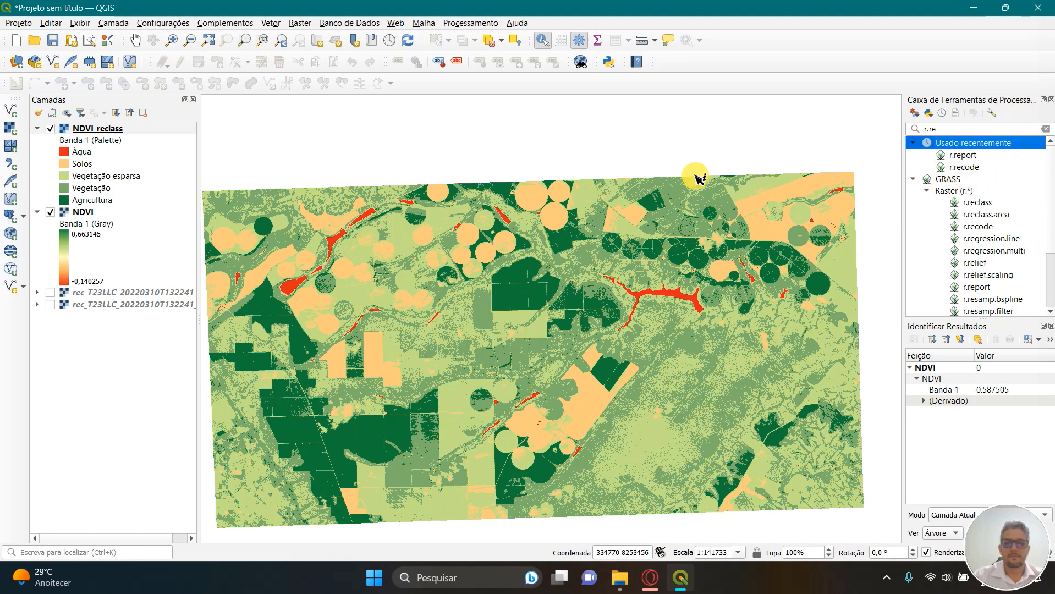
# - Create a new print layout titled NDVI
pyautogui.scroll(1, 391, 215)
pyautogui.scroll(-2, 392, 216)
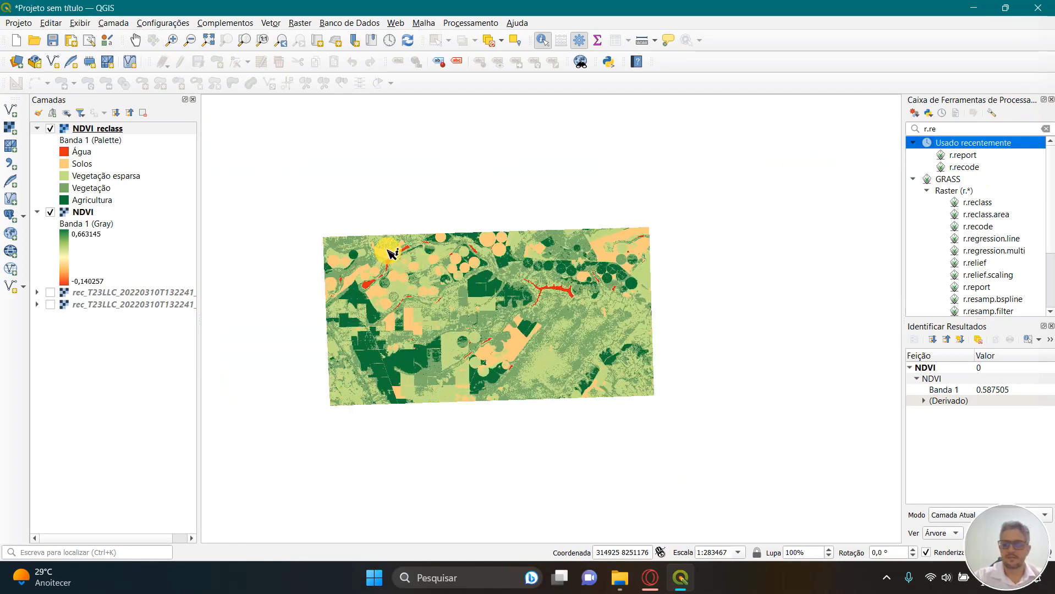
pyautogui.click(20, 24)
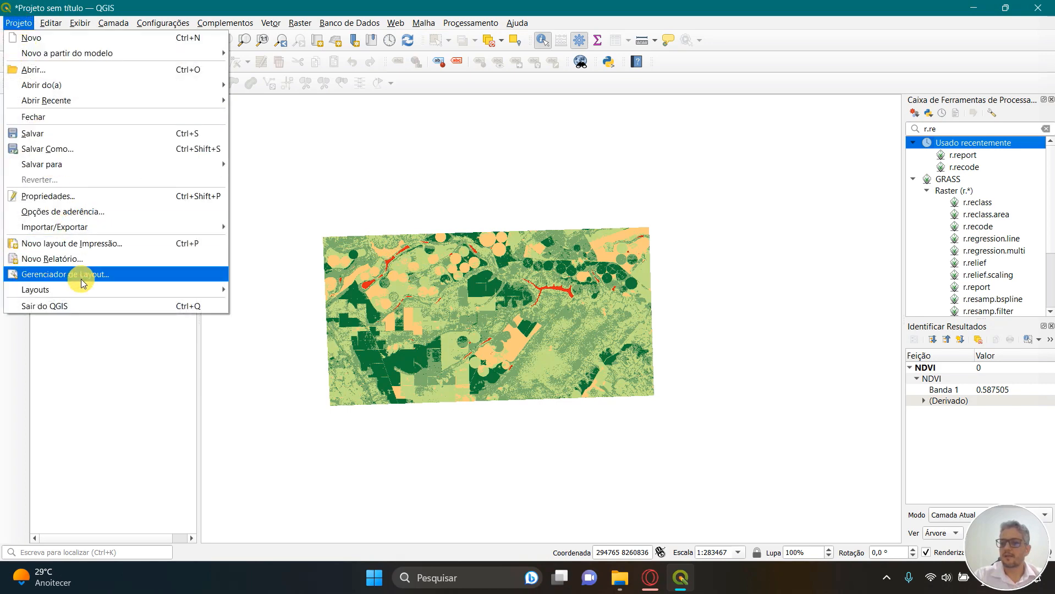
pyautogui.click(76, 249)
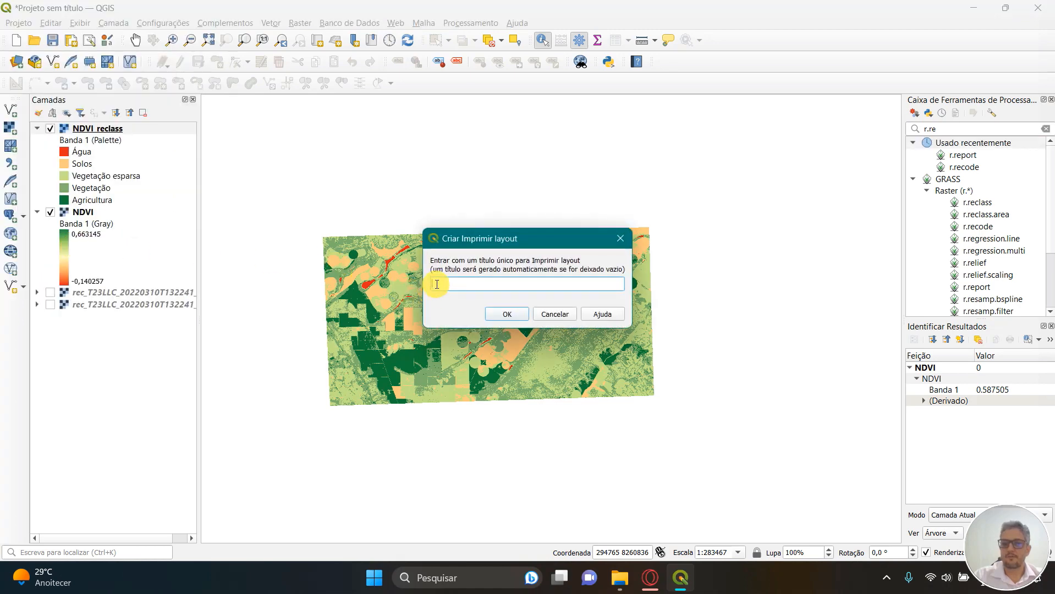
pyautogui.write('N')
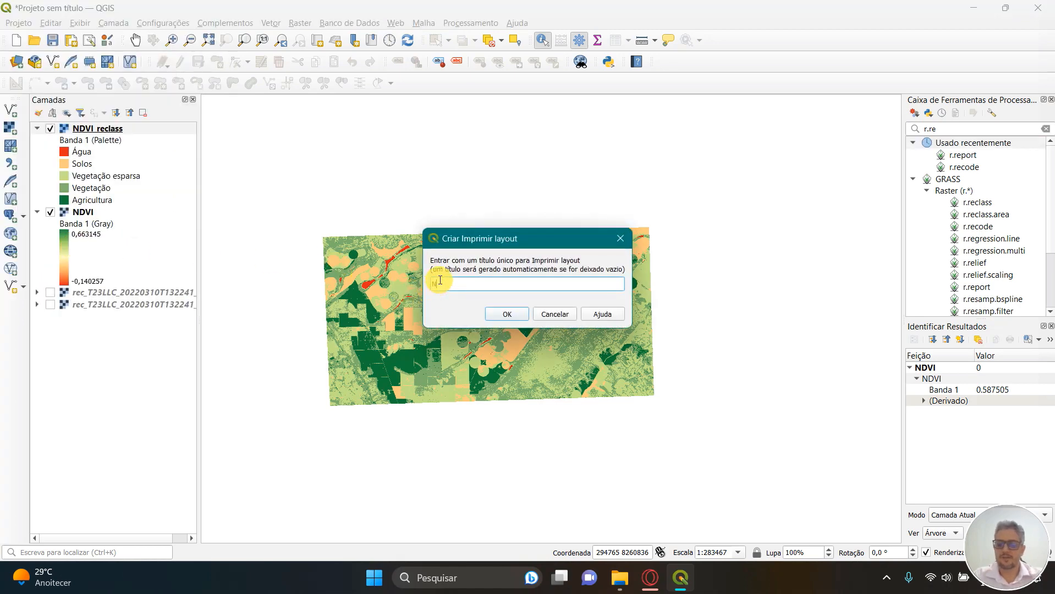
pyautogui.write('DVI')
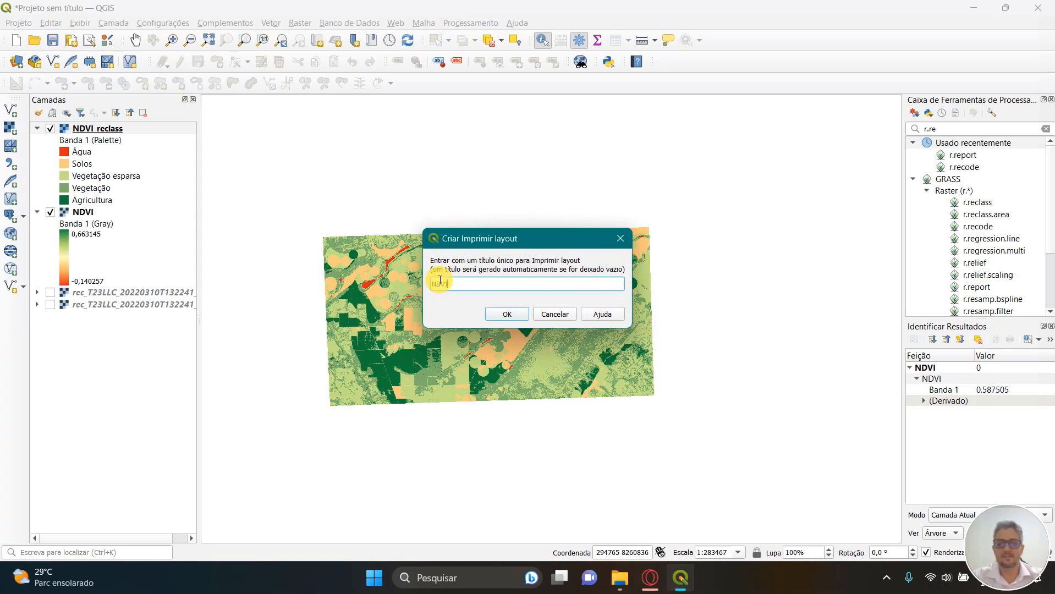
pyautogui.click(513, 315)
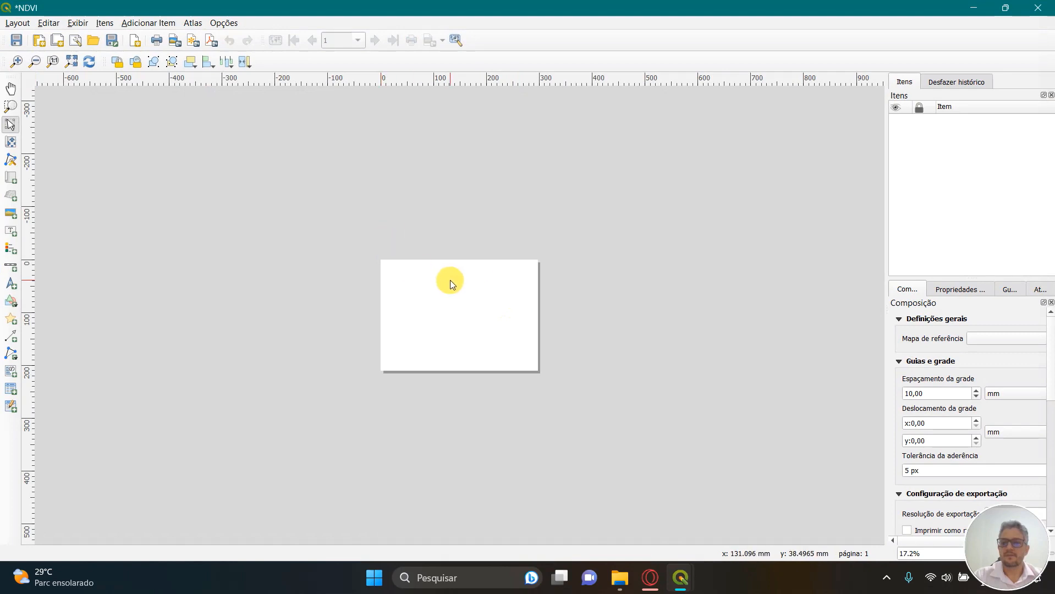
# - Open the page properties of the blank layout page and widen the properties area so its settings are fully readable
pyautogui.scroll(2, 450, 280)
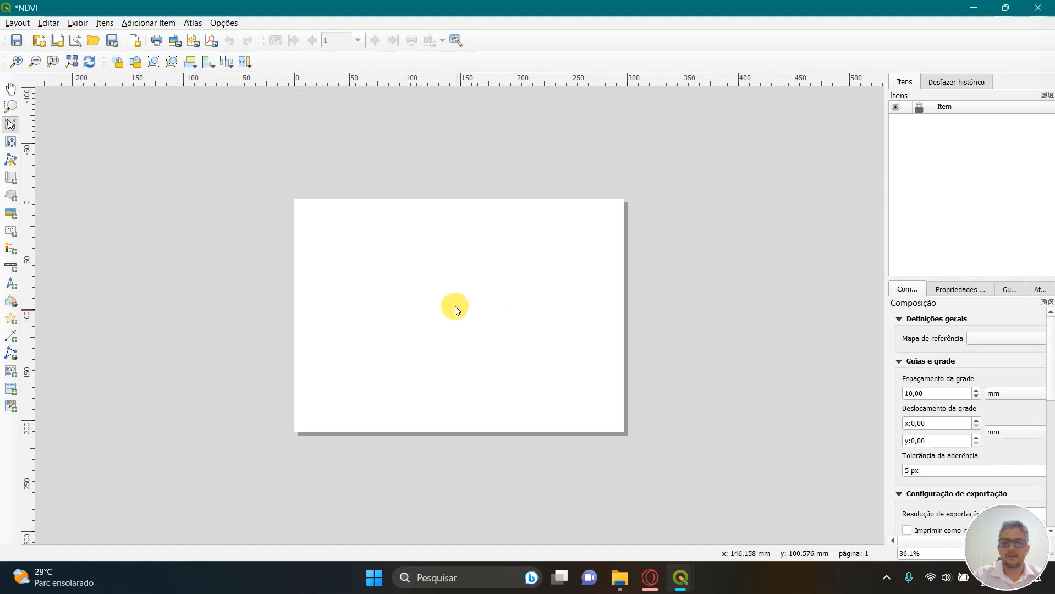
pyautogui.click(459, 320)
pyautogui.click(460, 320)
pyautogui.rightClick(460, 320)
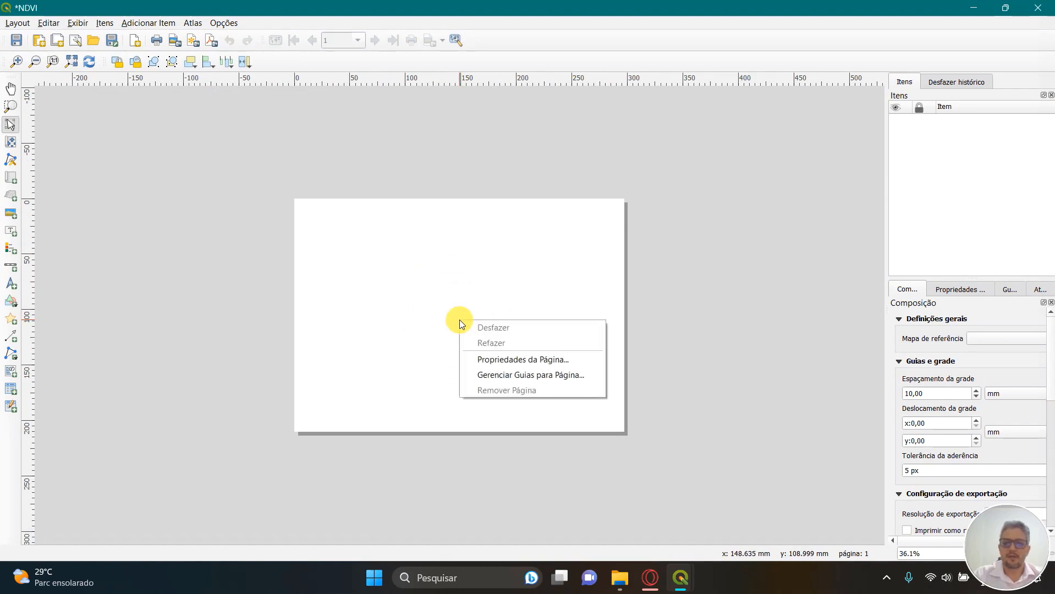
pyautogui.click(509, 362)
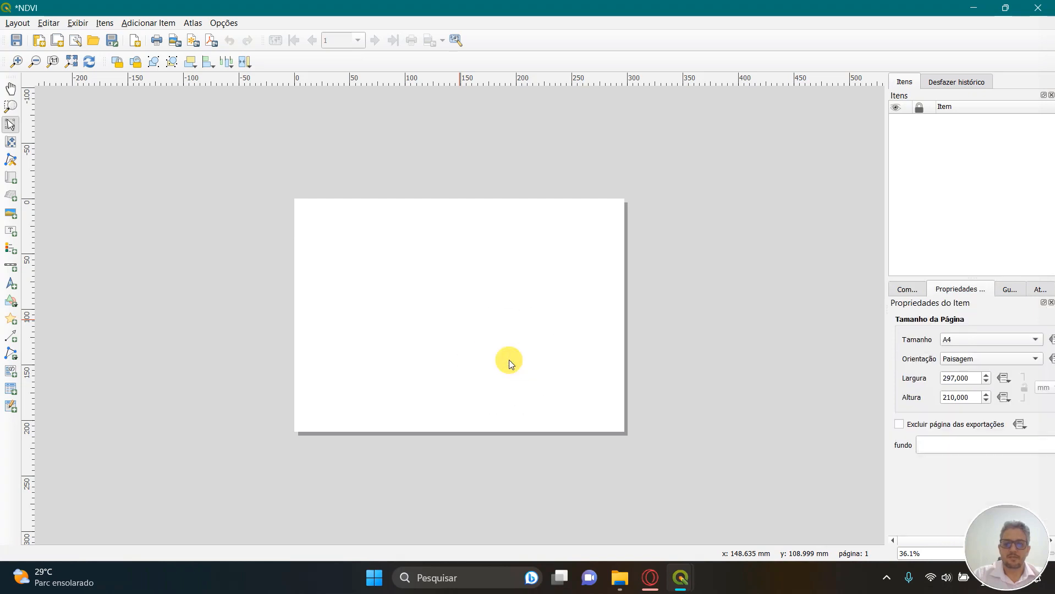
pyautogui.moveTo(886, 383); pyautogui.dragTo(784, 366)
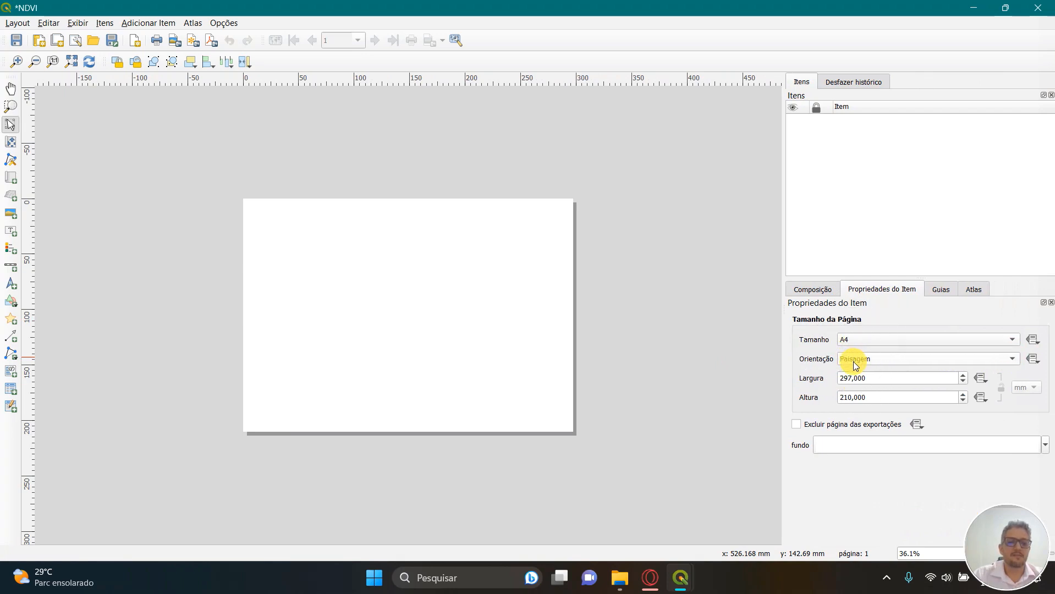
# - Try the Retrato page orientation and return the page to Paisagem
pyautogui.click(1012, 358)
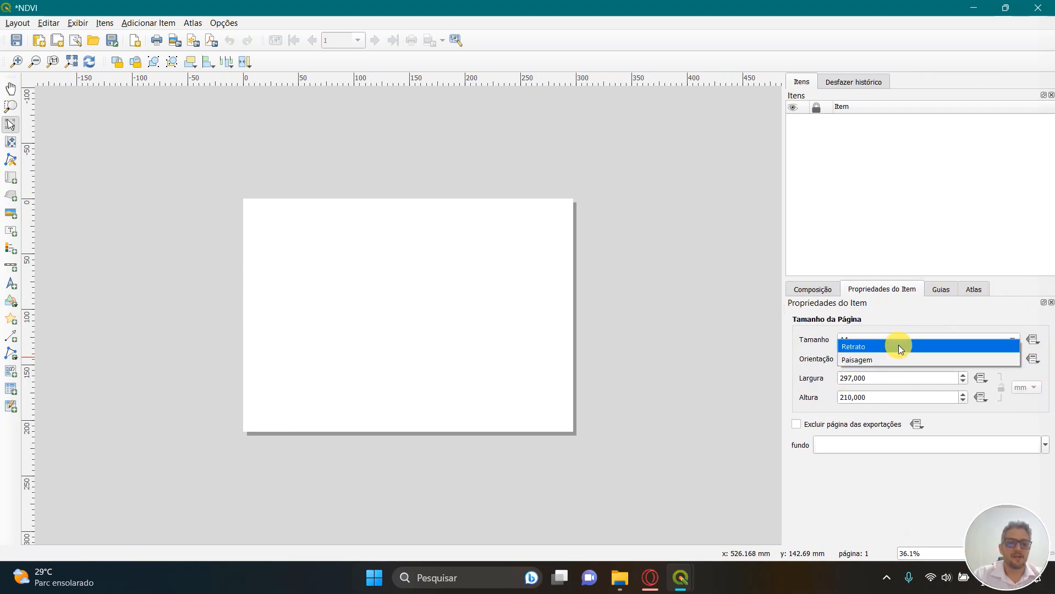
pyautogui.click(898, 347)
pyautogui.click(1008, 354)
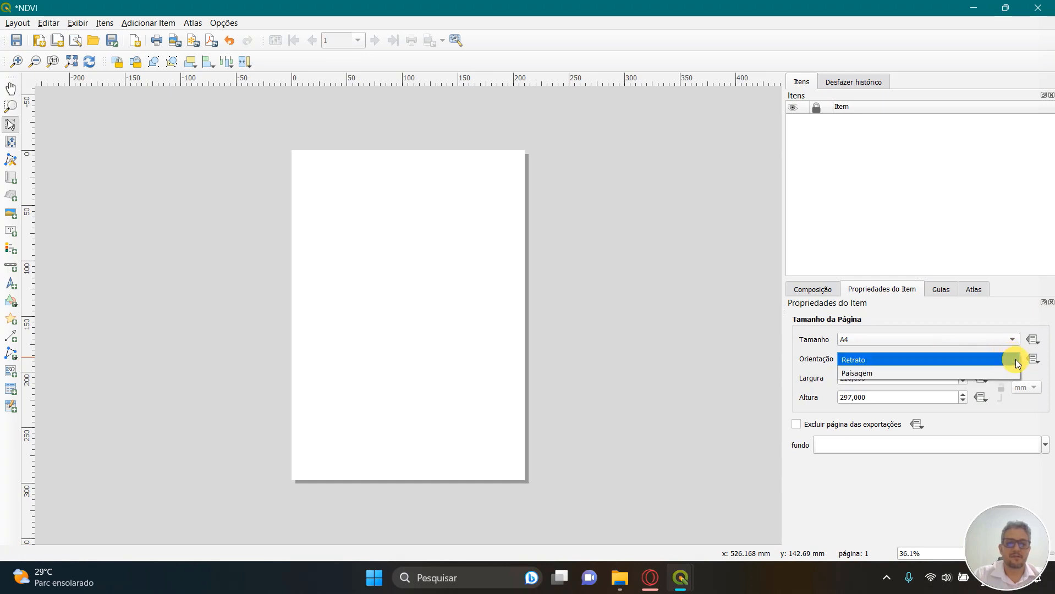
pyautogui.click(898, 370)
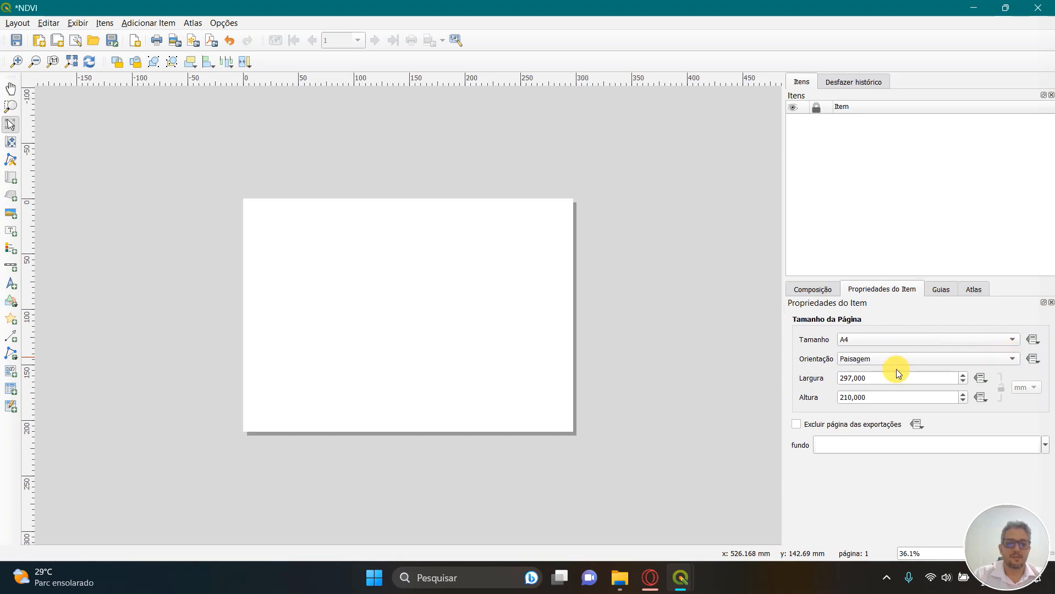
pyautogui.click(852, 397)
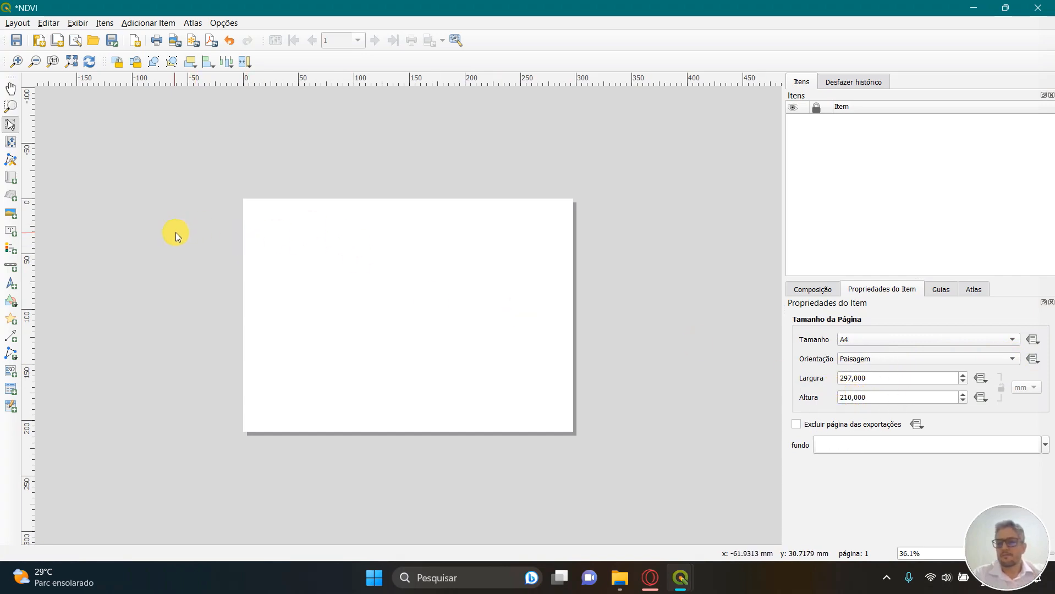
# - Start adding a map to the layout page
pyautogui.click(14, 178)
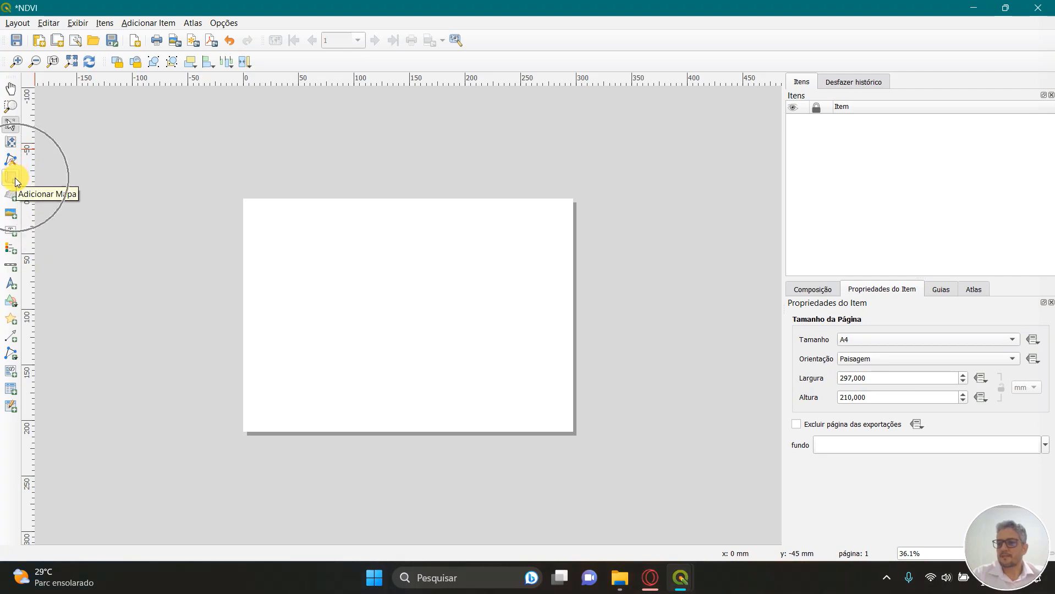
# - Add a map covering the upper part of the page, about 293 mm wide and 152 mm high
pyautogui.click(13, 181)
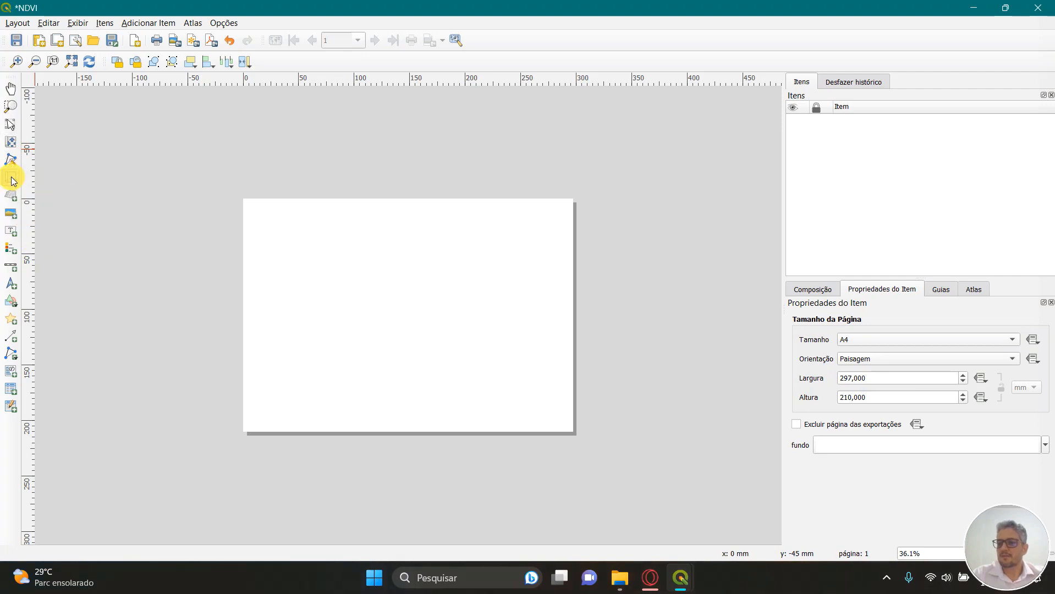
pyautogui.moveTo(242, 201); pyautogui.dragTo(566, 366)
pyautogui.hotkey('ctrl', '+')
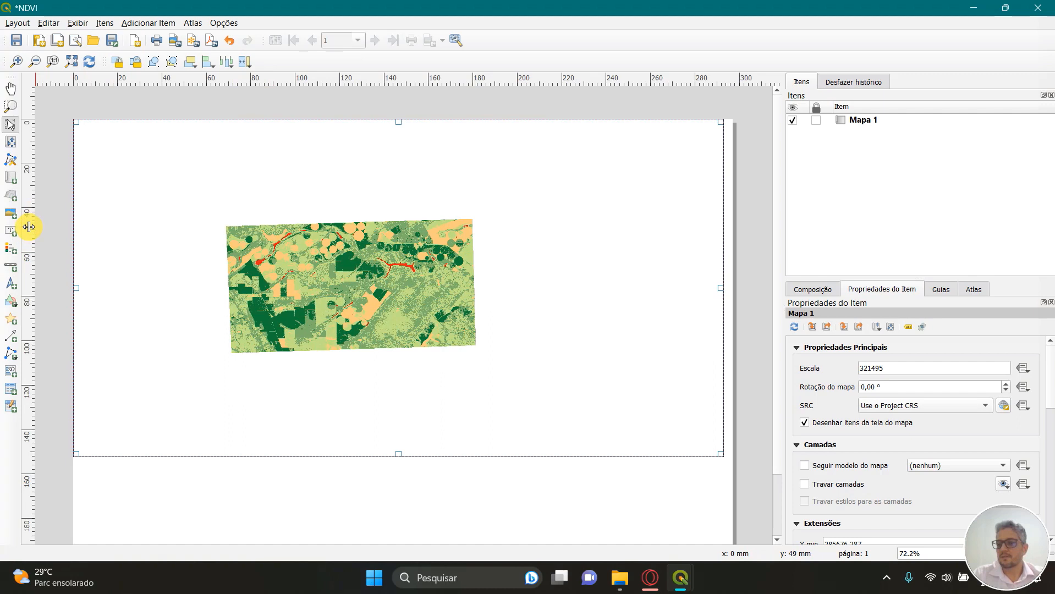
# - Place two vertical guides about 5 mm and 289 mm from the page's left edge, and a horizontal guide about 6 mm below its top edge
pyautogui.moveTo(29, 227); pyautogui.dragTo(85, 232)
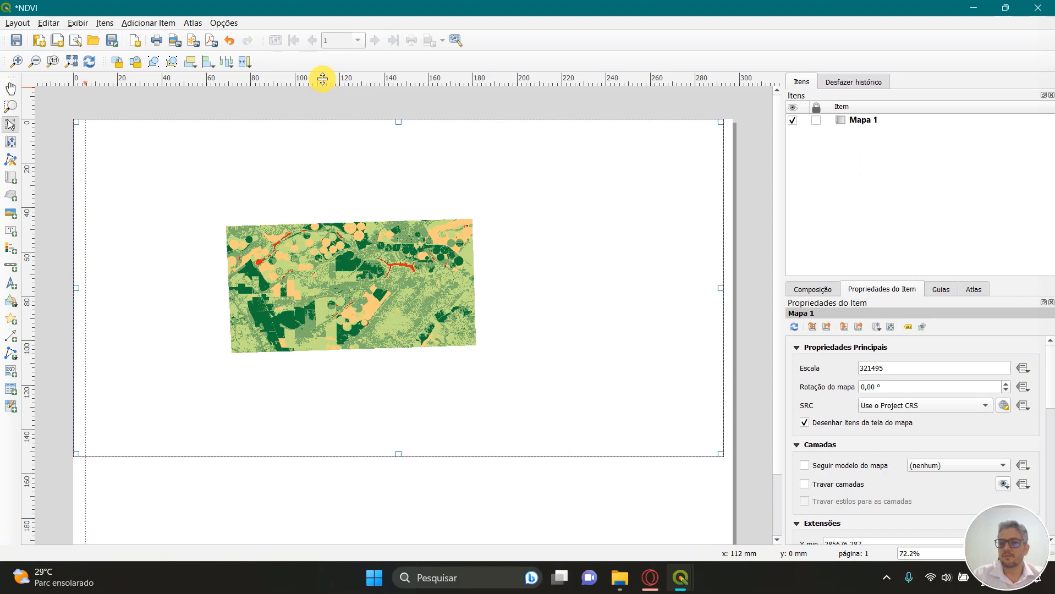
pyautogui.moveTo(323, 79); pyautogui.dragTo(316, 131)
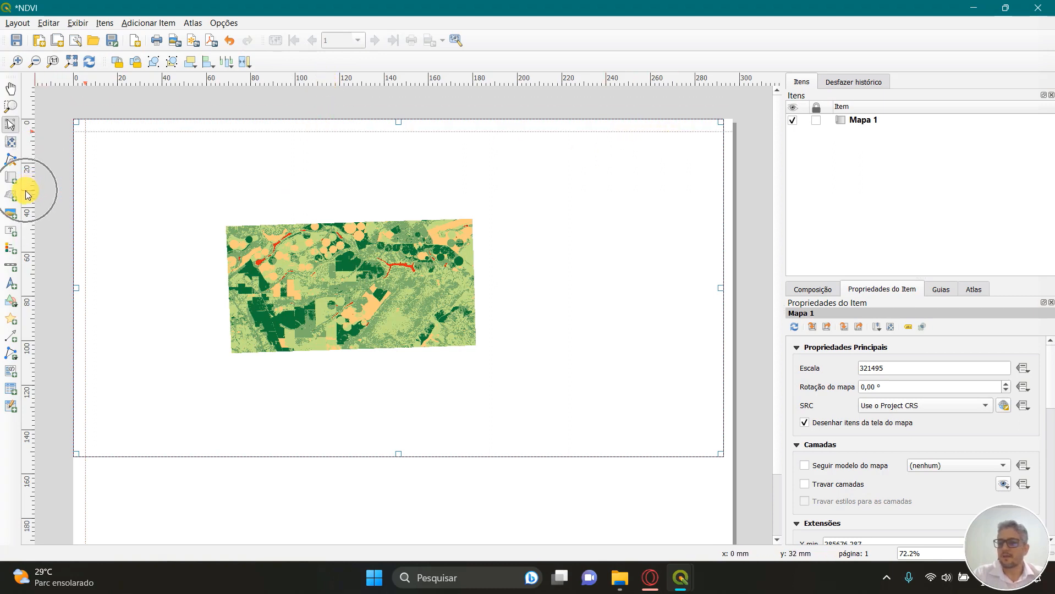
pyautogui.moveTo(25, 190); pyautogui.dragTo(714, 257)
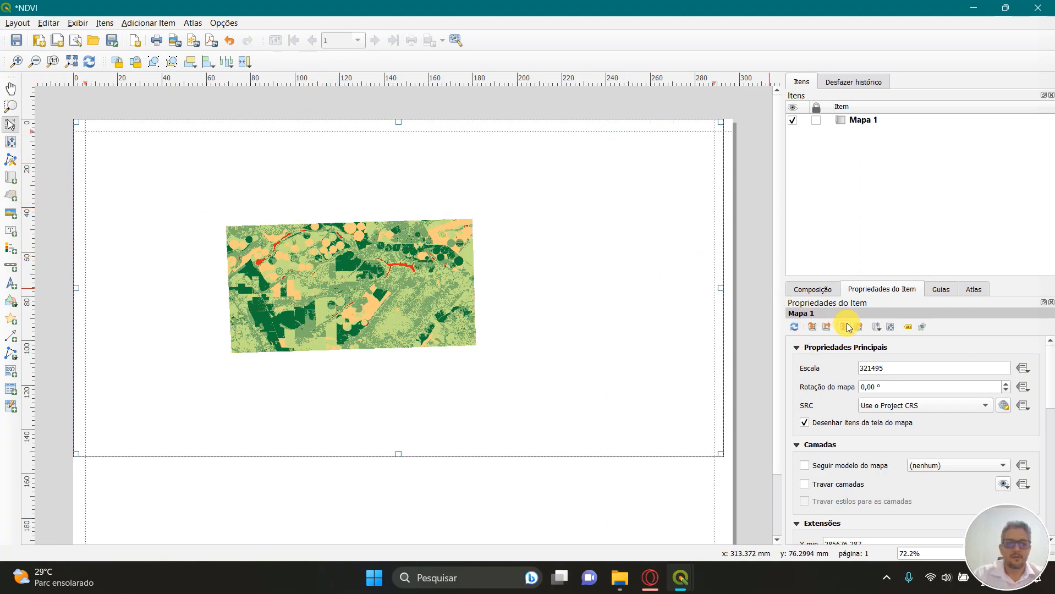
# - Set the horizontal guide and the vertical guide near the page's left edge to exactly 5 mm
pyautogui.click(944, 291)
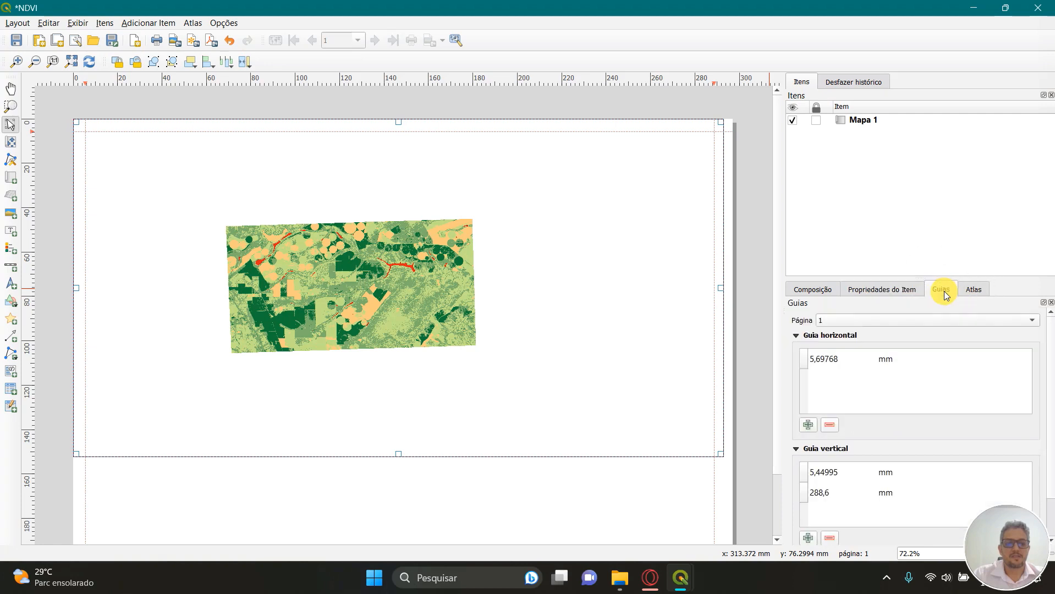
pyautogui.doubleClick(825, 360)
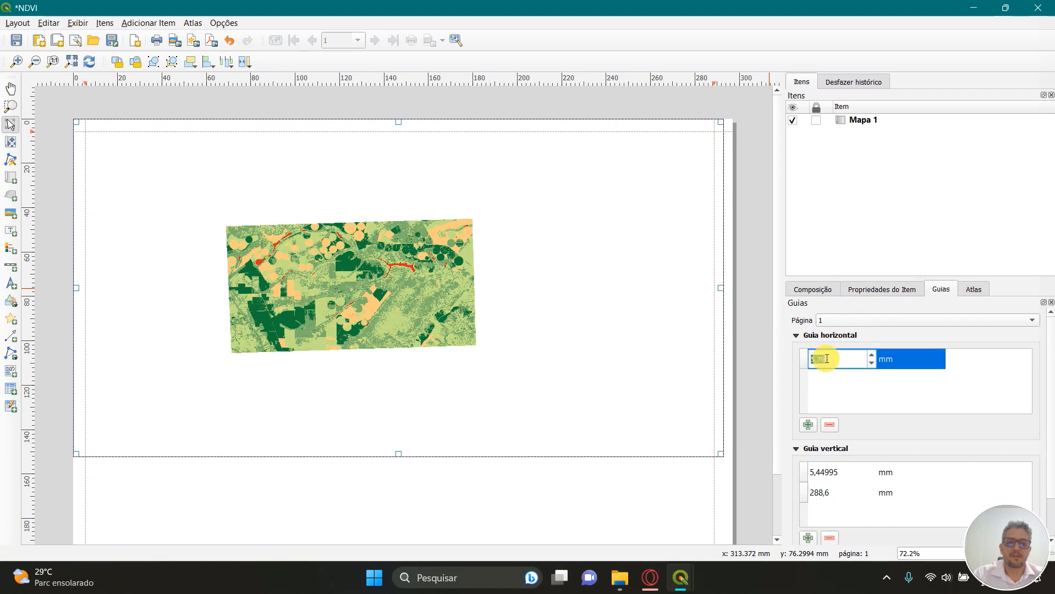
pyautogui.write('5')
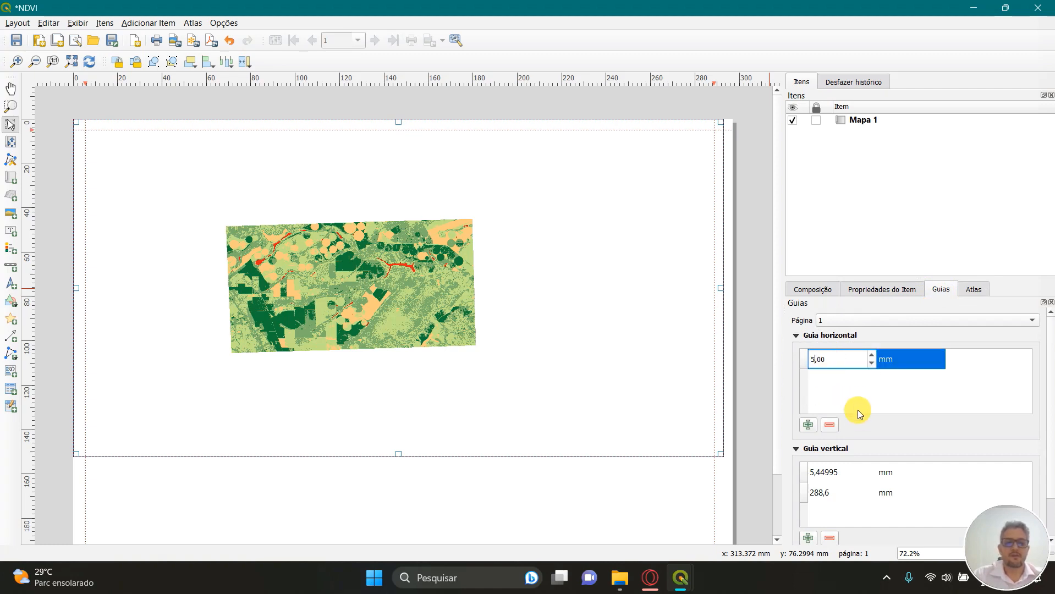
pyautogui.press('Return')
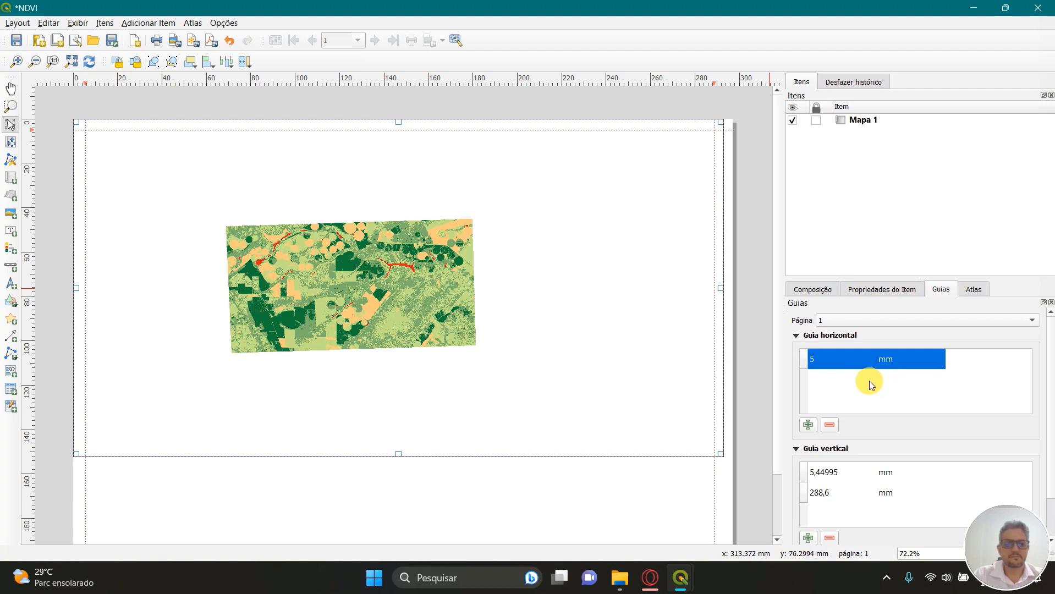
pyautogui.doubleClick(829, 474)
pyautogui.write('5')
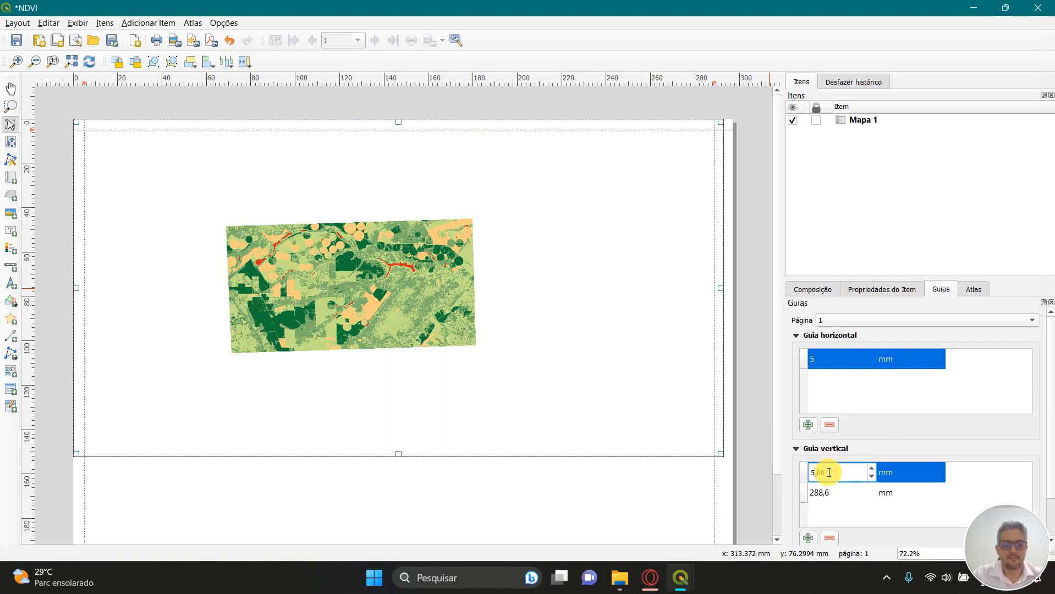
# - Display the page properties to check the page width for positioning the second vertical guide
pyautogui.doubleClick(839, 491)
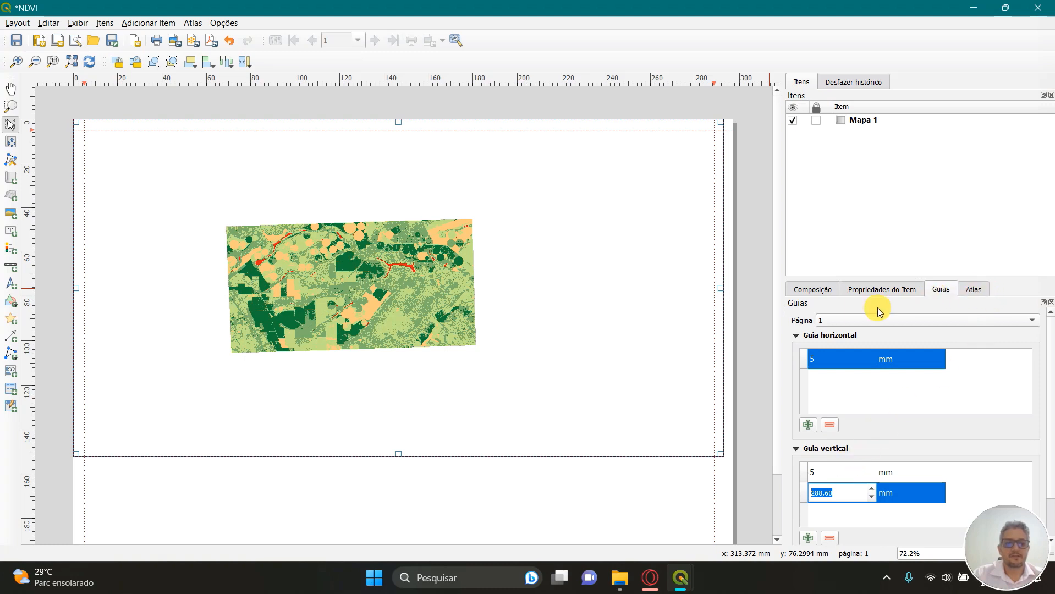
pyautogui.rightClick(606, 485)
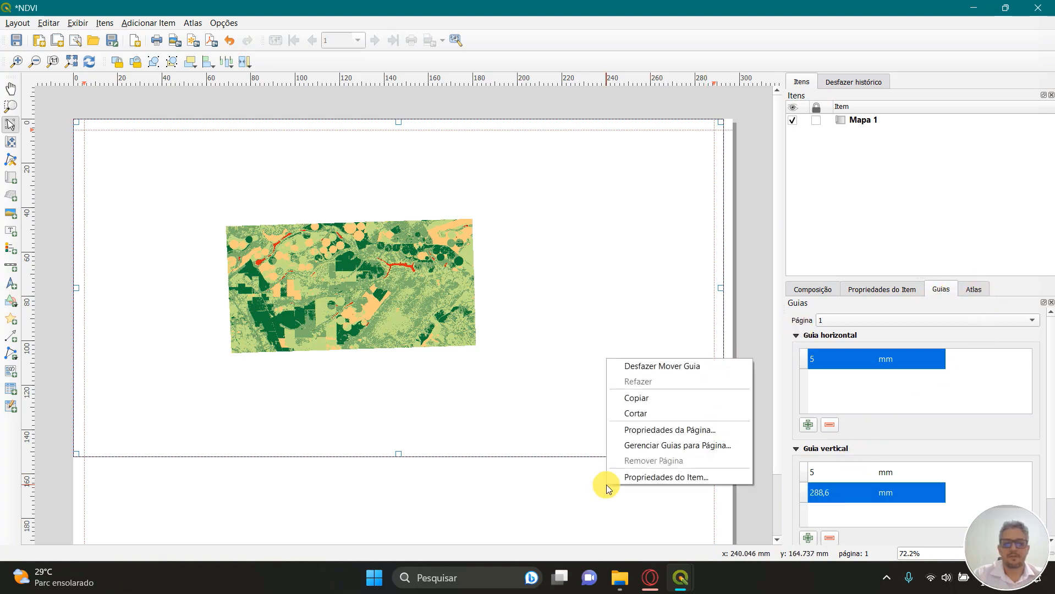
pyautogui.click(673, 445)
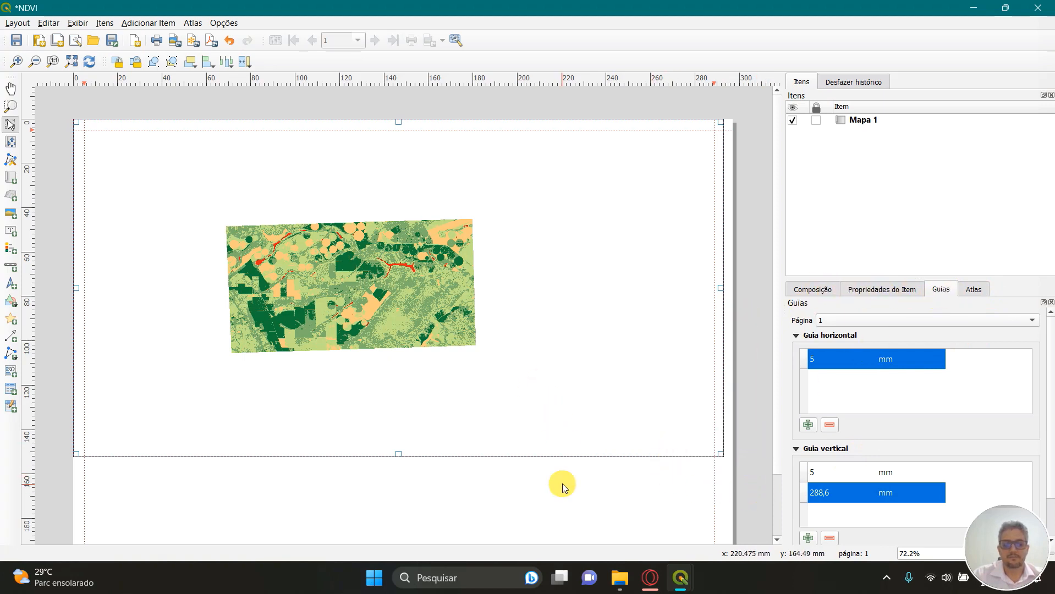
pyautogui.scroll(-1, 578, 483)
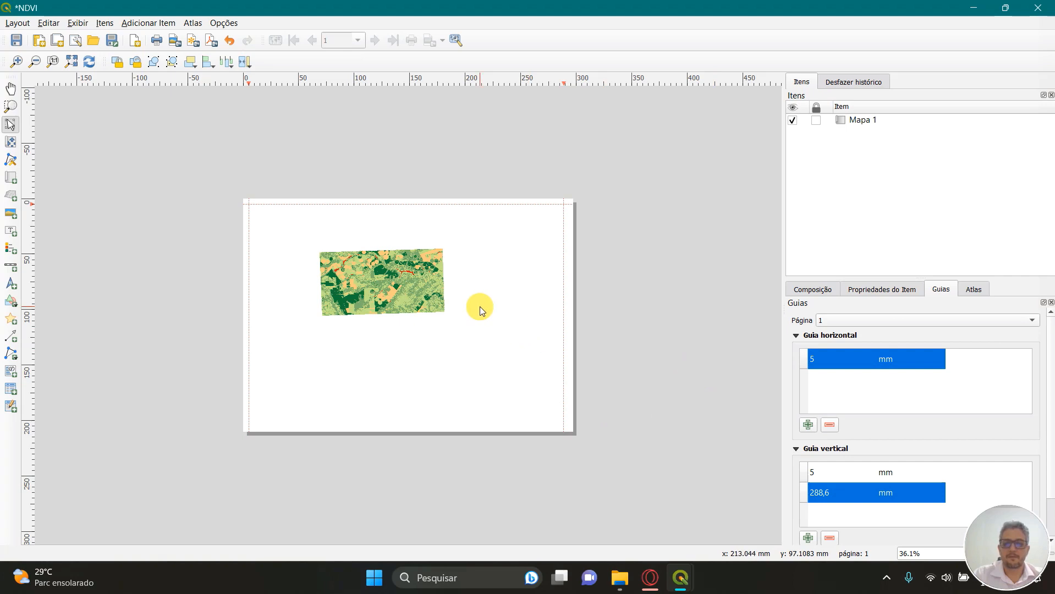
pyautogui.rightClick(506, 419)
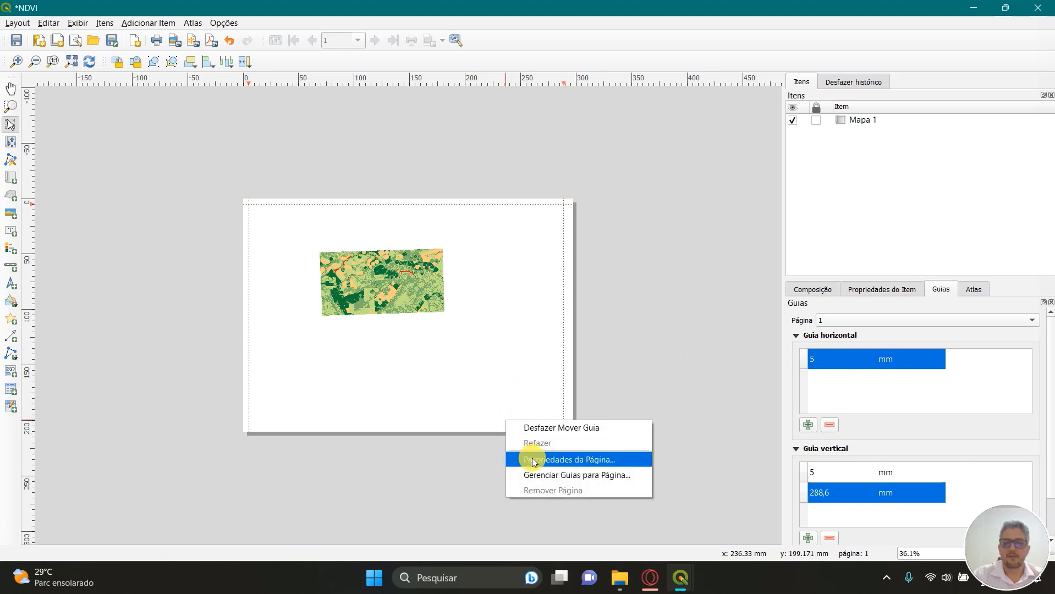
pyautogui.click(555, 464)
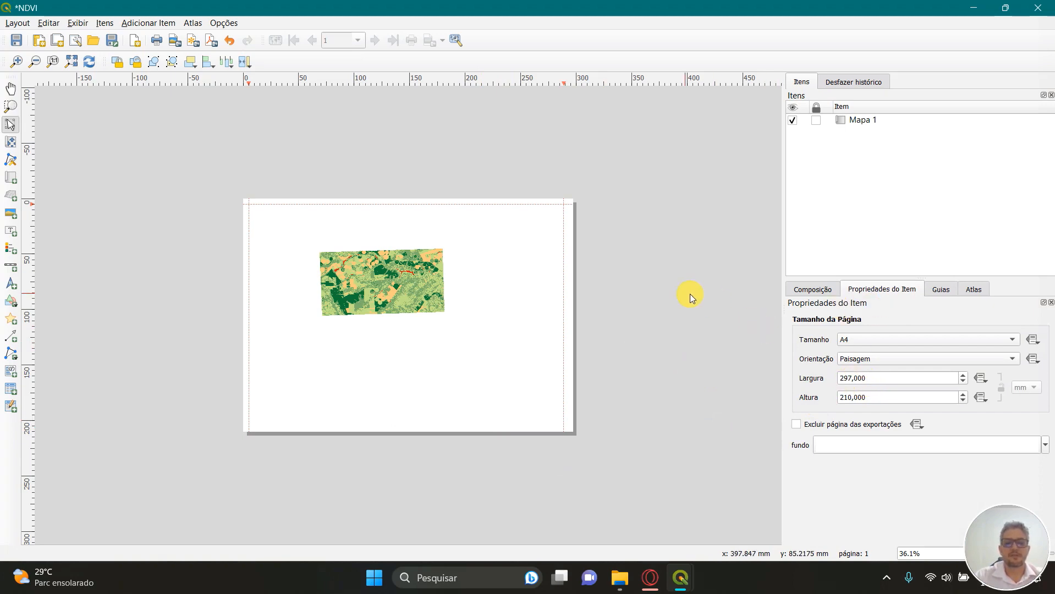
# - Set the vertical guide near the page's right edge to 292 mm
pyautogui.click(939, 290)
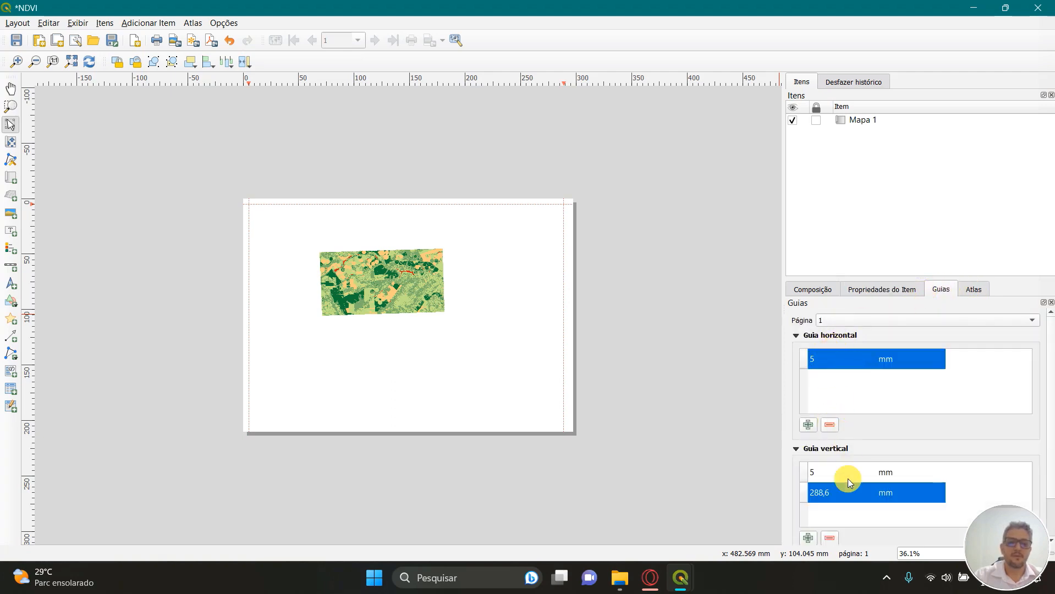
pyautogui.doubleClick(824, 491)
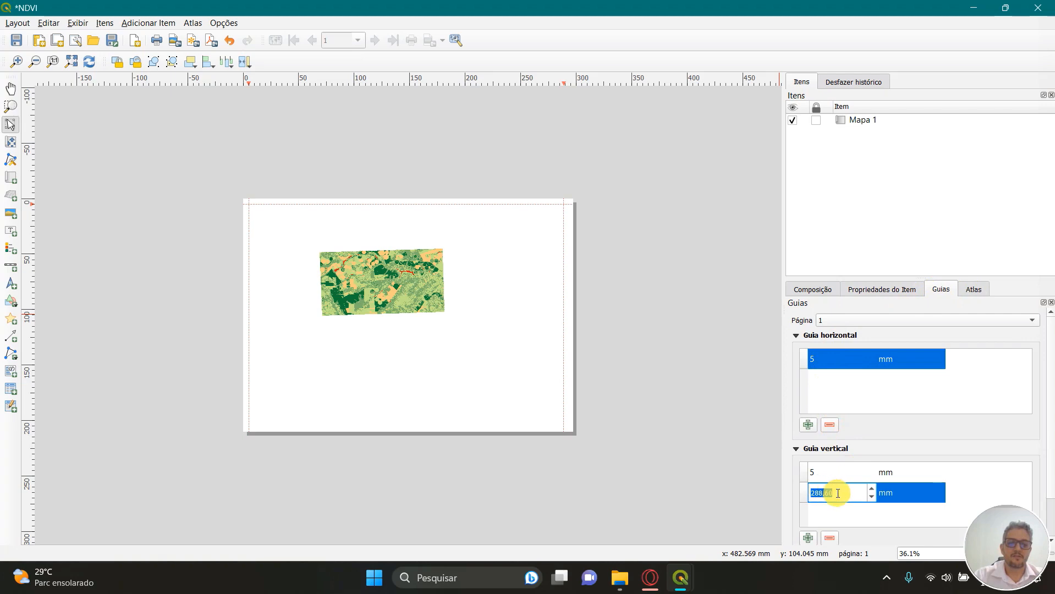
pyautogui.write('292')
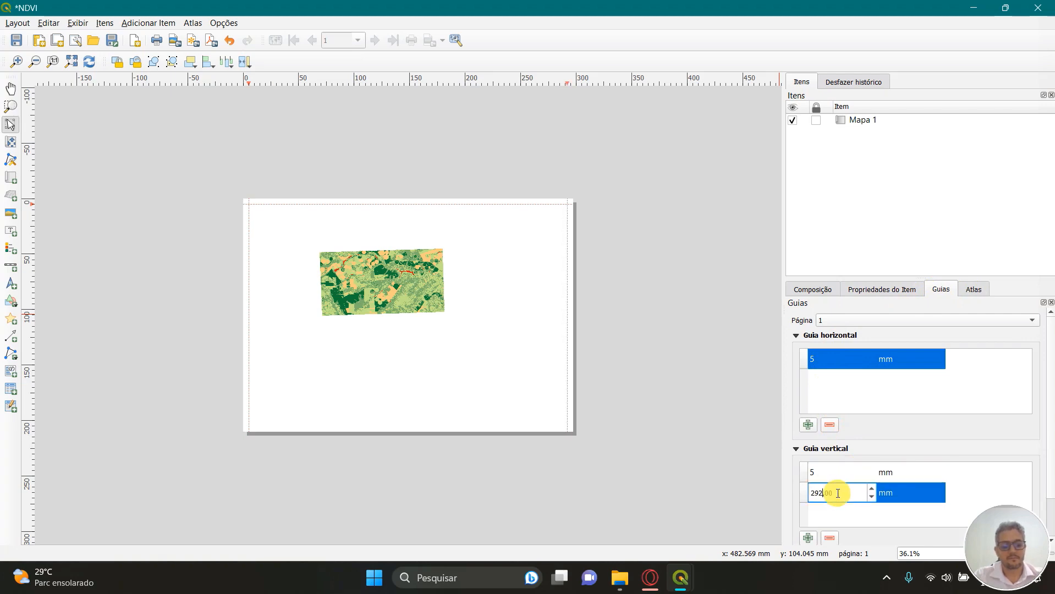
pyautogui.click(880, 396)
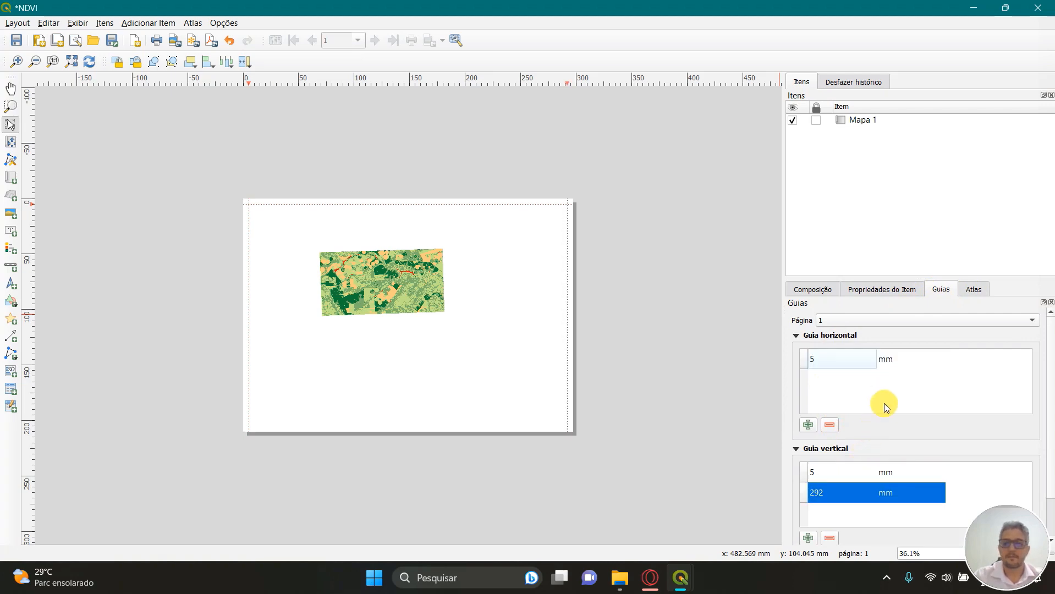
# - Resize the map frame to meet the three guides, with its lower edge about 148 mm from the top of the page
pyautogui.scroll(2, 370, 251)
pyautogui.scroll(-1, 269, 191)
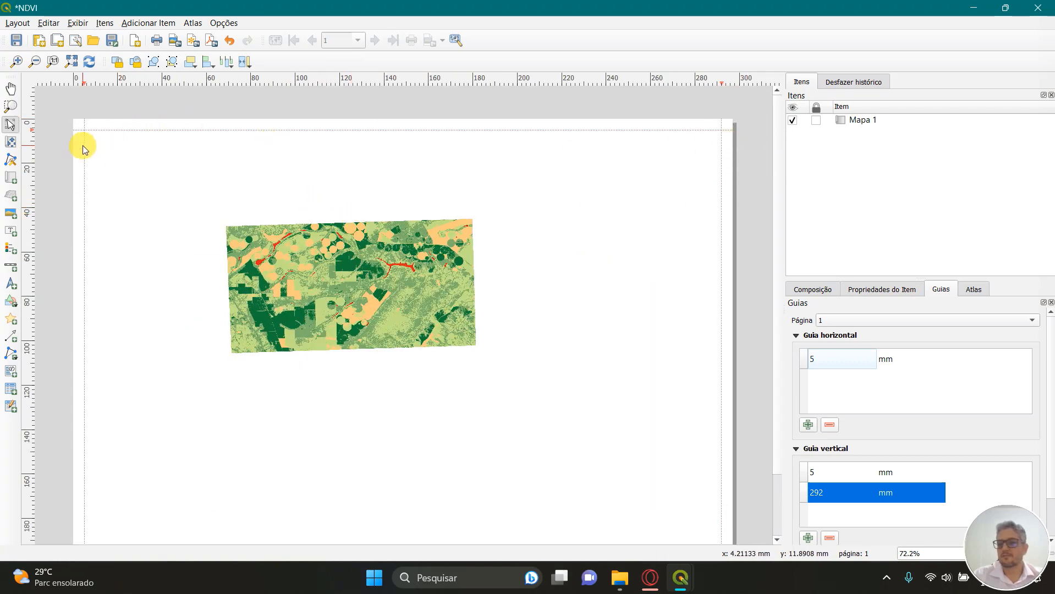
pyautogui.click(310, 316)
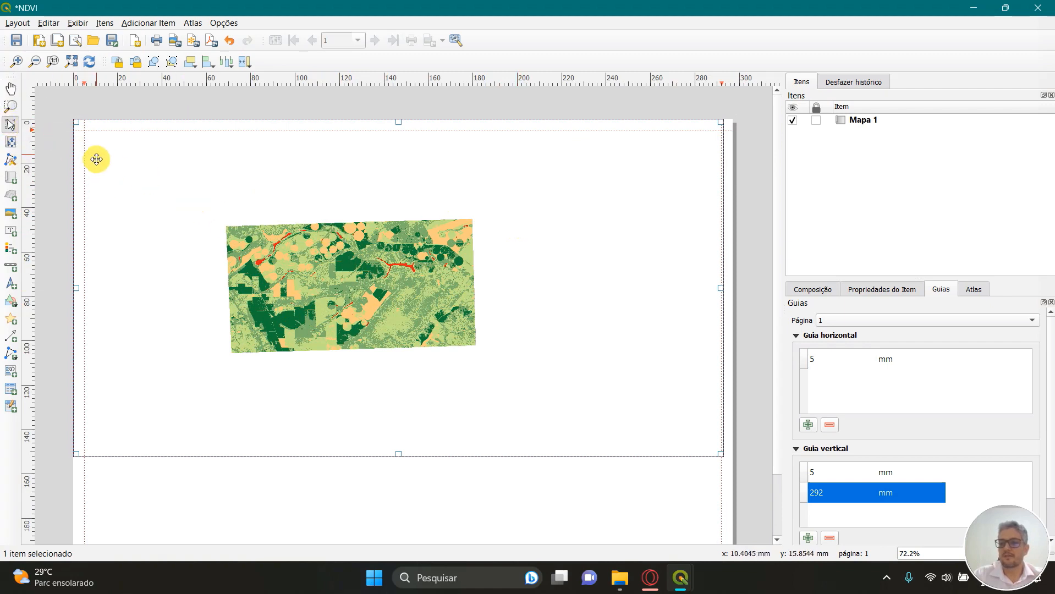
pyautogui.moveTo(74, 121); pyautogui.dragTo(87, 133)
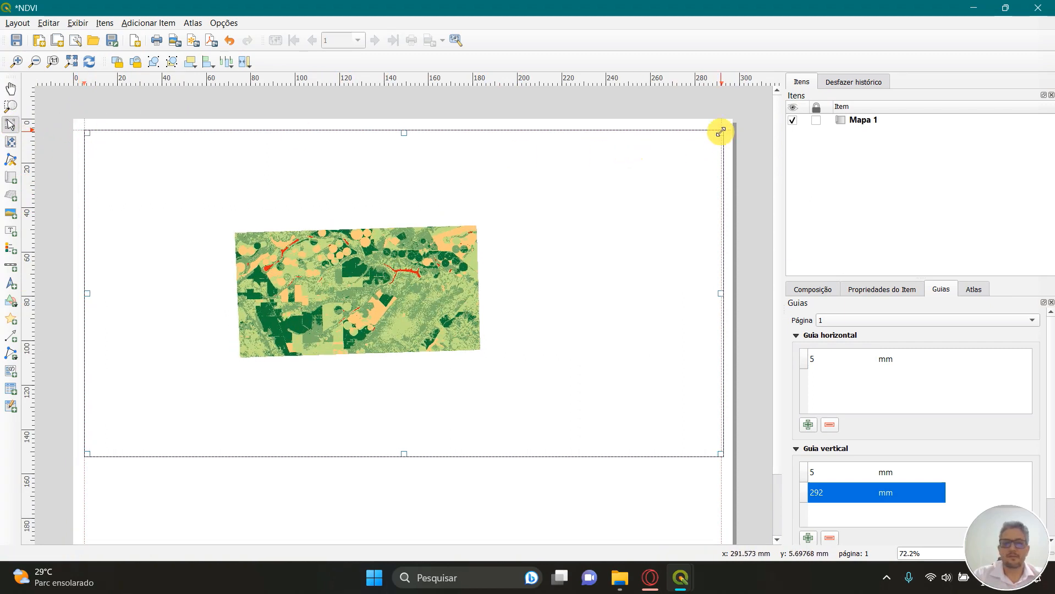
pyautogui.moveTo(721, 133); pyautogui.dragTo(718, 132)
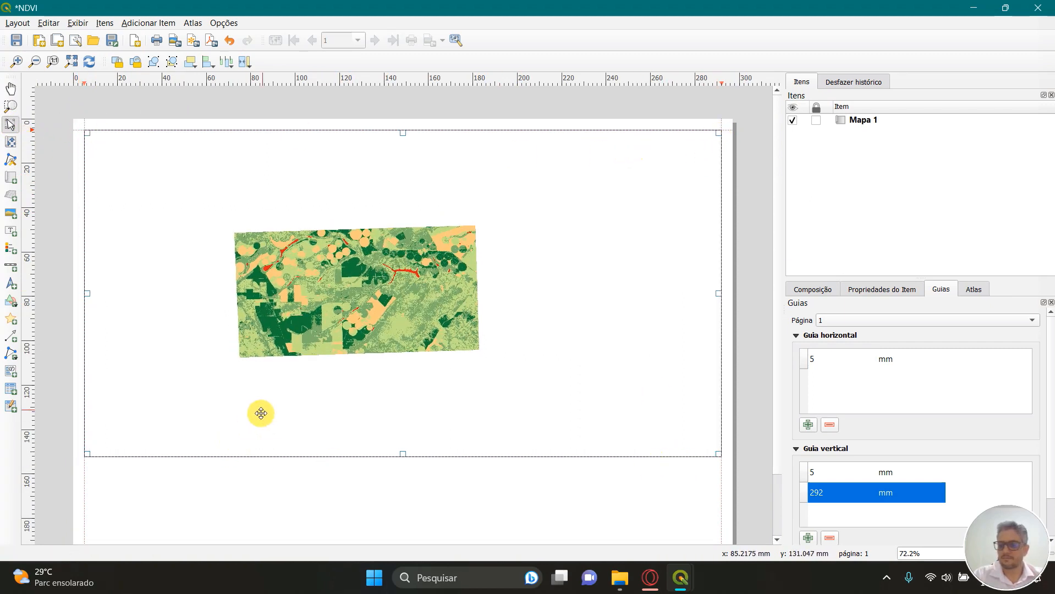
pyautogui.moveTo(411, 451); pyautogui.dragTo(410, 438)
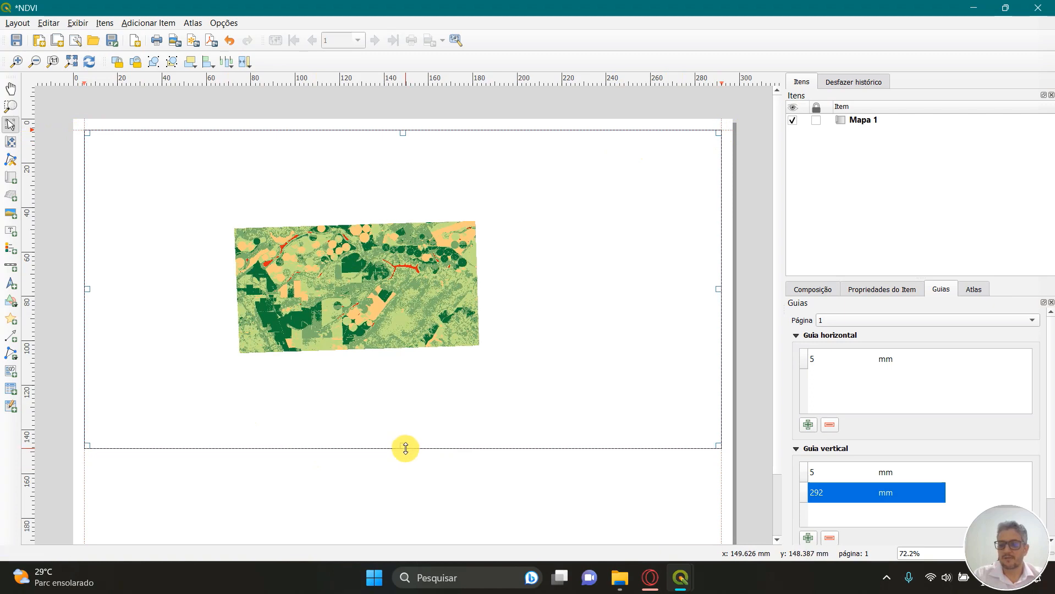
# - Enlarge the NDVI raster within the map frame and move the map content so the whole raster sits centred
pyautogui.scroll(-1, 435, 464)
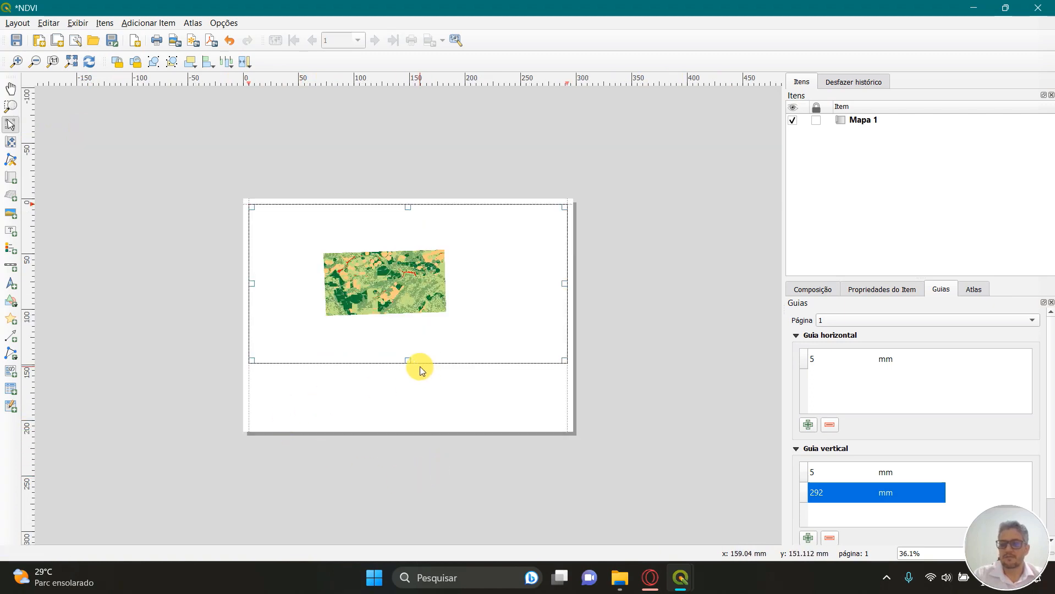
pyautogui.click(12, 143)
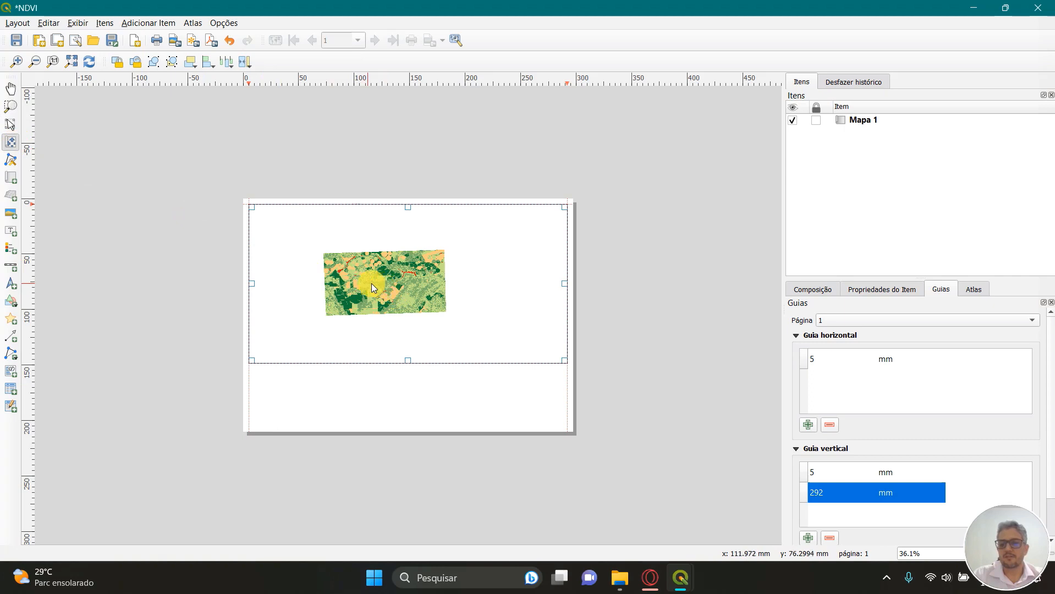
pyautogui.scroll(3, 376, 292)
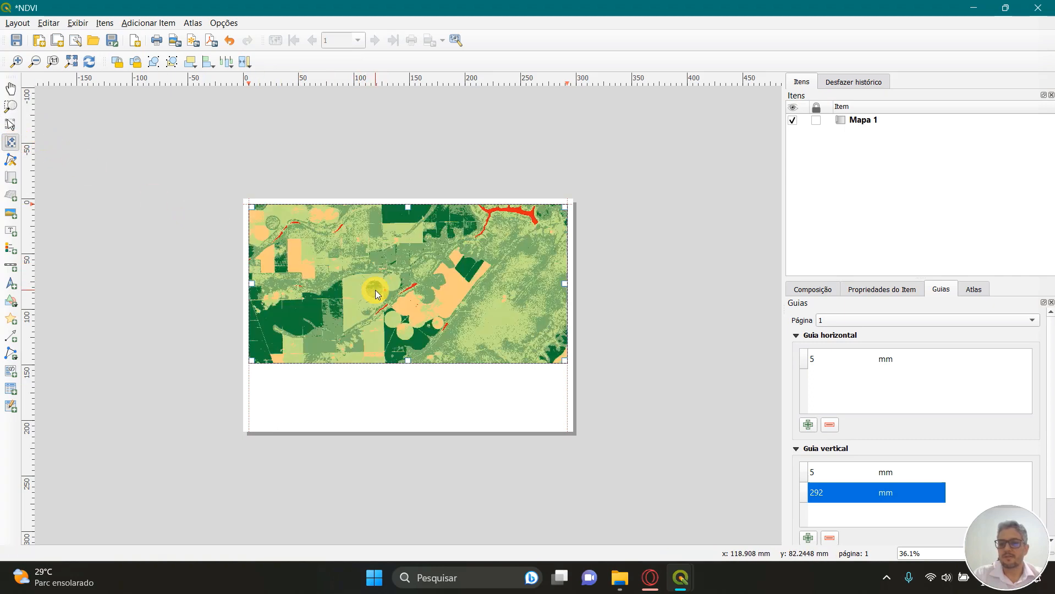
pyautogui.scroll(-3, 380, 286)
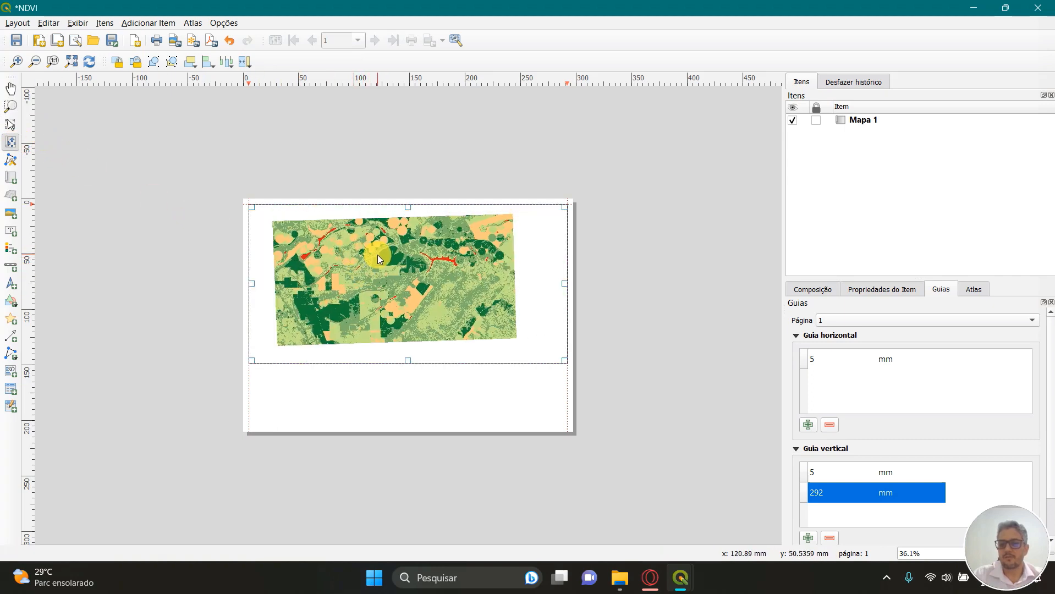
pyautogui.moveTo(399, 253); pyautogui.dragTo(411, 257)
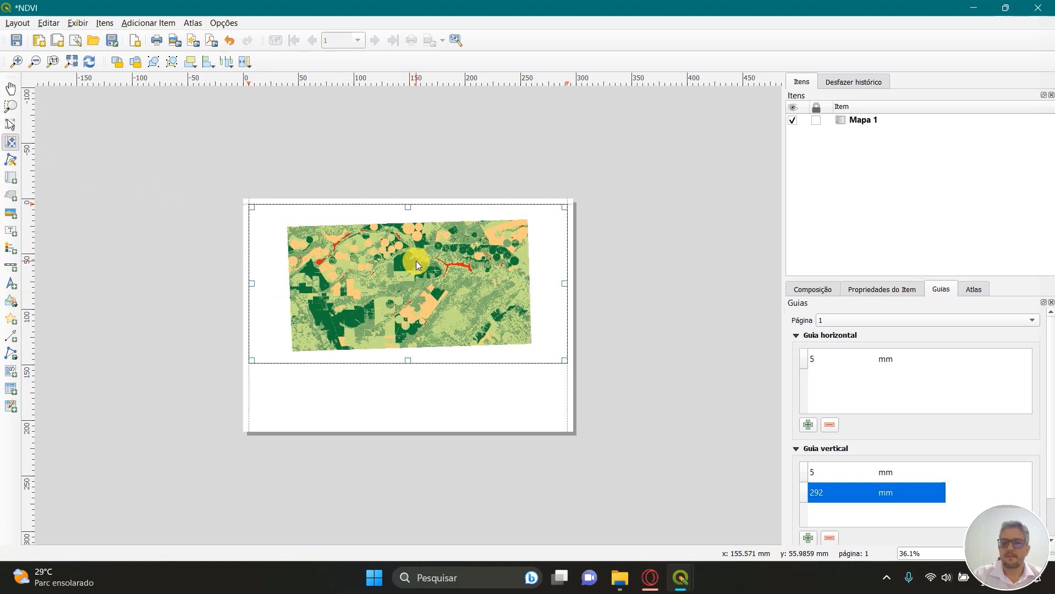
pyautogui.scroll(-3, 416, 261)
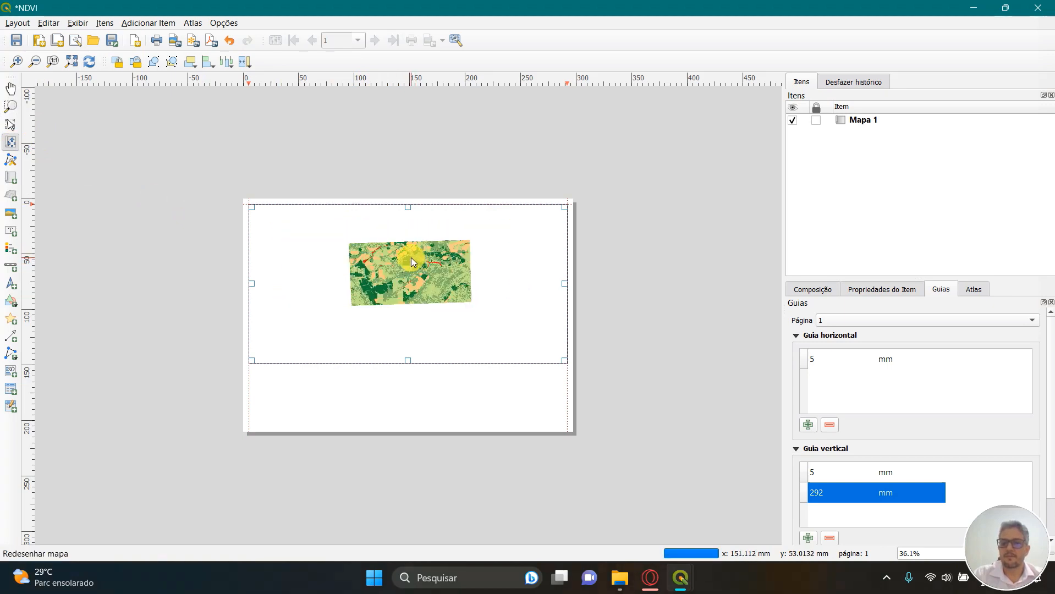
pyautogui.scroll(3, 411, 258)
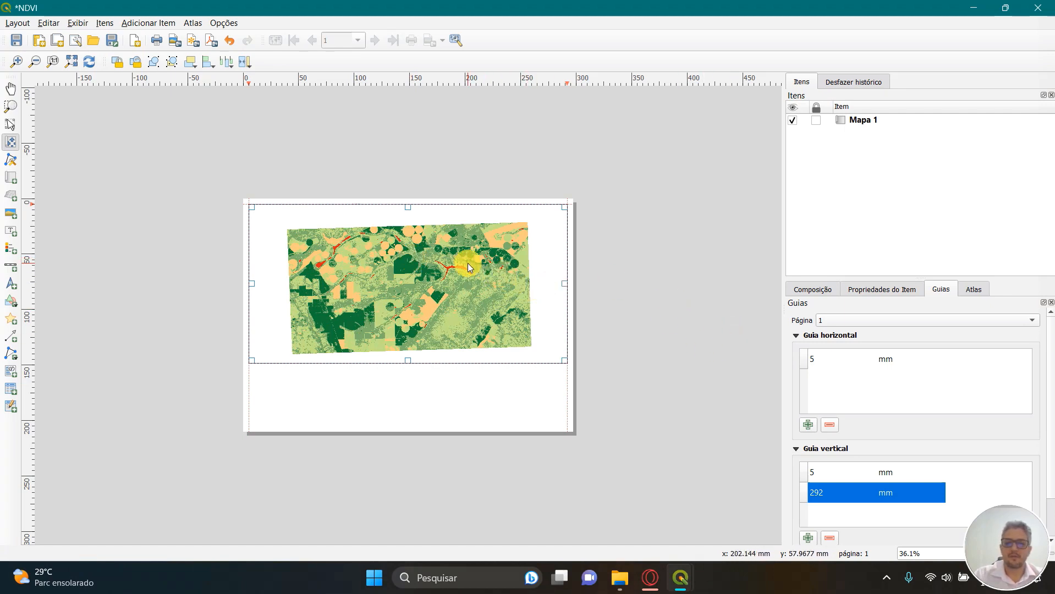
# - Set the scale of the selected map to 150000 in its item properties
pyautogui.click(896, 290)
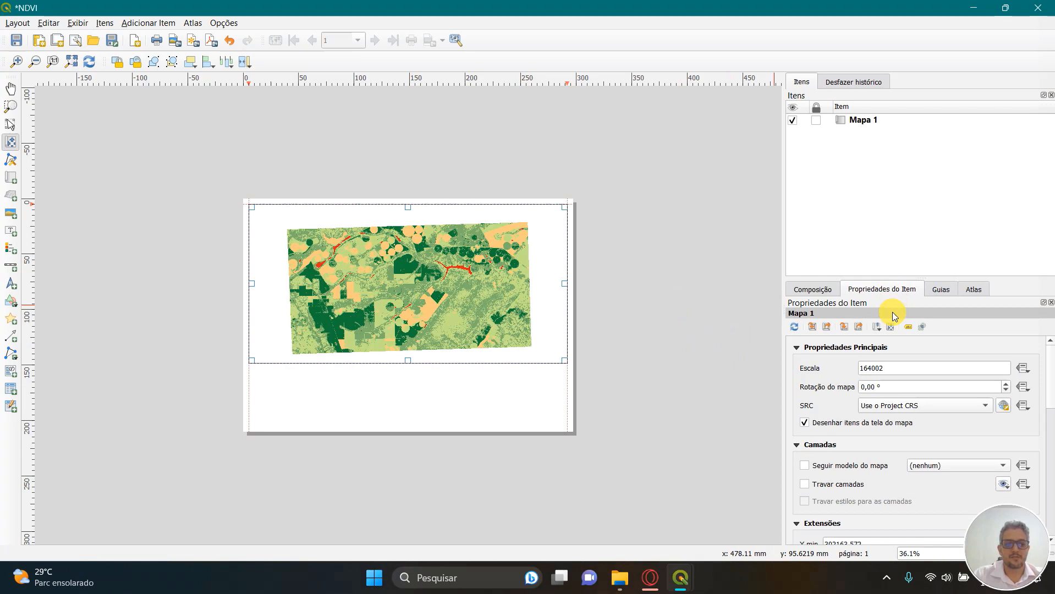
pyautogui.click(890, 367)
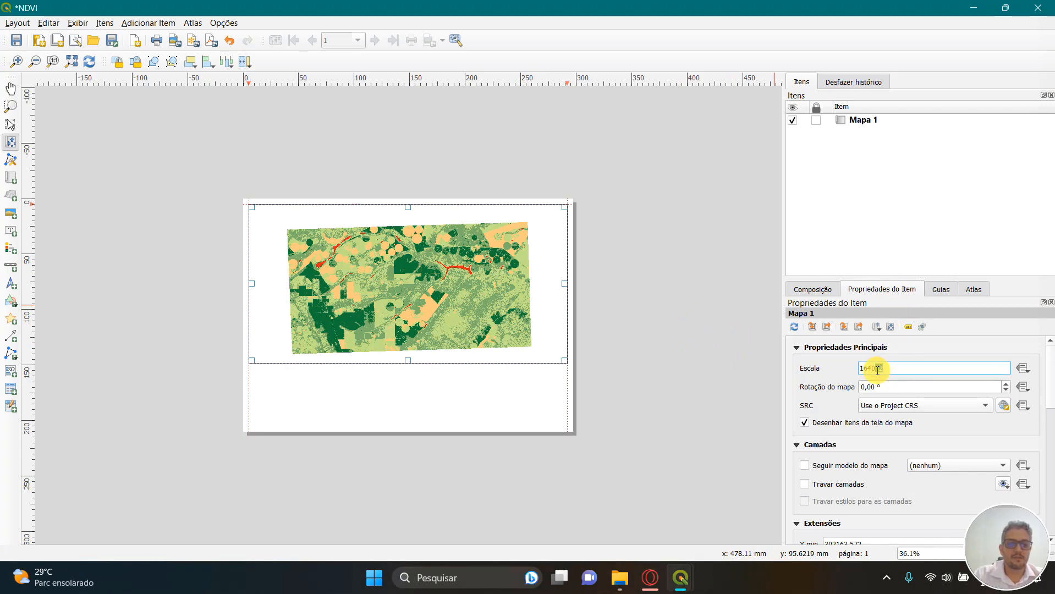
pyautogui.moveTo(877, 369); pyautogui.dragTo(855, 370)
pyautogui.write('15')
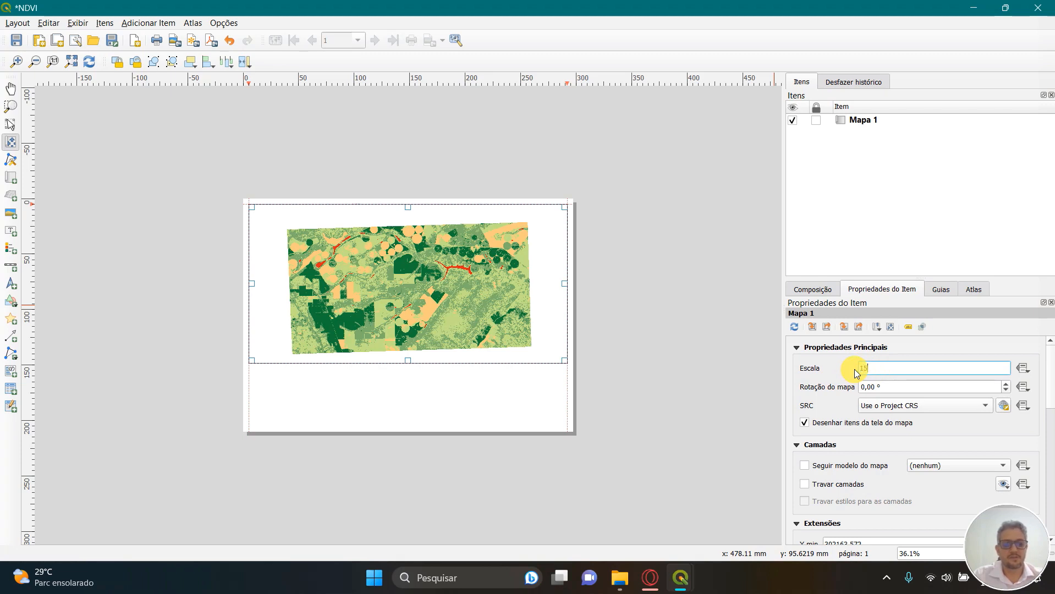
pyautogui.write('0000')
pyautogui.click(902, 388)
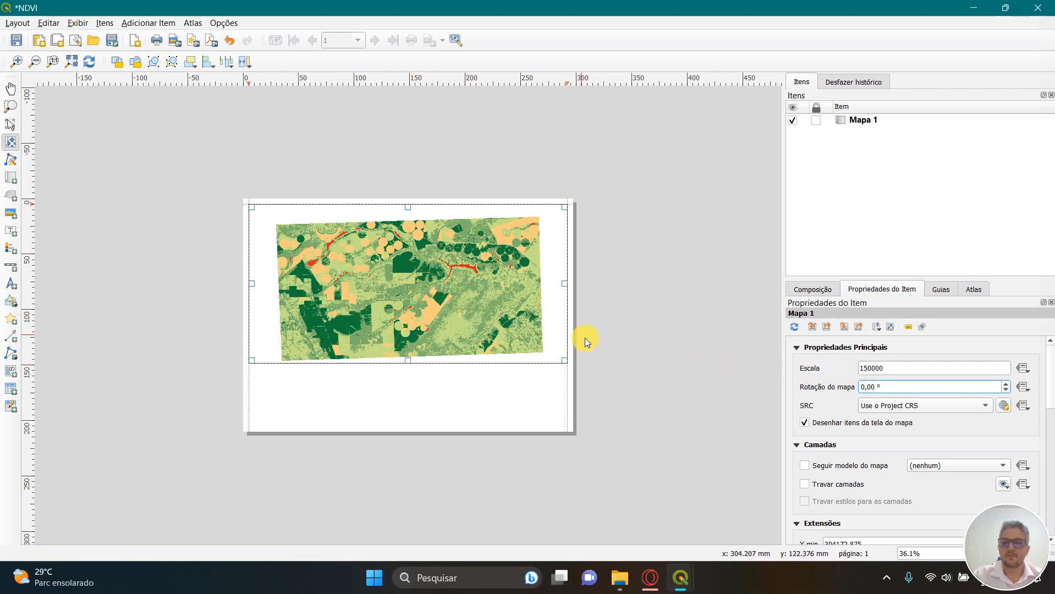
# - Set the map's scale to 160000 so the whole raster fits within the frame with a wider margin
pyautogui.click(867, 368)
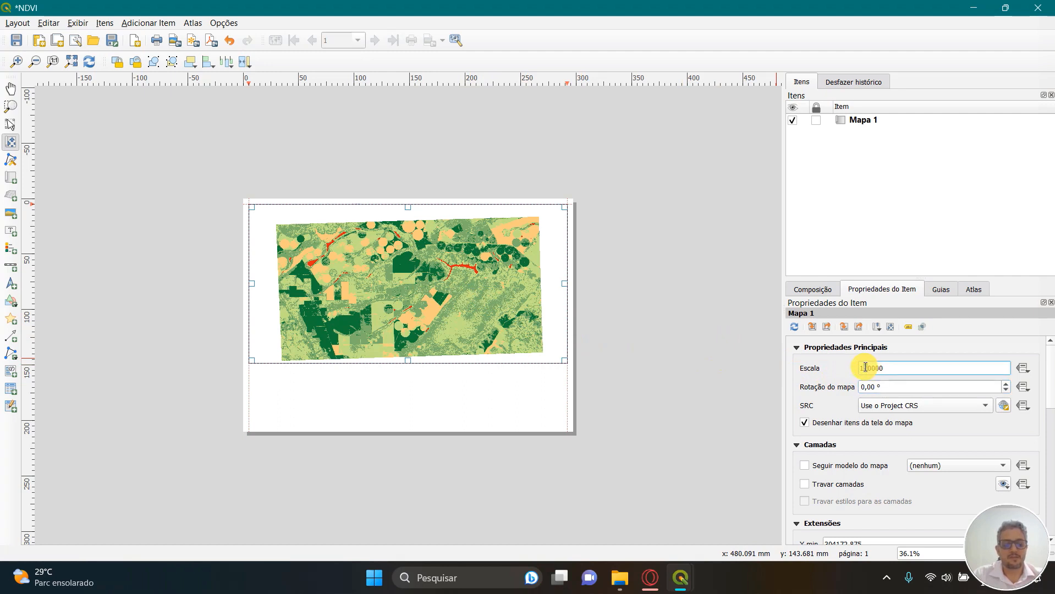
pyautogui.press('Return')
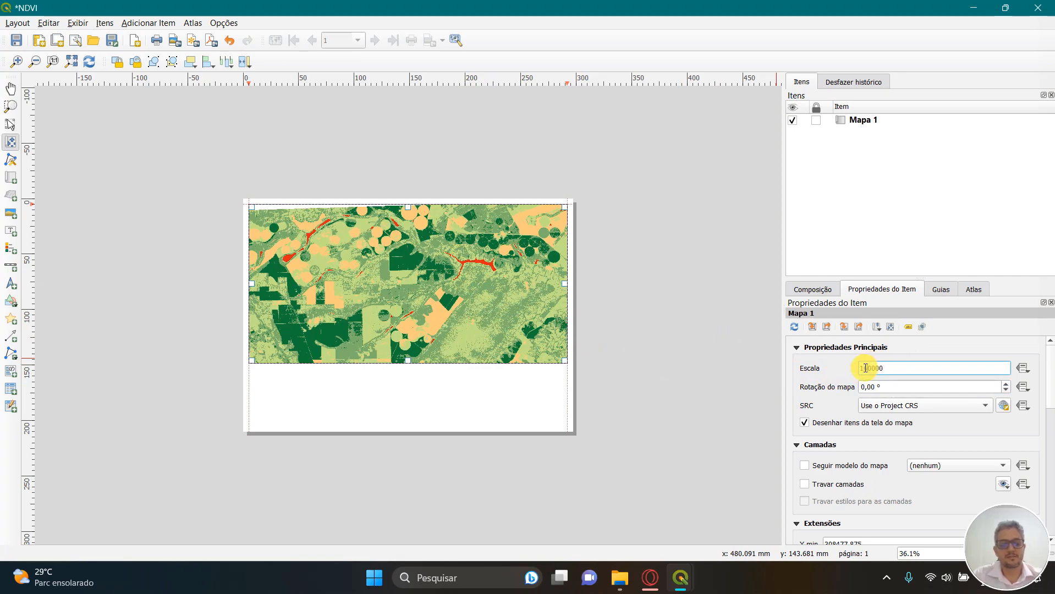
pyautogui.click(916, 390)
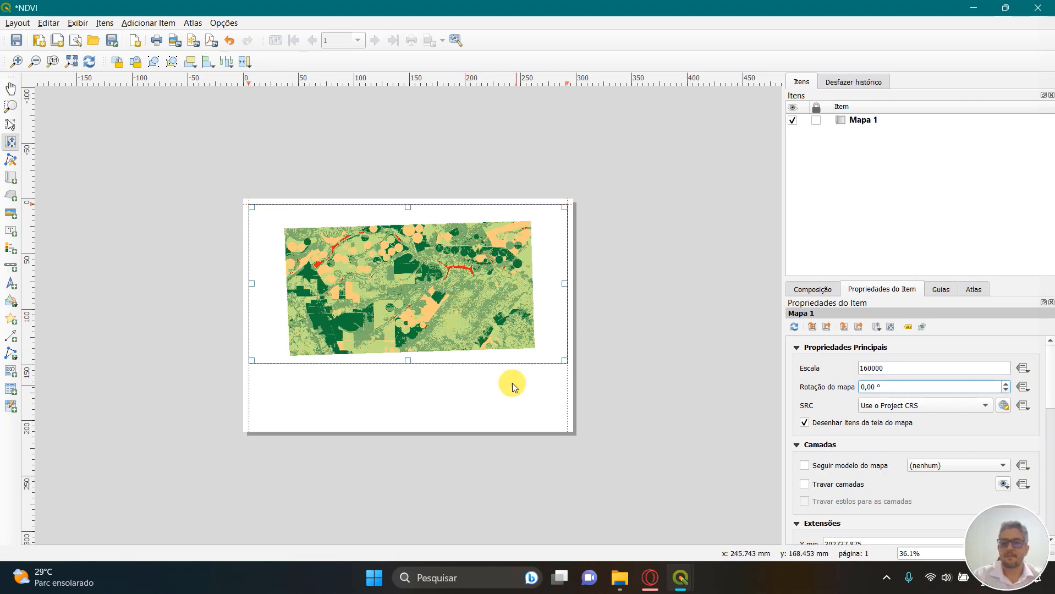
pyautogui.click(527, 397)
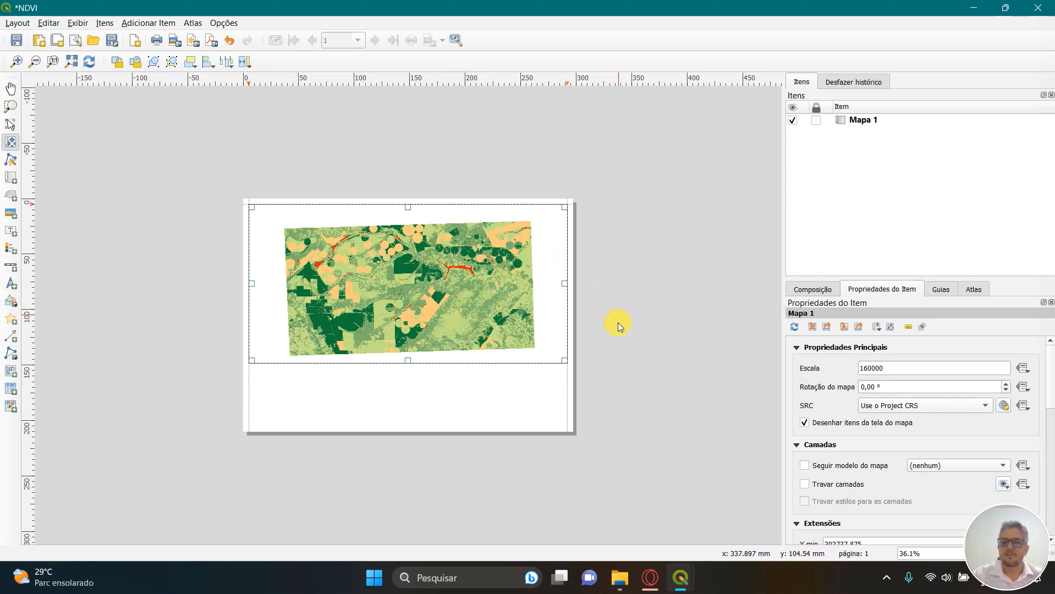
# - Switch from moving item content to selecting items, clear the selection and select the map frame again
pyautogui.click(17, 136)
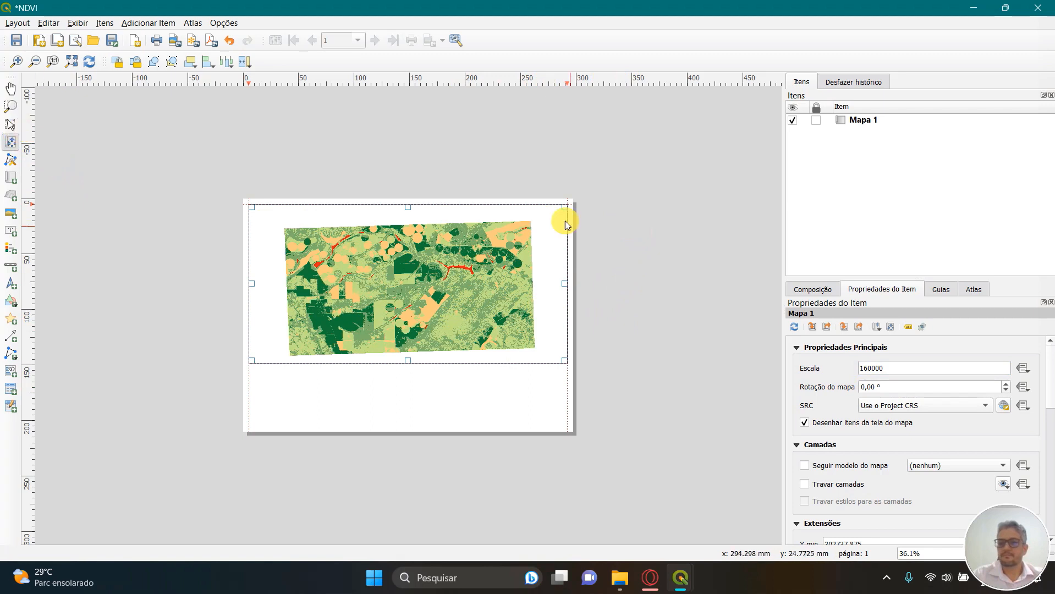
pyautogui.click(12, 125)
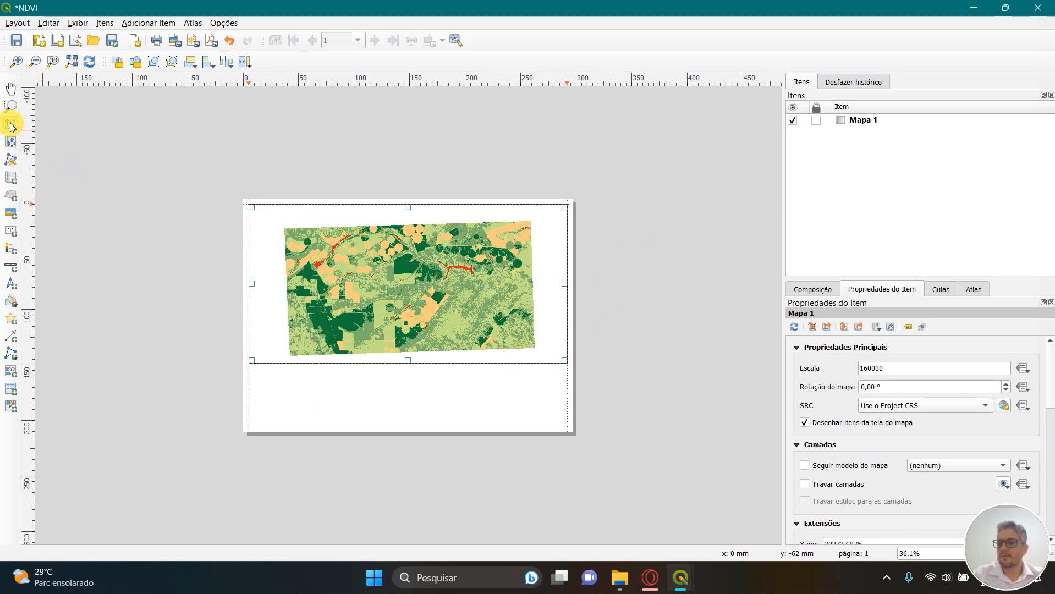
pyautogui.click(602, 385)
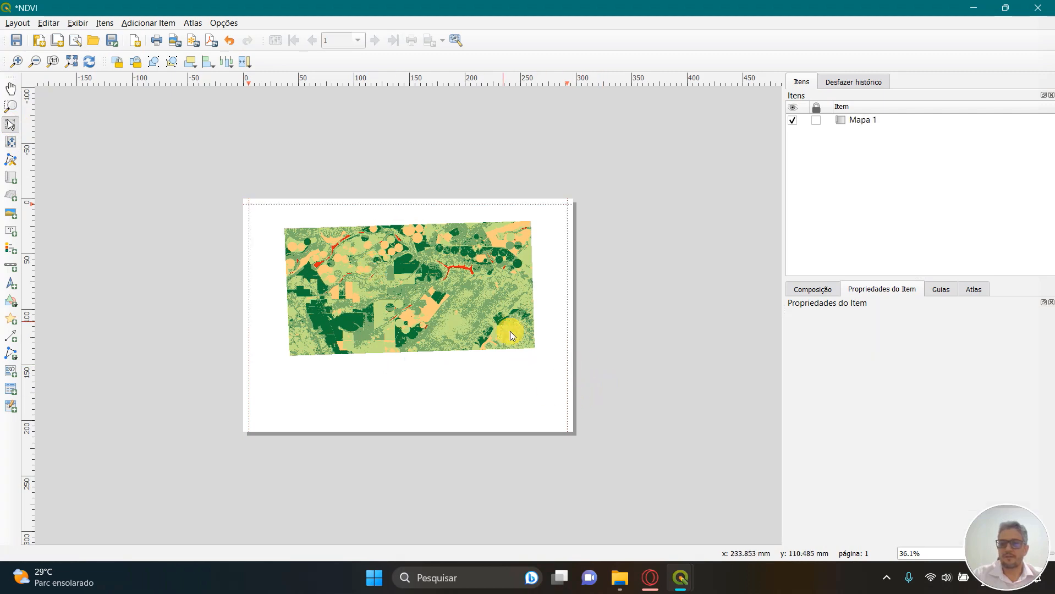
pyautogui.click(482, 299)
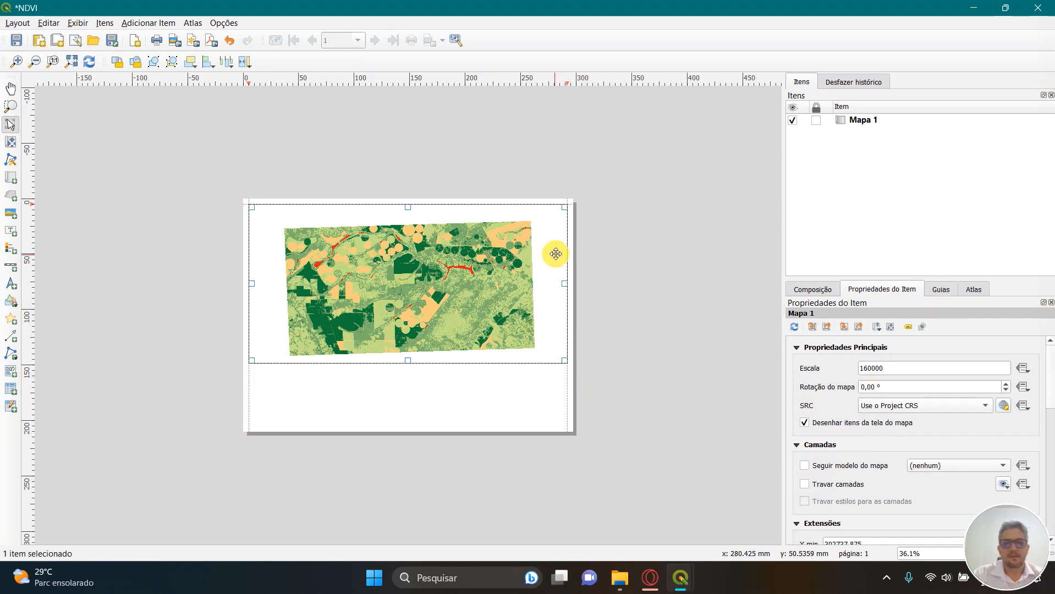
pyautogui.click(564, 216)
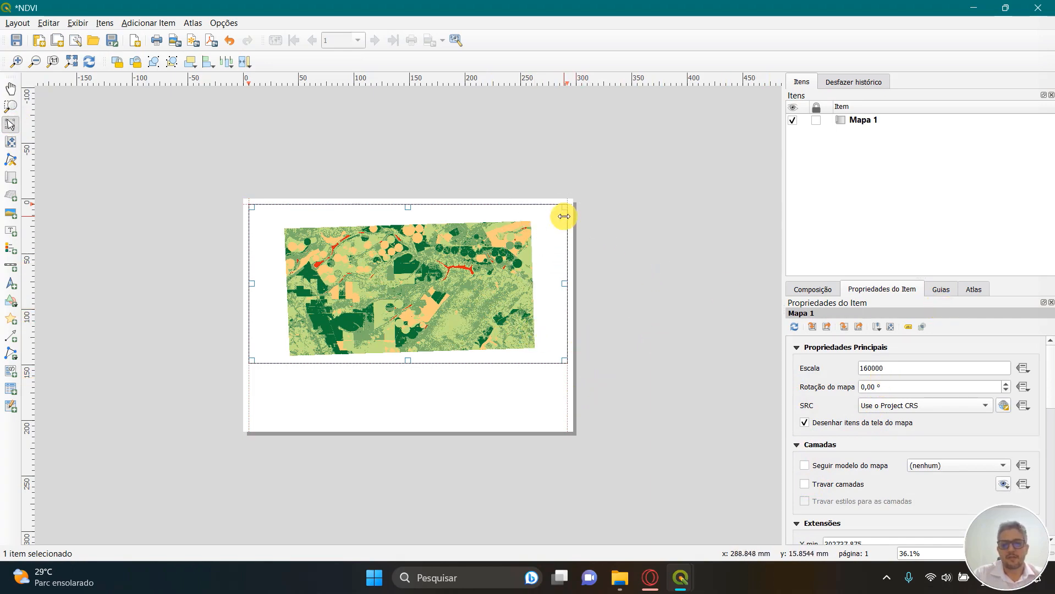
# - Enable the Moldura outline around the map item, widening the properties area for easier access
pyautogui.scroll(1, 563, 216)
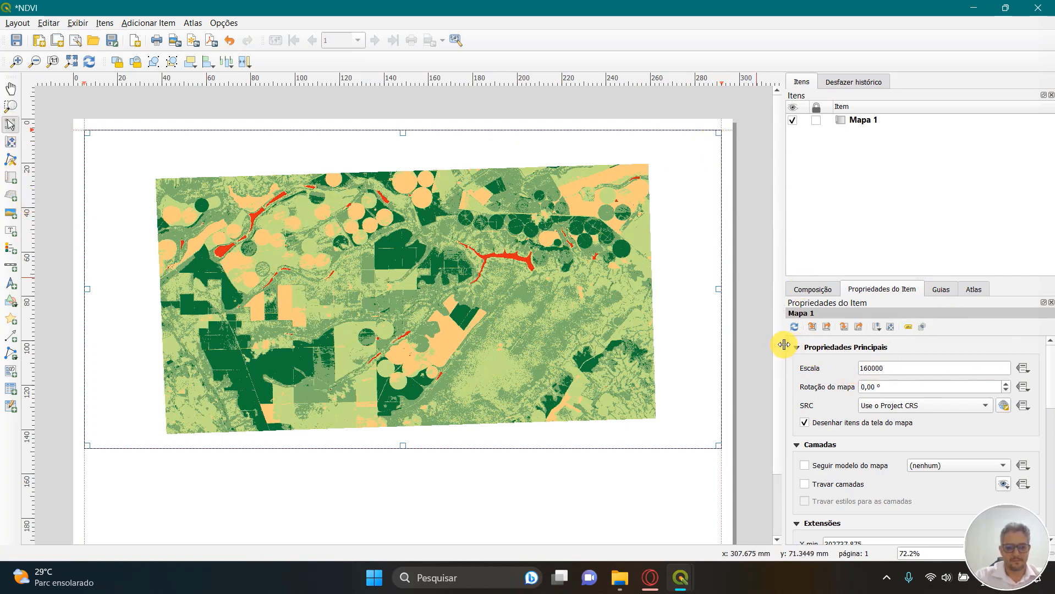
pyautogui.moveTo(784, 344); pyautogui.dragTo(756, 344)
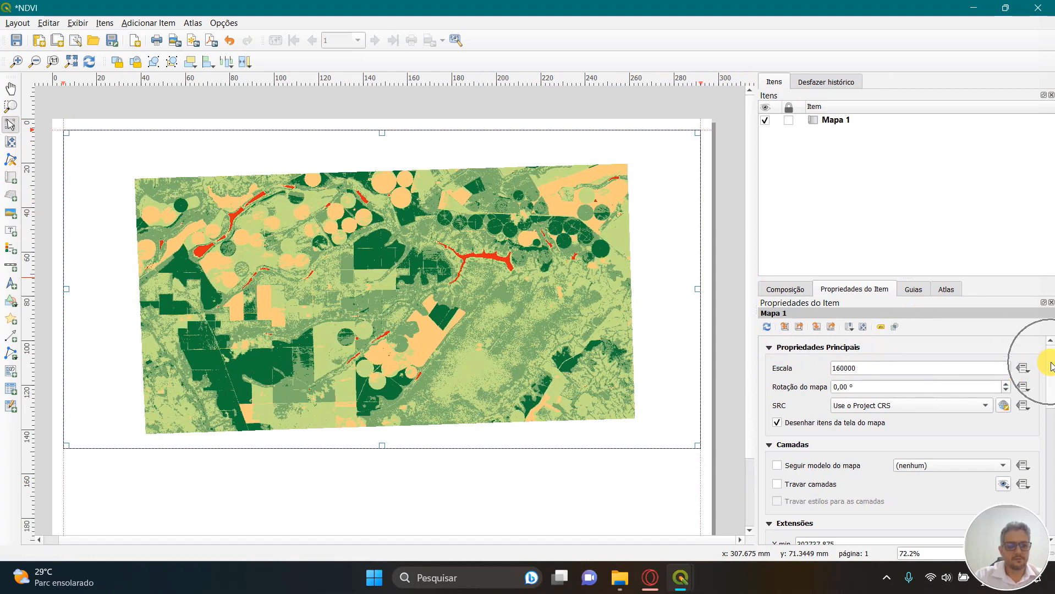
pyautogui.moveTo(1051, 366); pyautogui.dragTo(1051, 444)
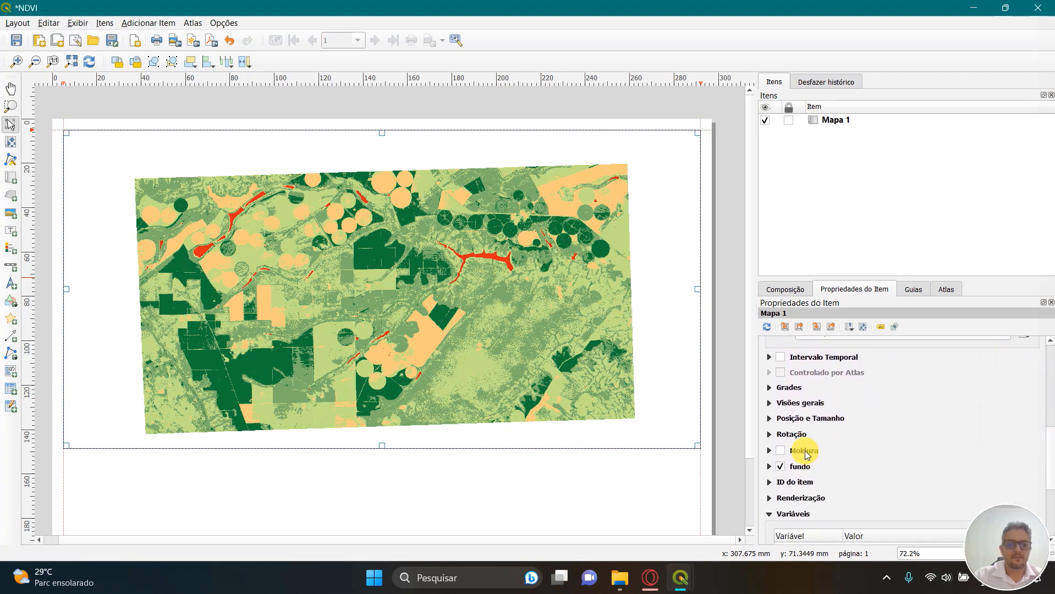
pyautogui.click(781, 451)
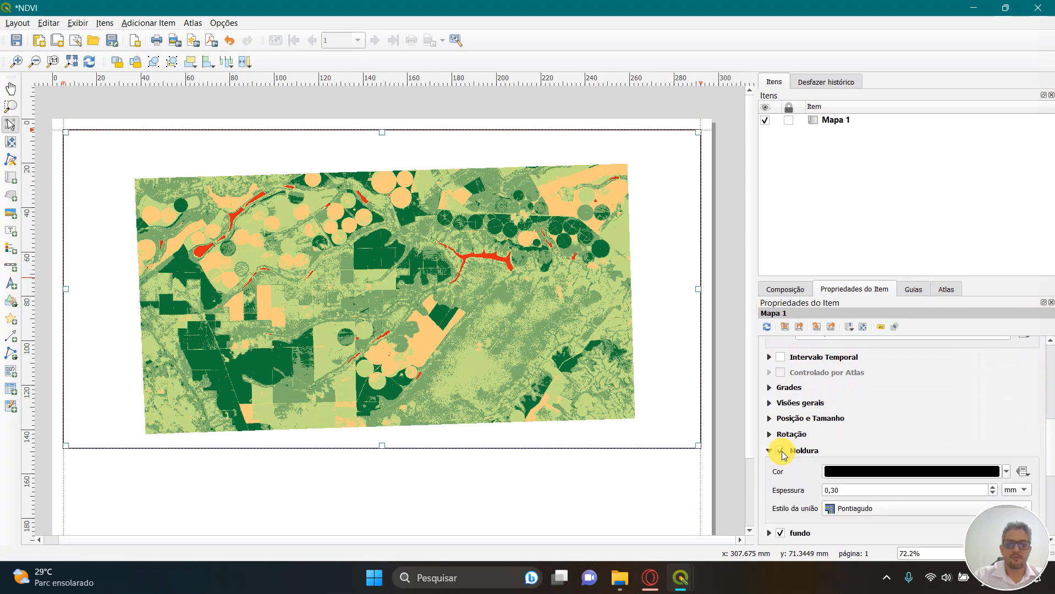
# - Add a coordinate grid to the map and open the new grid's properties for editing
pyautogui.click(770, 388)
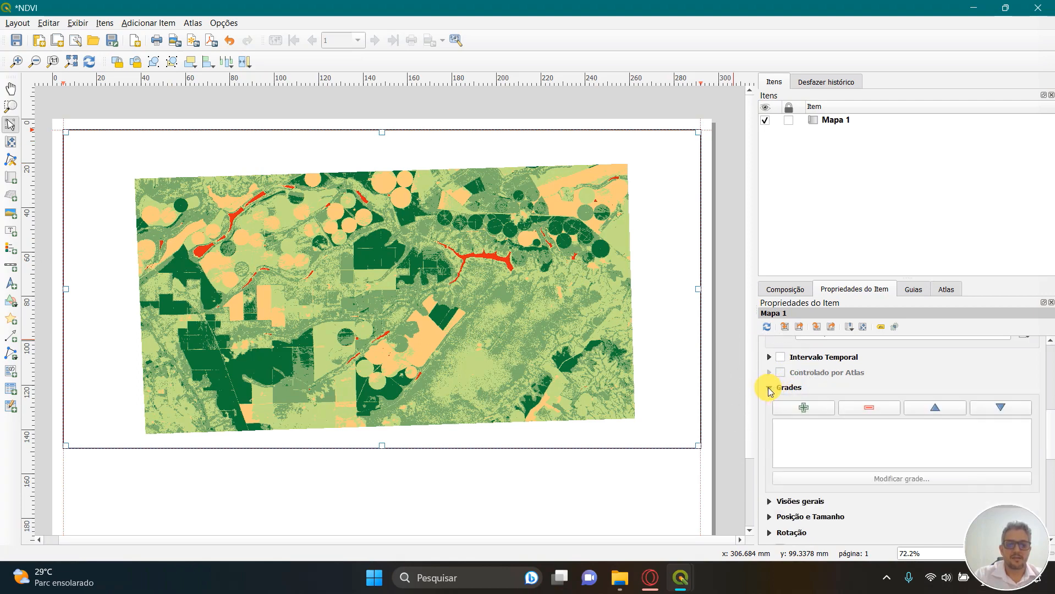
pyautogui.click(803, 409)
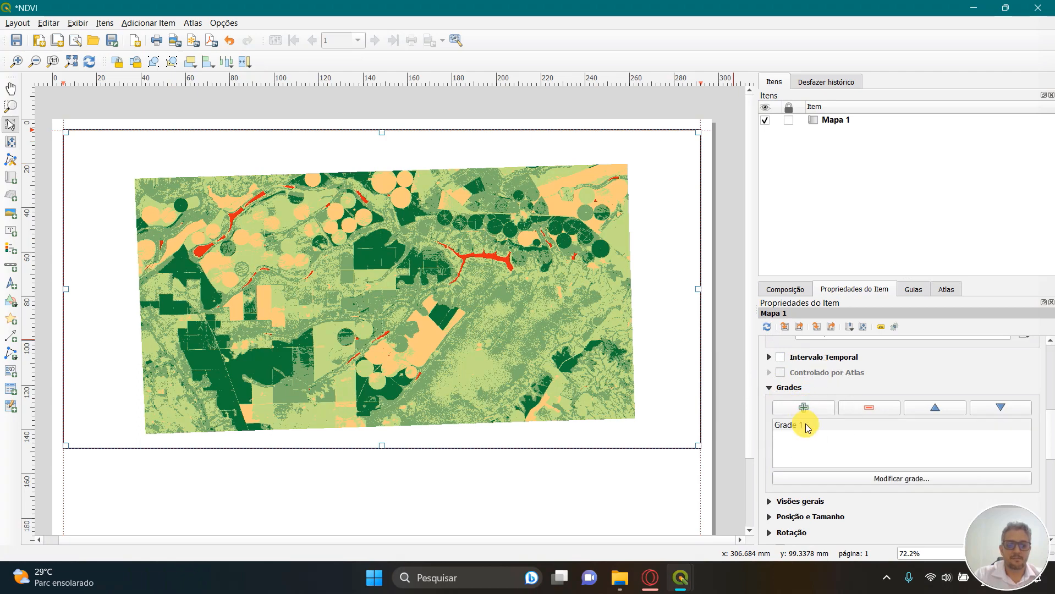
pyautogui.click(801, 425)
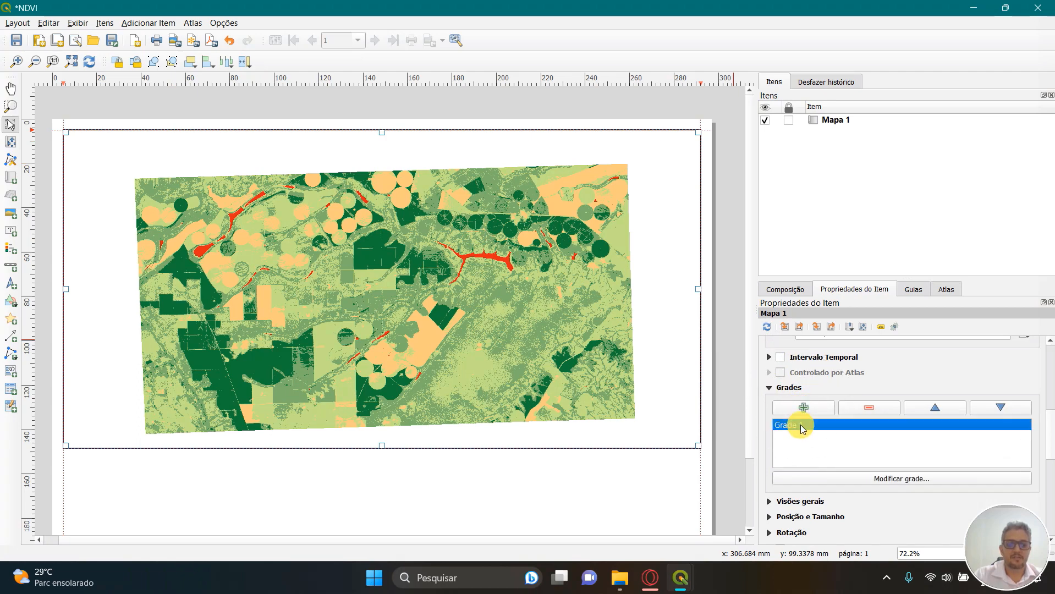
pyautogui.click(892, 479)
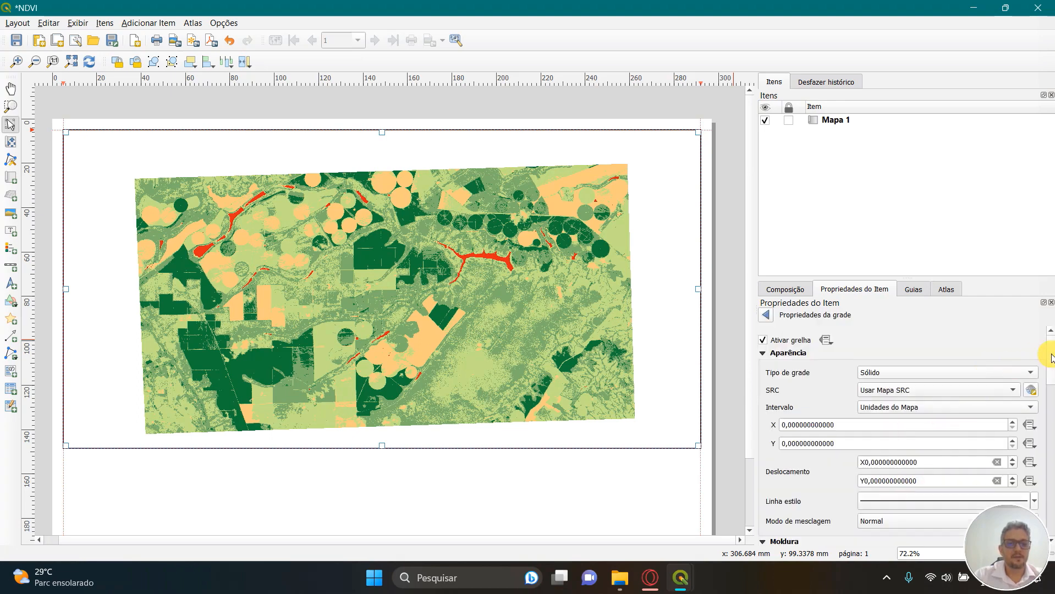
# - Set the grid type to Apenas molduras e anotações and its SRC to EPSG:31983 - SIRGAS 2000 / UTM zone 23S
pyautogui.scroll(-2, 1050, 360)
pyautogui.scroll(1, 1050, 360)
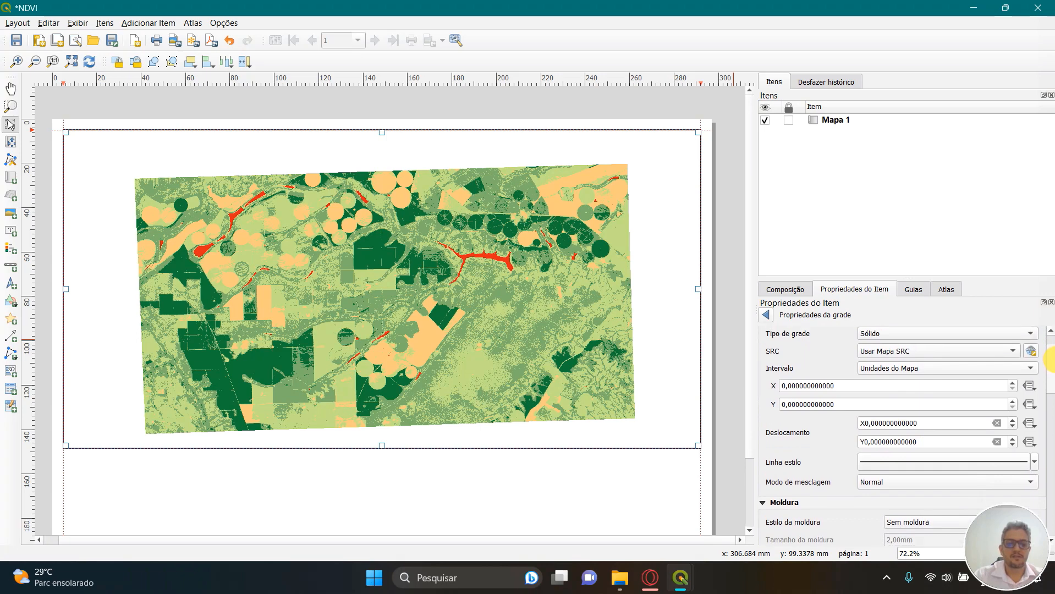
pyautogui.moveTo(1051, 360)
pyautogui.mouseDown()
pyautogui.moveTo(1053, 434)
pyautogui.moveTo(1054, 352)
pyautogui.mouseUp()
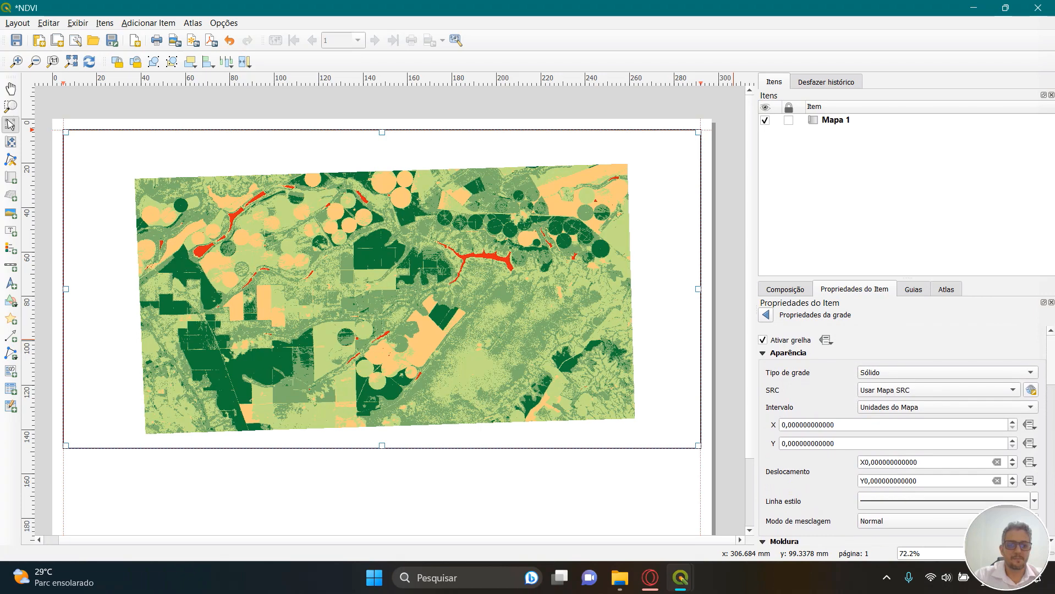
pyautogui.click(873, 370)
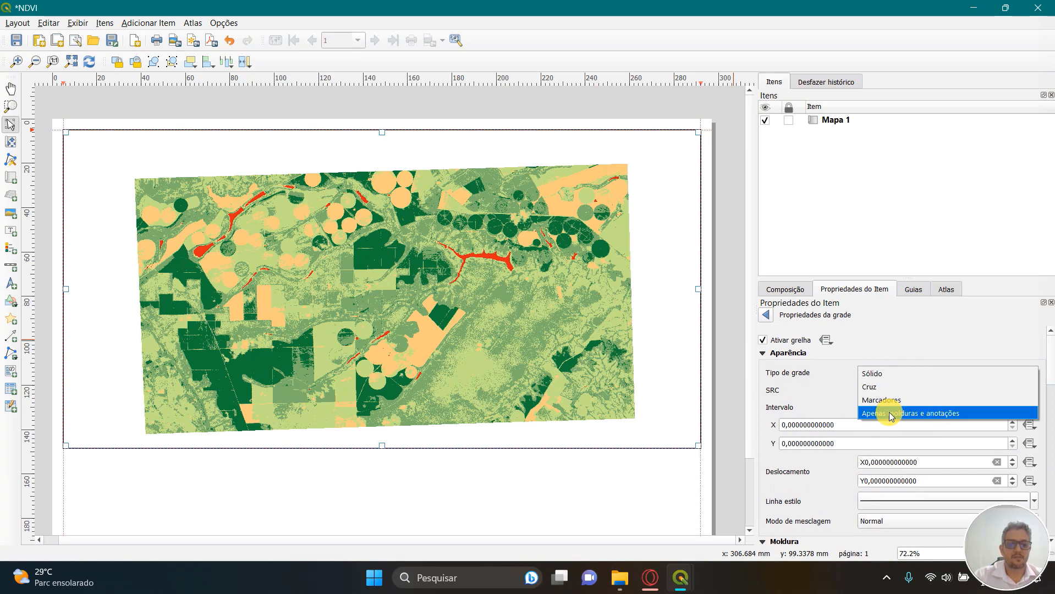
pyautogui.click(891, 414)
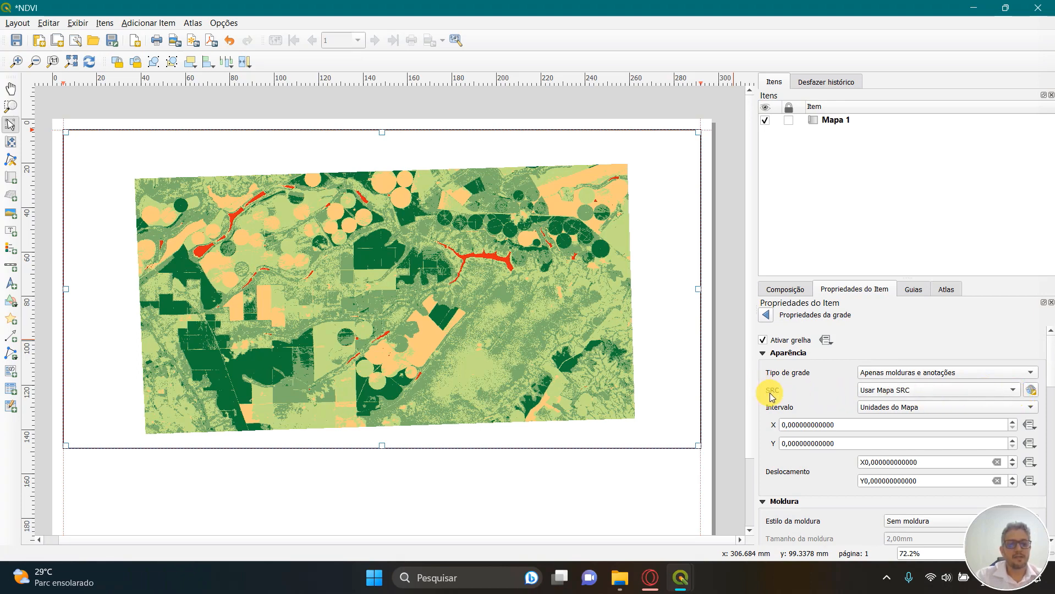
pyautogui.click(1014, 390)
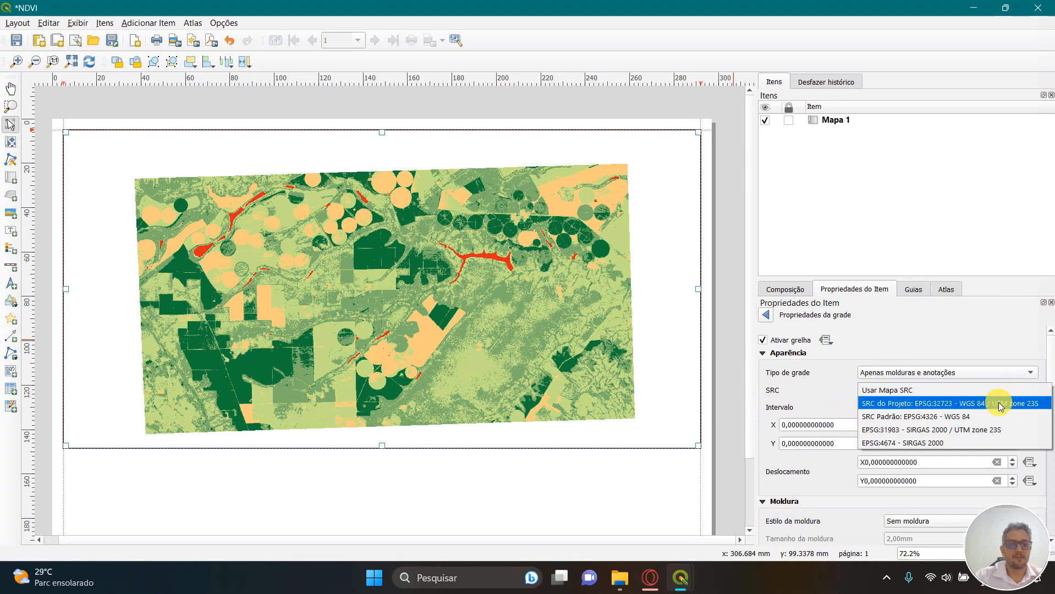
pyautogui.click(989, 431)
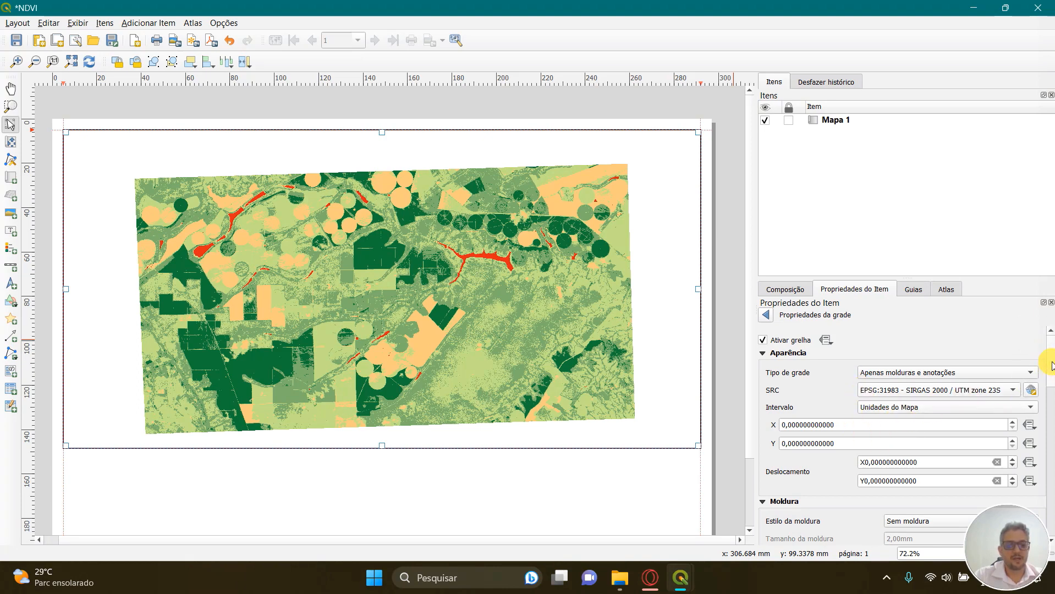
# - Enable Desenhar coordenadas for the grid and set both its X and Y intervals to 50000 map units
pyautogui.moveTo(1052, 365); pyautogui.dragTo(1050, 442)
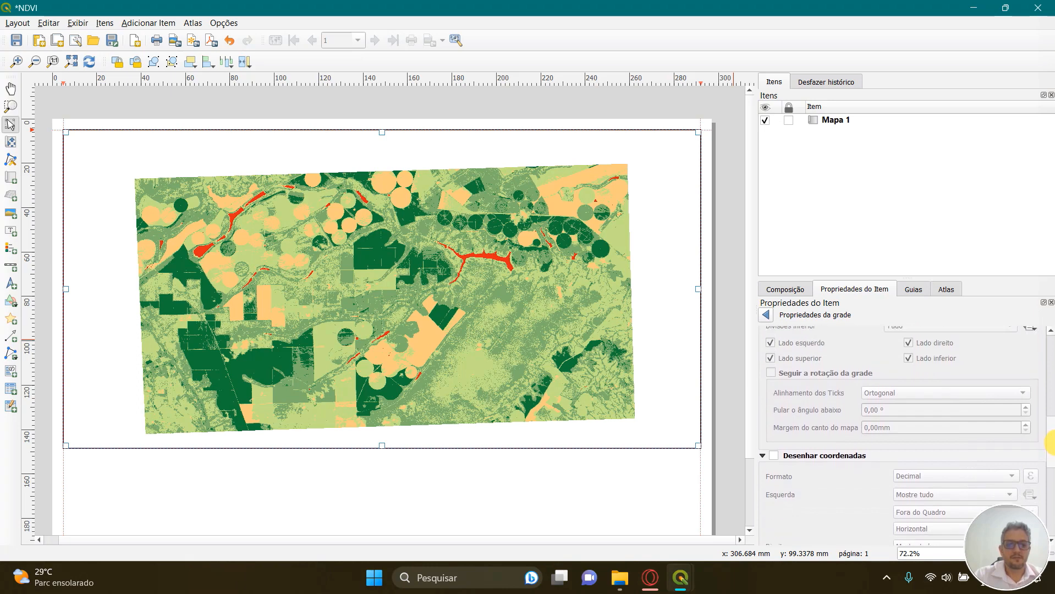
pyautogui.click(774, 457)
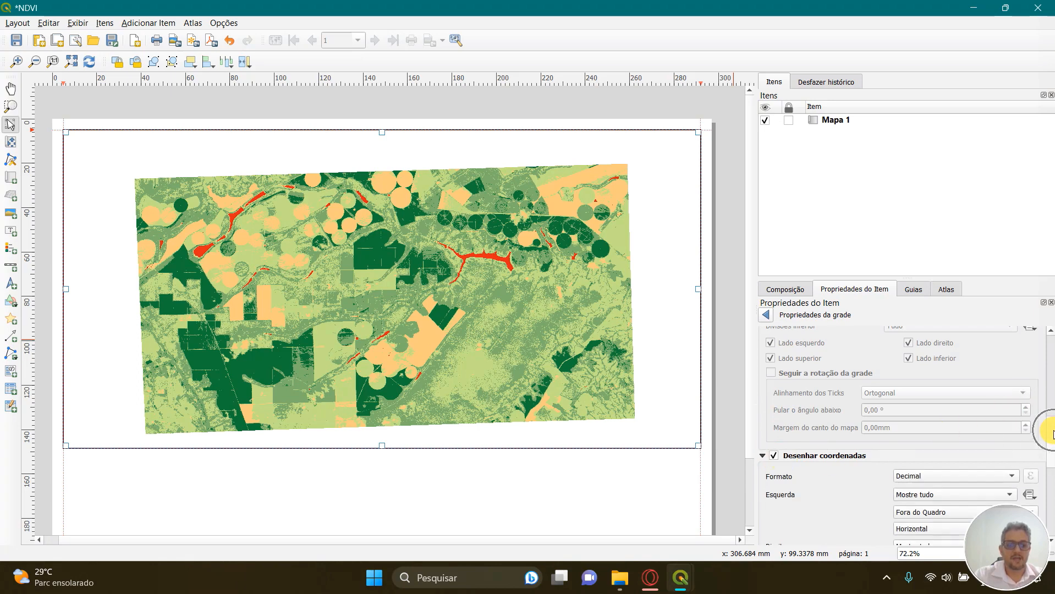
pyautogui.moveTo(1052, 432); pyautogui.dragTo(1052, 346)
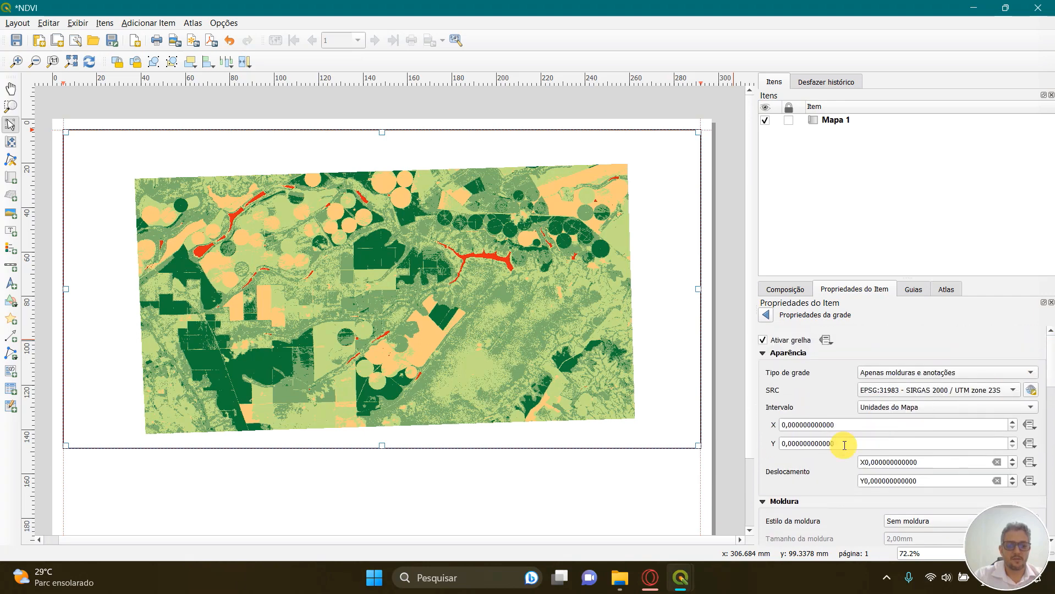
pyautogui.click(788, 424)
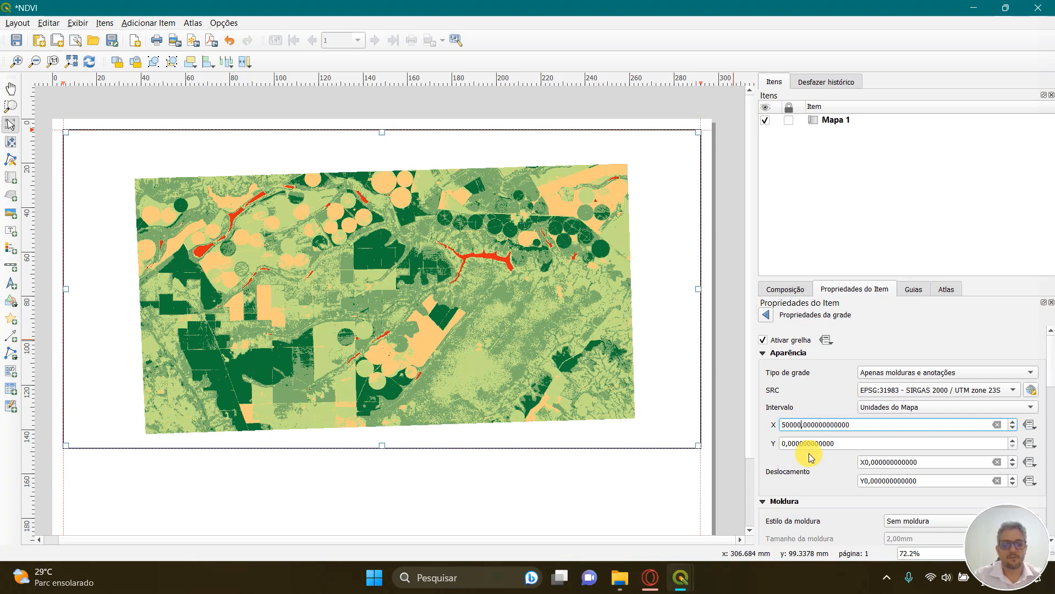
pyautogui.click(785, 445)
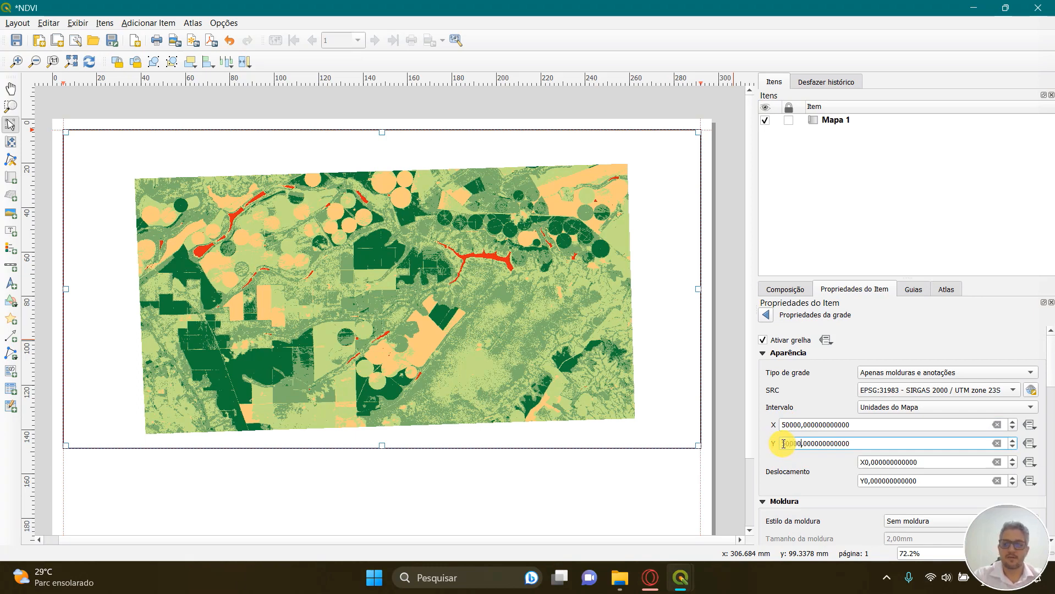
# - Change both the X and Y intervals of the coordinate grid to 10000 map units
pyautogui.click(808, 424)
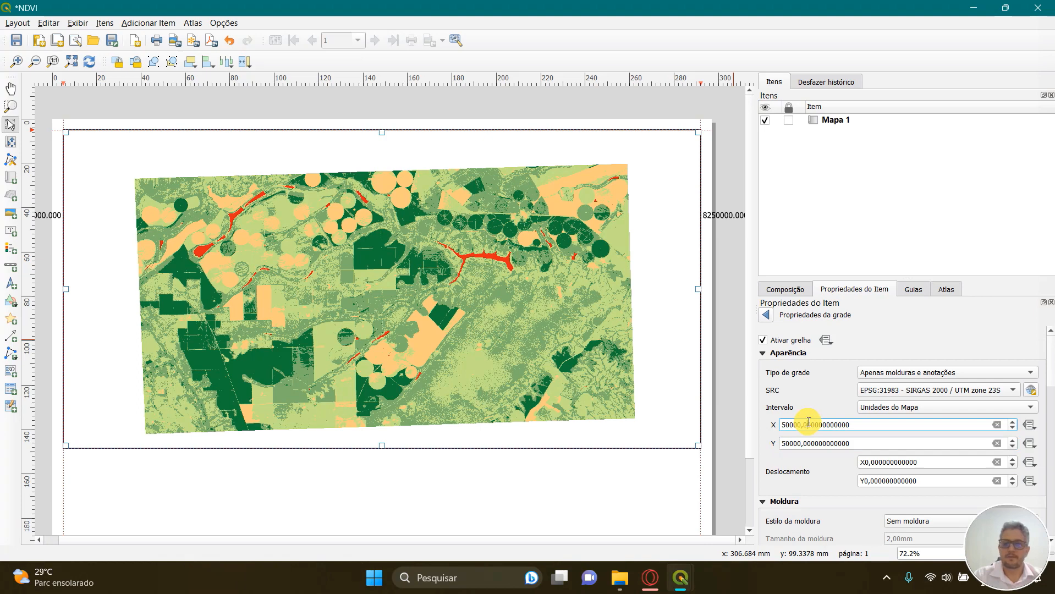
pyautogui.scroll(-1, 677, 253)
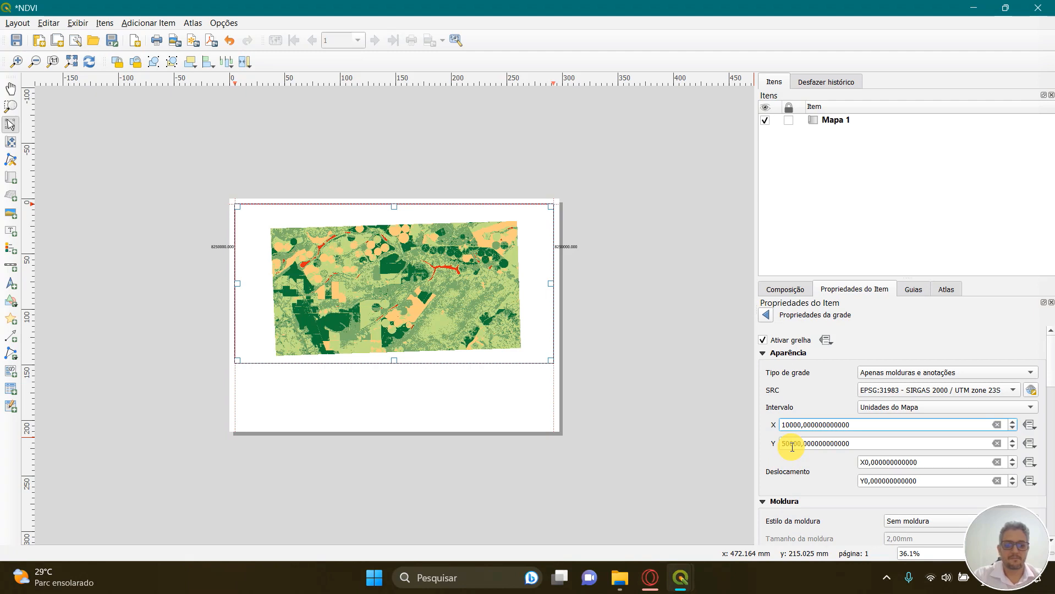
pyautogui.click(792, 444)
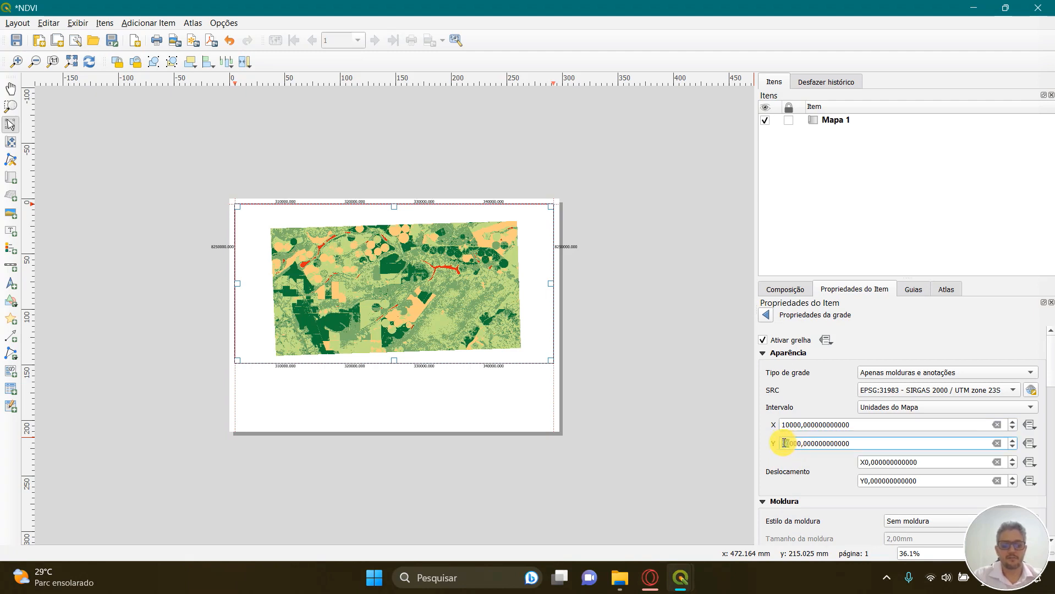
pyautogui.click(797, 426)
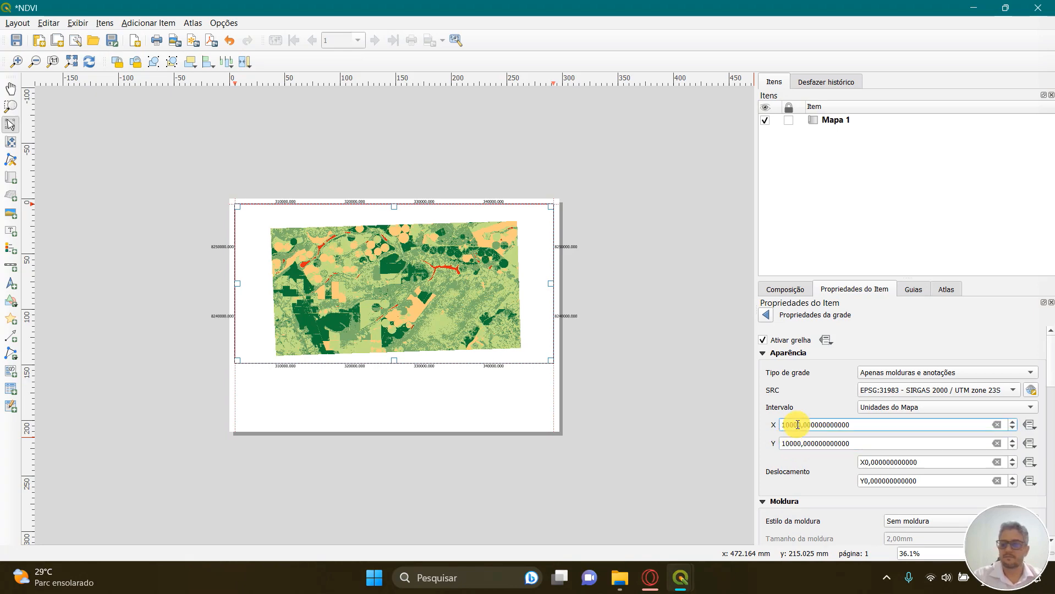
pyautogui.scroll(1, 235, 227)
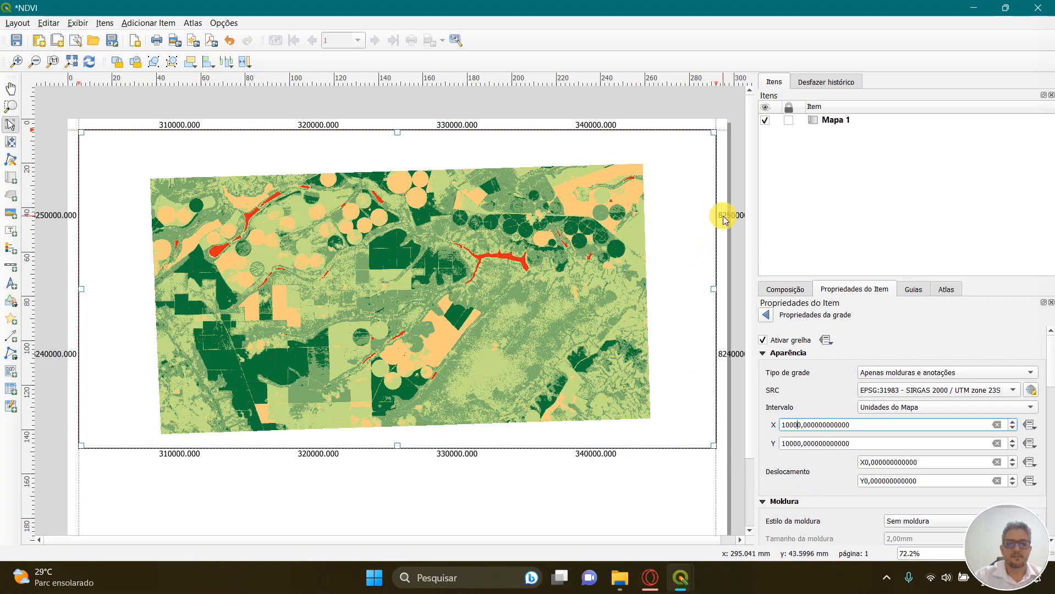
# - Set the orientation of the grid's left-side (Esquerda) coordinates to Vertical Ascendente and check the labels on the map
pyautogui.click(1051, 353)
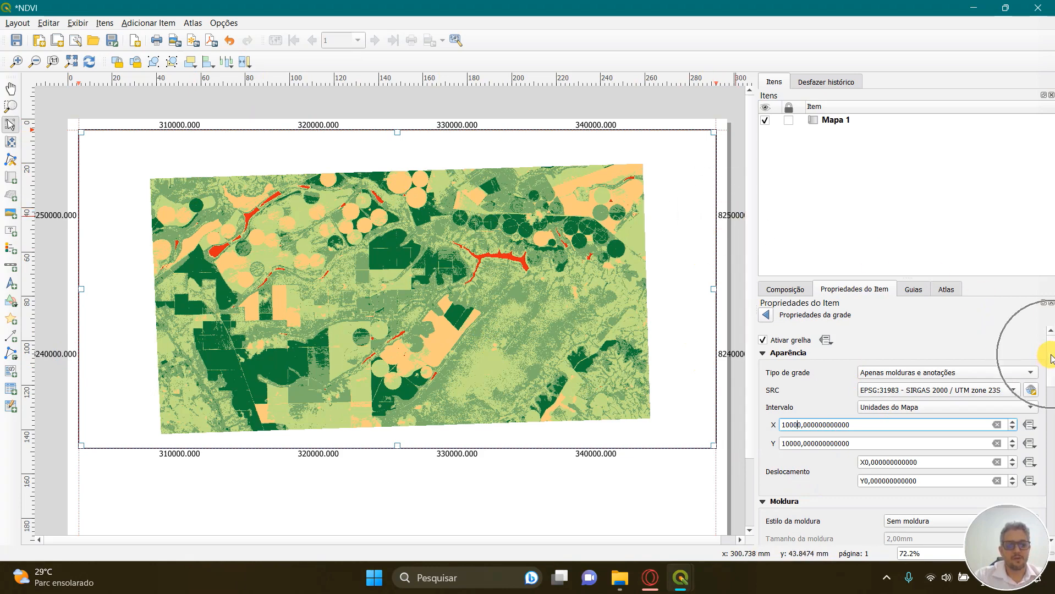
pyautogui.click(1051, 355)
pyautogui.moveTo(1050, 356); pyautogui.dragTo(1051, 464)
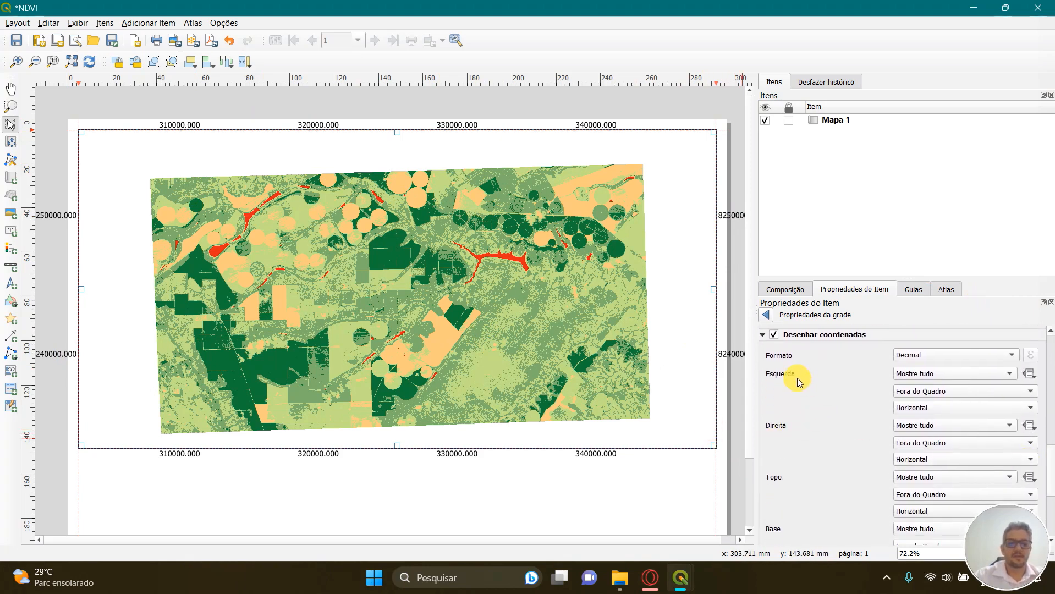
pyautogui.press('ctrl')
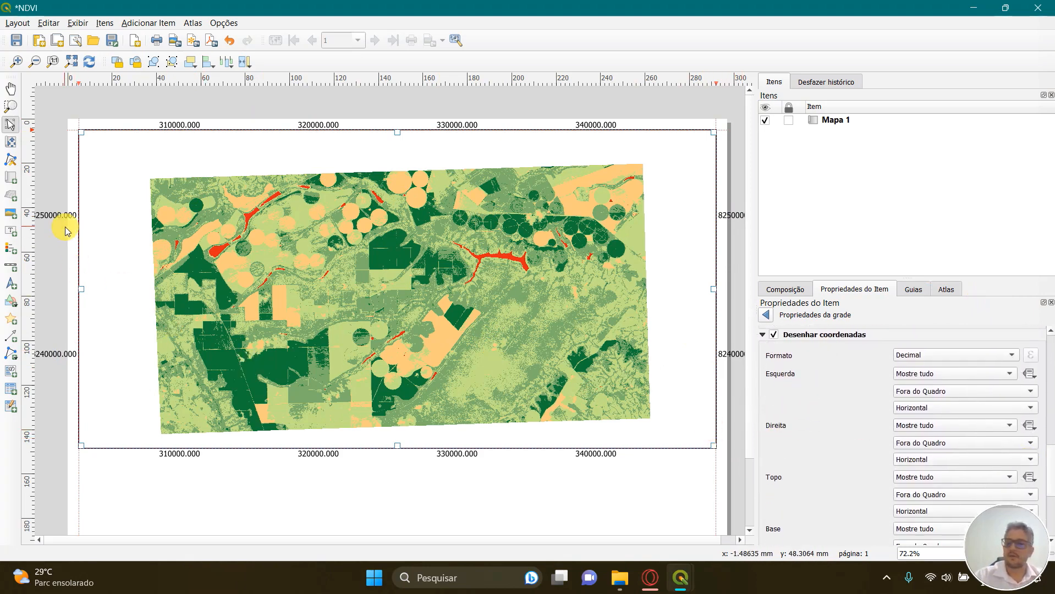
pyautogui.press('ctrl')
pyautogui.press('ctrl')
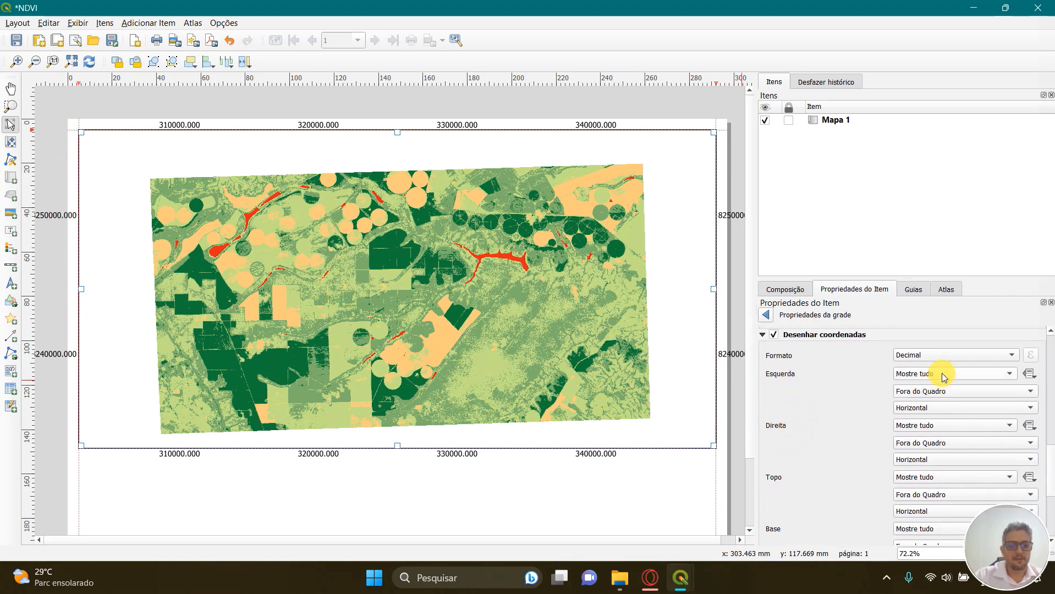
pyautogui.click(927, 408)
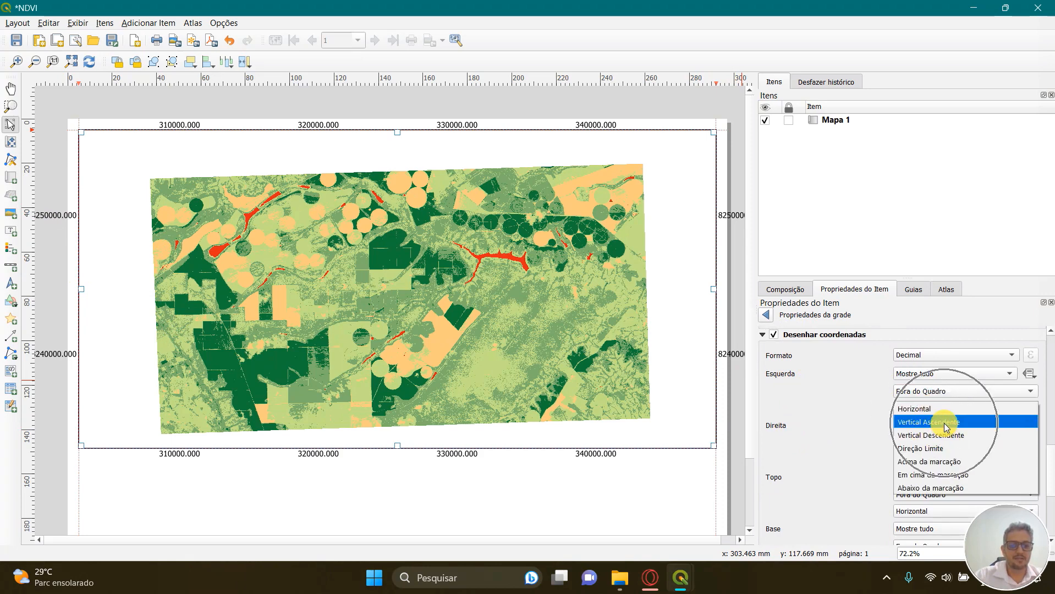
pyautogui.click(945, 427)
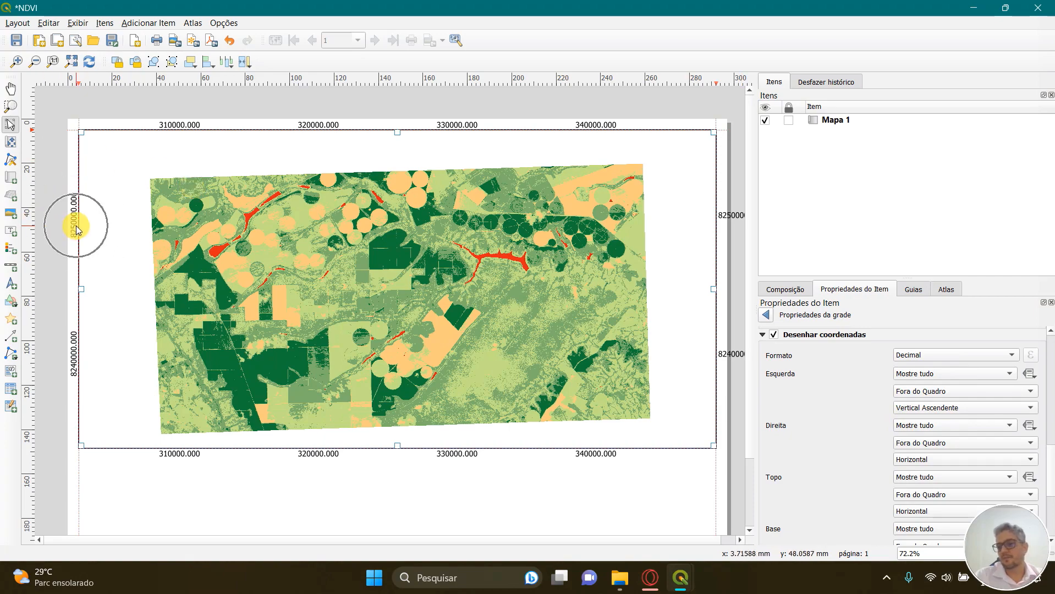
pyautogui.scroll(1, 58, 215)
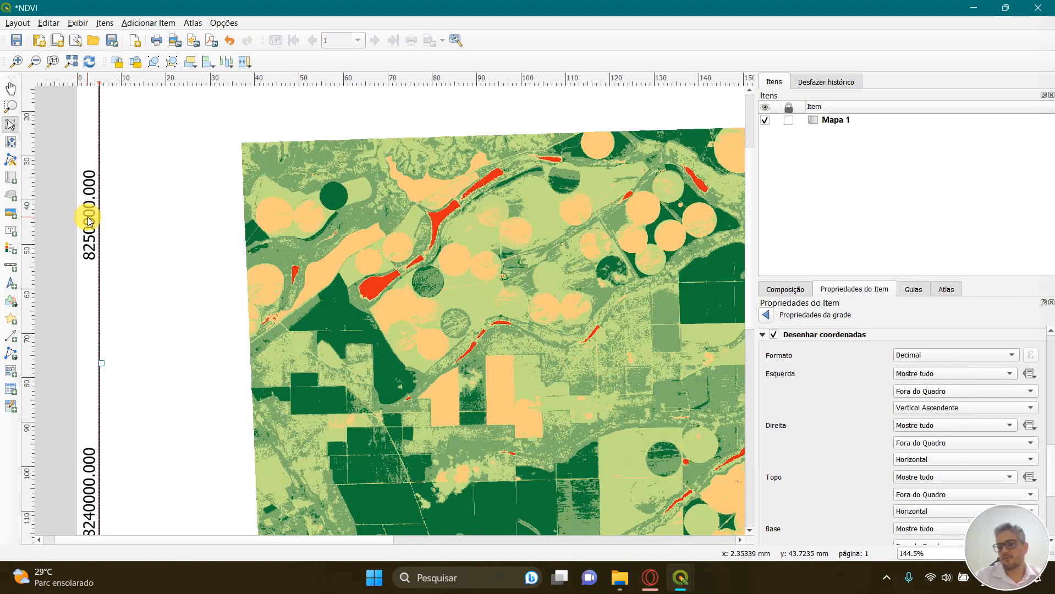
pyautogui.scroll(-1, 130, 217)
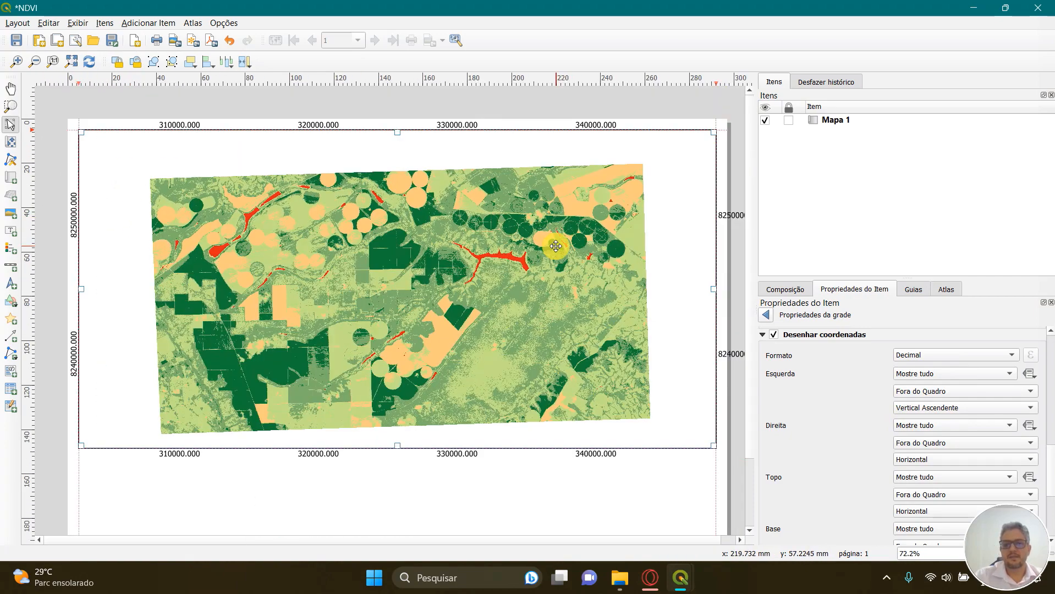
pyautogui.scroll(-1, 440, 254)
pyautogui.scroll(2, 623, 246)
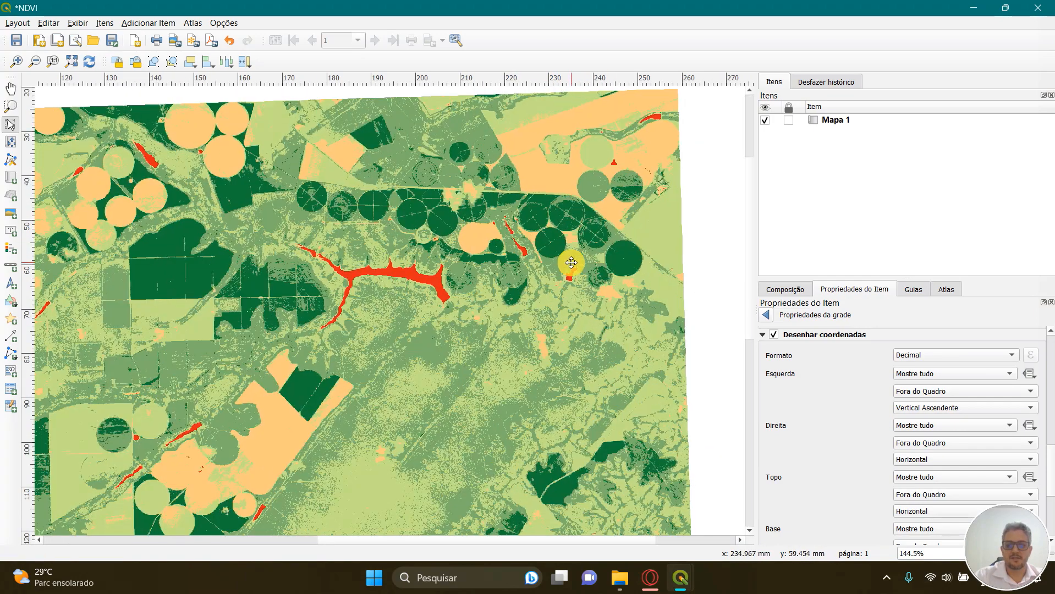
pyautogui.scroll(-1, 599, 246)
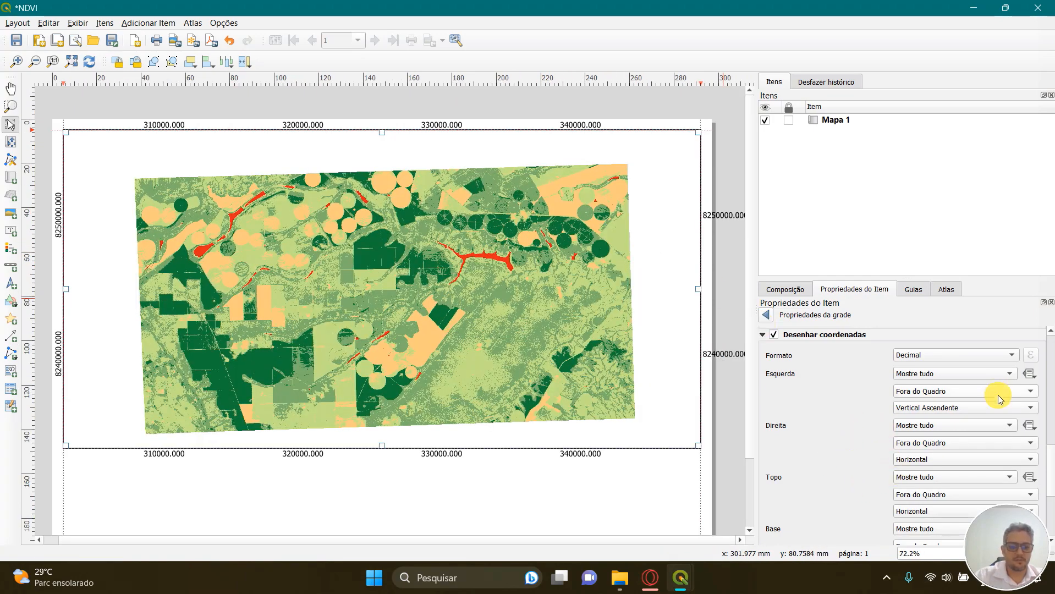
# - Set the orientation of the grid's right-side (Direita) coordinates to Vertical Ascendente
pyautogui.scroll(-2, 1053, 457)
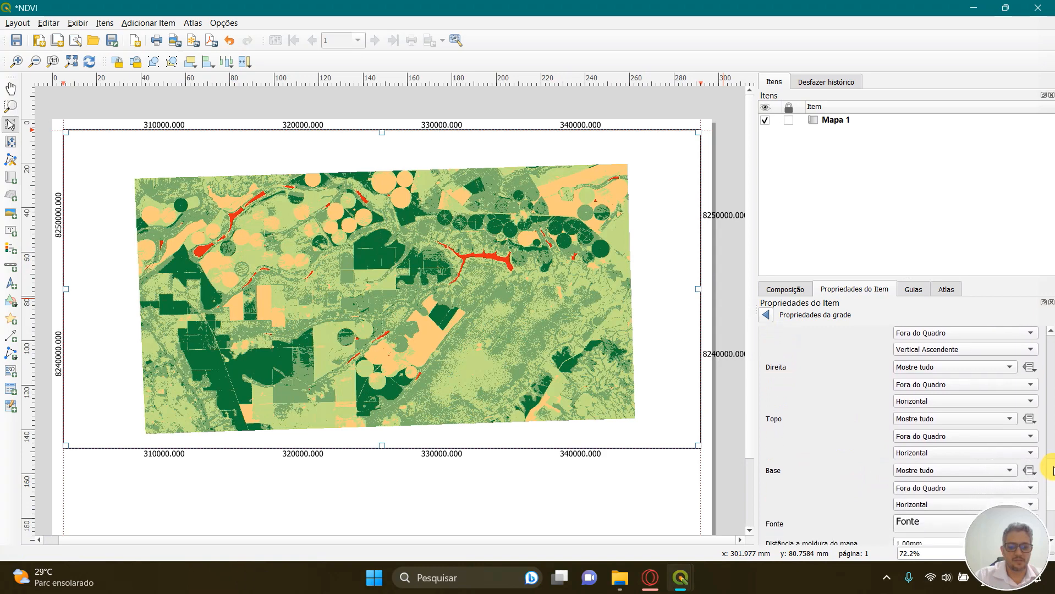
pyautogui.moveTo(1052, 470); pyautogui.dragTo(1052, 473)
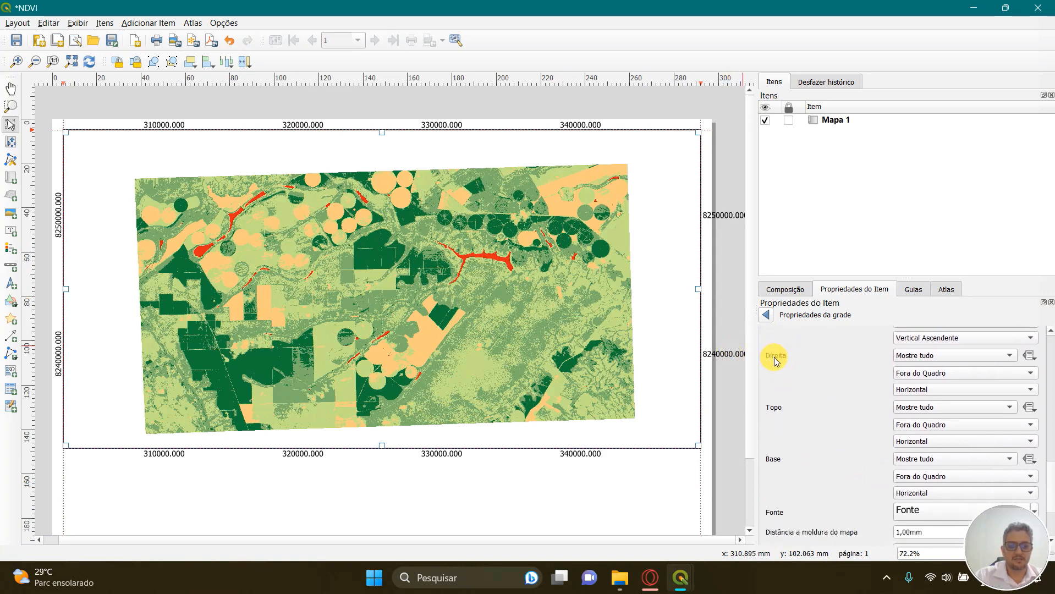
pyautogui.click(923, 391)
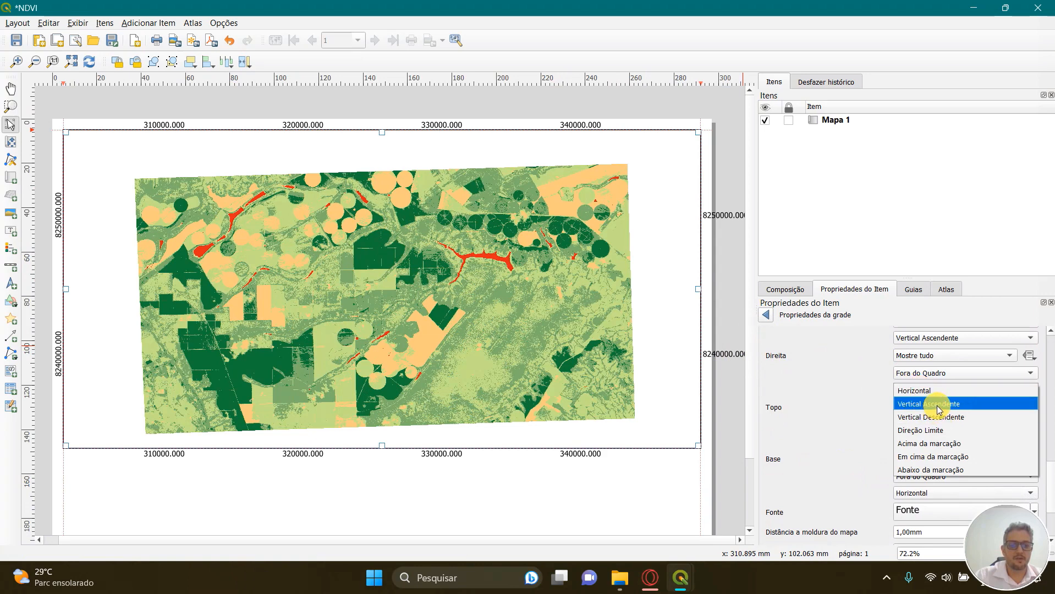
pyautogui.click(938, 408)
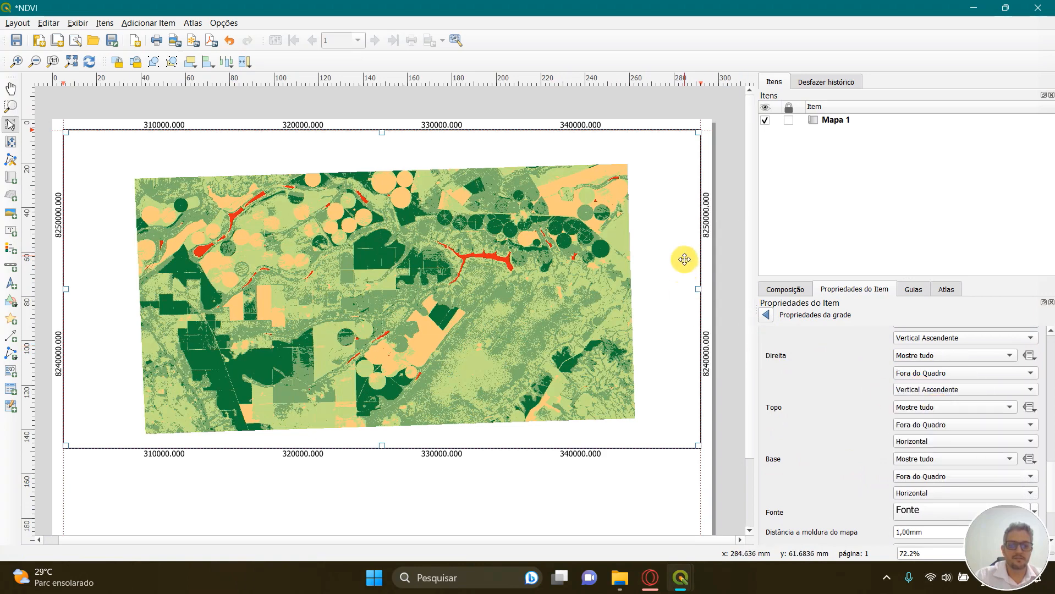
pyautogui.click(704, 226)
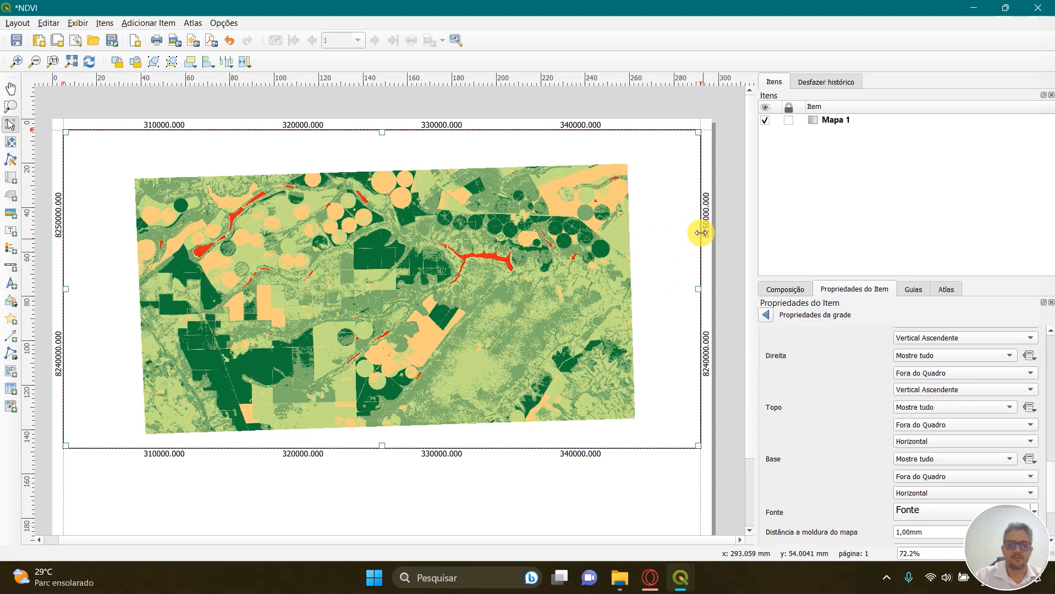
# - Set the grid's frame style (Estilo da moldura) to Linhas interiores
pyautogui.scroll(-10, 902, 407)
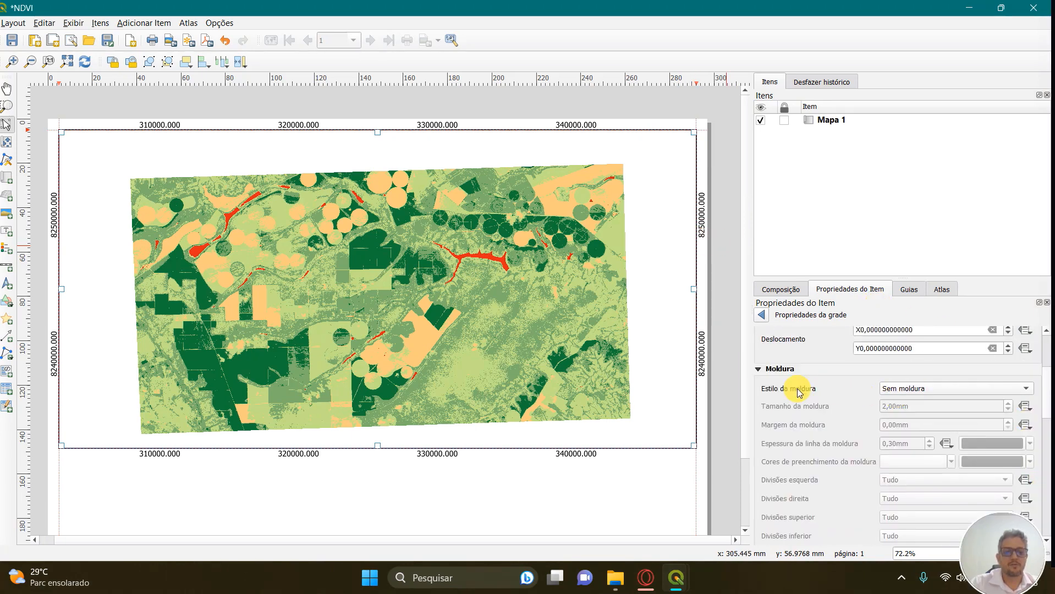
pyautogui.click(944, 390)
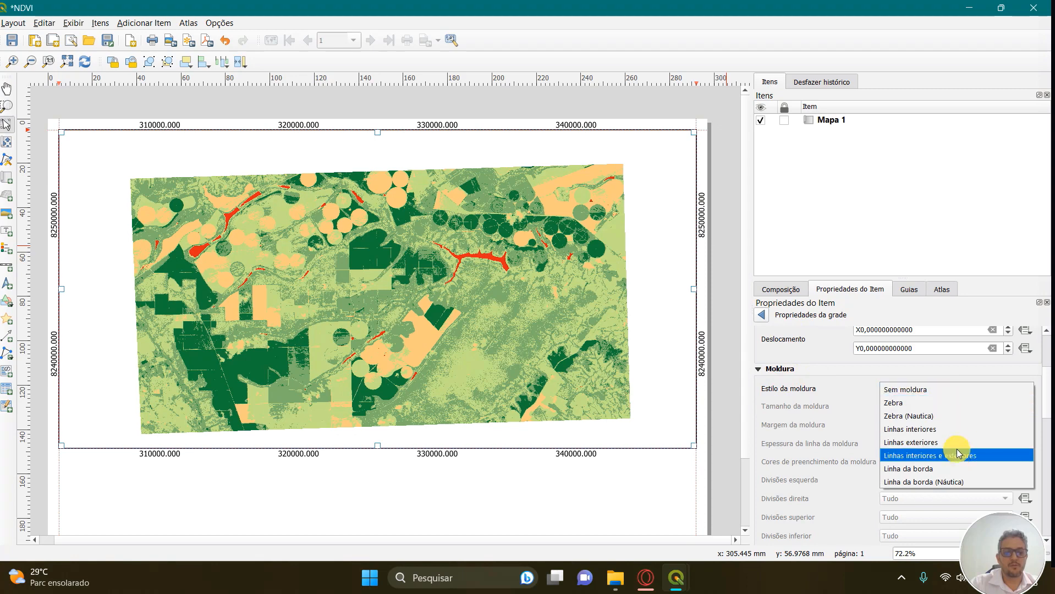
pyautogui.click(920, 431)
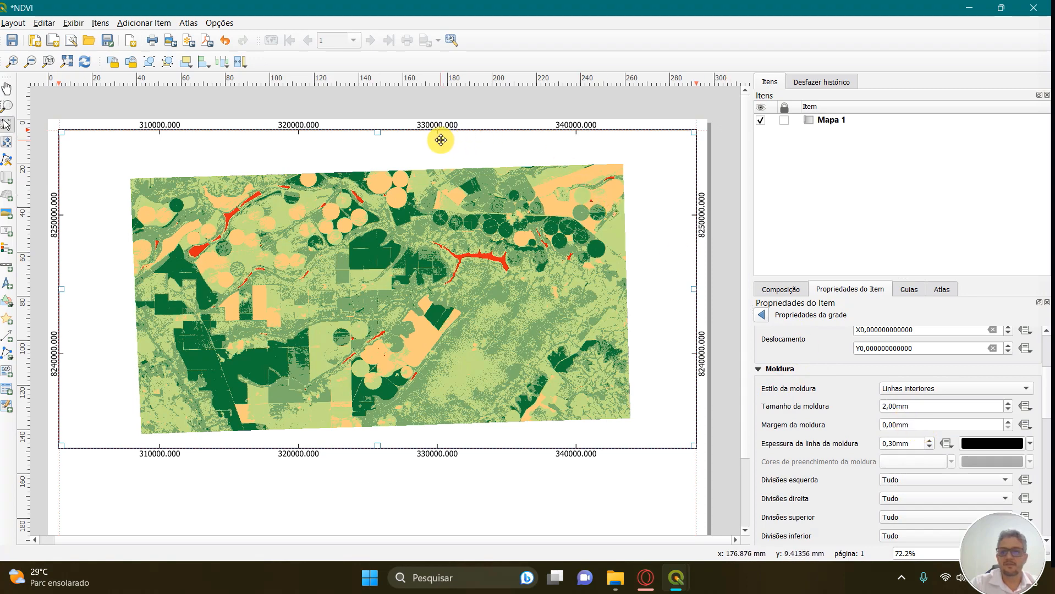
# - Try the Zebra and Linha da borda frame styles on the grid and return to Linhas interiores
pyautogui.click(964, 390)
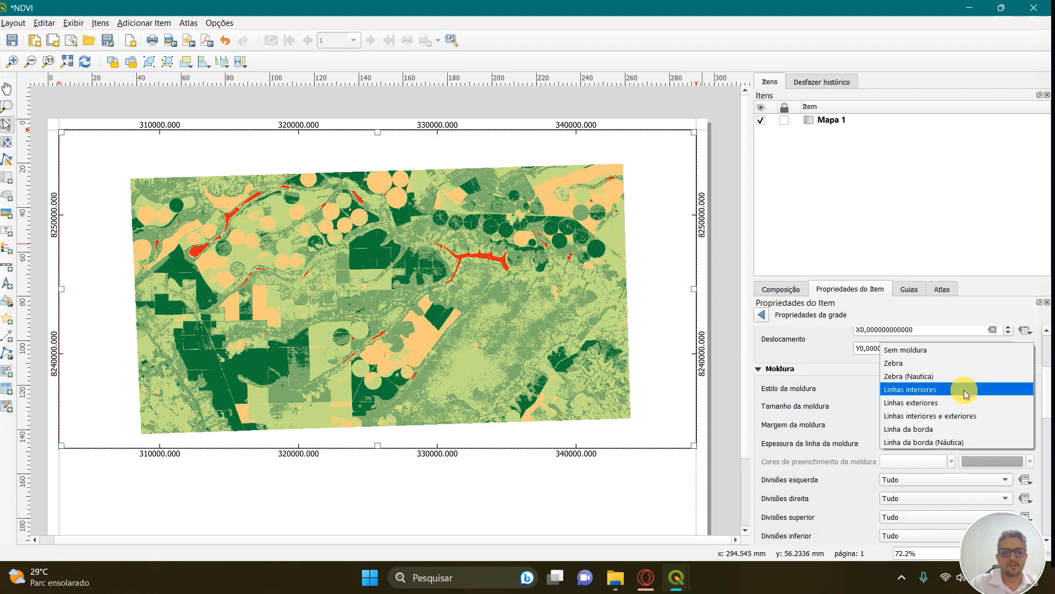
pyautogui.click(903, 364)
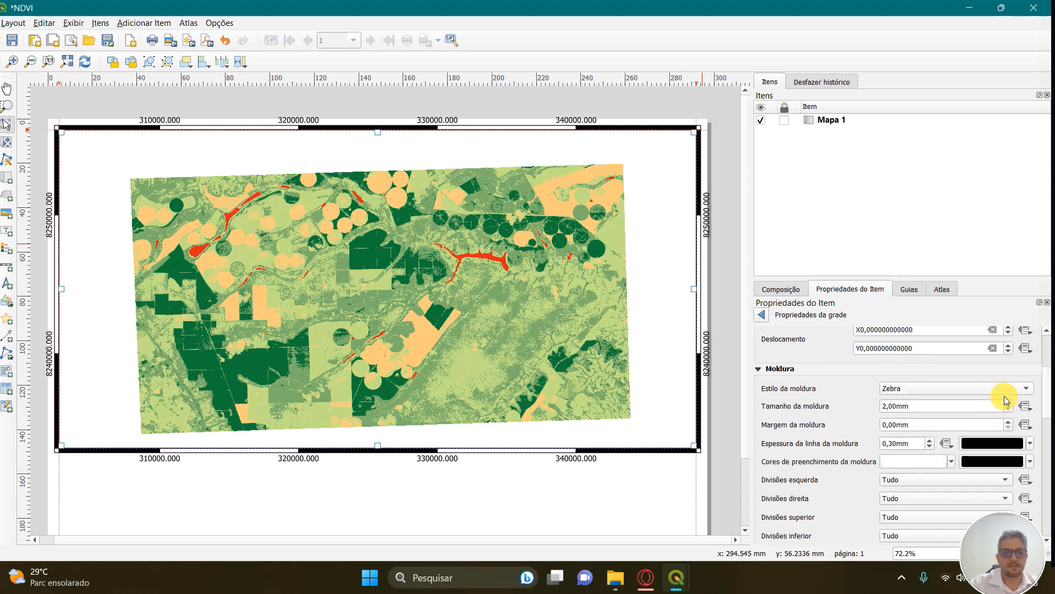
pyautogui.click(1018, 388)
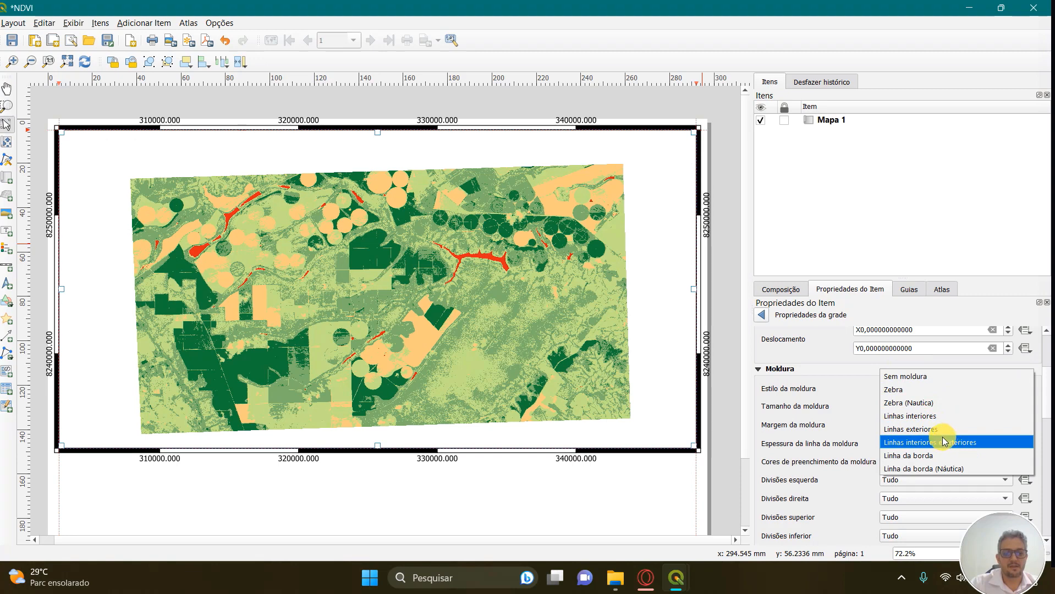
pyautogui.click(925, 456)
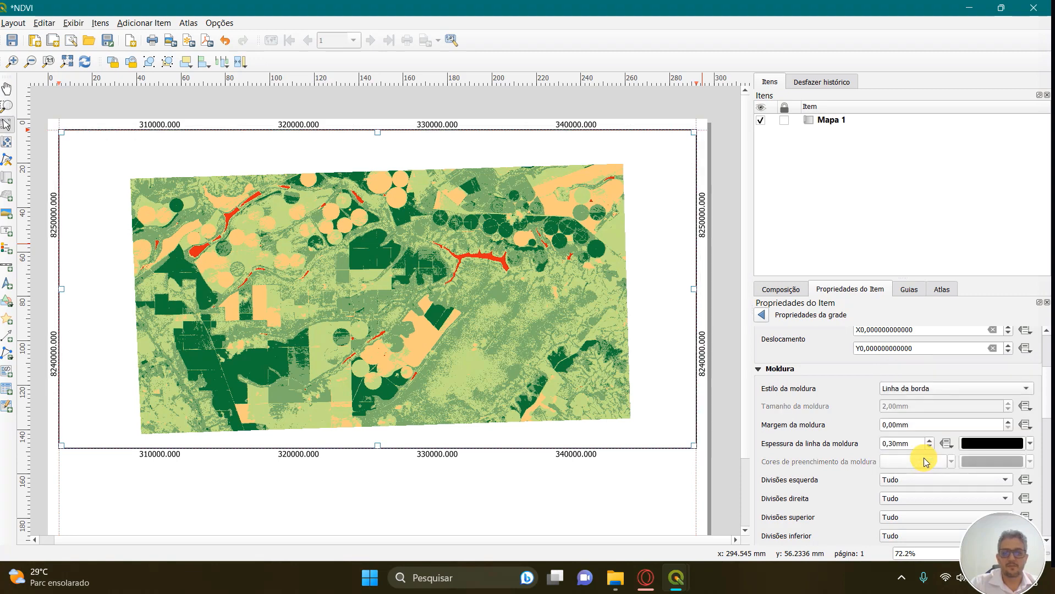
pyautogui.click(1027, 389)
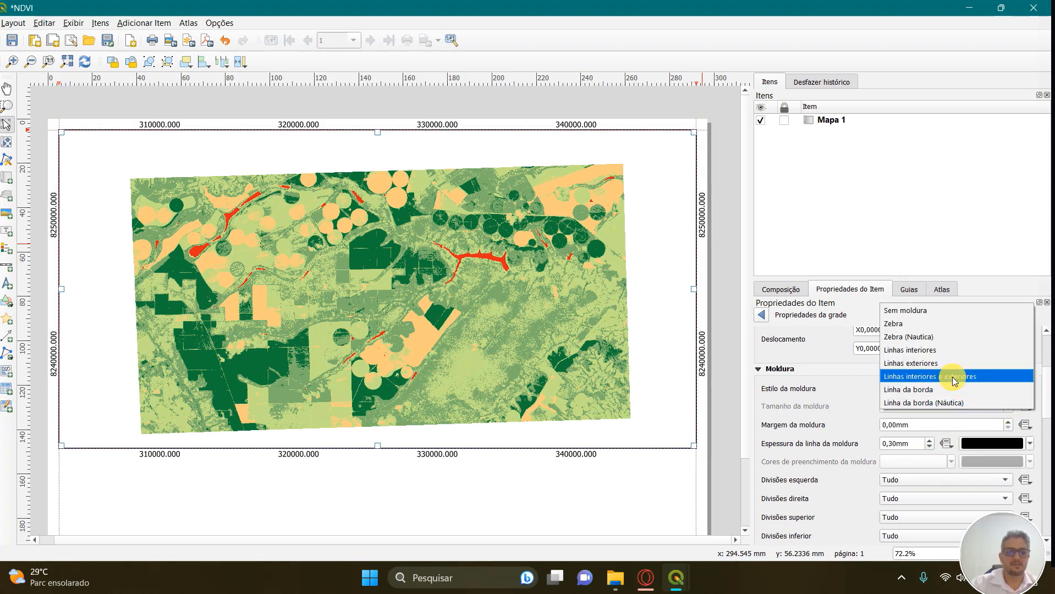
pyautogui.click(923, 350)
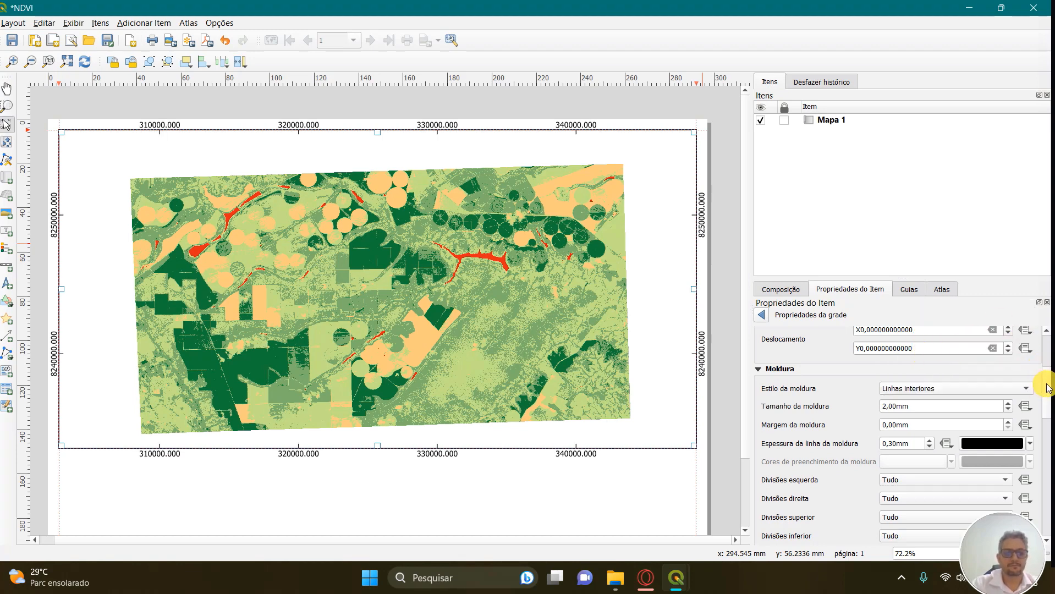
# - Set the grid's coordinate precision (Precisão da coordenada) to 0 and return to the properties of Mapa 1
pyautogui.moveTo(1047, 387); pyautogui.dragTo(1048, 460)
pyautogui.click(787, 361)
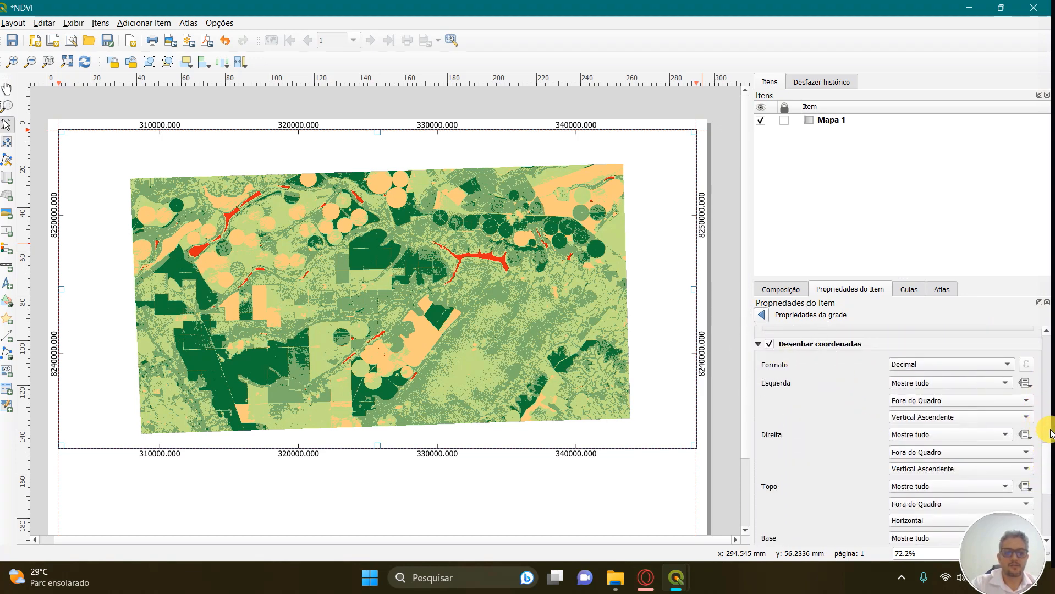
pyautogui.scroll(-5, 1046, 454)
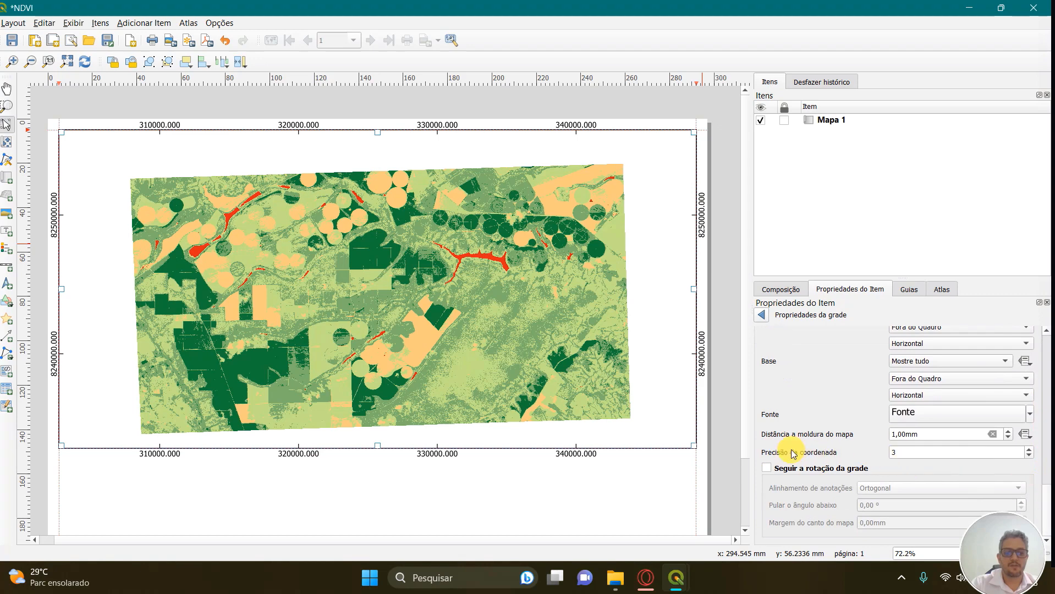
pyautogui.click(790, 455)
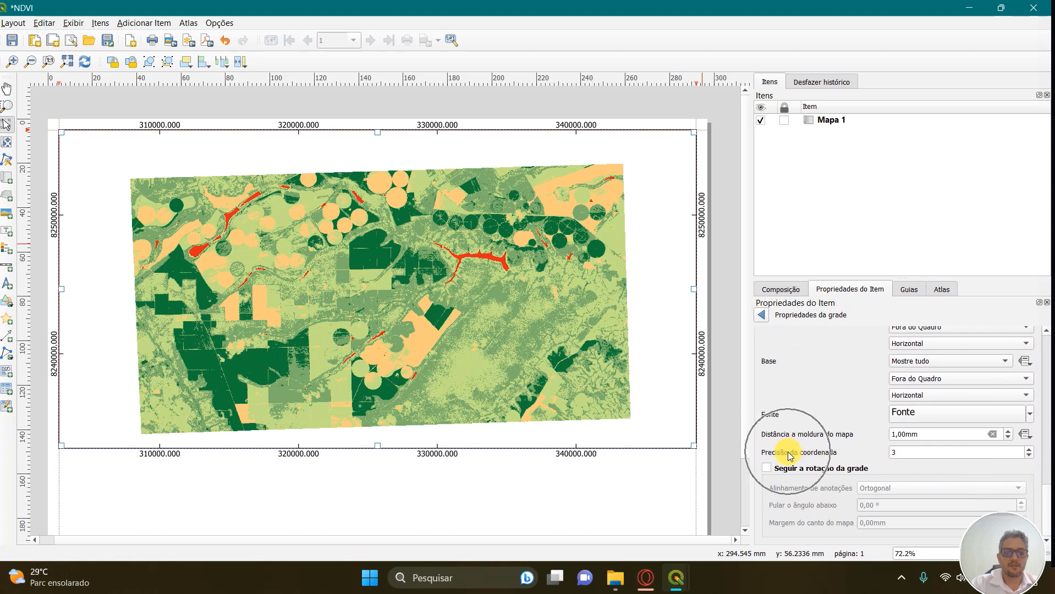
pyautogui.click(1029, 455)
pyautogui.click(1029, 456)
pyautogui.click(1028, 456)
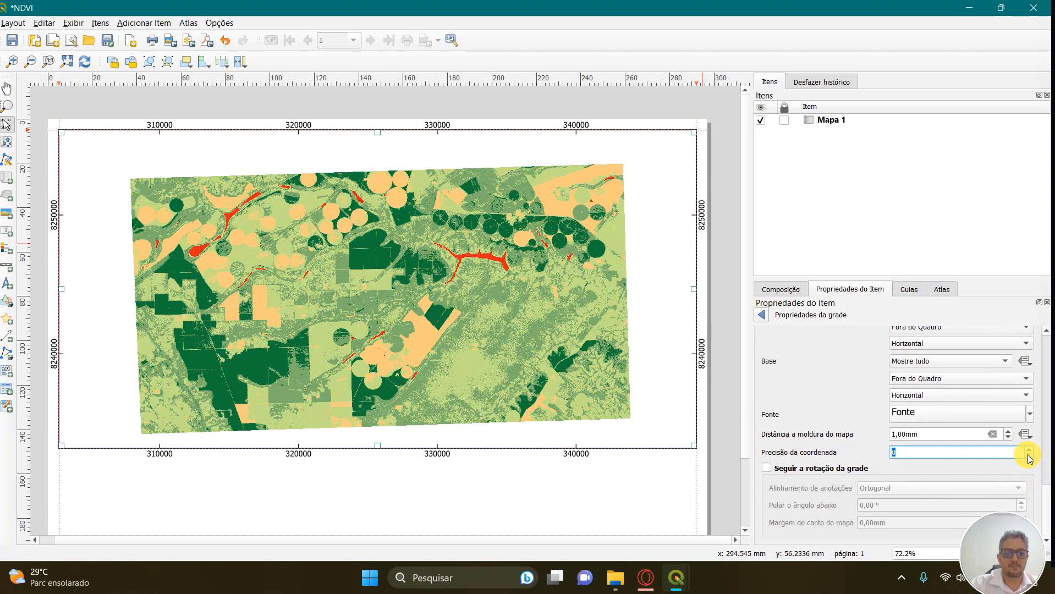
pyautogui.click(703, 360)
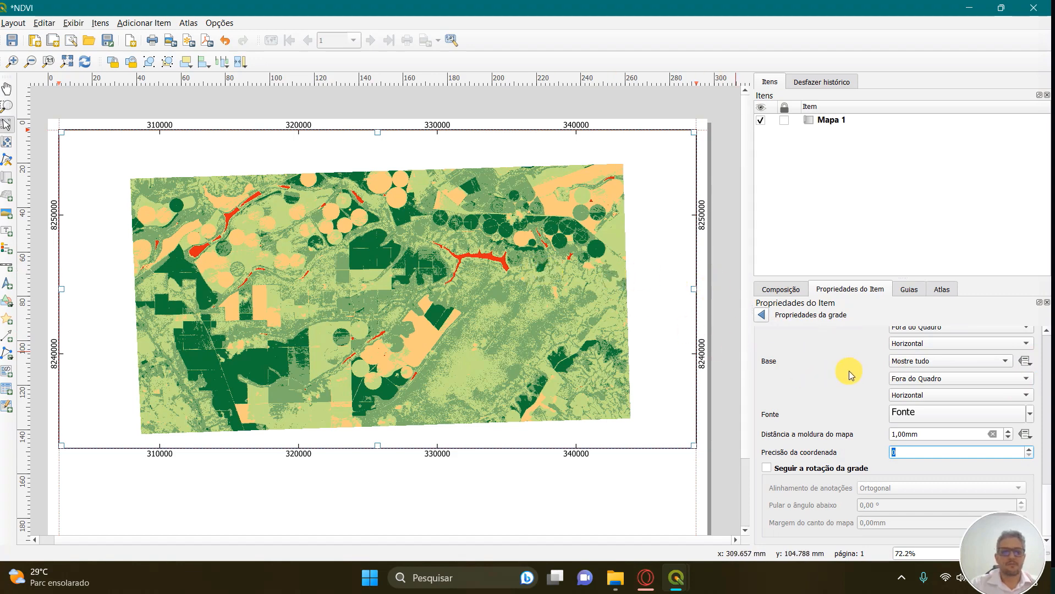
pyautogui.click(762, 316)
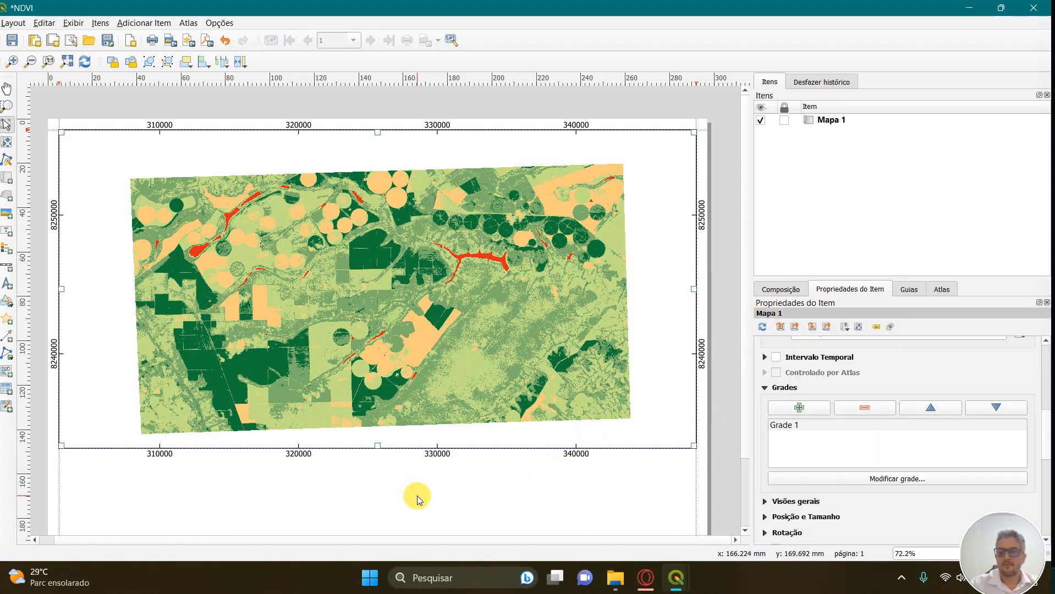
# - Switch from the NDVI print layout to the main QGIS project window
pyautogui.click(678, 579)
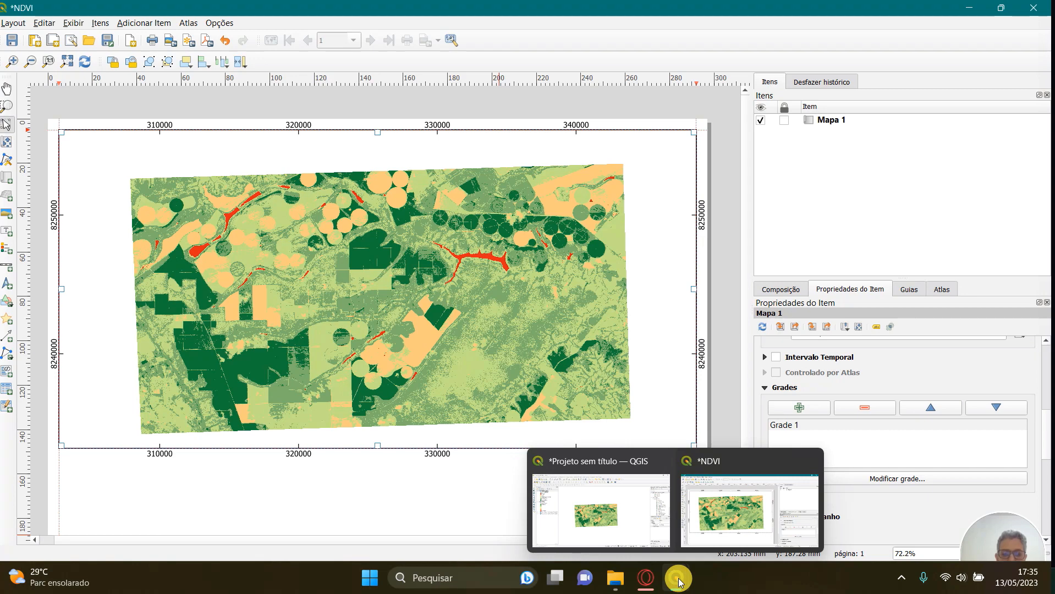
pyautogui.click(611, 509)
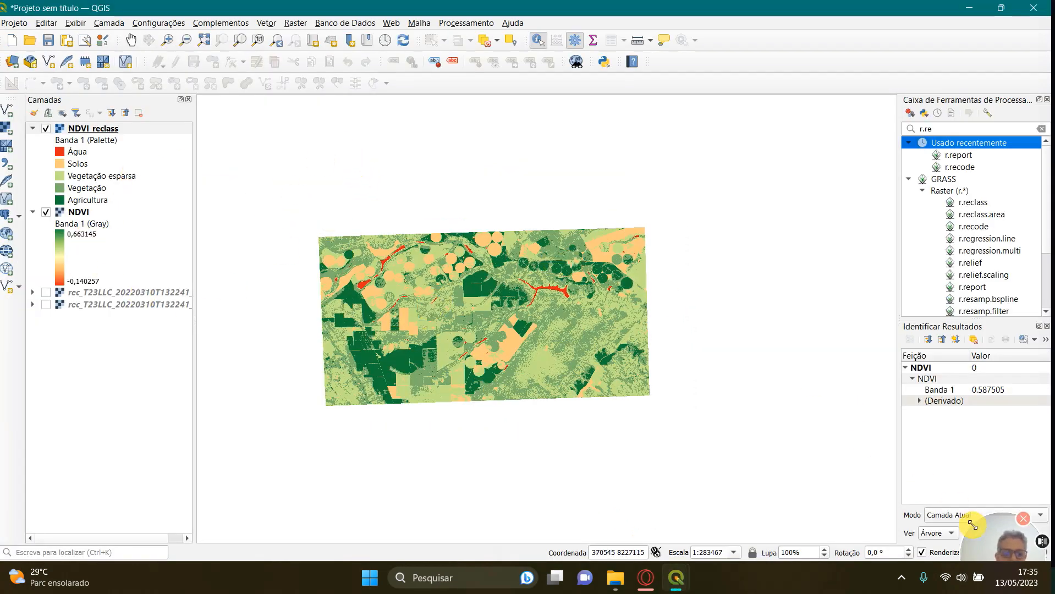
pyautogui.moveTo(973, 525); pyautogui.dragTo(1006, 466)
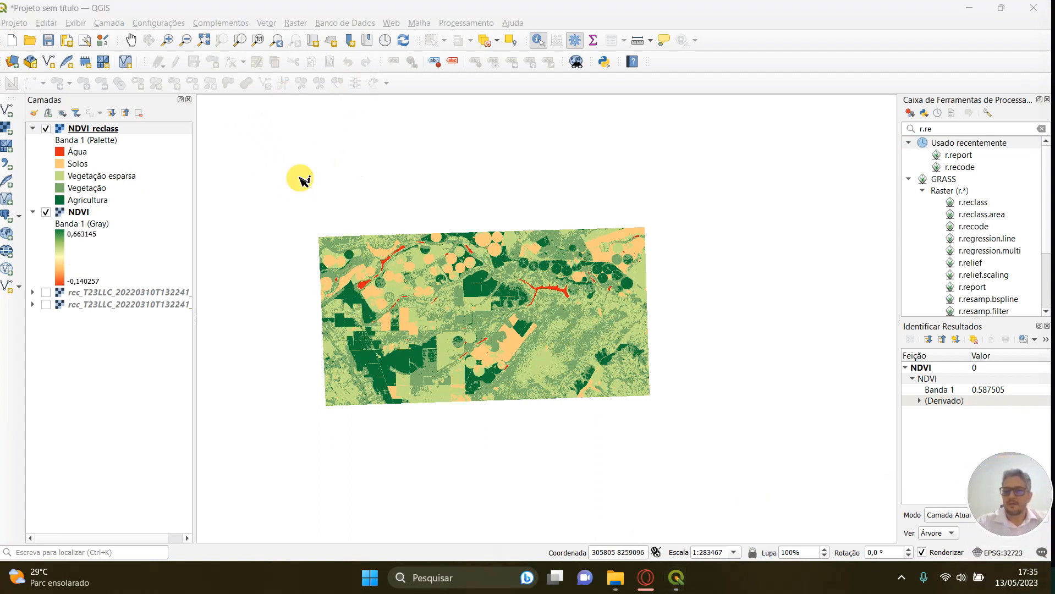
pyautogui.click(258, 257)
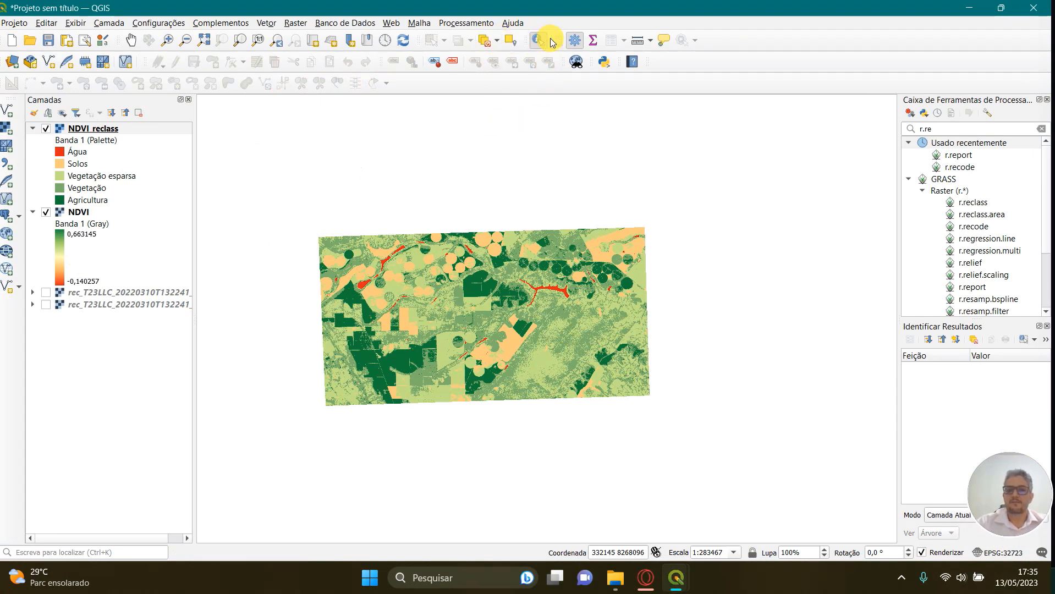
pyautogui.click(485, 42)
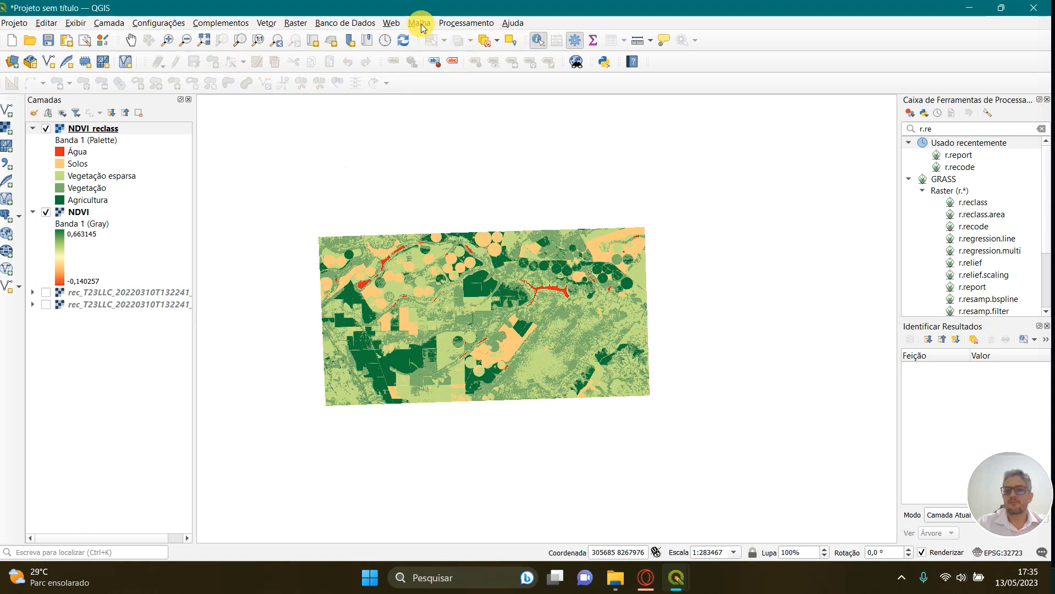
# - Open the plugin manager and search the installed plugins for "quick"
pyautogui.click(391, 23)
pyautogui.moveTo(418, 42)
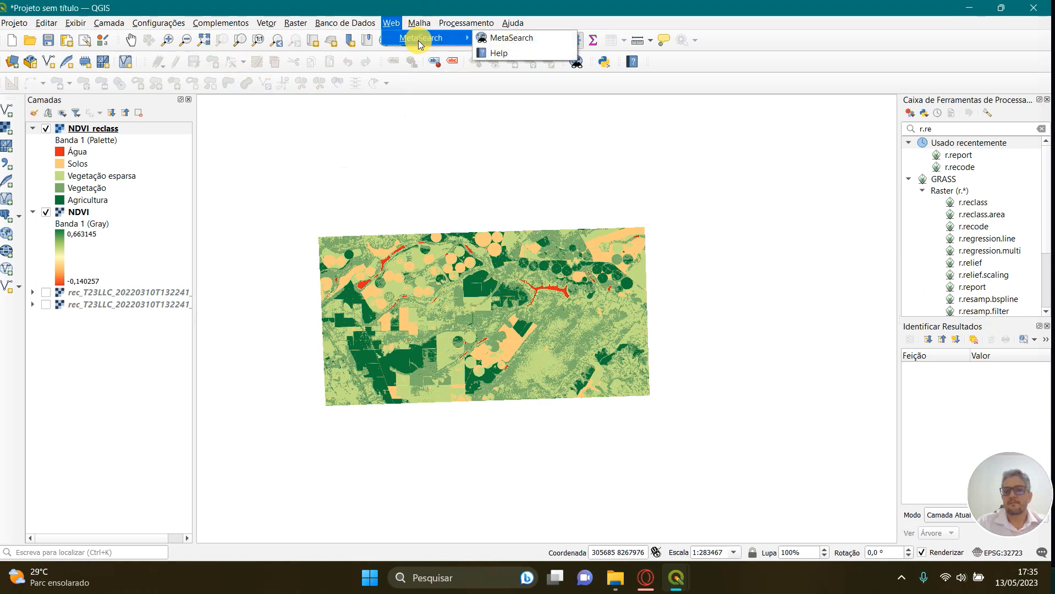
pyautogui.click(521, 45)
pyautogui.moveTo(223, 25)
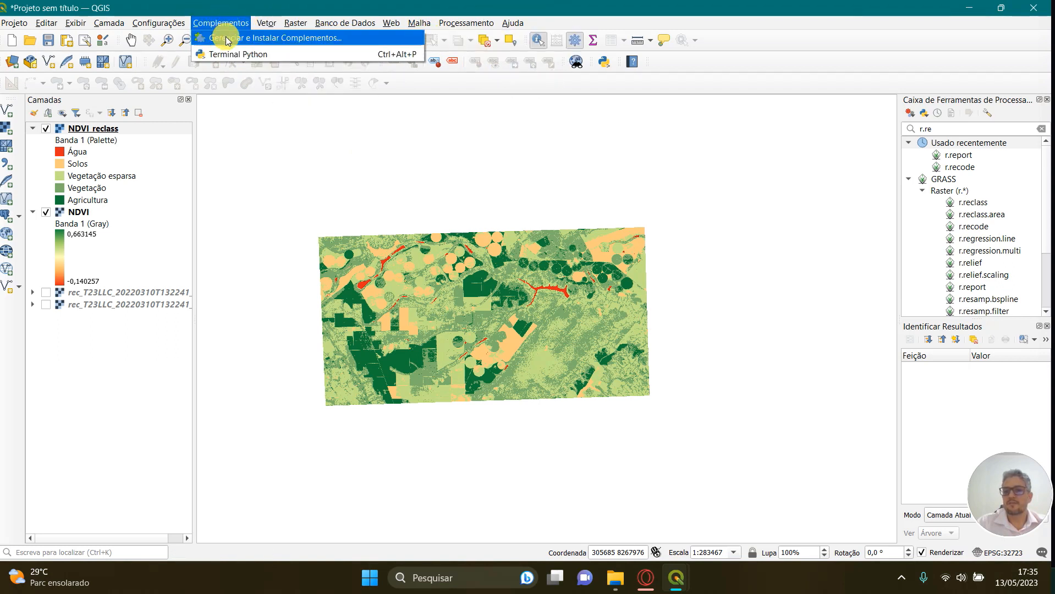
pyautogui.click(226, 39)
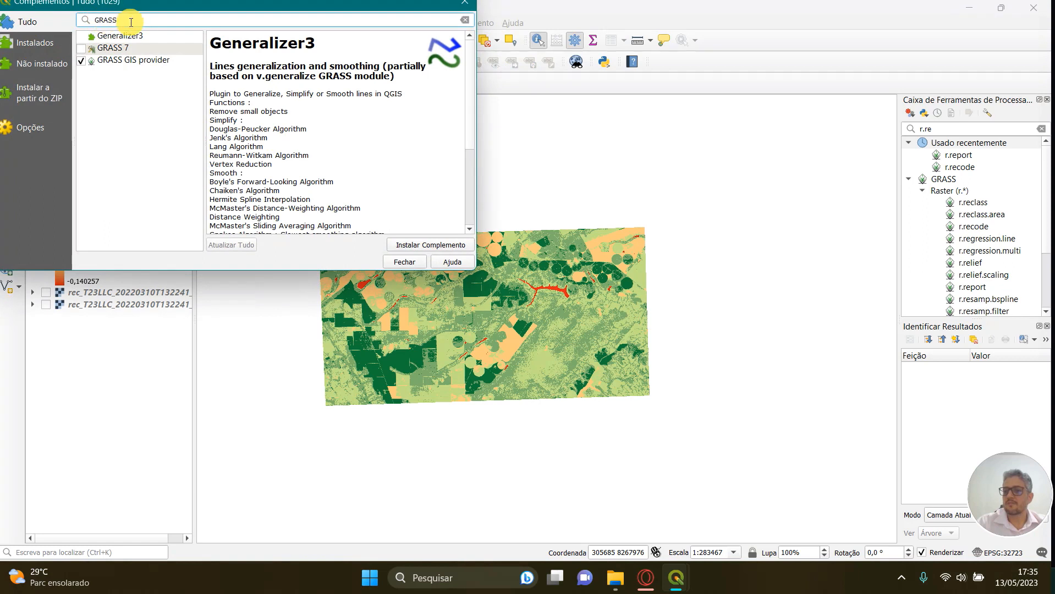
pyautogui.click(32, 42)
pyautogui.click(120, 20)
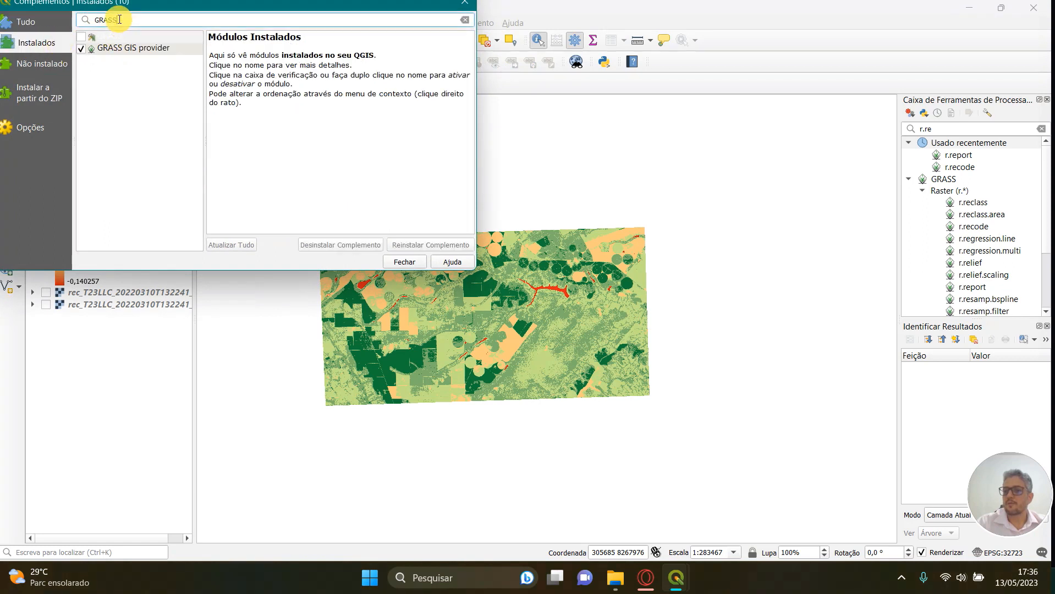
pyautogui.doubleClick(116, 19)
pyautogui.write('q')
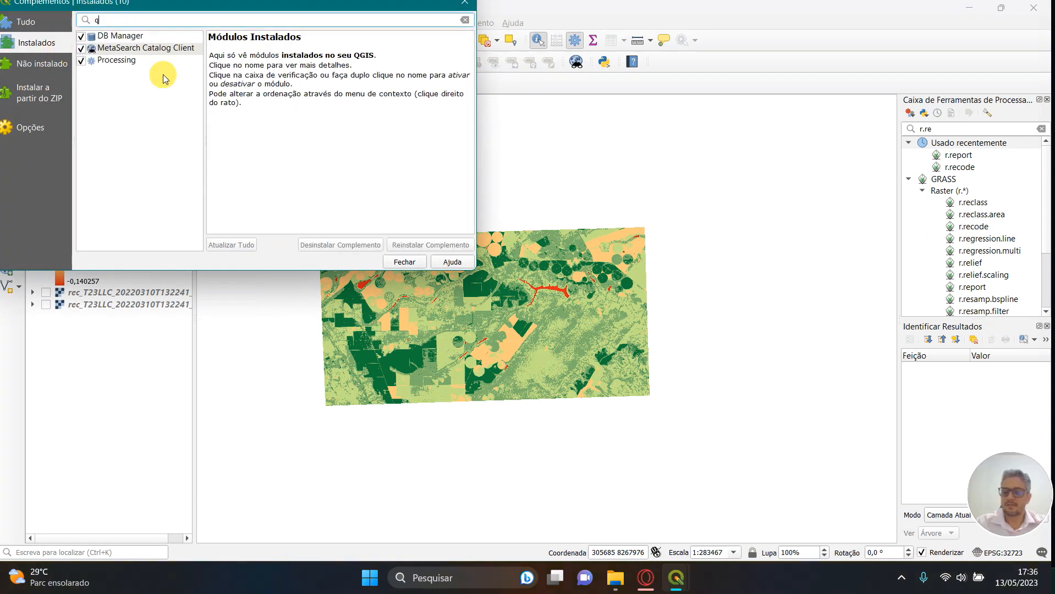
pyautogui.write('uick')
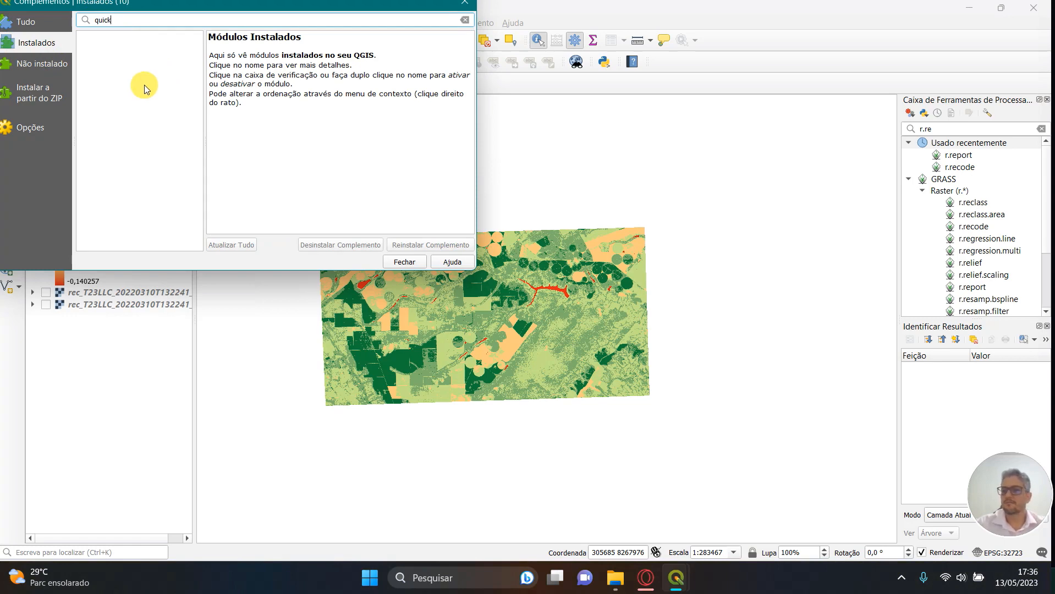
# - Find QuickMapServices among all available plugins, install it and close the plugin manager
pyautogui.click(32, 22)
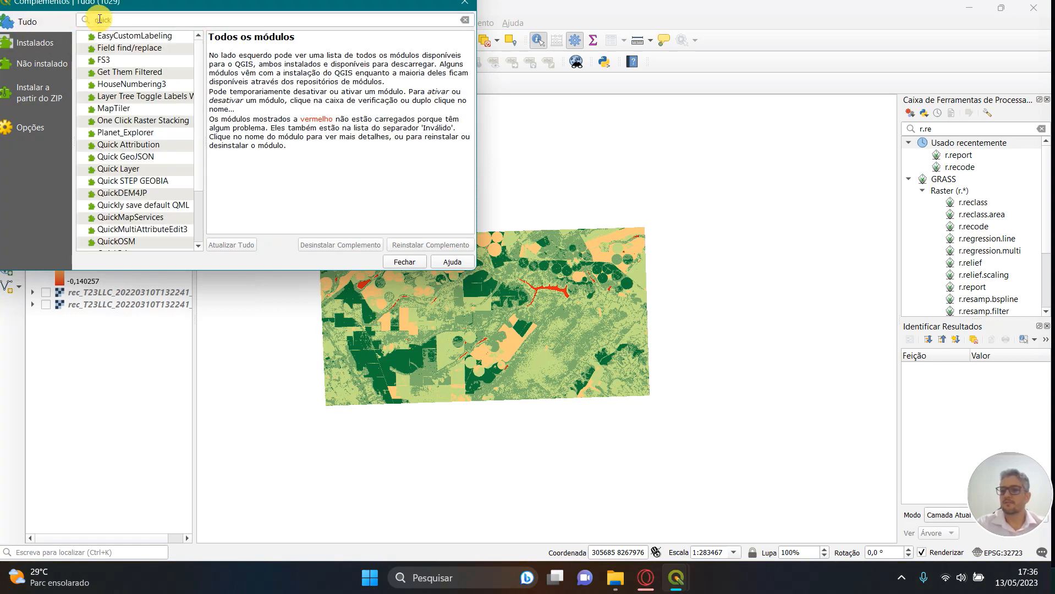
pyautogui.click(121, 20)
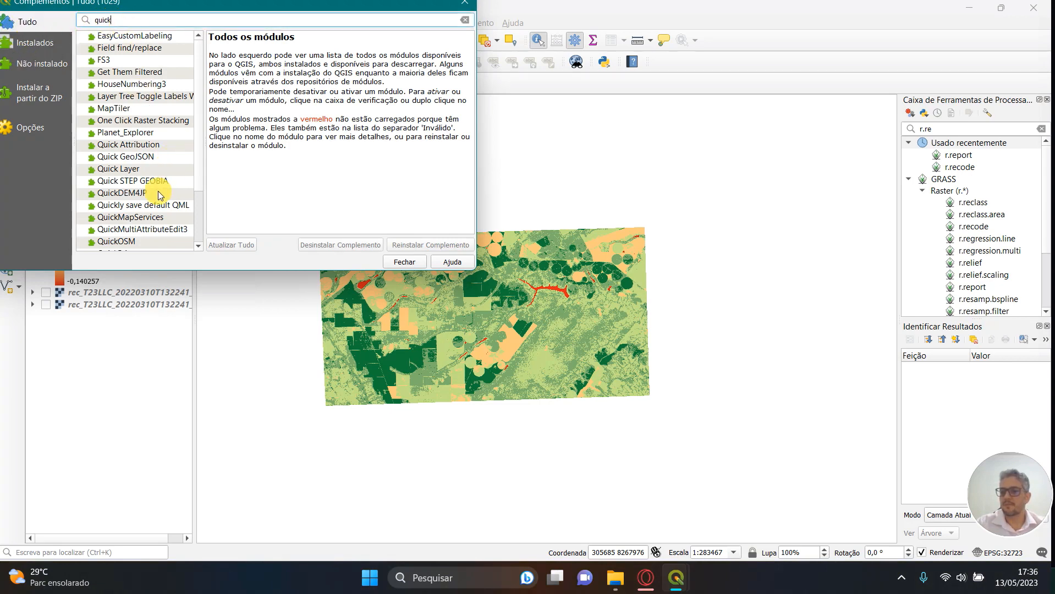
pyautogui.moveTo(201, 174); pyautogui.dragTo(237, 175)
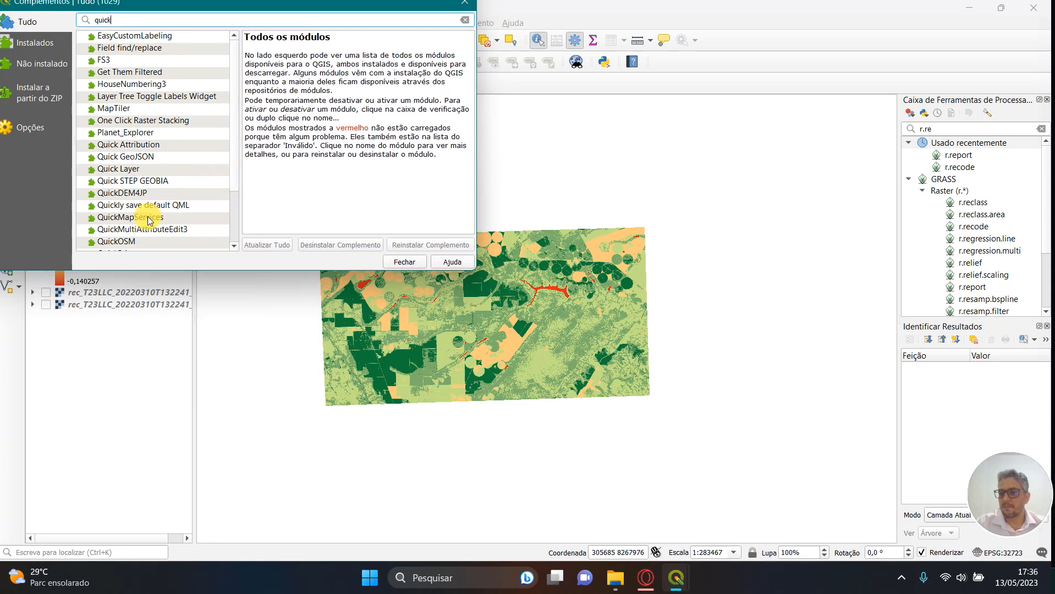
pyautogui.click(115, 220)
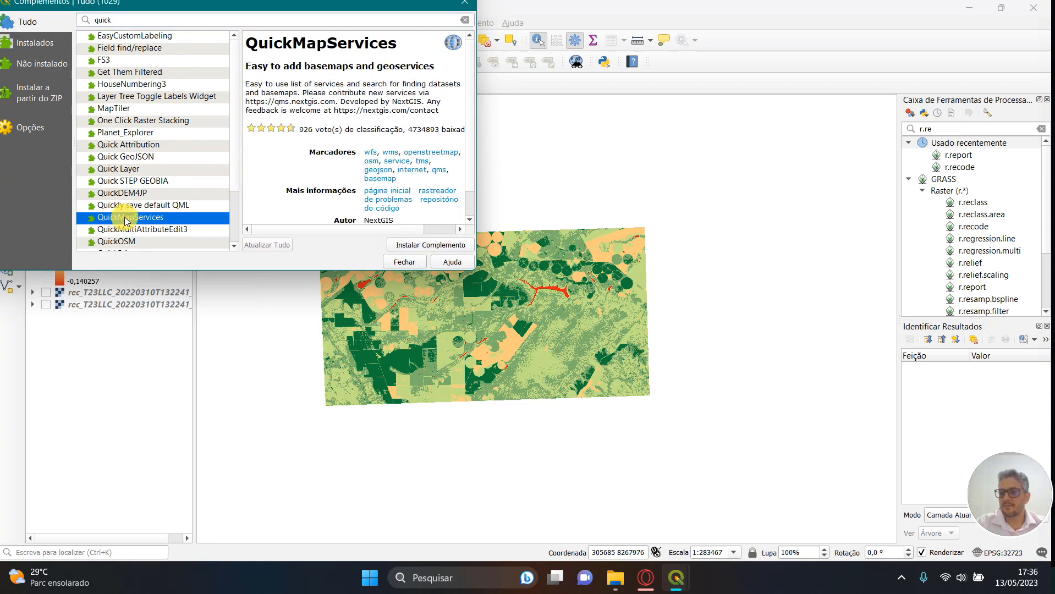
pyautogui.moveTo(477, 165); pyautogui.dragTo(578, 239)
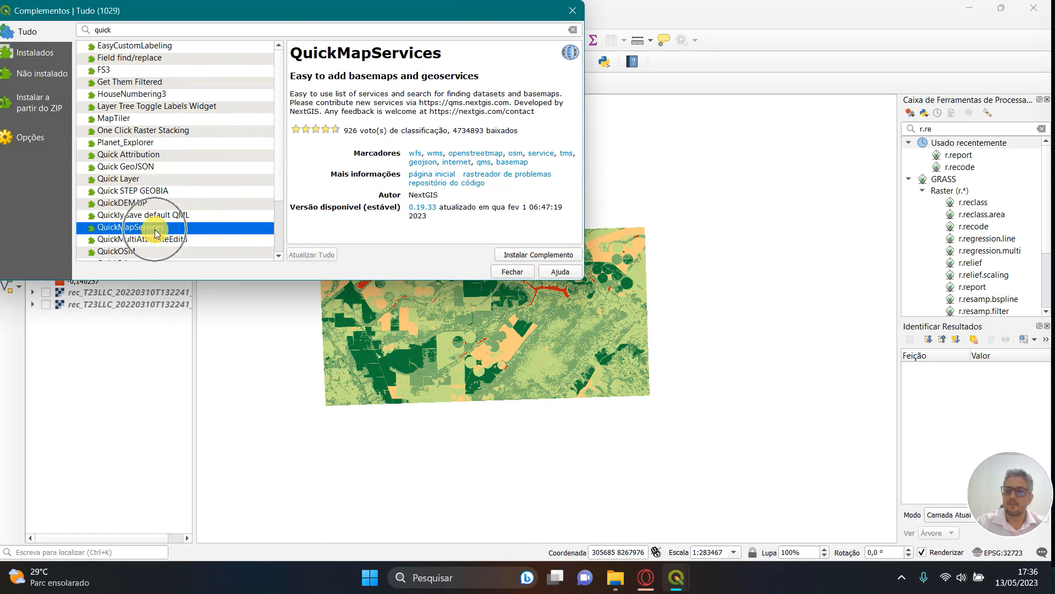
pyautogui.click(521, 258)
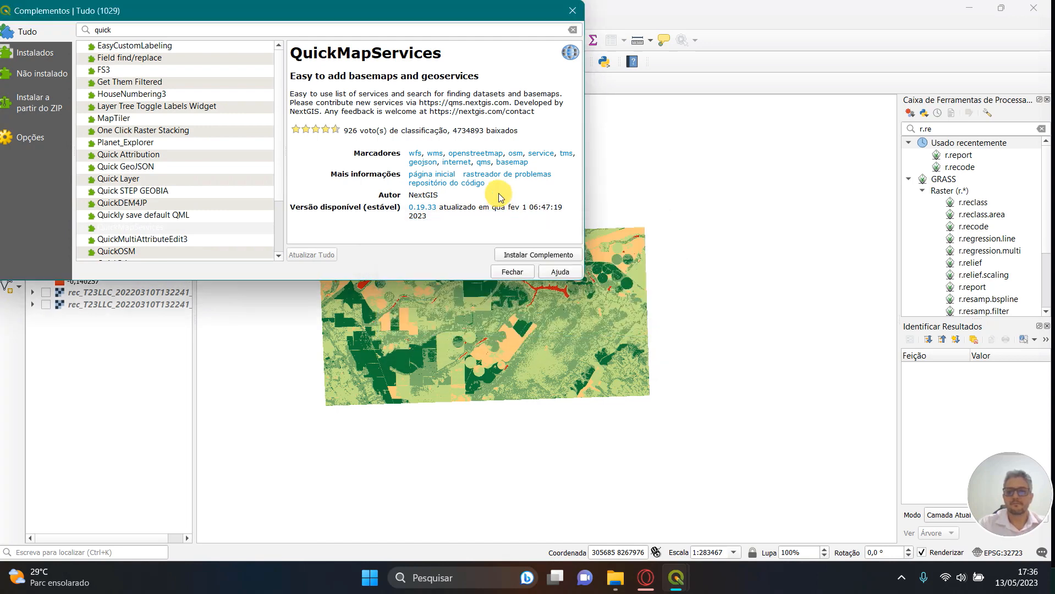
pyautogui.click(505, 273)
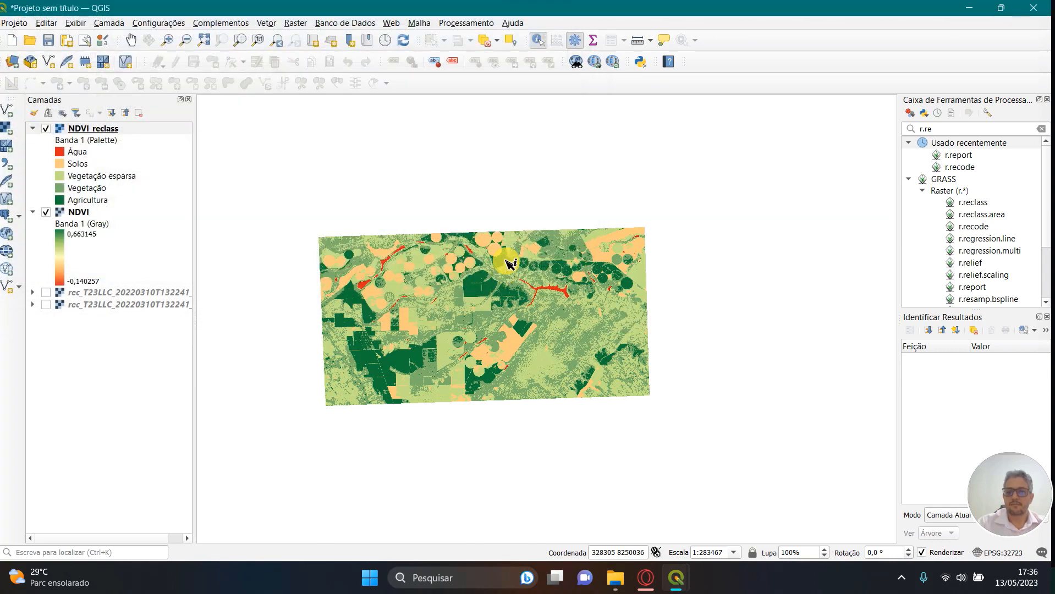
# - Download the contributed services pack in the QuickMapServices settings and close the settings dialog
pyautogui.click(389, 27)
pyautogui.moveTo(424, 57)
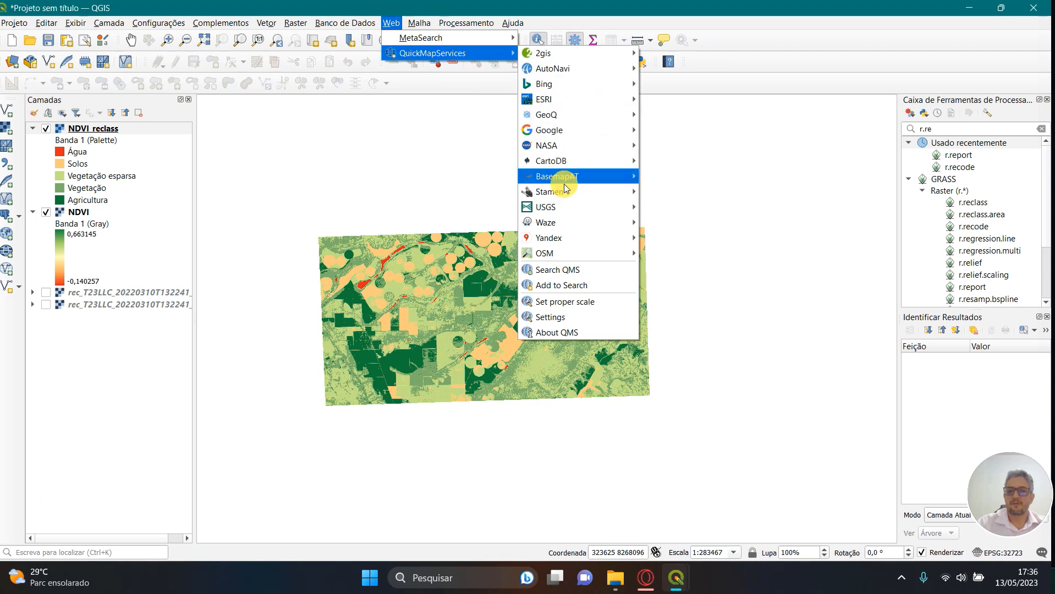
pyautogui.moveTo(529, 83)
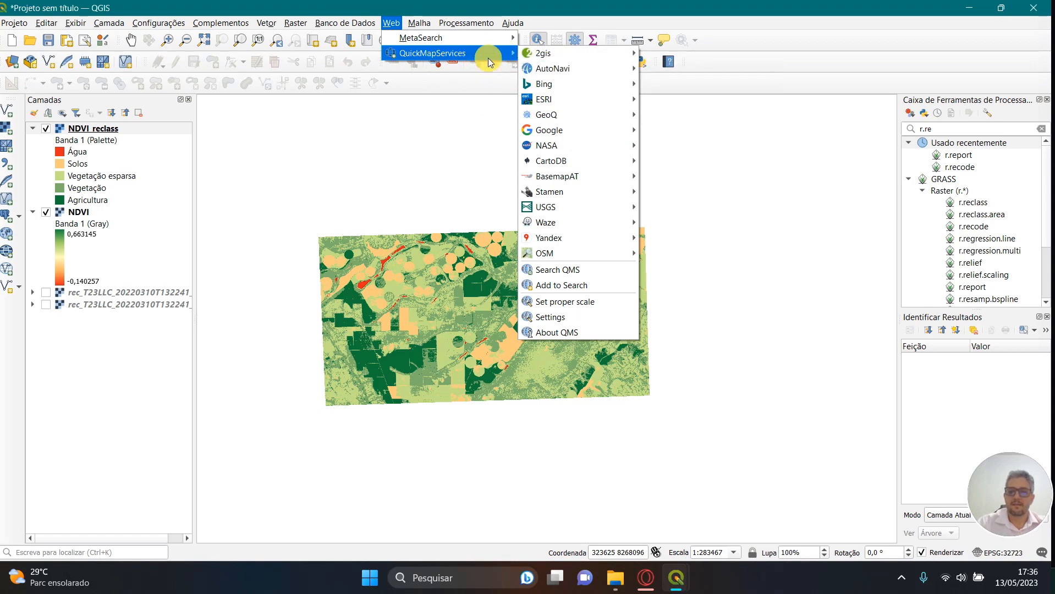
pyautogui.click(468, 58)
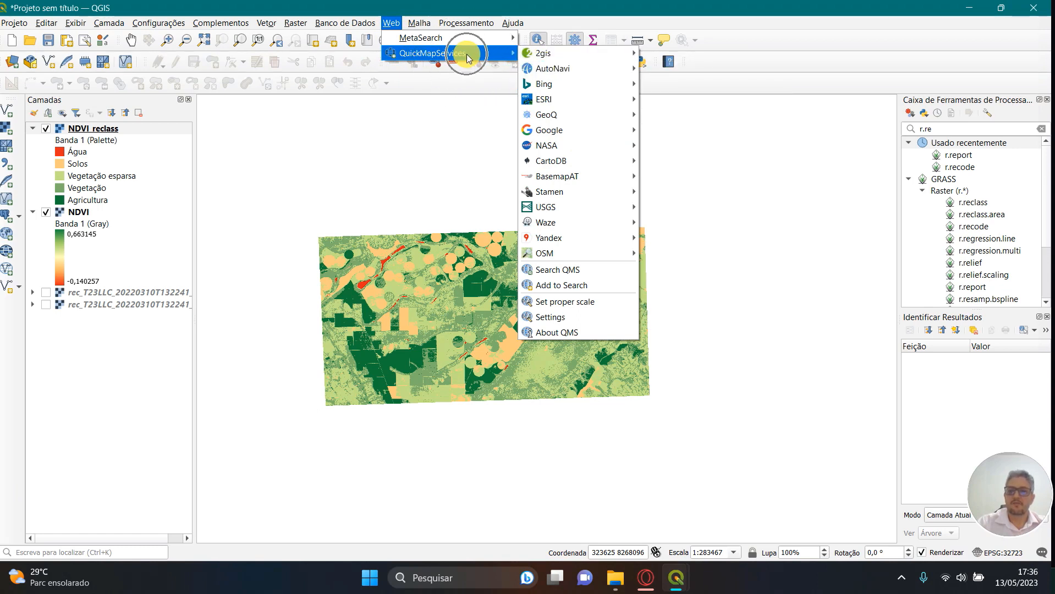
pyautogui.click(551, 318)
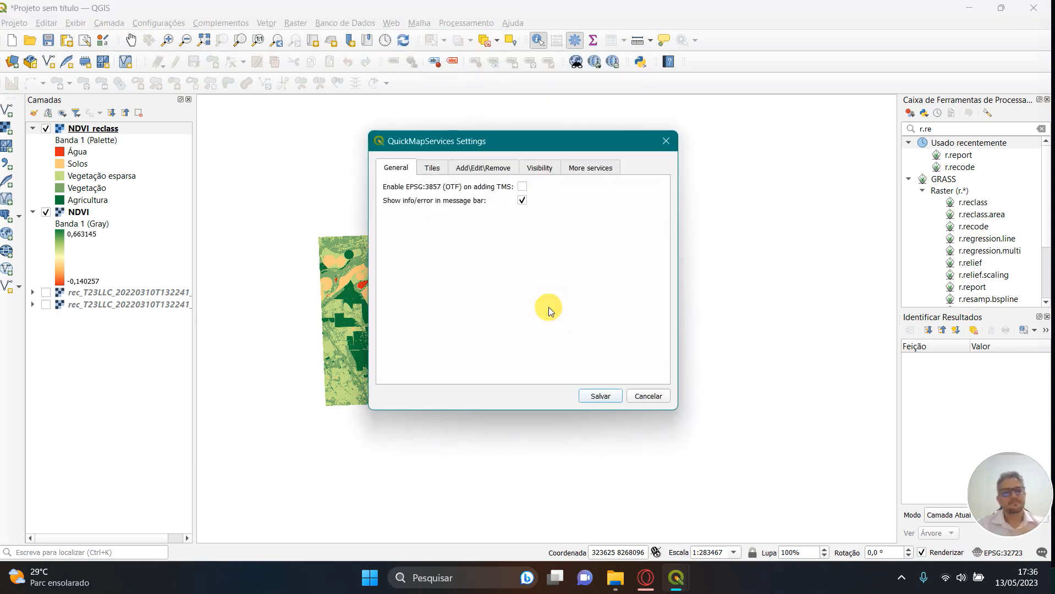
pyautogui.click(596, 172)
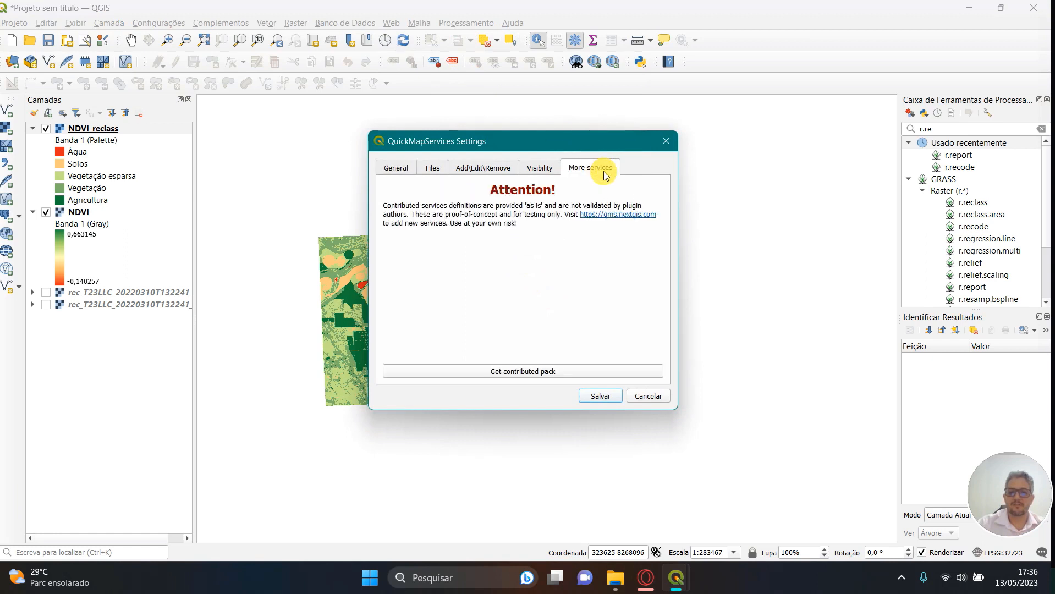
pyautogui.click(517, 370)
pyautogui.click(517, 371)
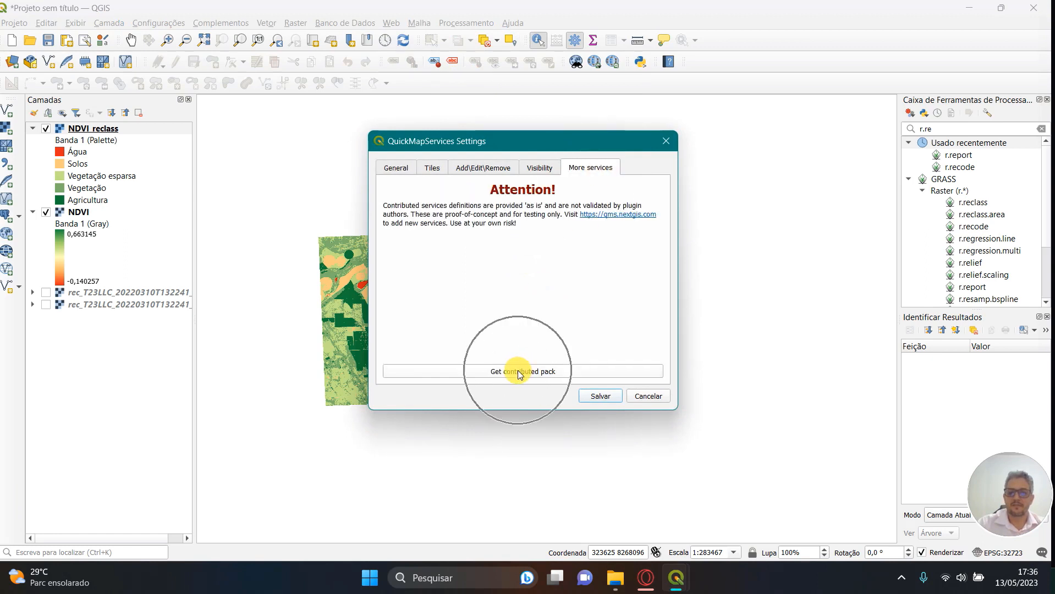
pyautogui.click(518, 370)
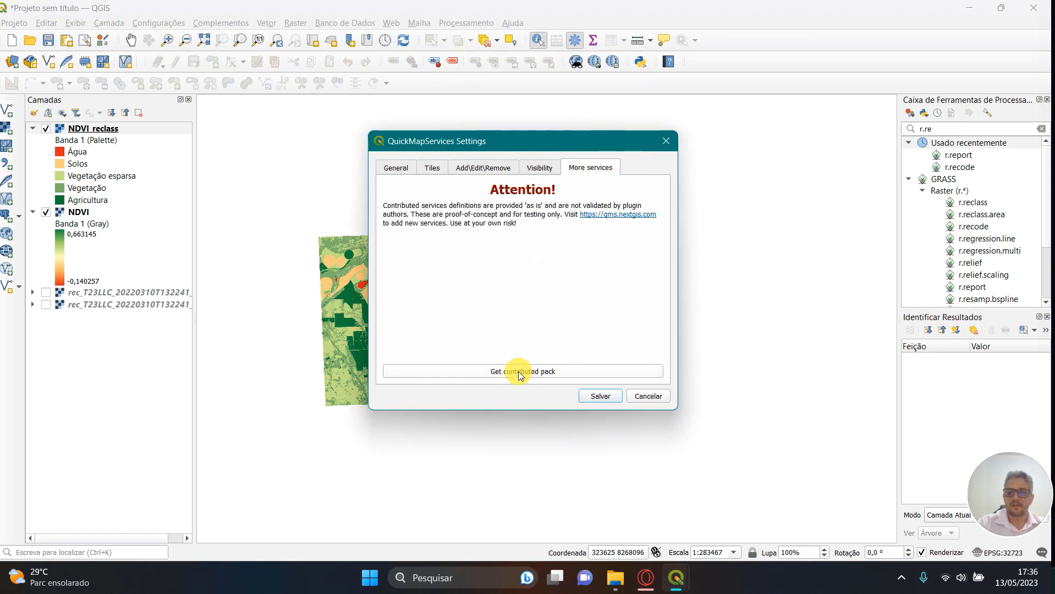
pyautogui.click(519, 373)
pyautogui.click(518, 372)
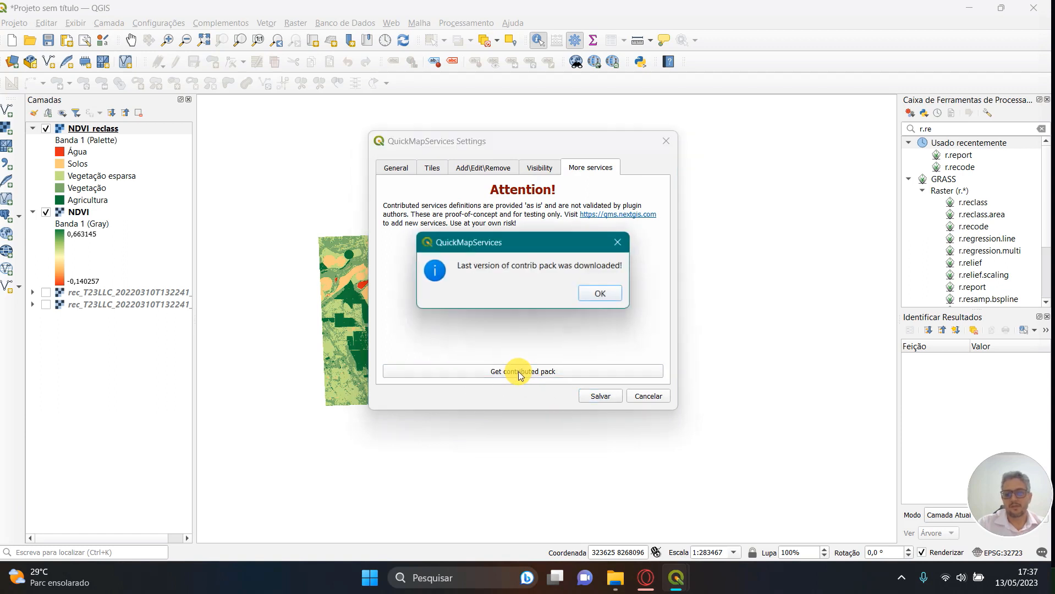
pyautogui.click(611, 296)
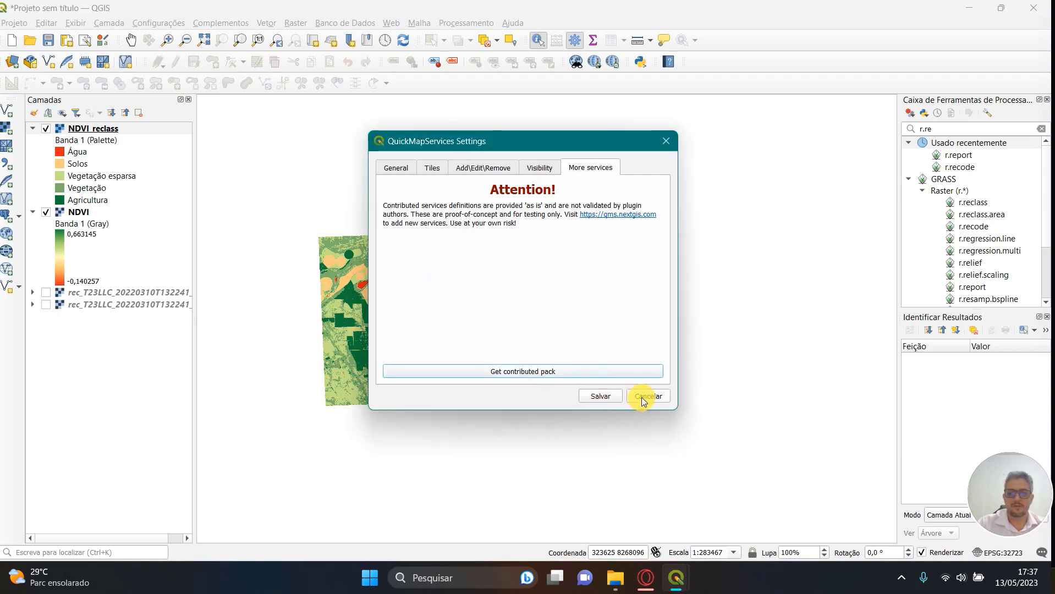
pyautogui.click(667, 142)
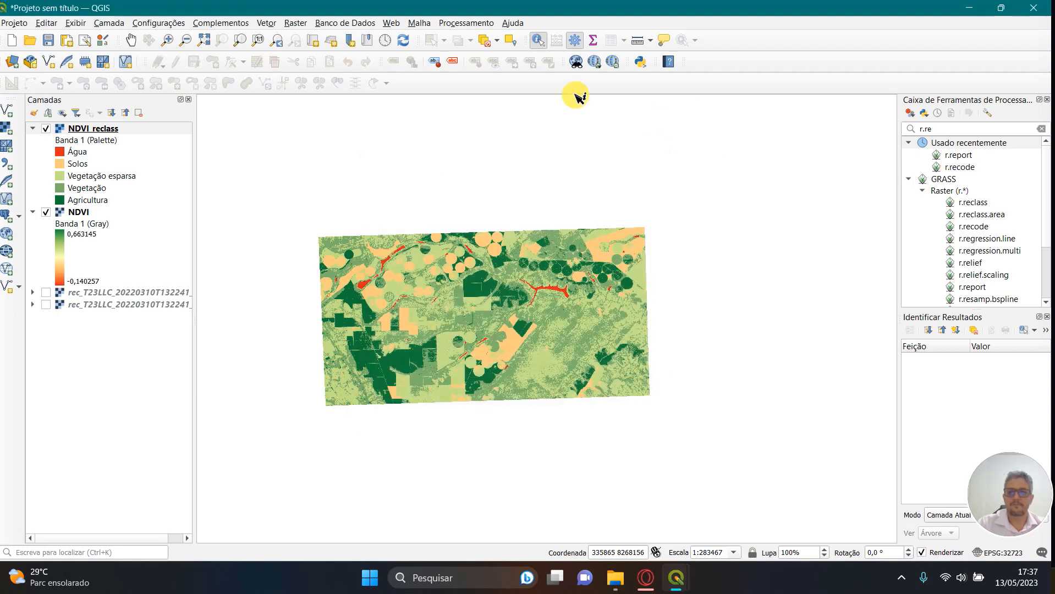
# - Add the Google Satellite basemap from QuickMapServices to the project
pyautogui.click(390, 23)
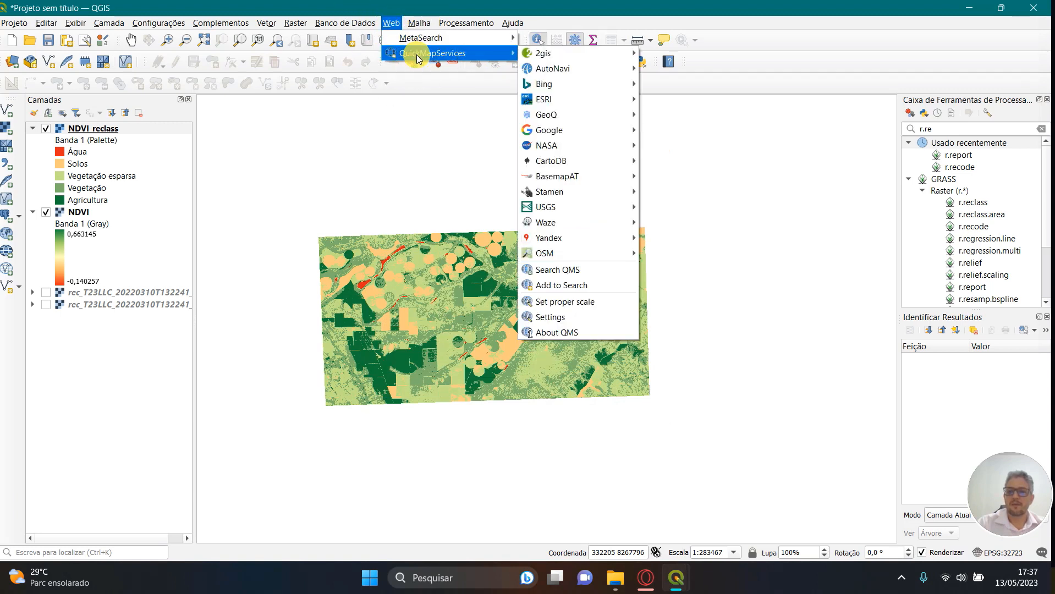
pyautogui.moveTo(552, 132)
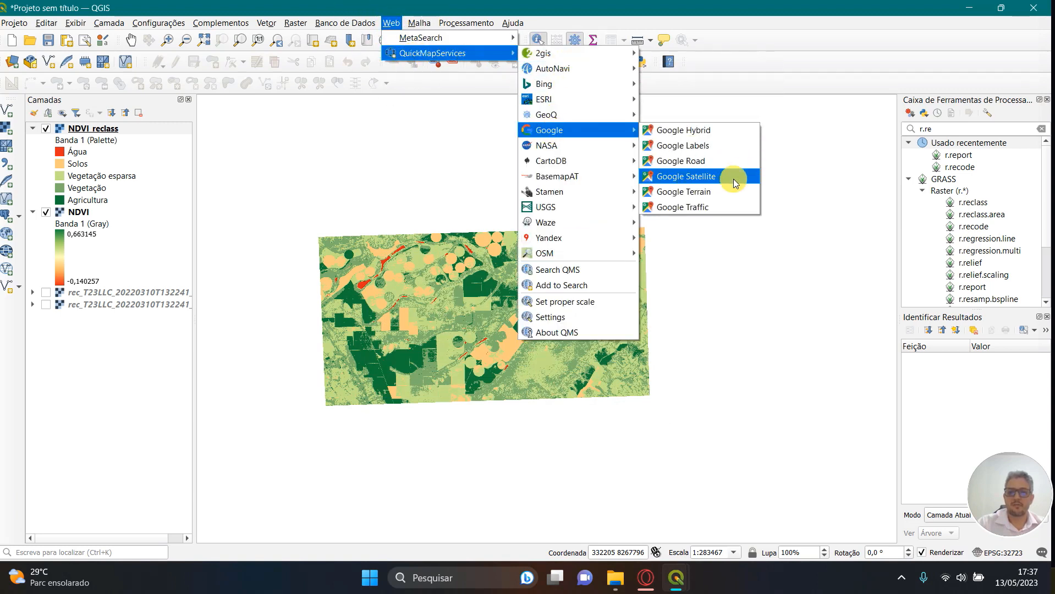
pyautogui.click(719, 175)
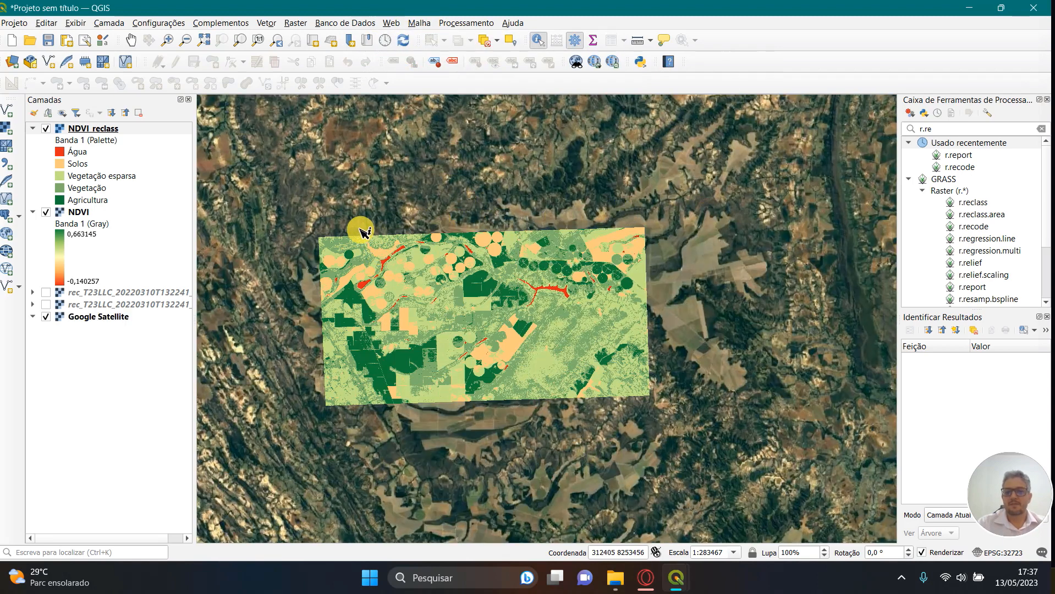
pyautogui.scroll(-1, 328, 256)
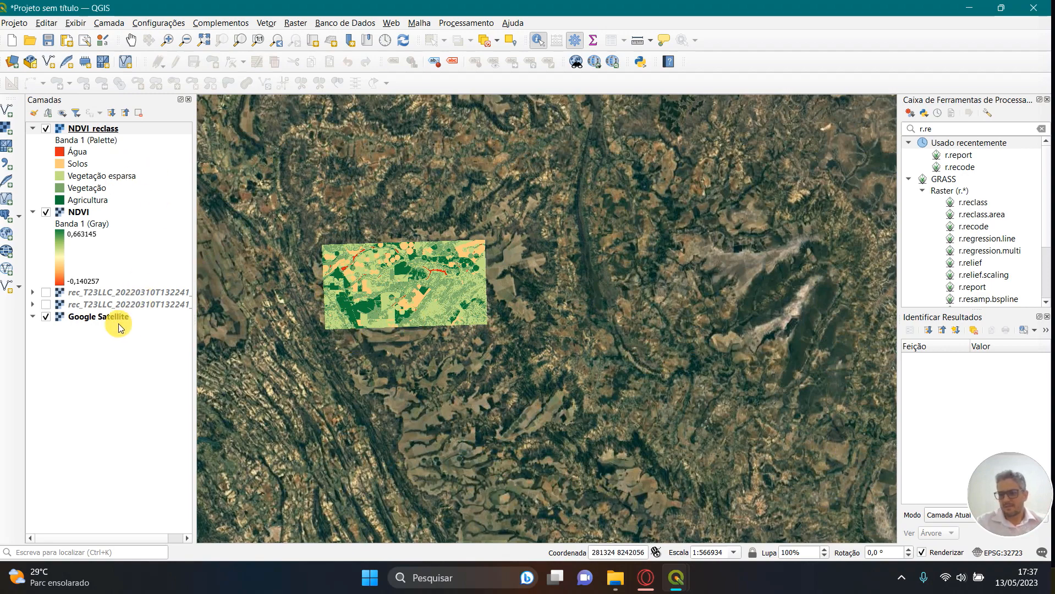
# - Try the Google Satellite layer above NDVI_reclass and return it to the bottom of the layer order
pyautogui.moveTo(105, 319); pyautogui.dragTo(110, 126)
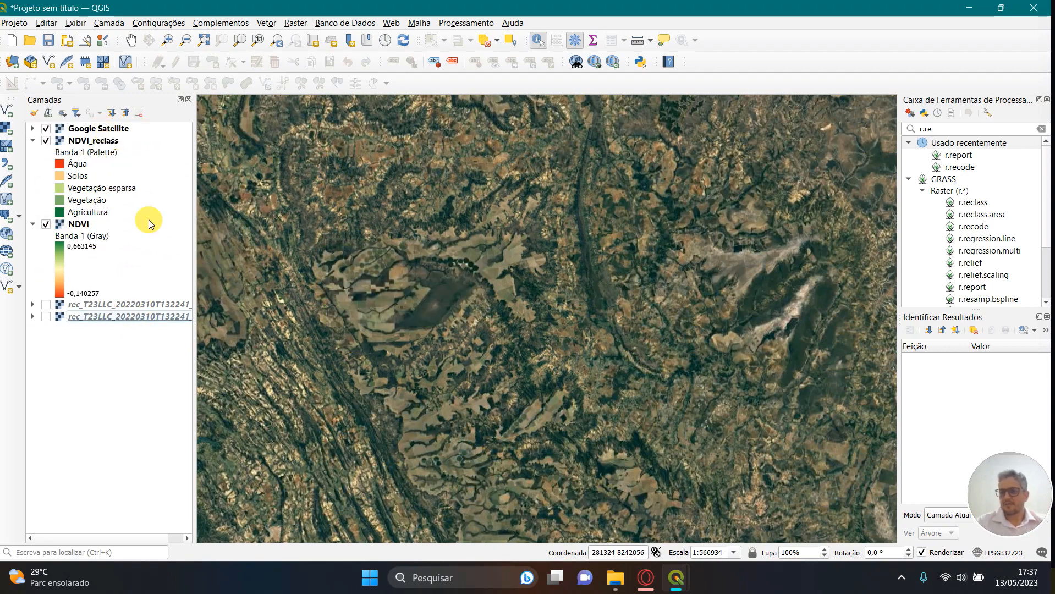
pyautogui.click(80, 131)
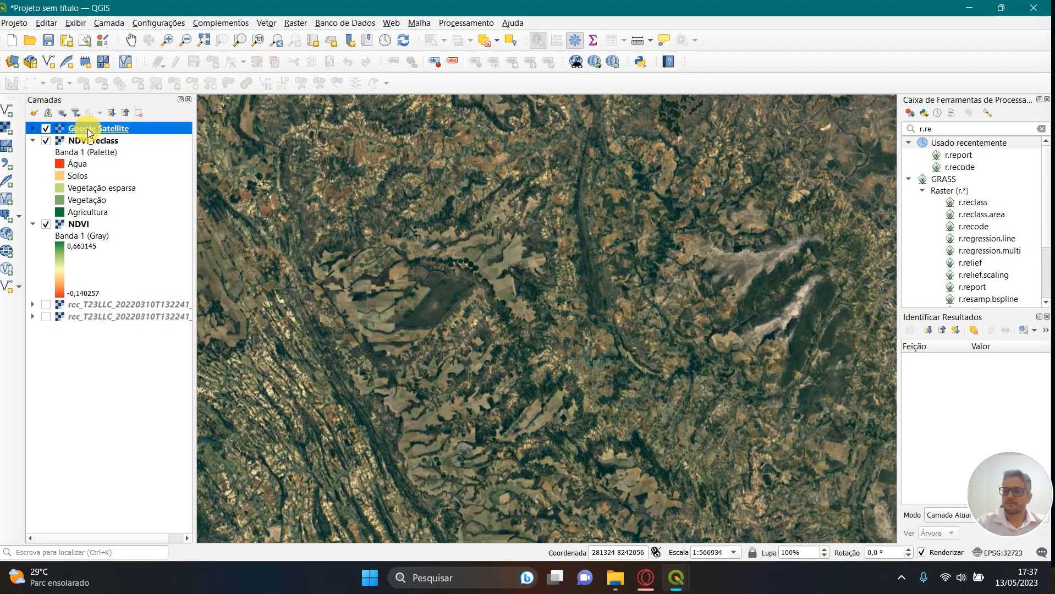
pyautogui.moveTo(88, 132); pyautogui.dragTo(97, 337)
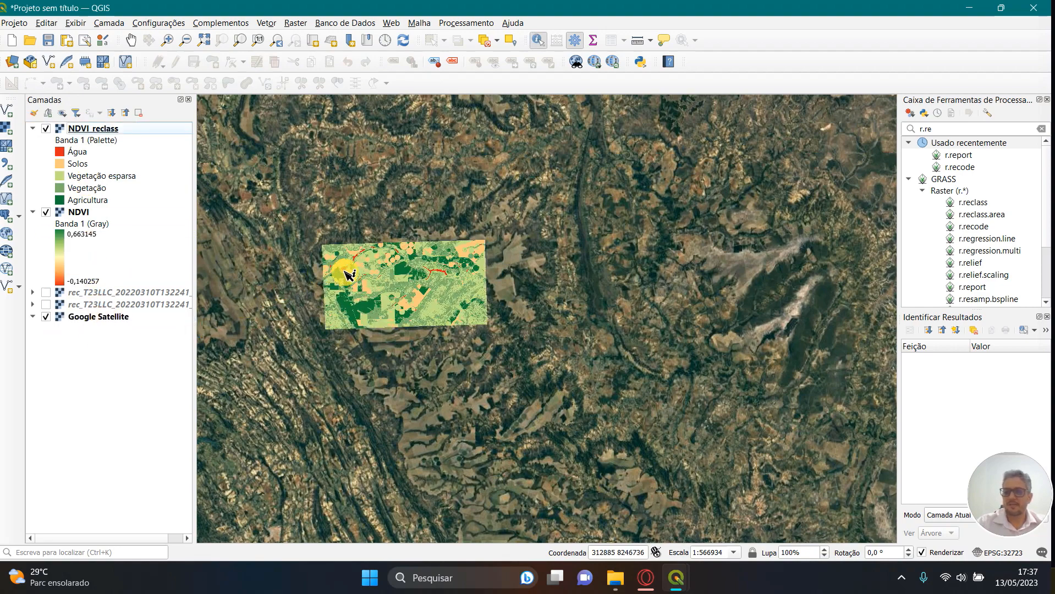
# - Return to the NDVI print layout and refresh its view with the satellite basemap behind the map
pyautogui.scroll(1, 345, 271)
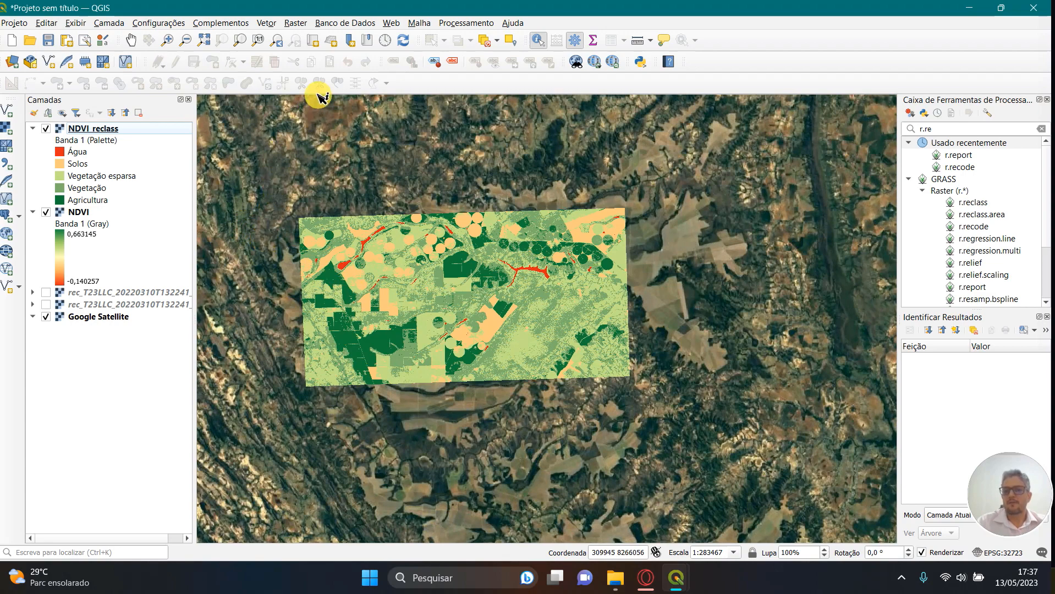
pyautogui.moveTo(677, 580)
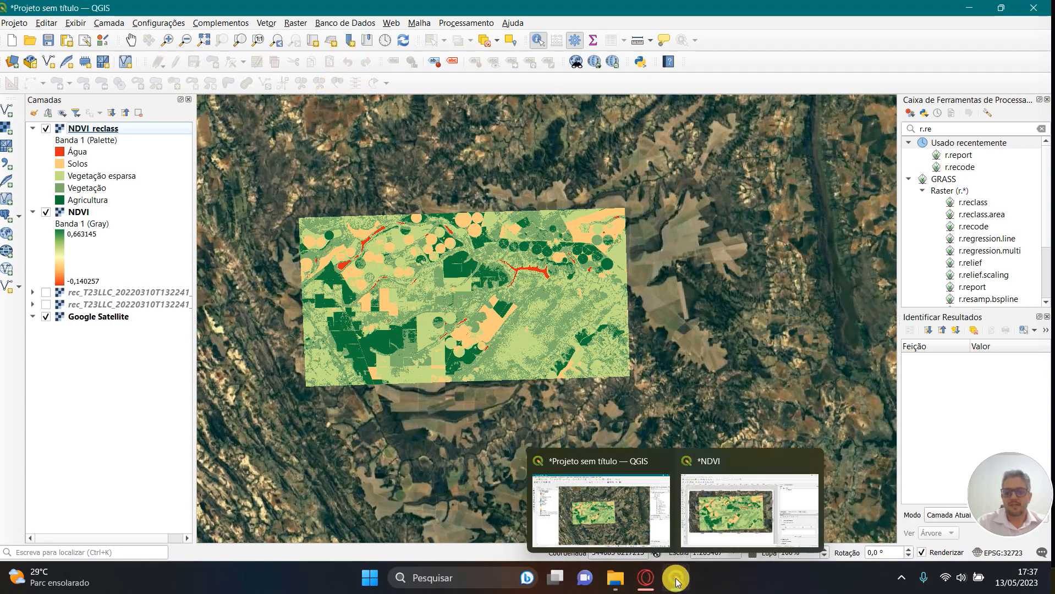
pyautogui.click(737, 523)
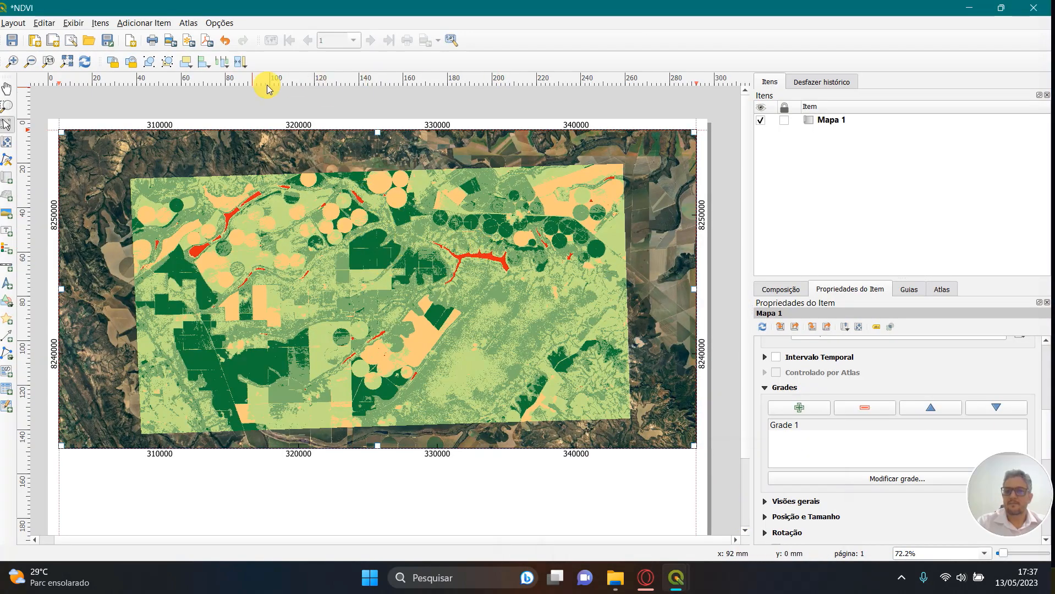
pyautogui.click(83, 62)
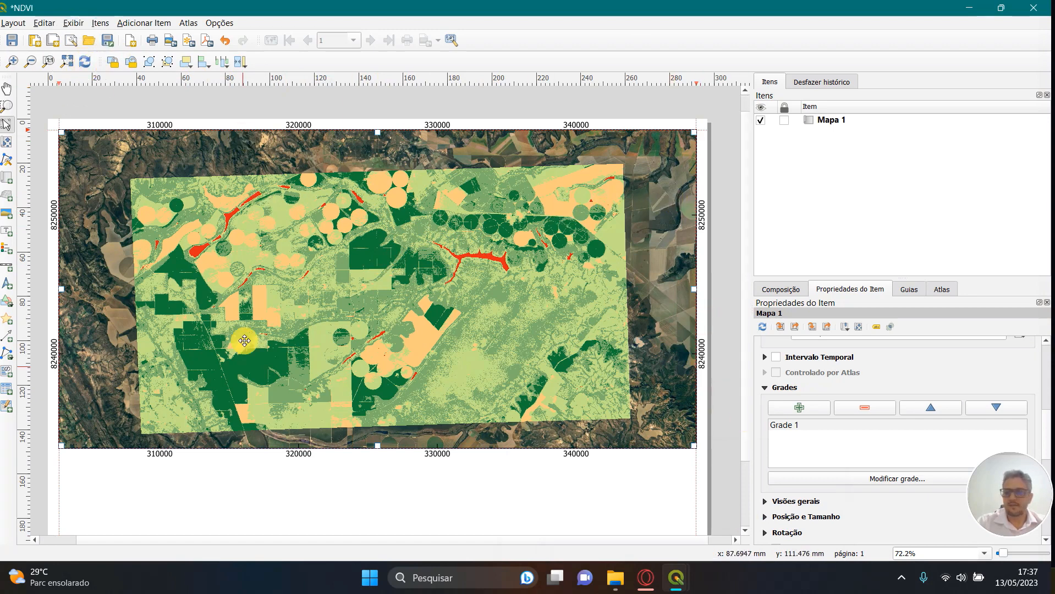
pyautogui.click(328, 499)
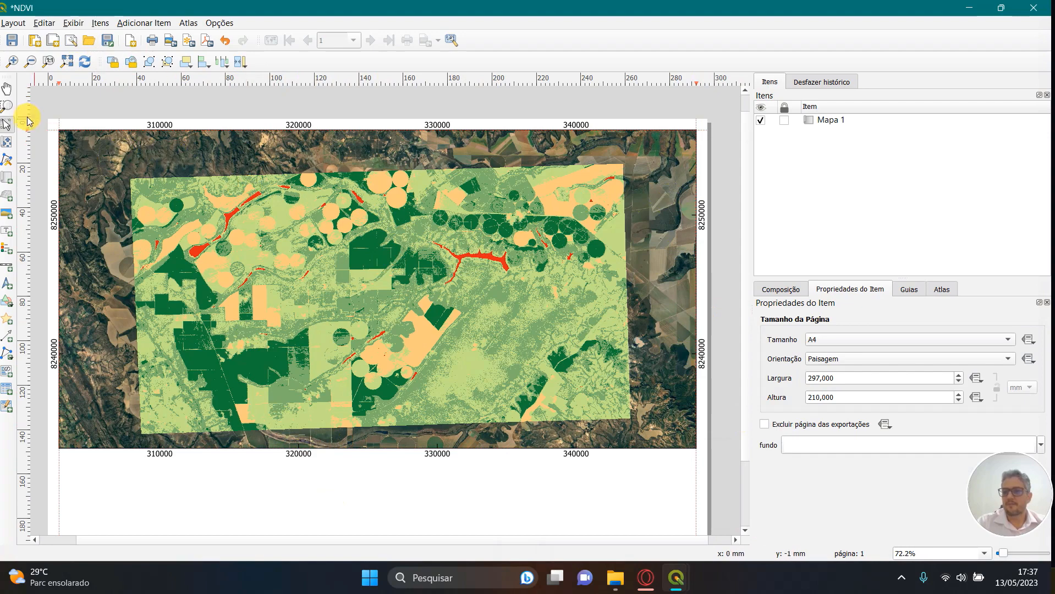
# - Lock both the layers and the layer styles of Mapa 1
pyautogui.click(105, 150)
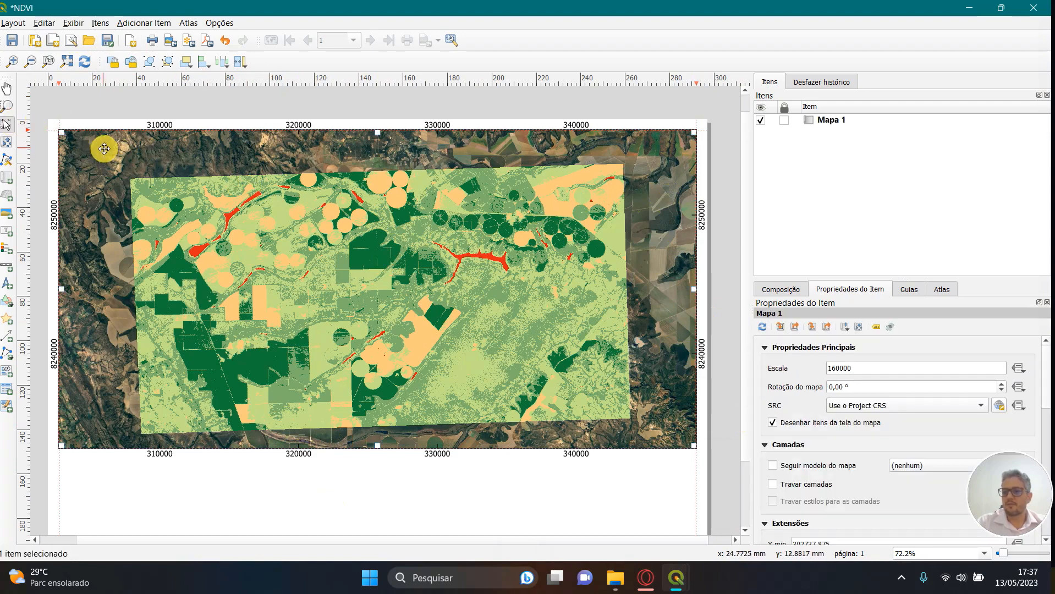
pyautogui.scroll(1, 64, 134)
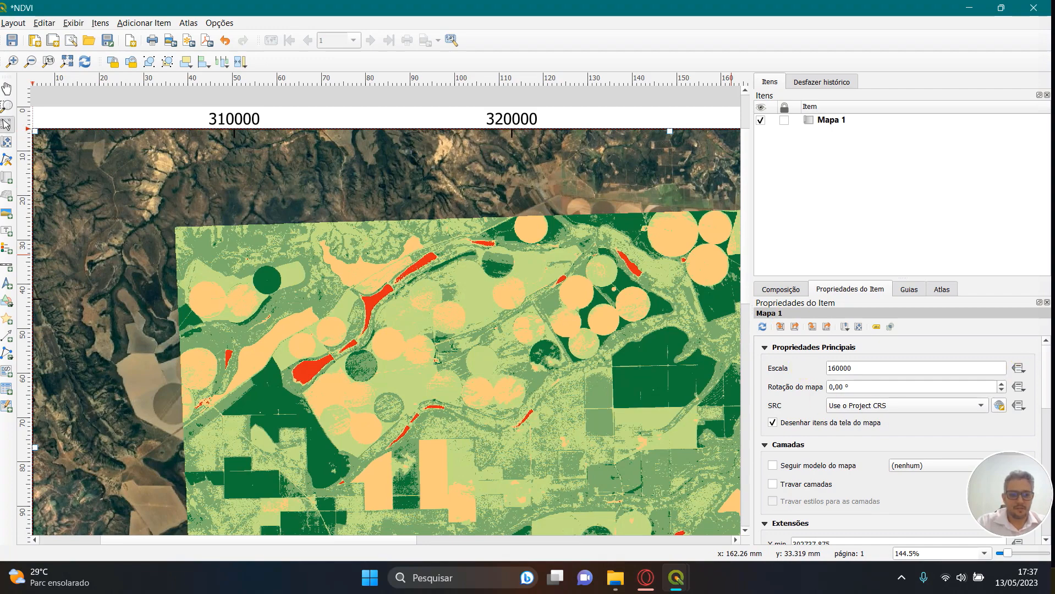
pyautogui.scroll(-2, 1045, 373)
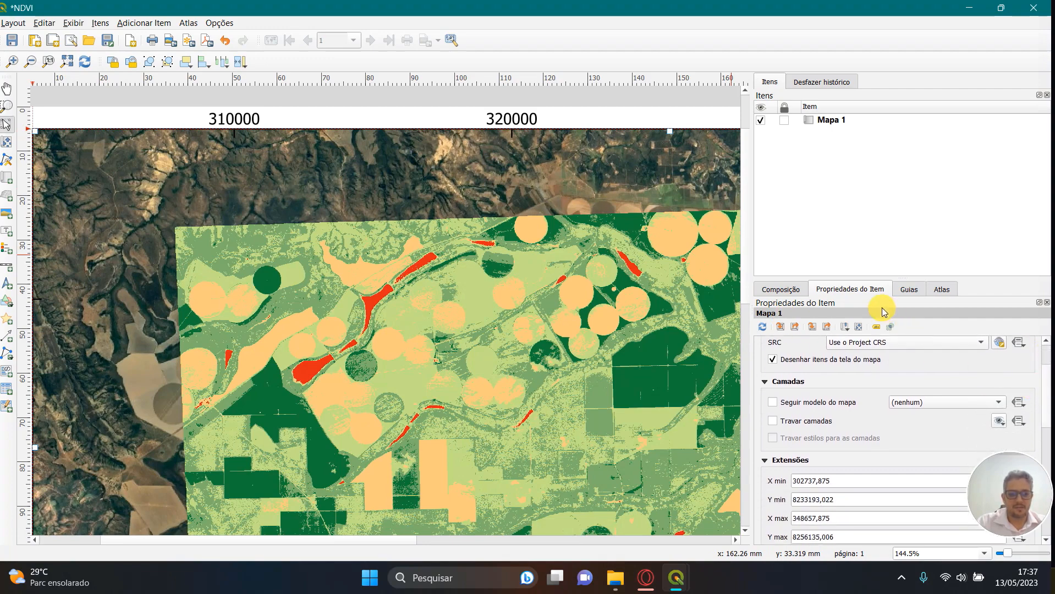
pyautogui.click(775, 421)
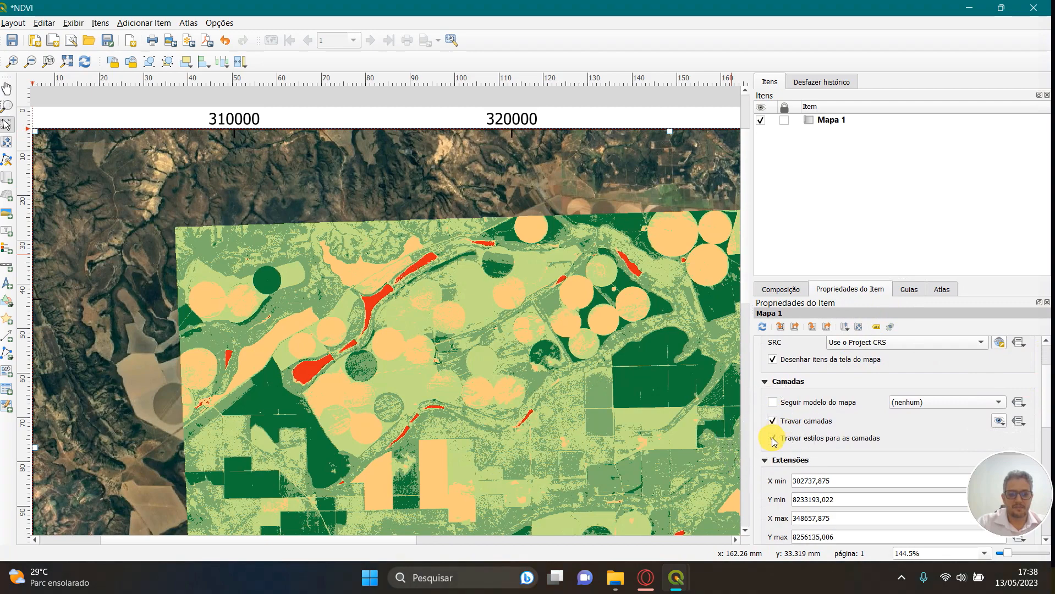
pyautogui.scroll(1, 629, 280)
pyautogui.scroll(-1, 595, 252)
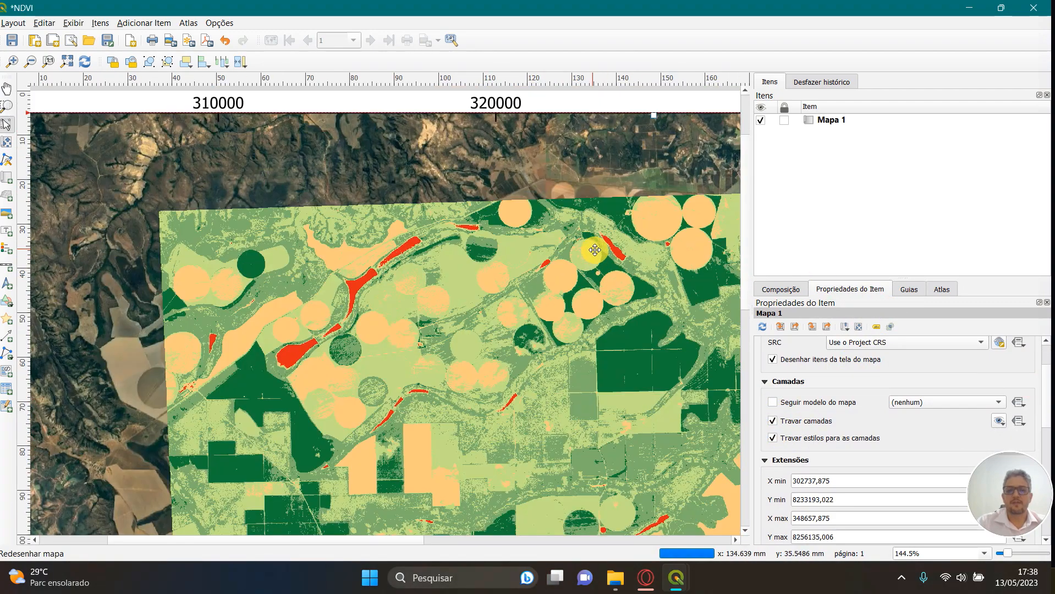
pyautogui.scroll(-2, 595, 250)
pyautogui.scroll(1, 565, 218)
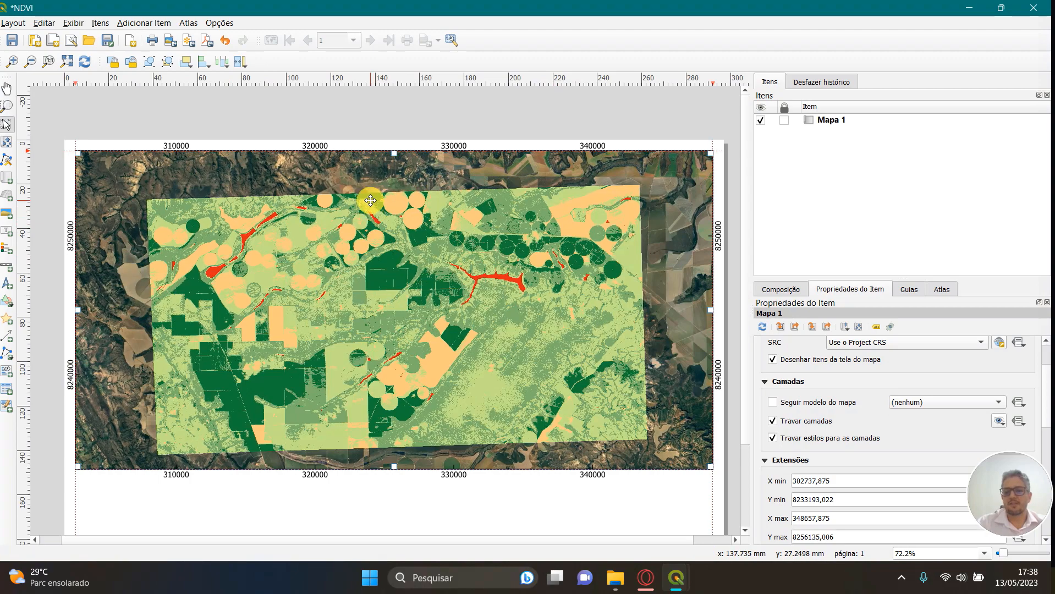
pyautogui.click(469, 114)
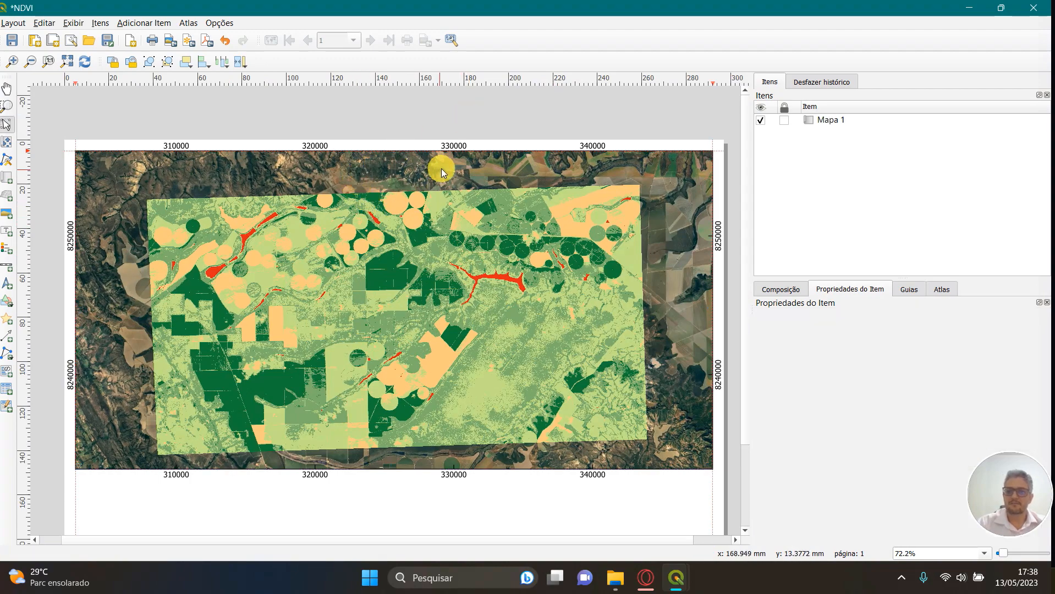
# - Add a north arrow in the blank area of the page below the map's right part
pyautogui.scroll(-1, 392, 206)
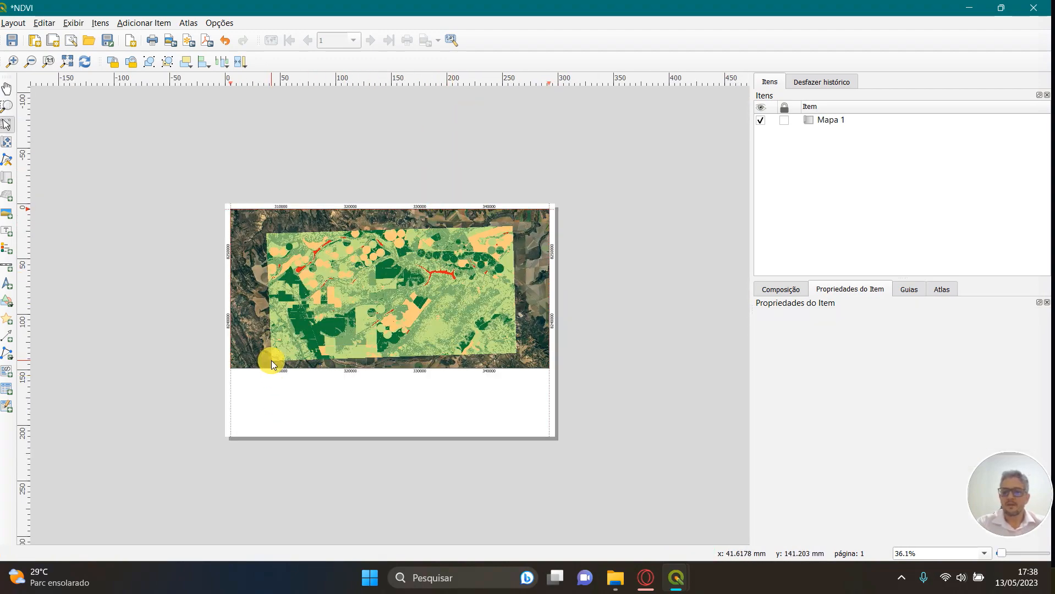
pyautogui.scroll(1, 271, 360)
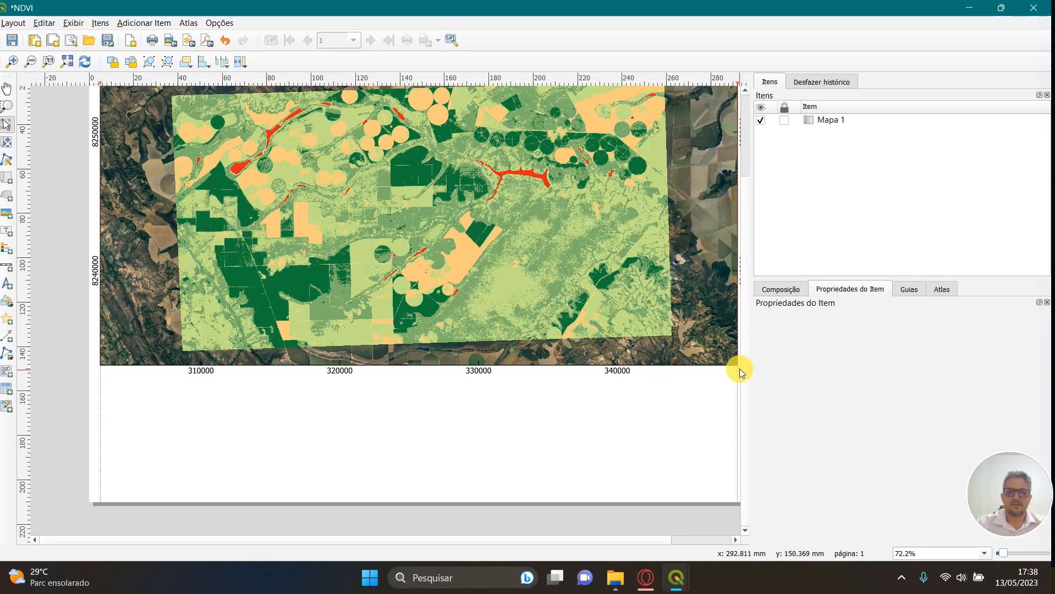
pyautogui.scroll(-1, 609, 356)
pyautogui.scroll(1, 611, 354)
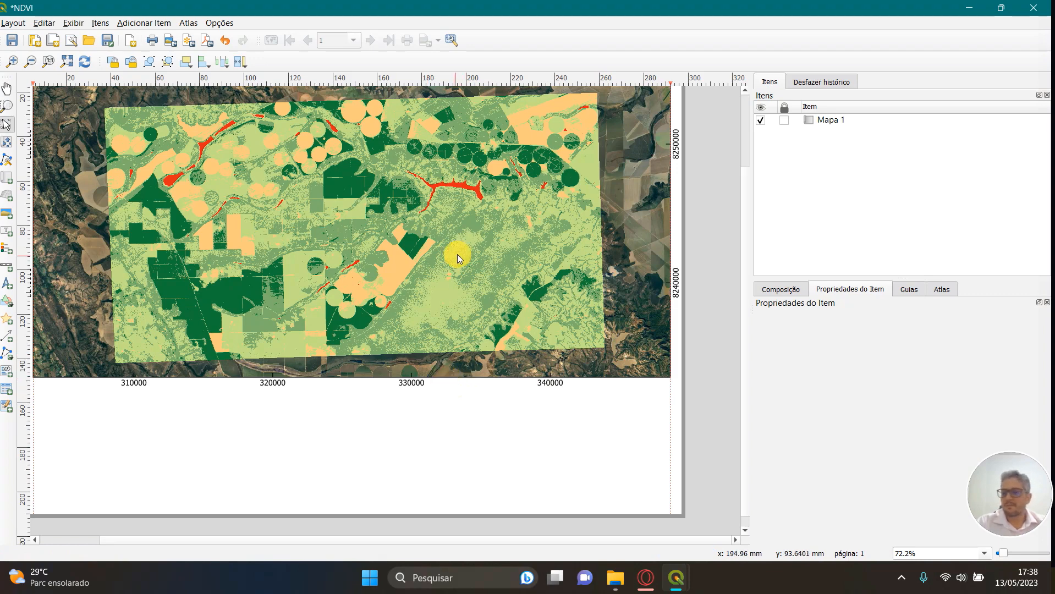
pyautogui.click(10, 284)
pyautogui.moveTo(557, 409); pyautogui.dragTo(630, 456)
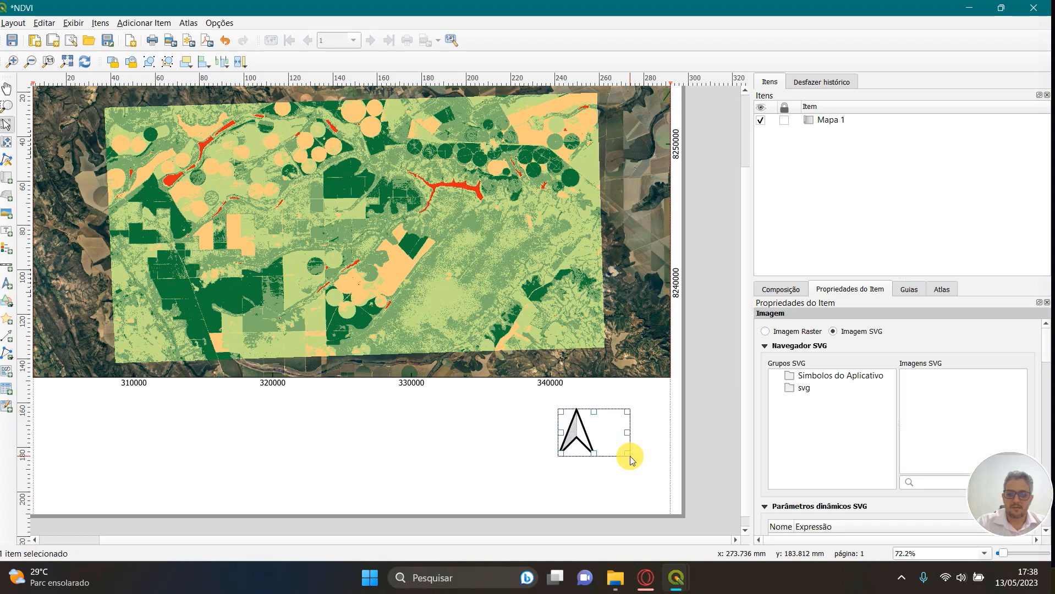
pyautogui.click(578, 428)
pyautogui.click(578, 428)
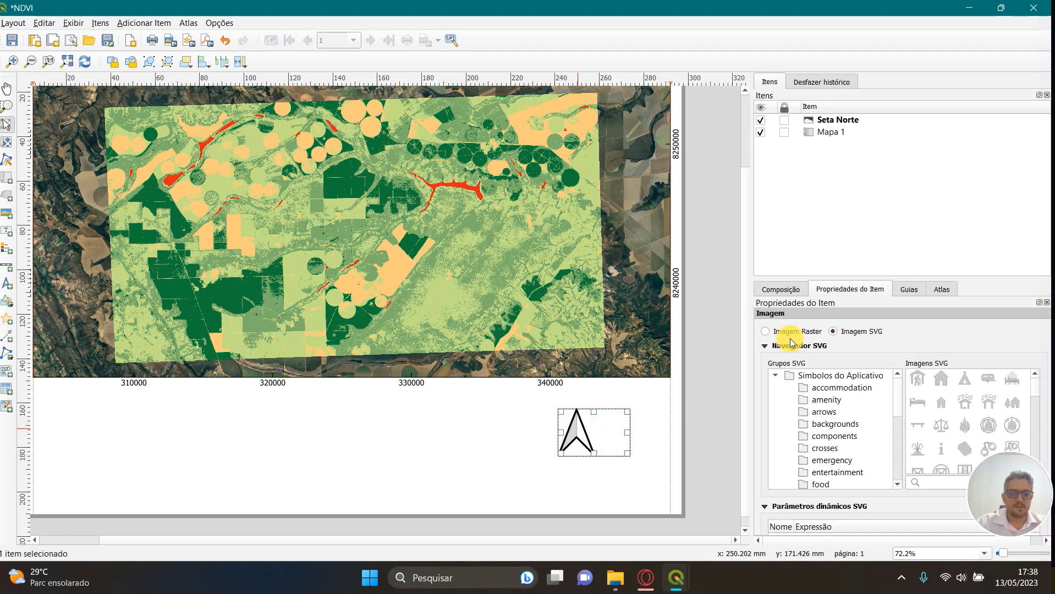
# - Change the north arrow's symbol to the NorthArrow_02.svg image with the circled arrow
pyautogui.moveTo(751, 342); pyautogui.dragTo(727, 342)
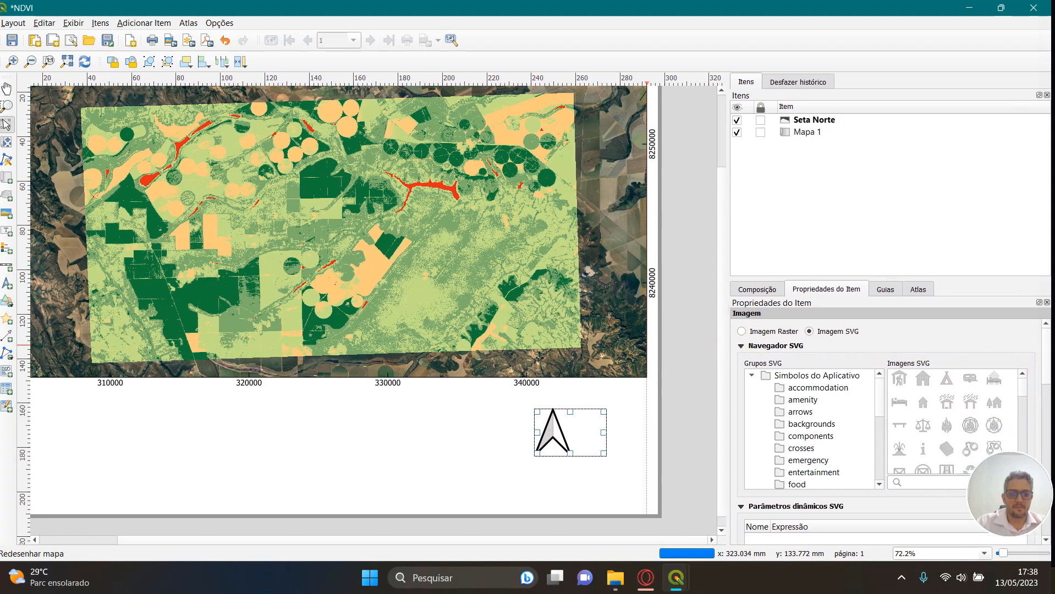
pyautogui.moveTo(1024, 388); pyautogui.dragTo(1025, 395)
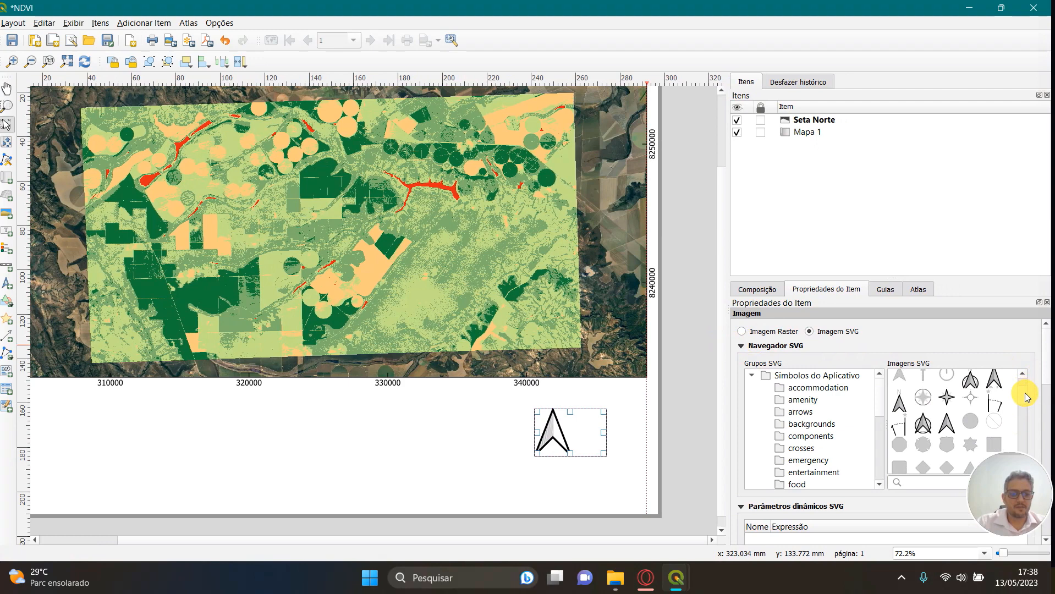
pyautogui.click(972, 381)
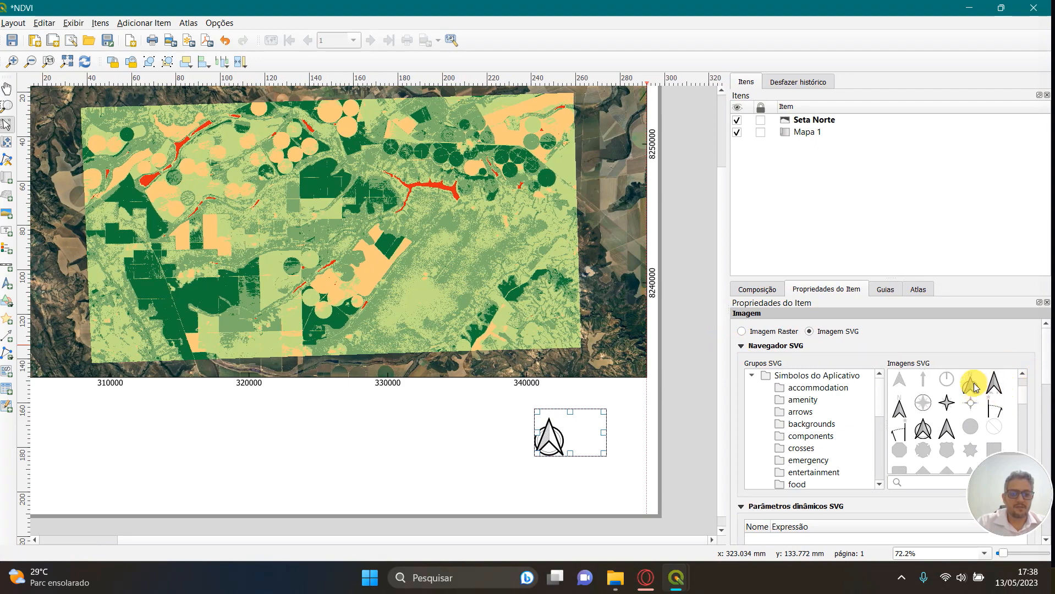
# - Set the north arrow's fill colour to dark #232323 from the recent colours
pyautogui.moveTo(1017, 462); pyautogui.dragTo(1009, 504)
pyautogui.moveTo(1048, 371); pyautogui.dragTo(1048, 405)
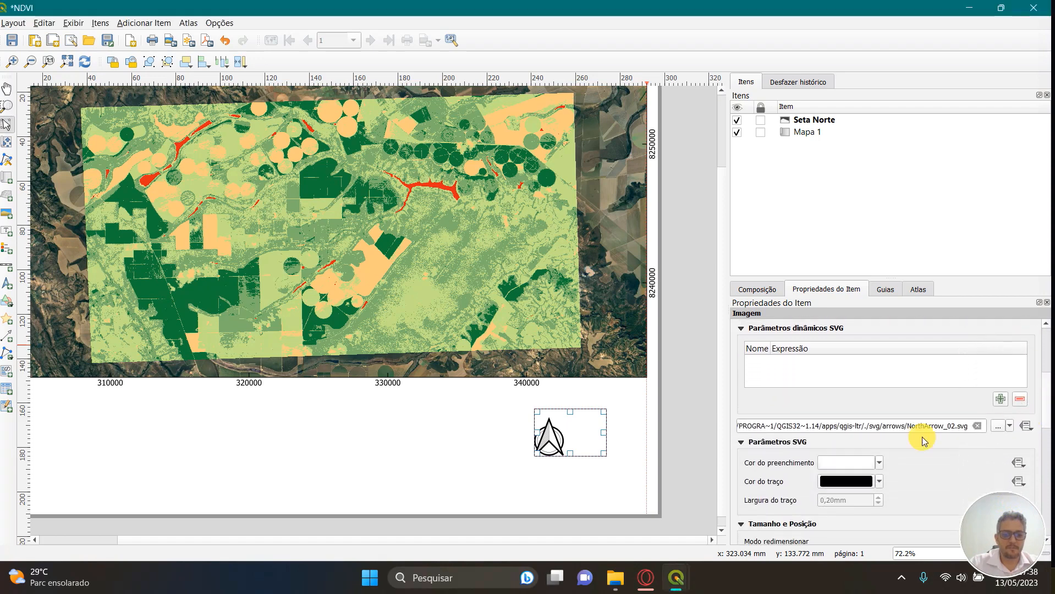
pyautogui.click(836, 462)
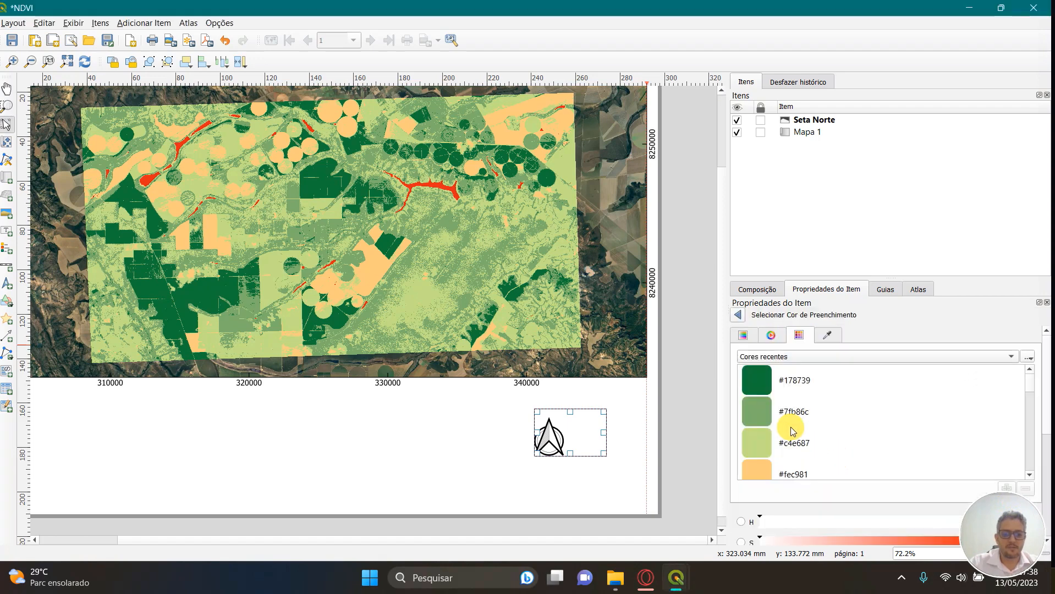
pyautogui.scroll(3, 785, 417)
pyautogui.scroll(-3, 785, 417)
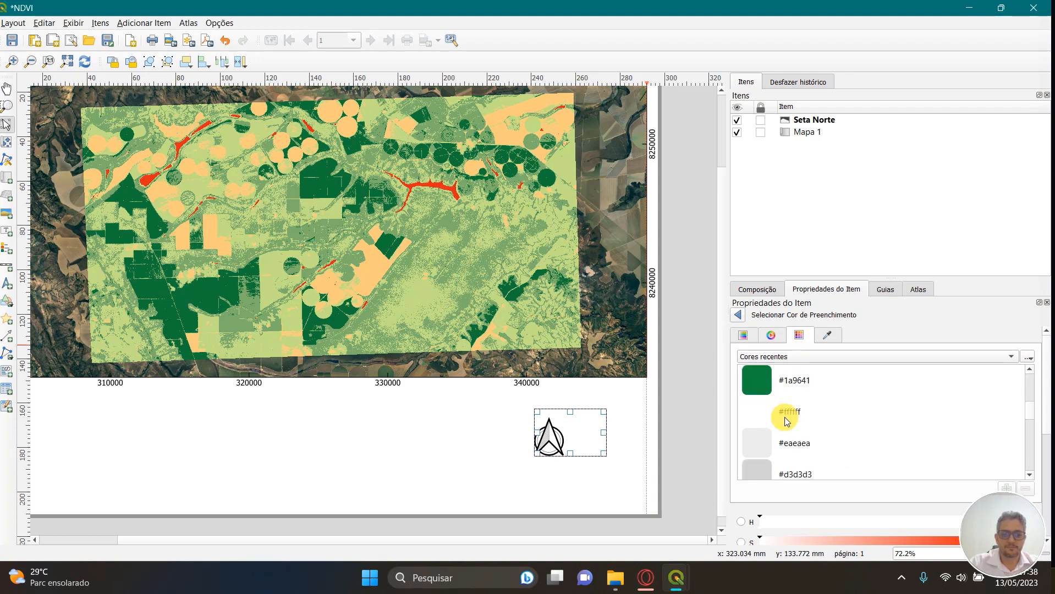
pyautogui.click(761, 443)
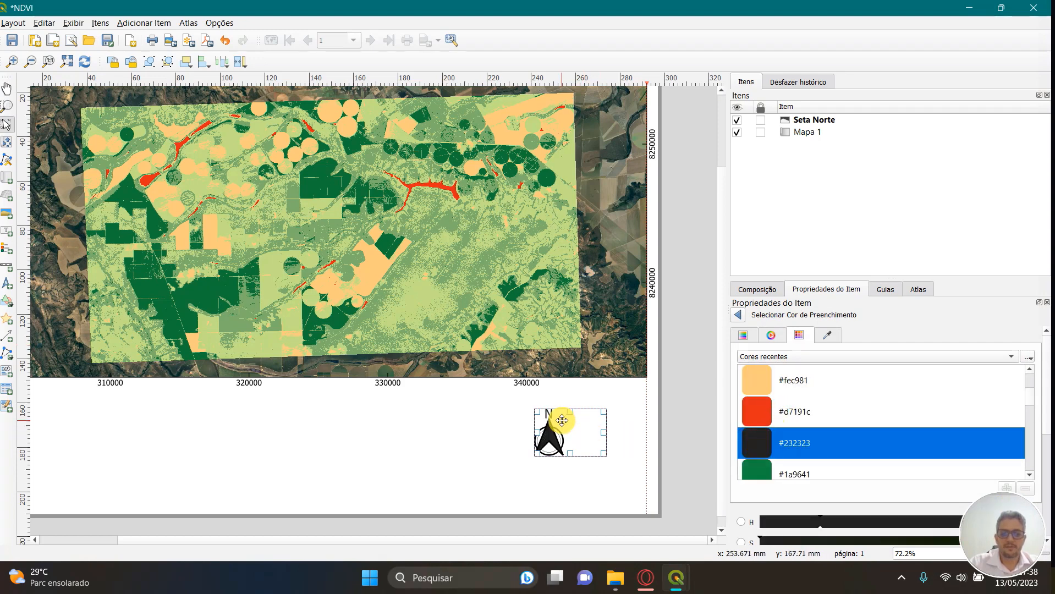
pyautogui.click(737, 318)
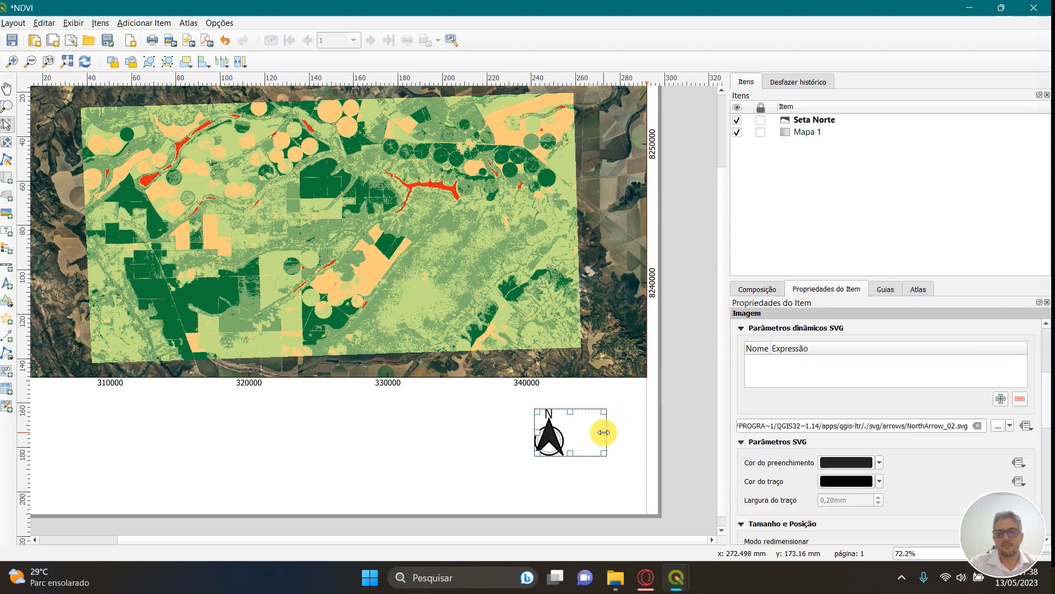
# - Narrow the north arrow's frame and reposition it just below the map near the 340000 coordinate label
pyautogui.moveTo(603, 433); pyautogui.dragTo(555, 435)
pyautogui.click(580, 433)
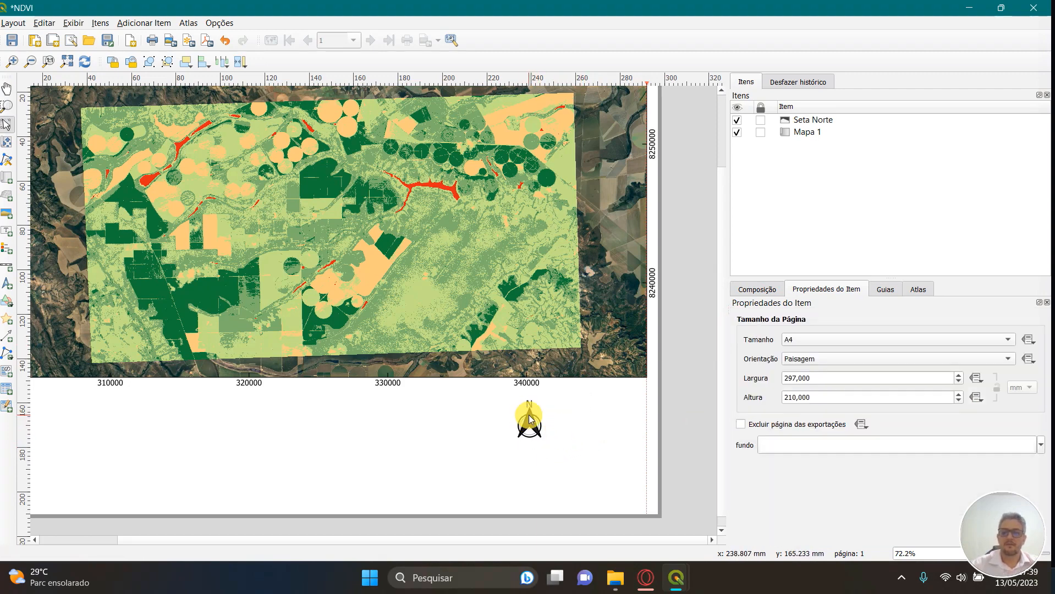
pyautogui.click(529, 420)
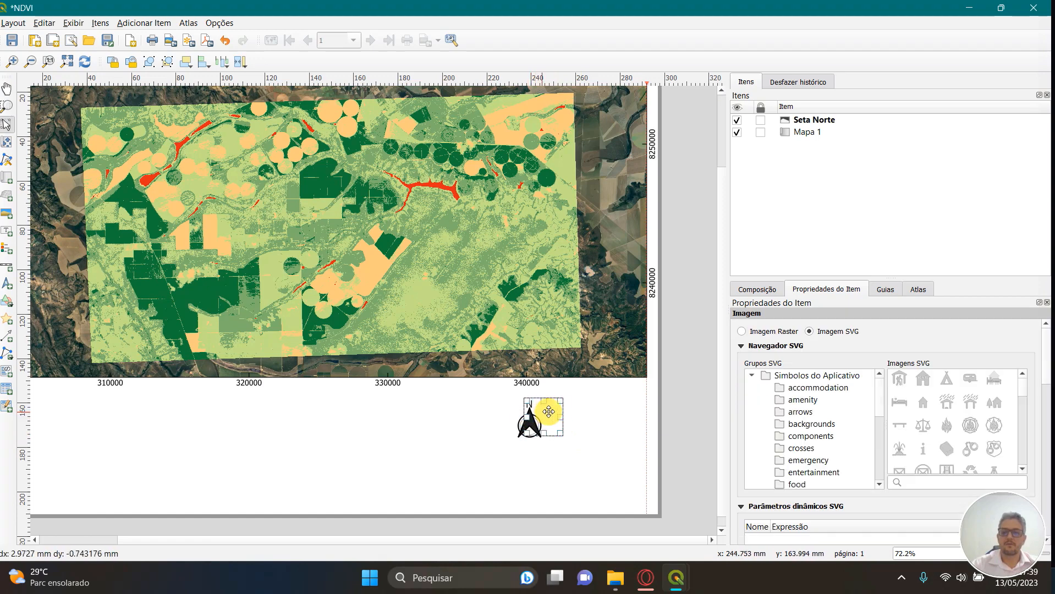
pyautogui.click(591, 432)
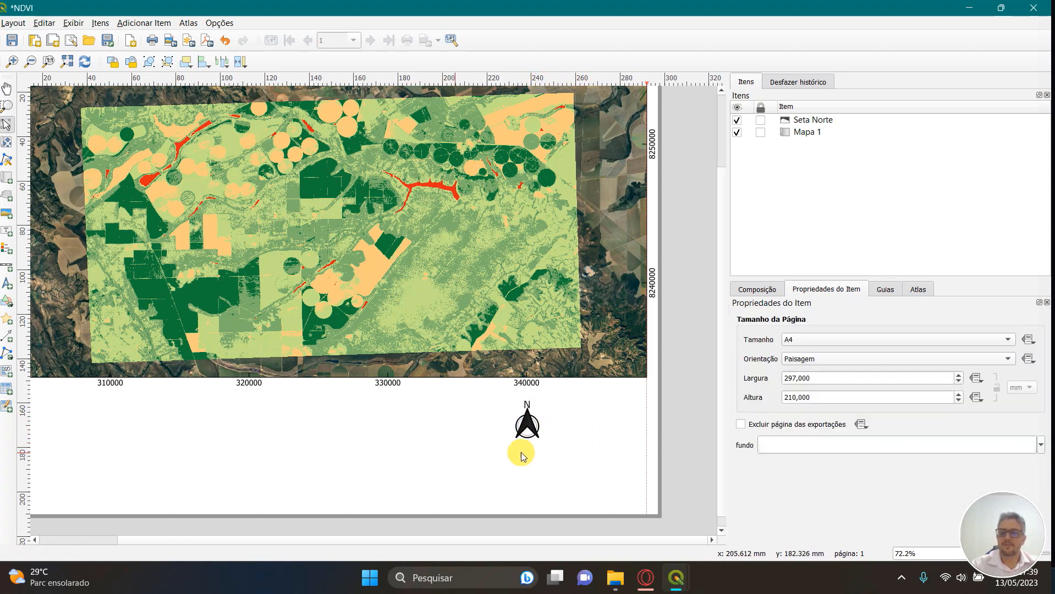
# - Add a scale bar for Mapa 1 and position it directly beneath the north arrow
pyautogui.click(326, 331)
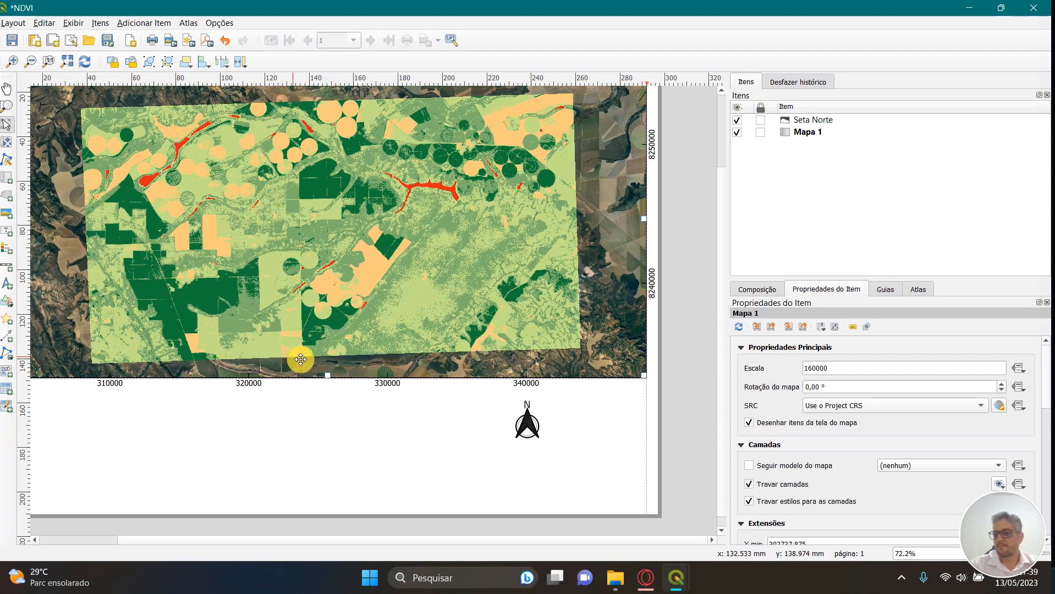
pyautogui.click(8, 270)
pyautogui.moveTo(489, 450); pyautogui.dragTo(592, 476)
pyautogui.moveTo(561, 466)
pyautogui.mouseDown()
pyautogui.moveTo(544, 464)
pyautogui.moveTo(589, 469)
pyautogui.moveTo(556, 465)
pyautogui.mouseUp()
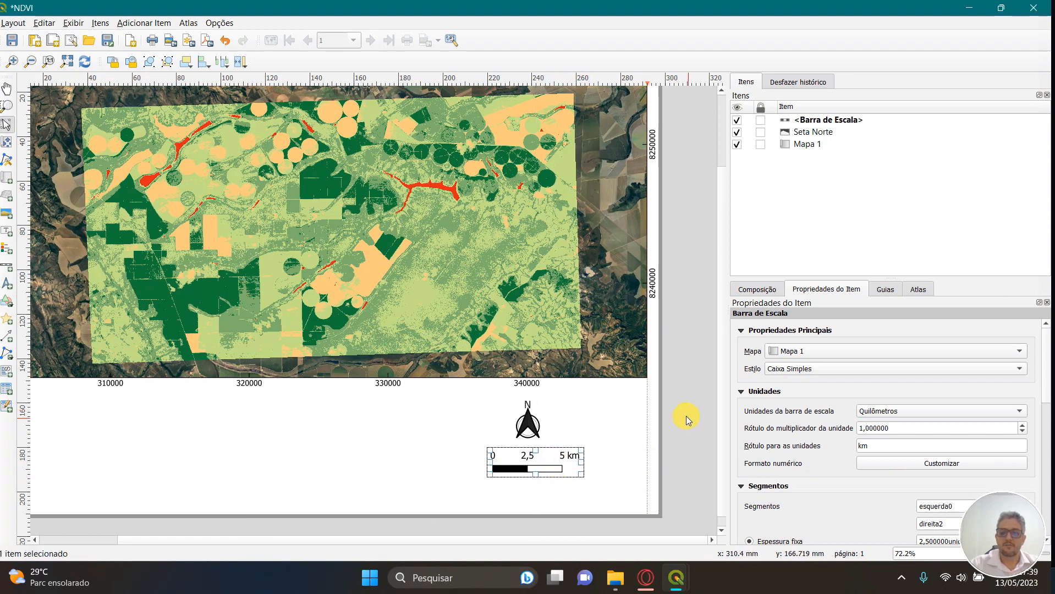
# - Try the scale bar styles Linhas tracejadas embaixo and Linhas tracejadas em cima, and return to Caixa Simples
pyautogui.click(798, 369)
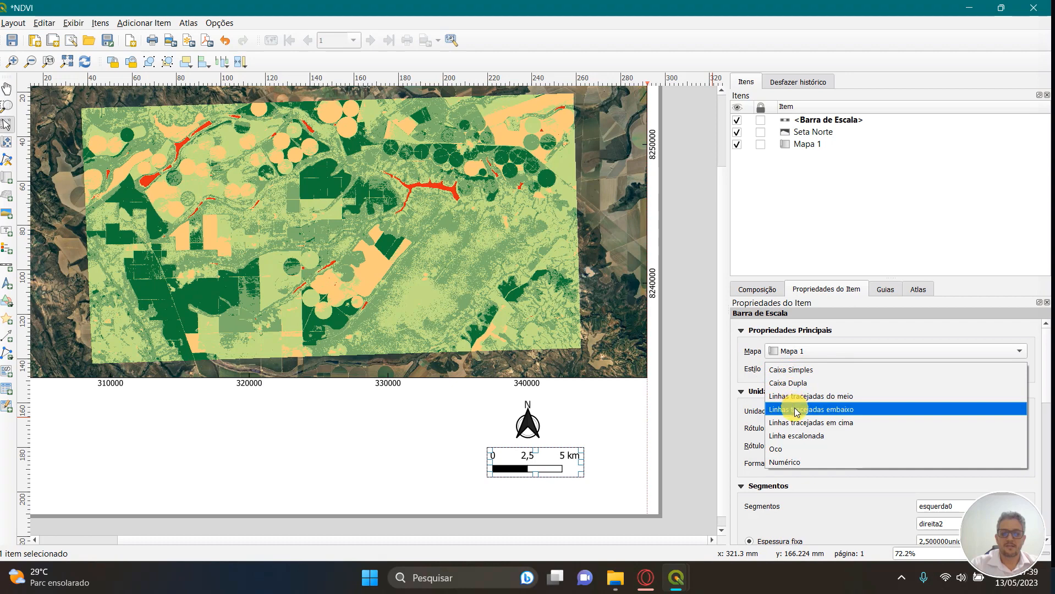
pyautogui.click(797, 411)
pyautogui.click(811, 370)
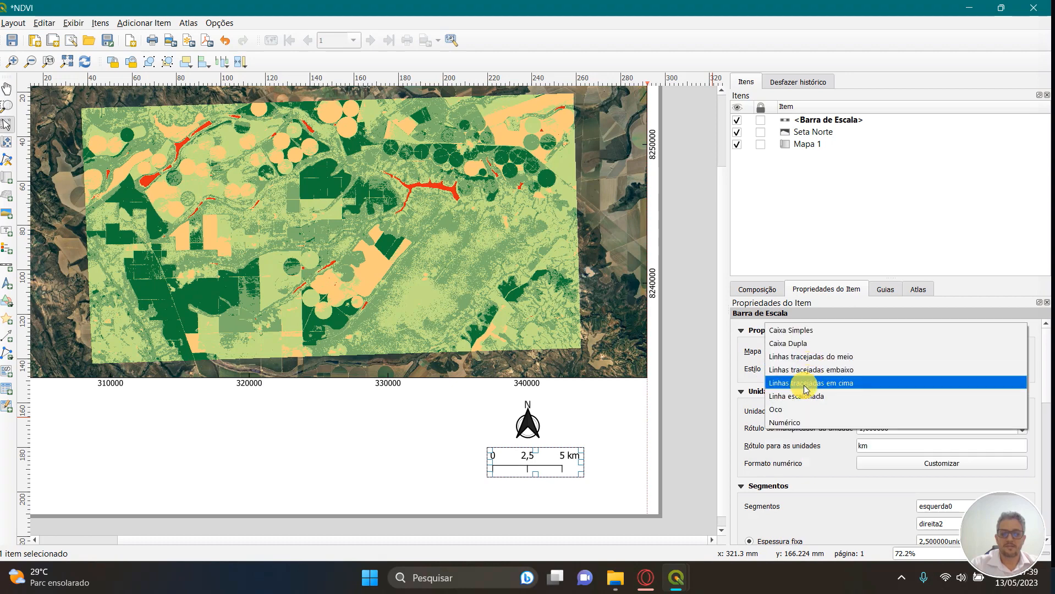
pyautogui.click(815, 384)
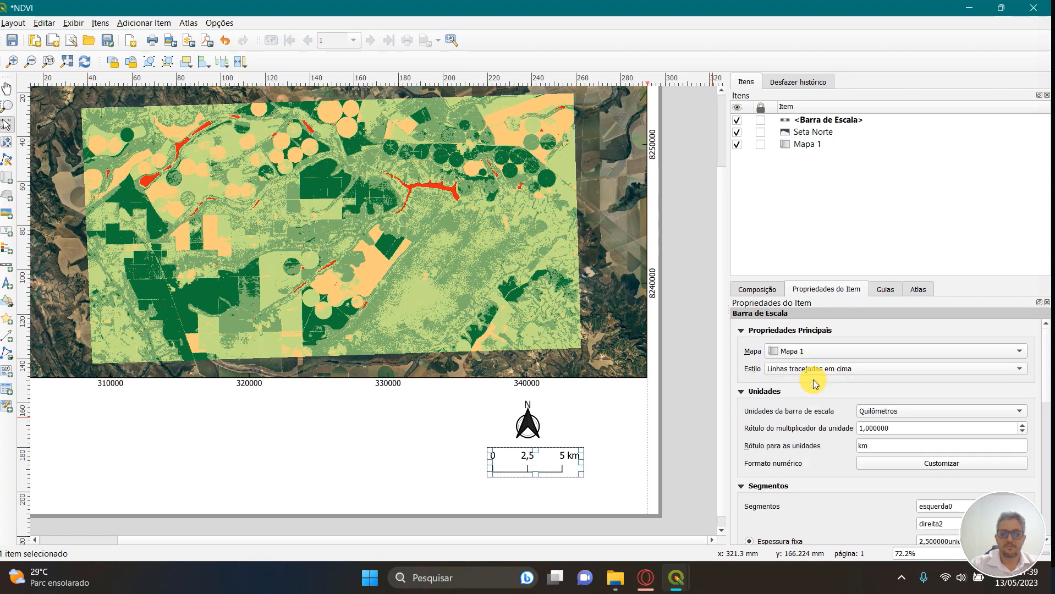
pyautogui.click(814, 372)
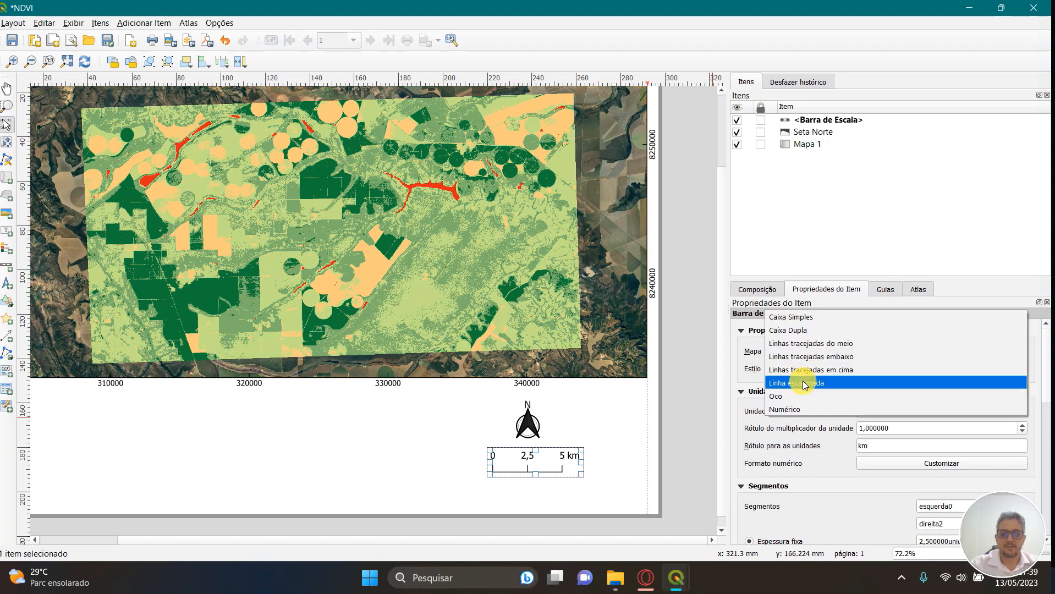
pyautogui.click(798, 318)
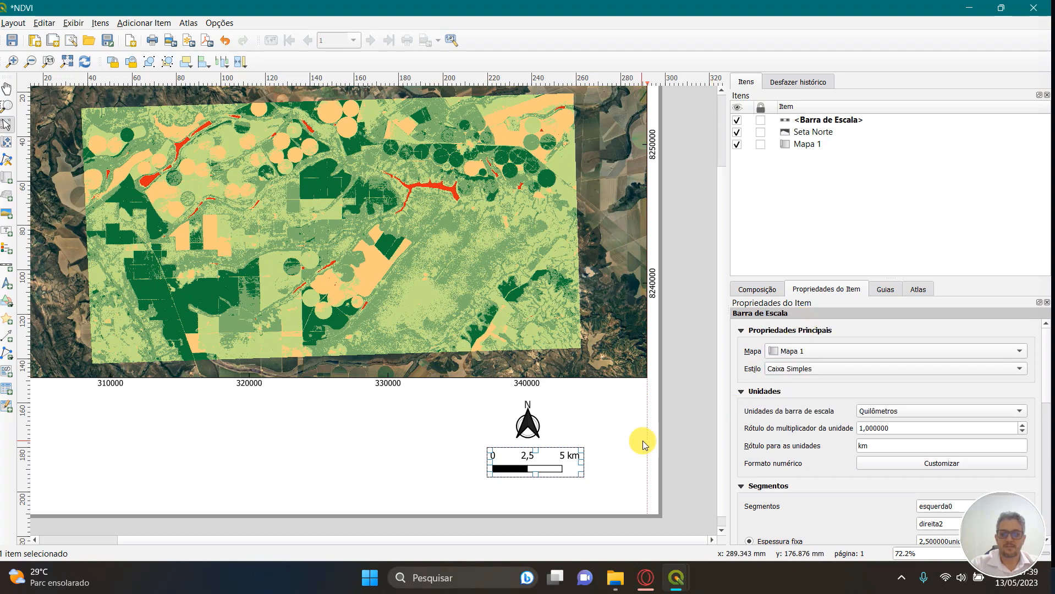
# - Nudge the scale bar slightly right and down so it sits neatly beneath the north arrow
pyautogui.click(608, 435)
pyautogui.moveTo(540, 460); pyautogui.dragTo(548, 466)
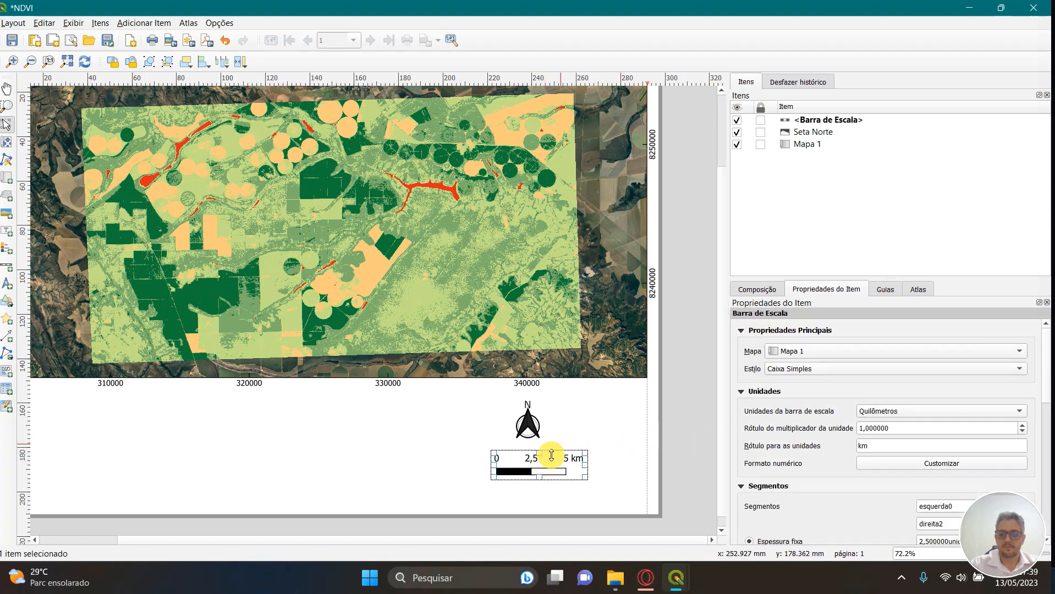
pyautogui.click(583, 420)
pyautogui.hotkey('ctrl', '0')
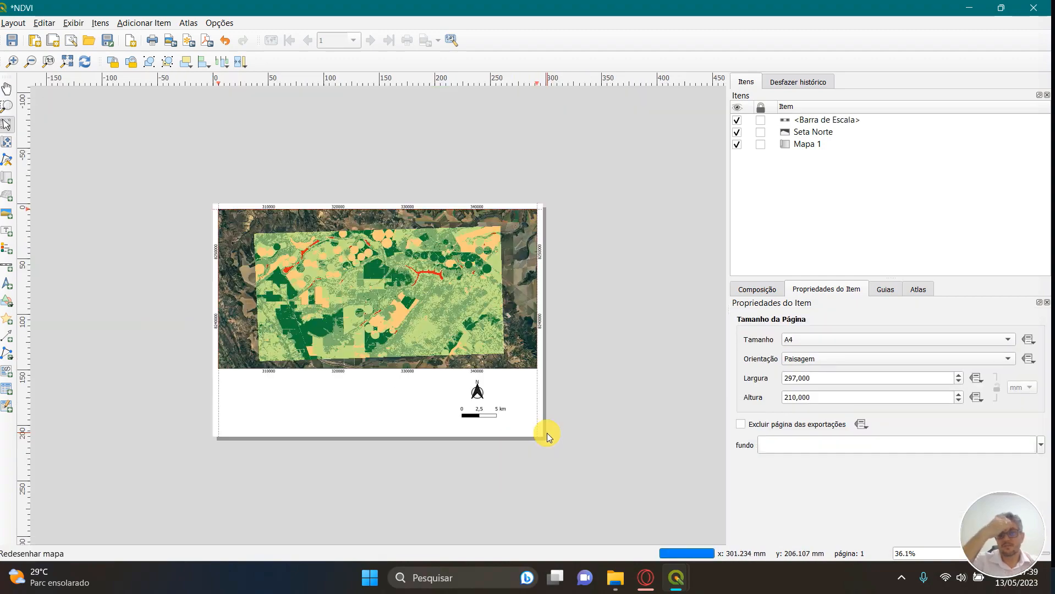
# - Add a legend for Mapa 1 in the blank area below the map, near the 310000 coordinate label
pyautogui.scroll(1, 217, 418)
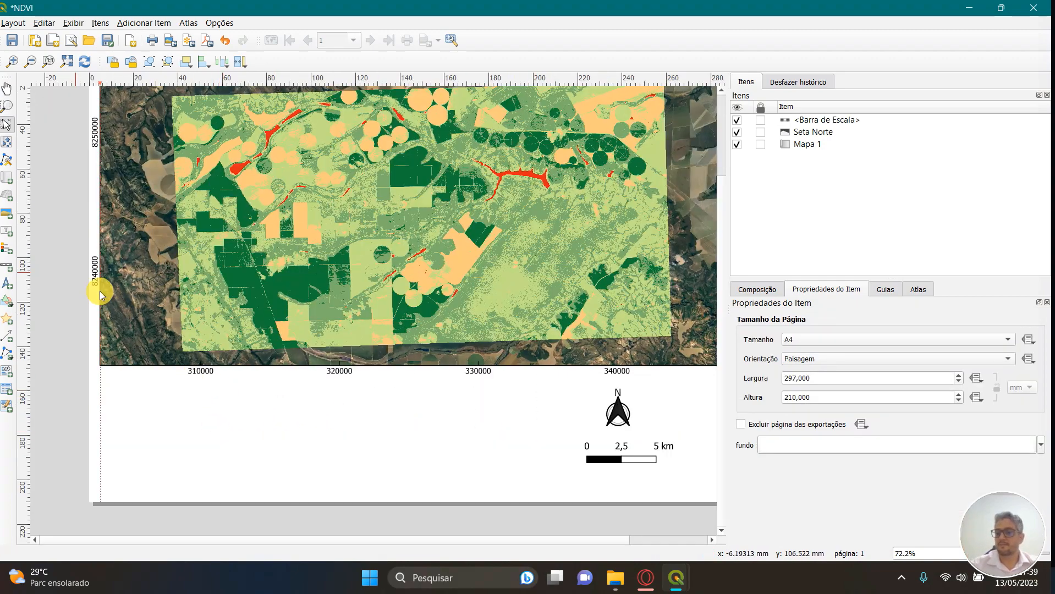
pyautogui.click(7, 253)
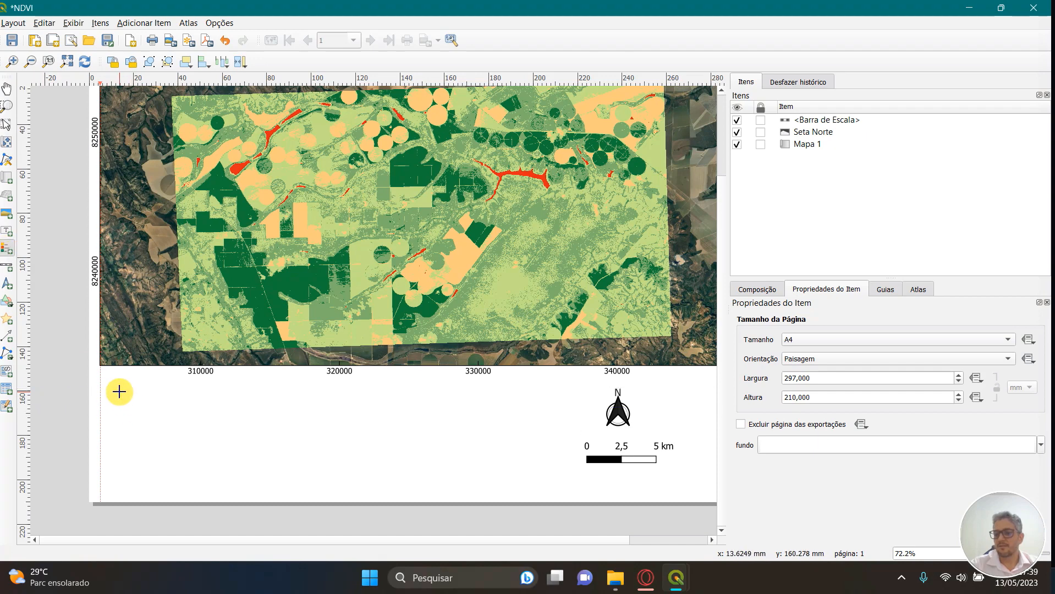
pyautogui.moveTo(117, 390); pyautogui.dragTo(317, 487)
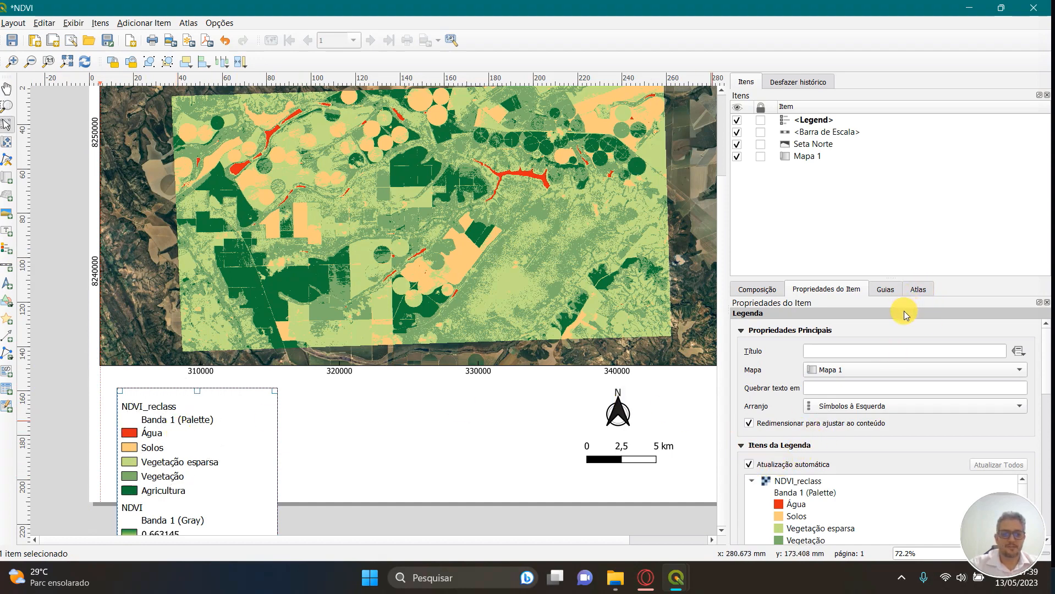
# - Turn off automatic updating (Atualização automática) of the legend items
pyautogui.moveTo(871, 278); pyautogui.dragTo(862, 166)
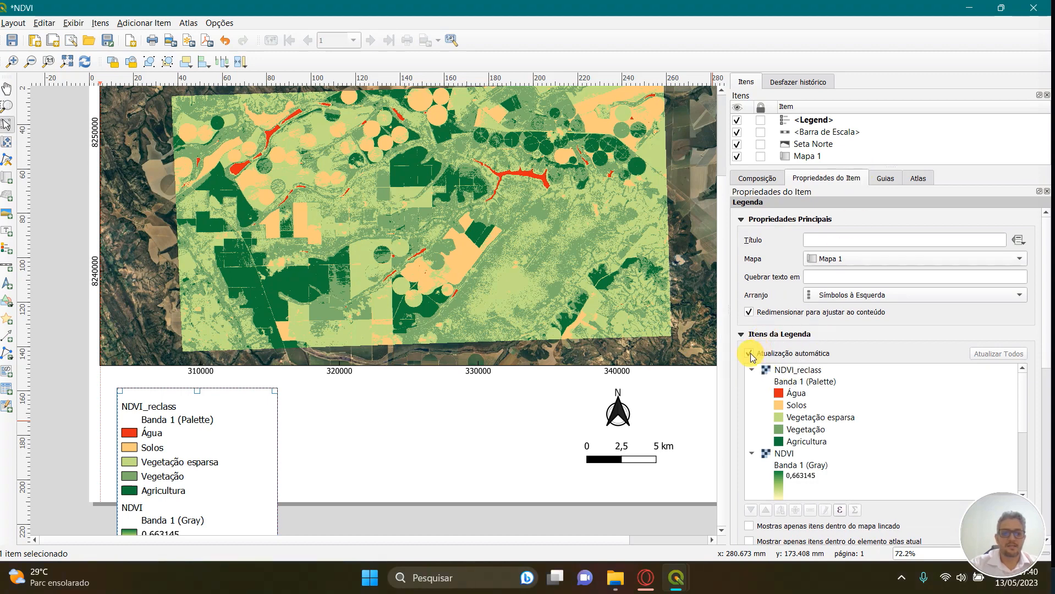
pyautogui.press('ctrl')
pyautogui.press('ctrl')
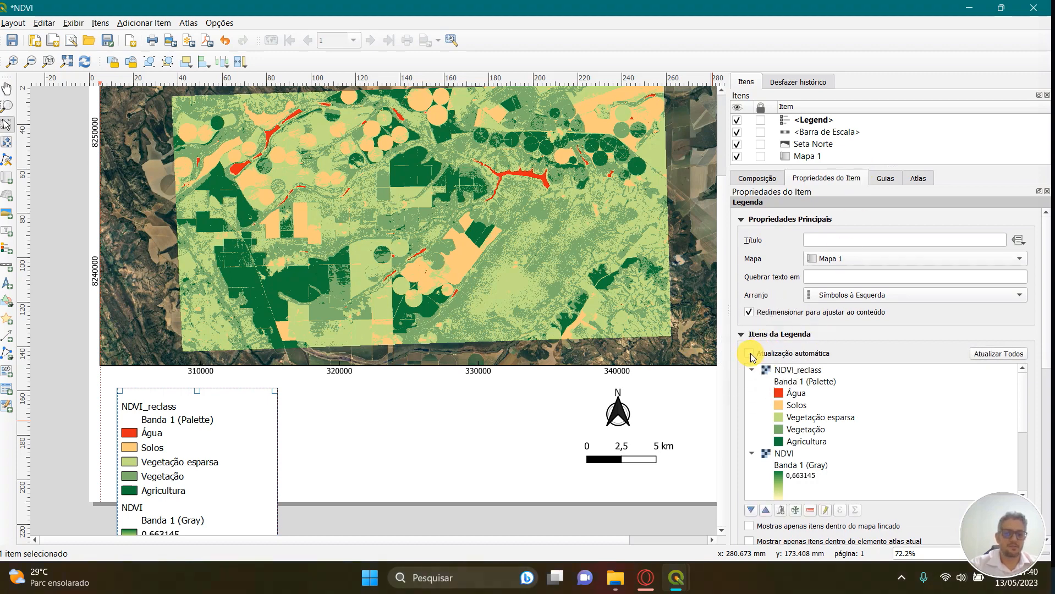
# - Remove the legend entries from NDVI through Google Satellite, keeping only NDVI_reclass, and nudge the legend slightly up and left
pyautogui.click(785, 455)
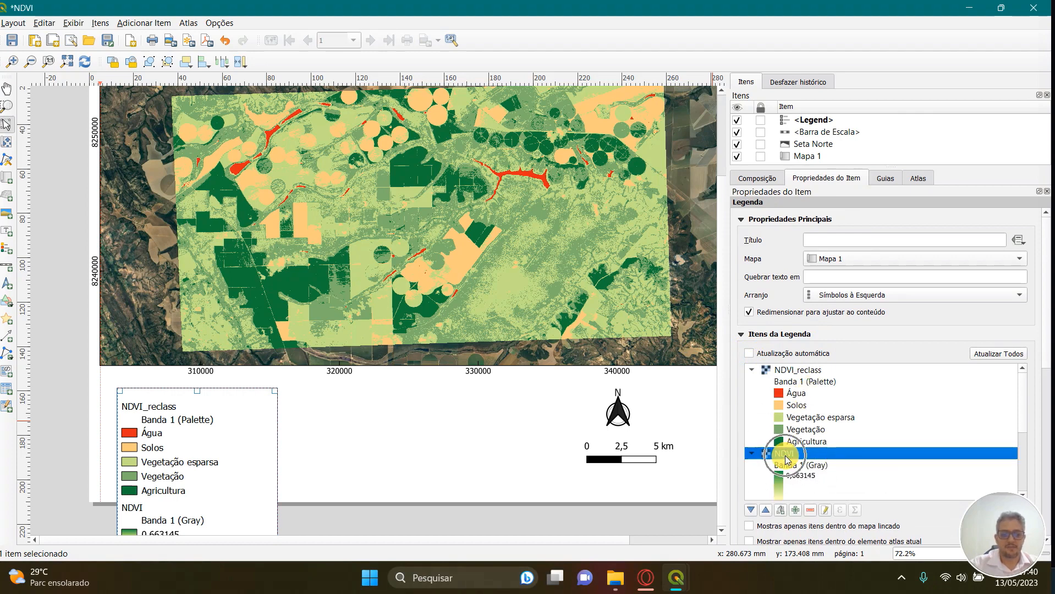
pyautogui.scroll(-5, 786, 460)
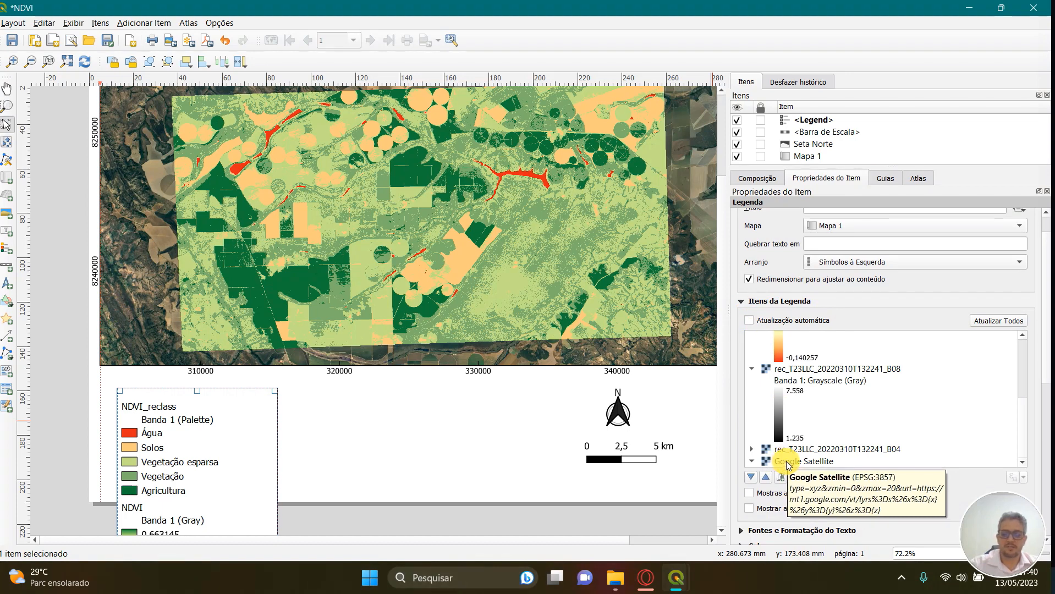
pyautogui.keyDown('shift'); pyautogui.click(788, 462); pyautogui.keyUp('shift')
pyautogui.scroll(1, 796, 426)
pyautogui.scroll(-1, 799, 429)
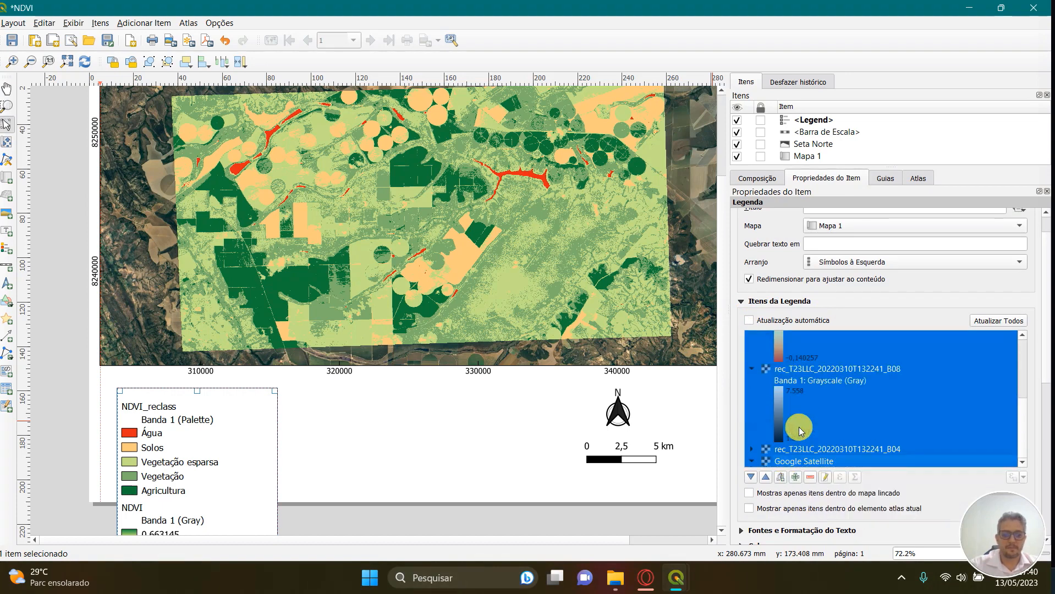
pyautogui.scroll(1, 806, 370)
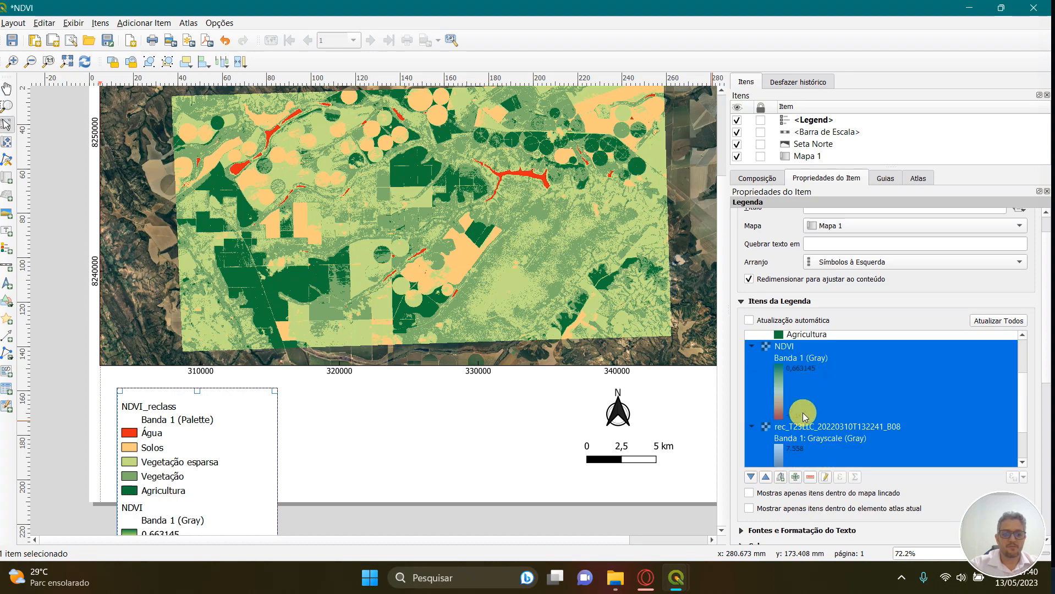
pyautogui.click(811, 478)
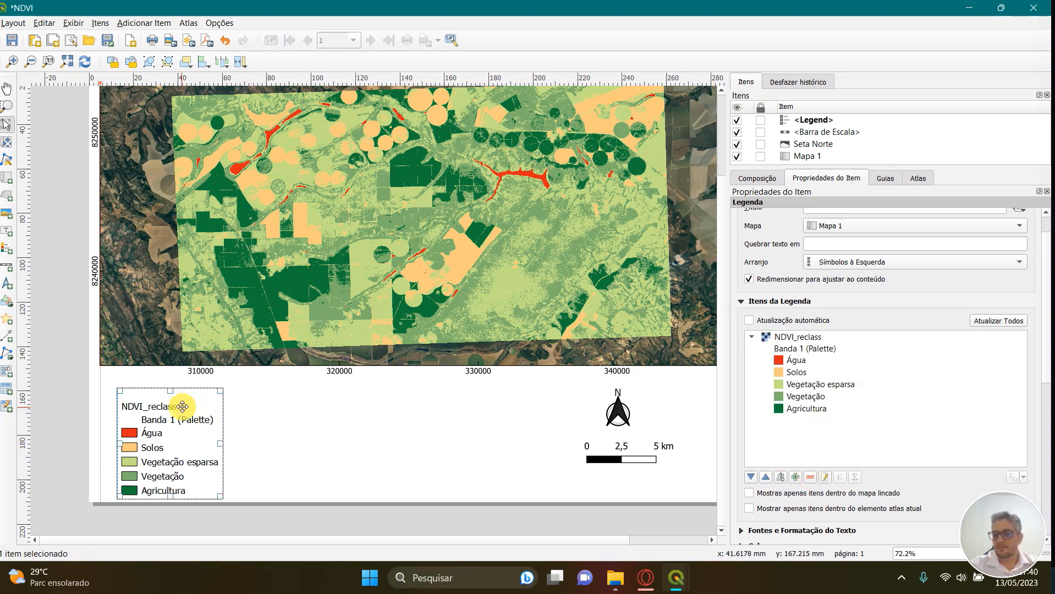
pyautogui.moveTo(180, 407); pyautogui.dragTo(169, 405)
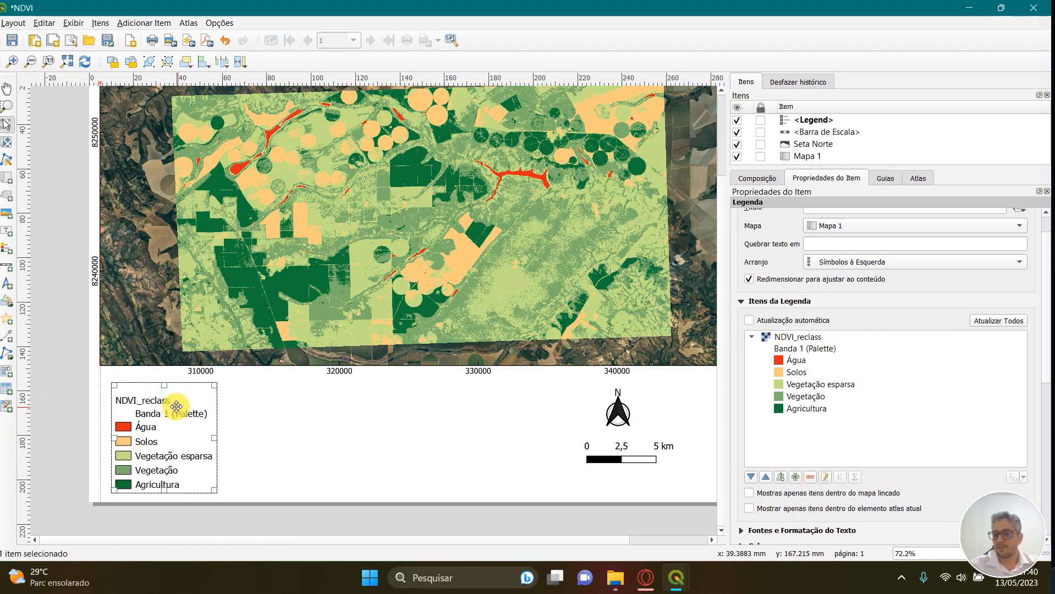
pyautogui.click(274, 436)
# - Clear the NDVI_reclass layer label so the legend shows no layer name
pyautogui.click(169, 417)
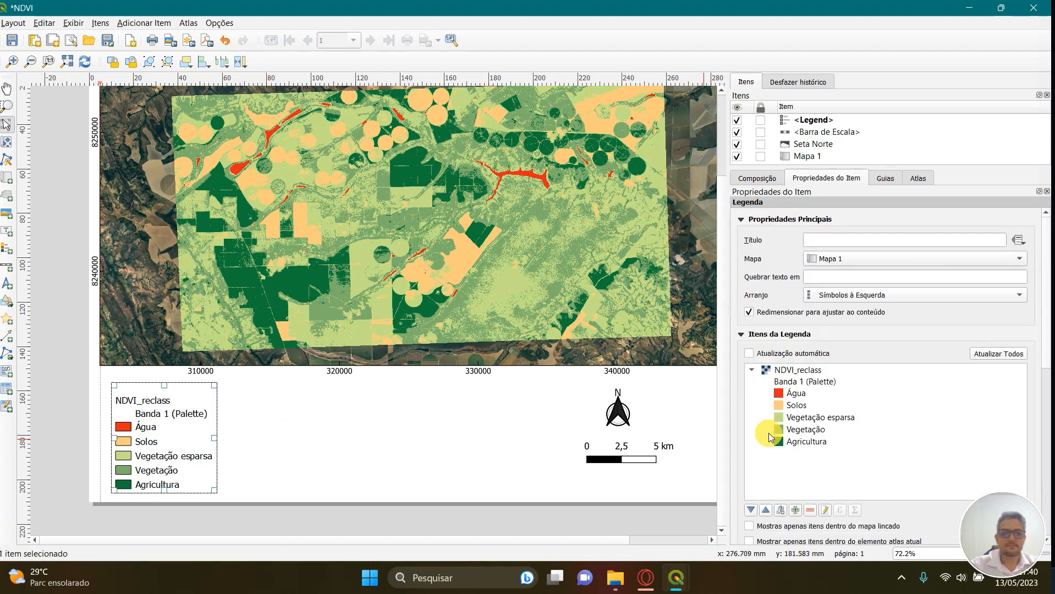
pyautogui.click(801, 371)
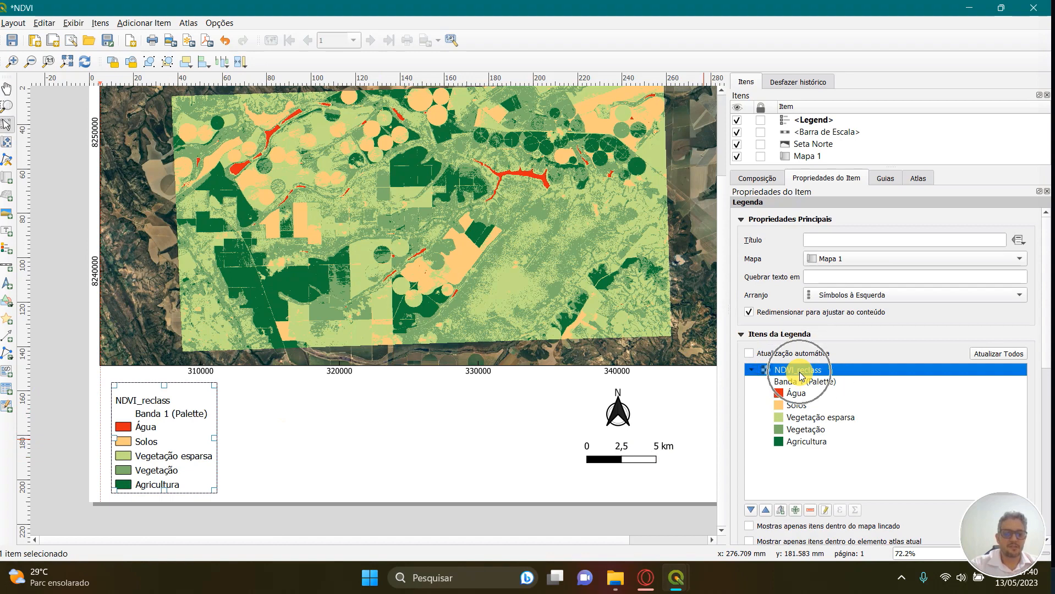
pyautogui.doubleClick(801, 372)
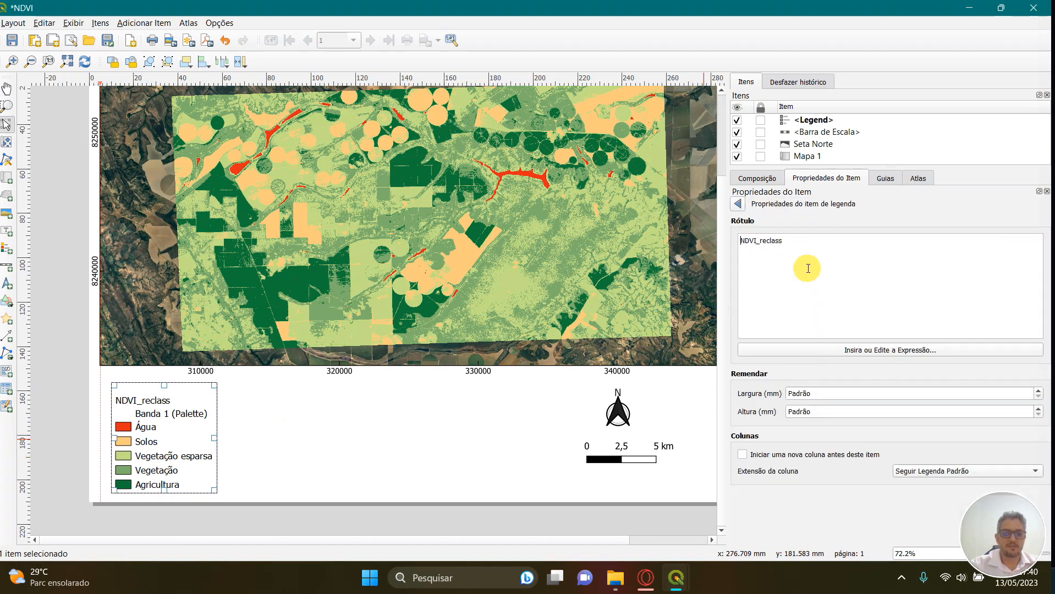
pyautogui.moveTo(789, 241); pyautogui.dragTo(740, 241)
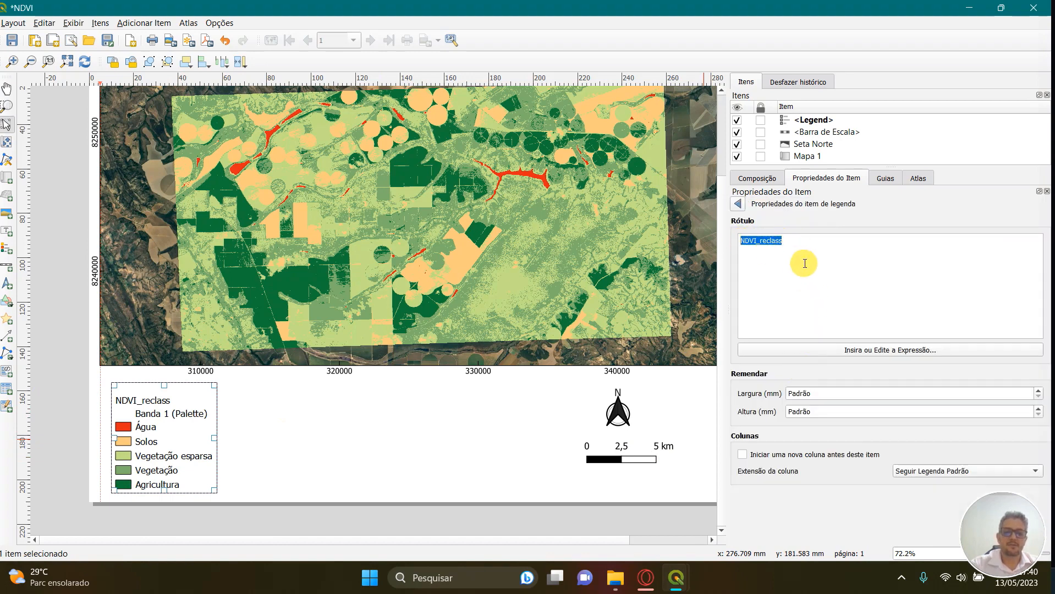
pyautogui.press('BackSpace')
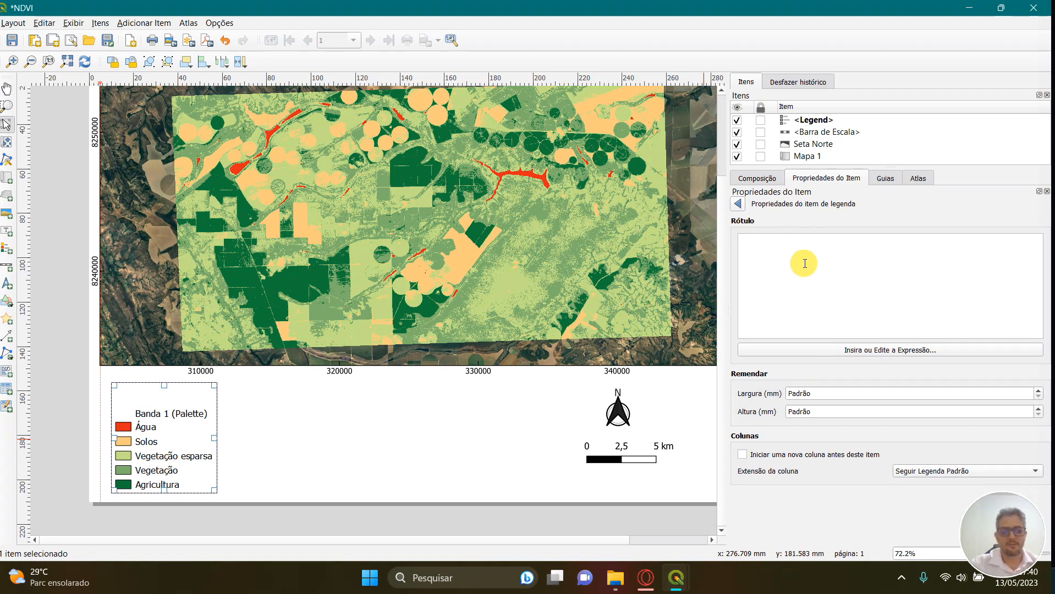
pyautogui.click(736, 205)
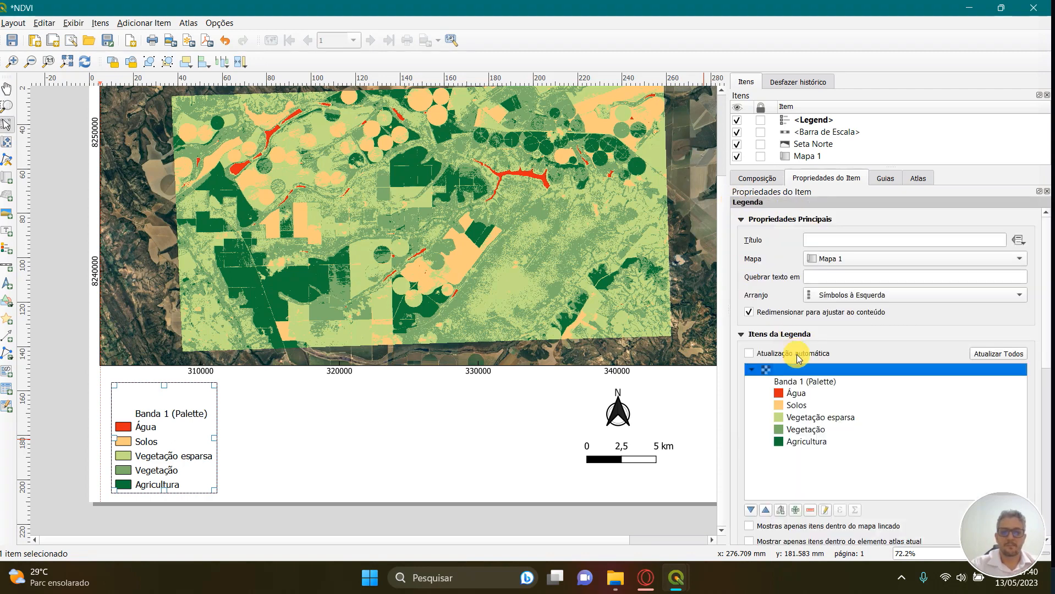
# - Clear the Banda 1 (Palette) label from the legend
pyautogui.click(805, 382)
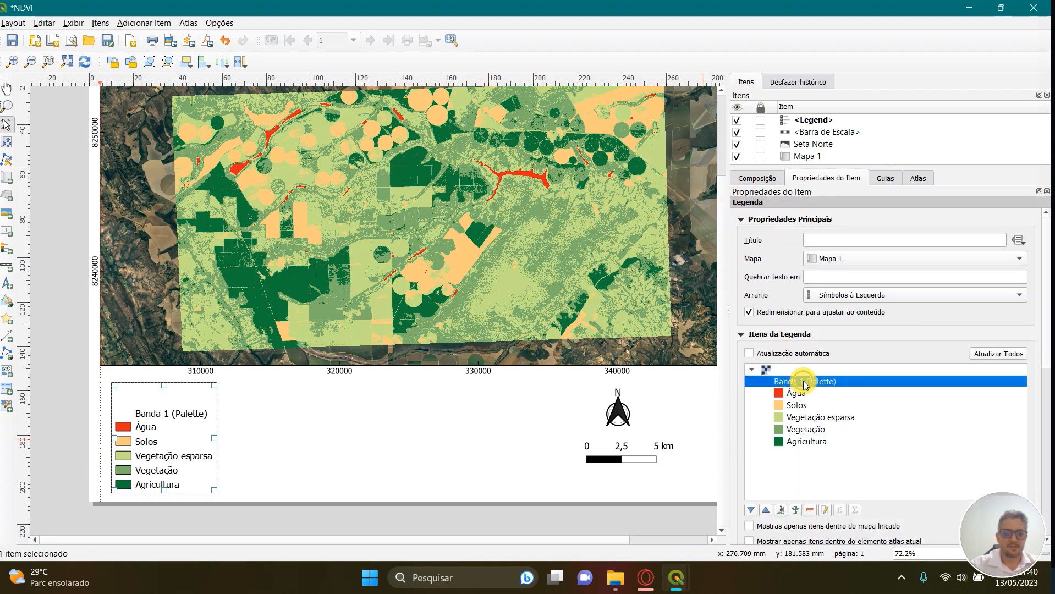
pyautogui.doubleClick(805, 383)
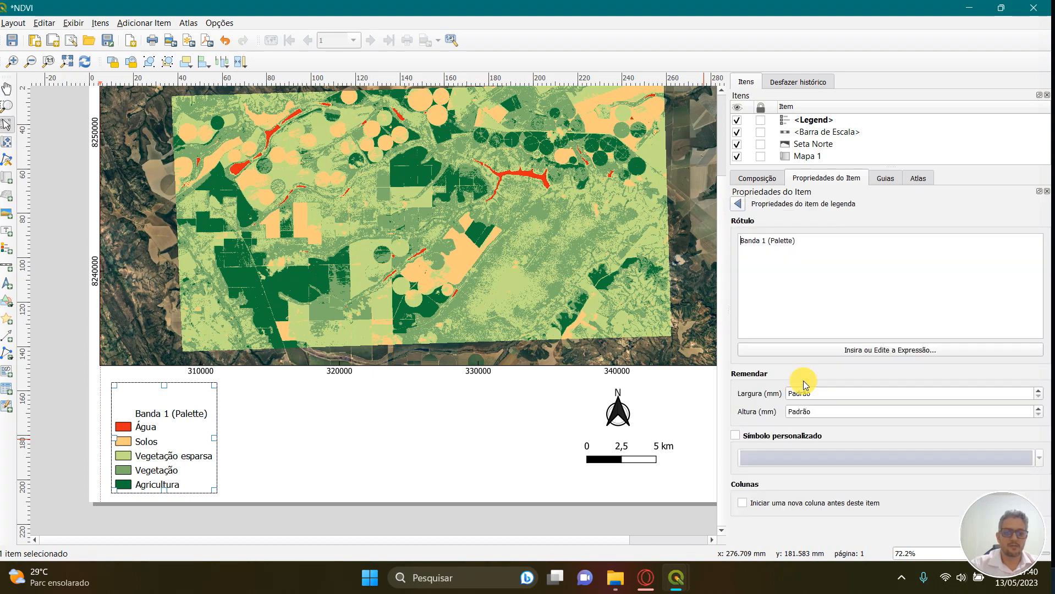
pyautogui.moveTo(812, 235); pyautogui.dragTo(740, 235)
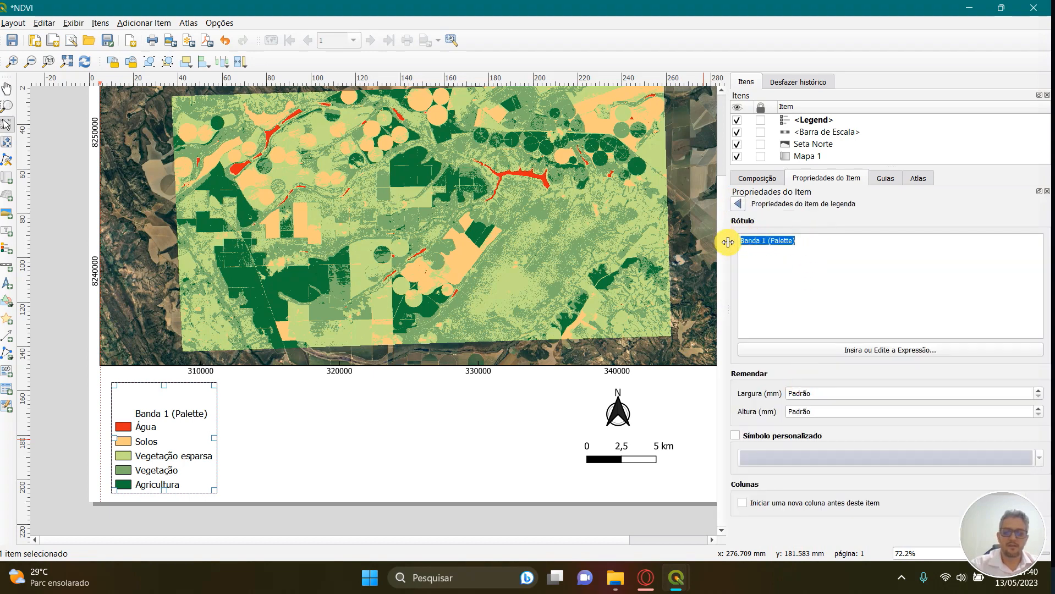
pyautogui.press('BackSpace')
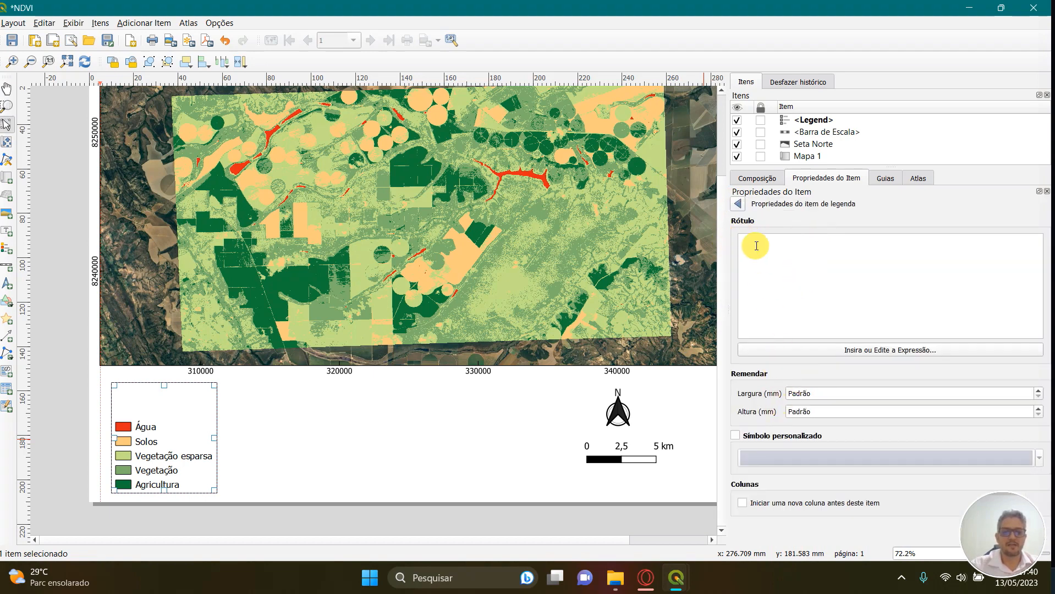
pyautogui.click(739, 204)
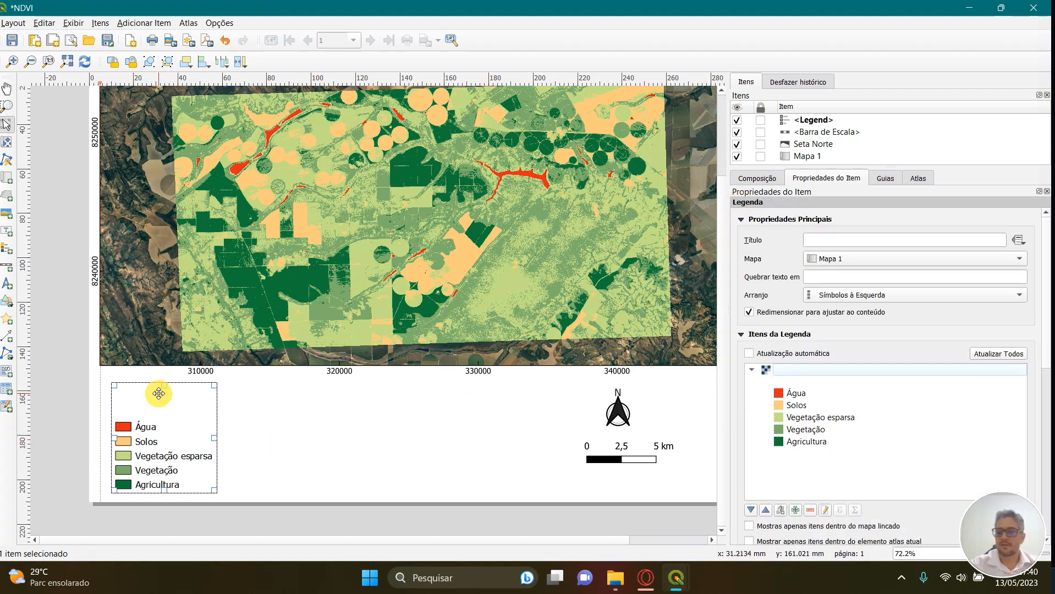
# - Disable the legend's background and position its class entries just below the map near the 310000 coordinate label
pyautogui.moveTo(181, 404); pyautogui.dragTo(187, 377)
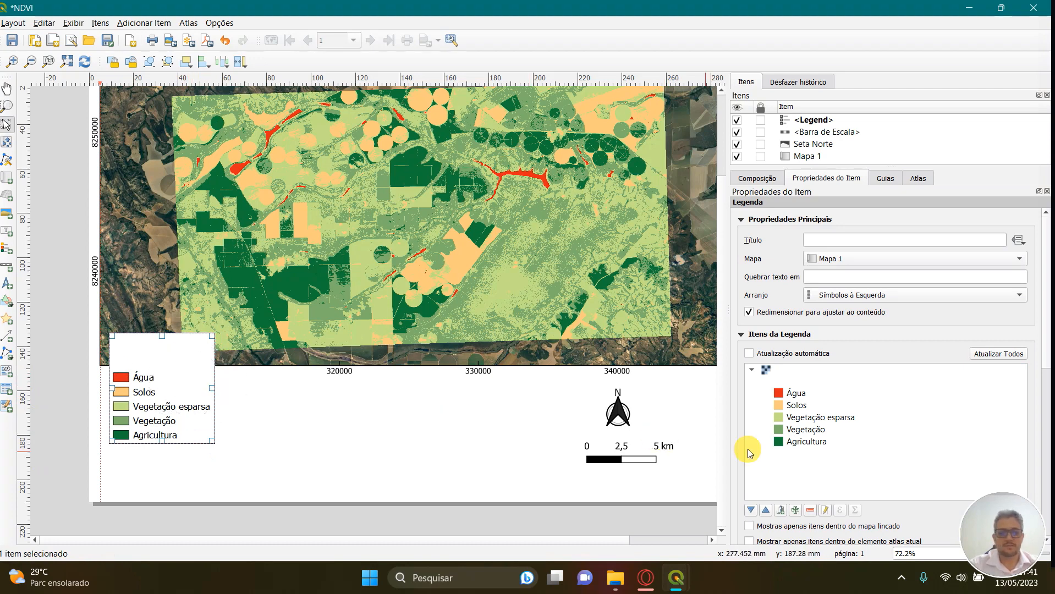
pyautogui.moveTo(1048, 344); pyautogui.dragTo(1035, 461)
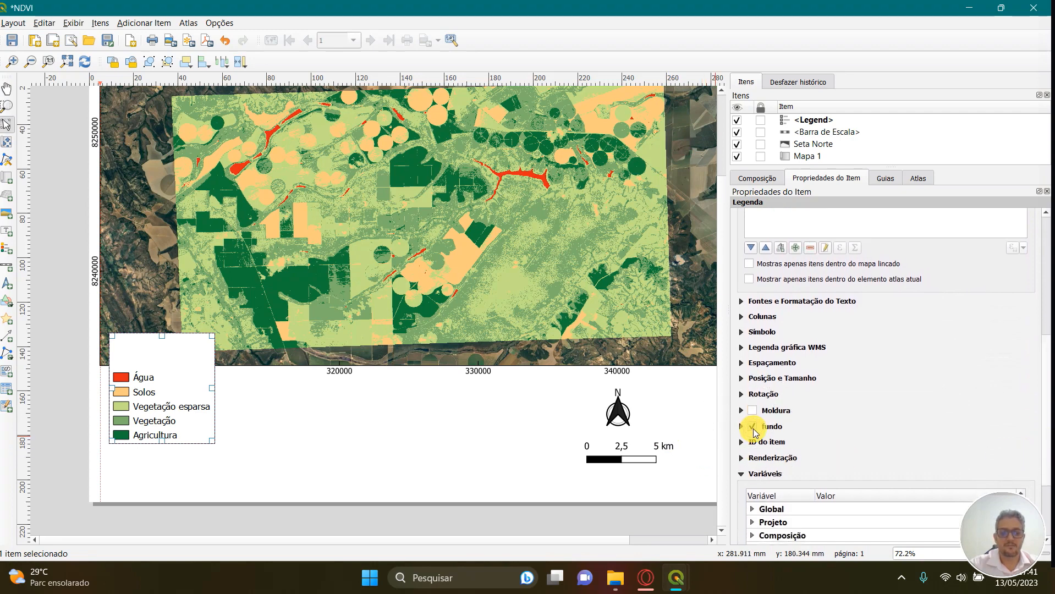
pyautogui.click(753, 428)
pyautogui.moveTo(175, 395); pyautogui.dragTo(179, 430)
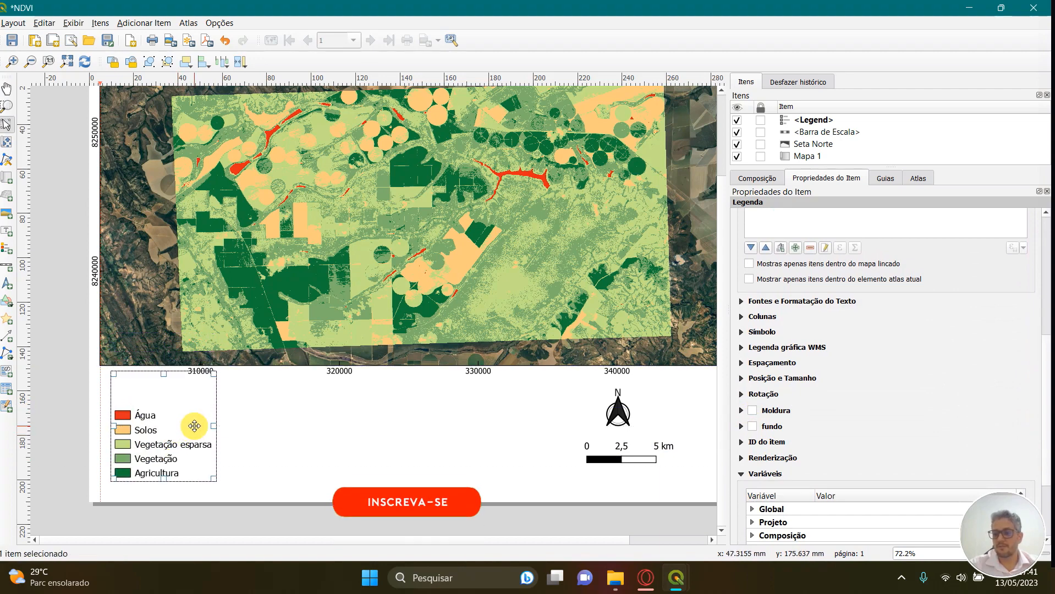
pyautogui.click(253, 440)
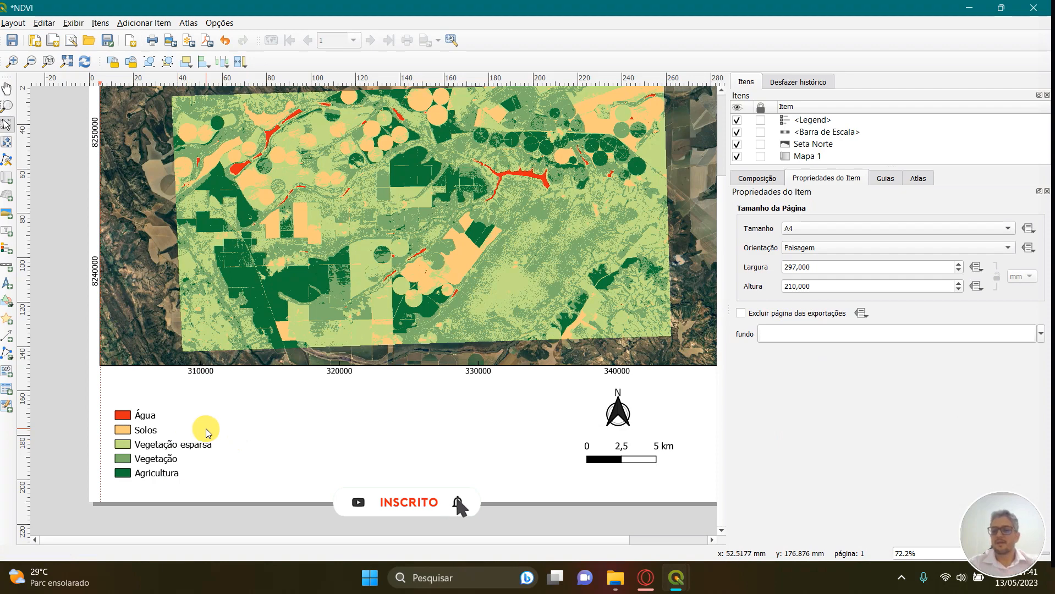
pyautogui.click(146, 438)
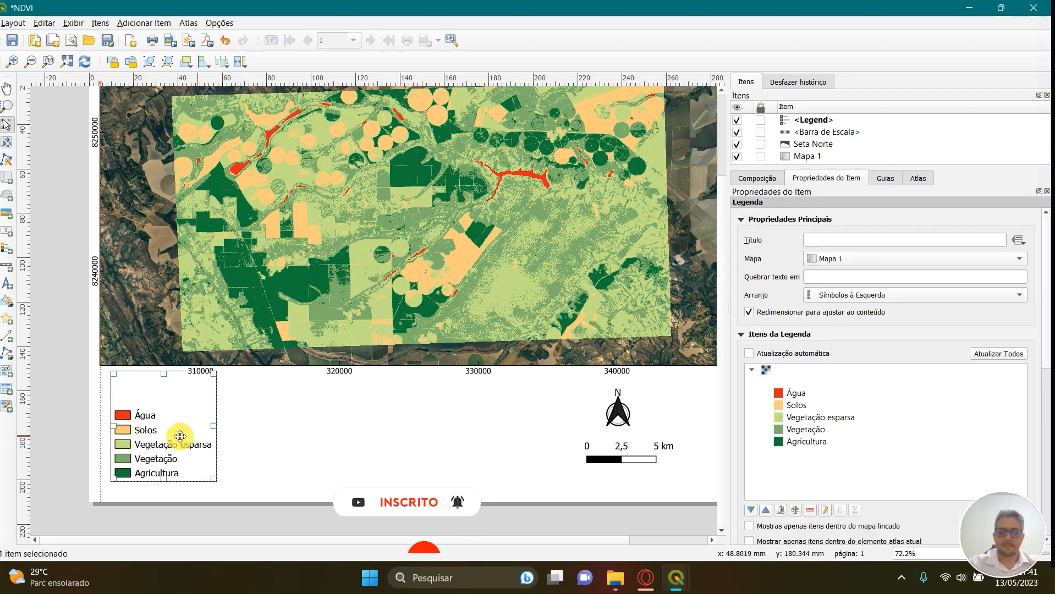
pyautogui.click(238, 397)
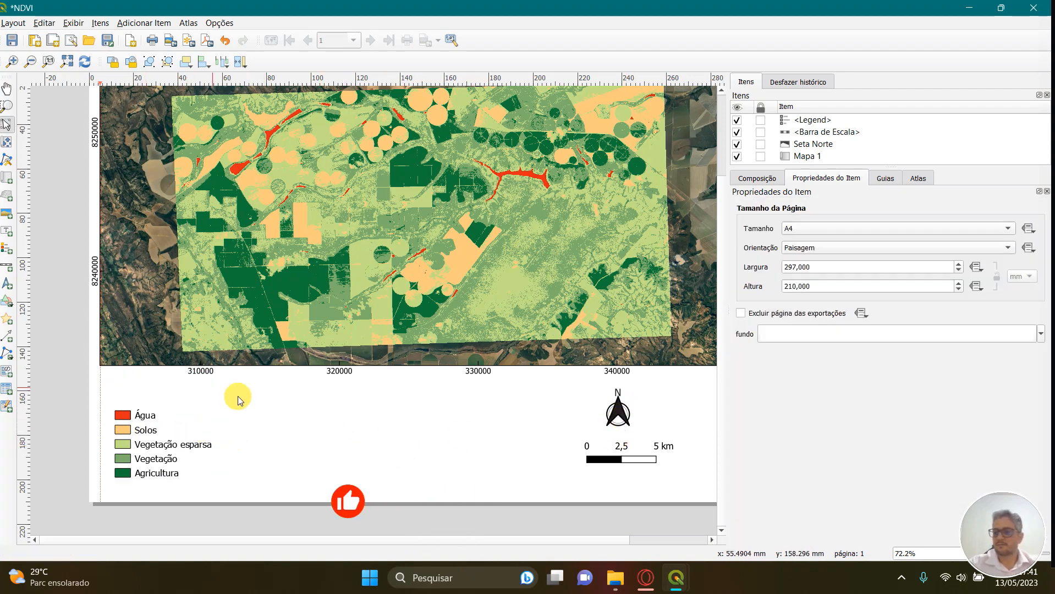
# - Add a text label reading Legenda directly above the legend's class entries, matching the legend's width
pyautogui.click(7, 232)
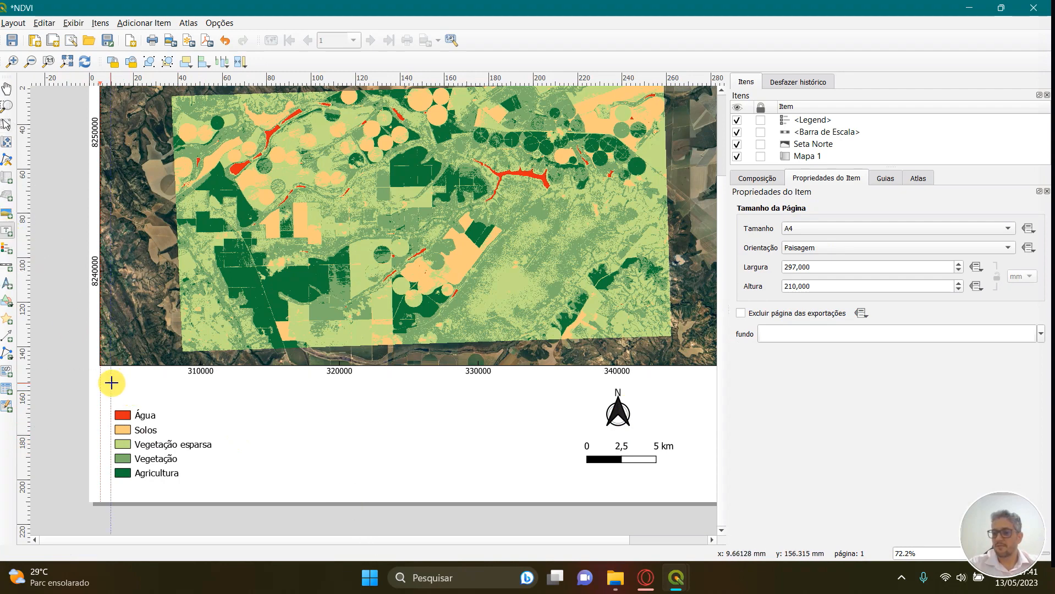
pyautogui.moveTo(111, 383); pyautogui.dragTo(216, 407)
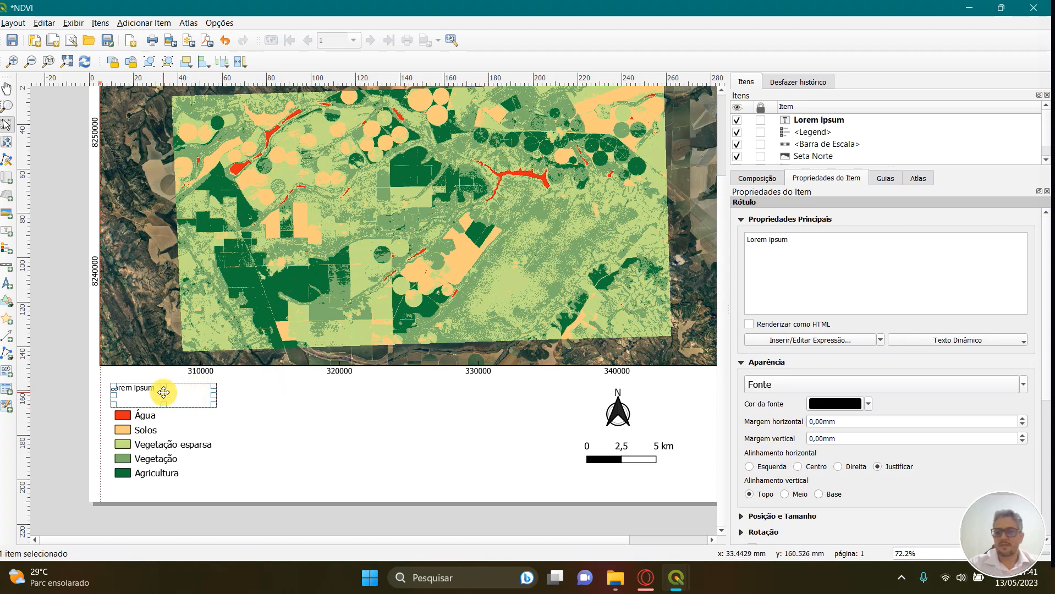
pyautogui.tripleClick(778, 240)
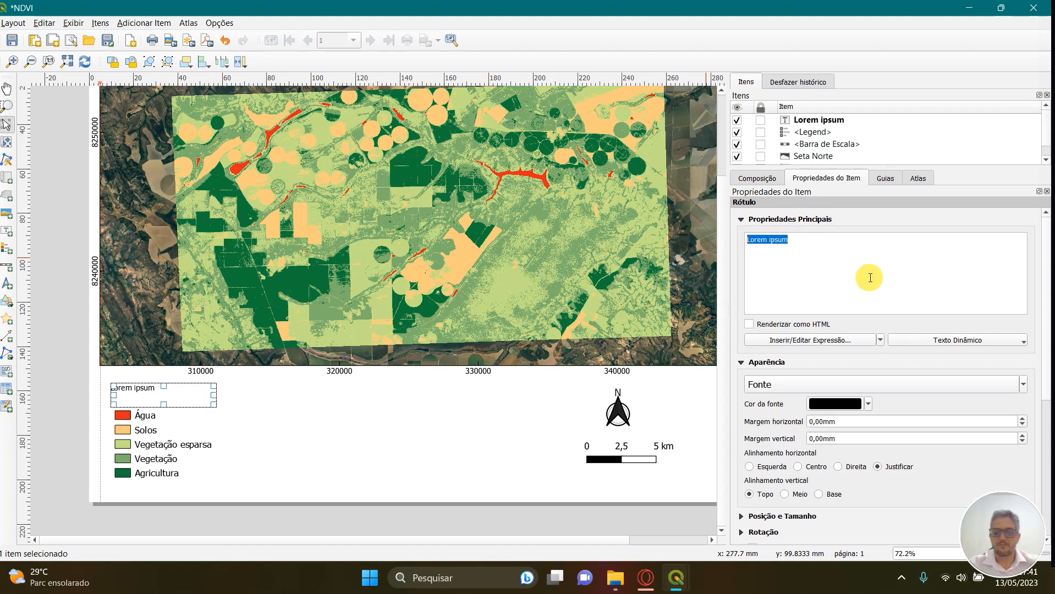
pyautogui.write('Legenda')
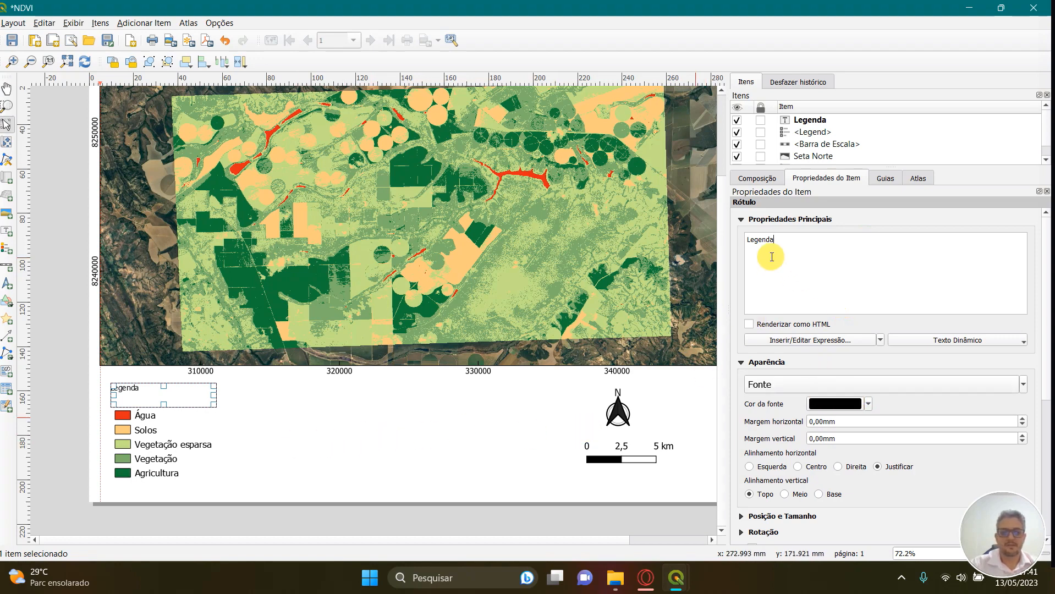
# - Format the Legenda label in bold at size 14 and bring its text closer to the class entries
pyautogui.click(792, 383)
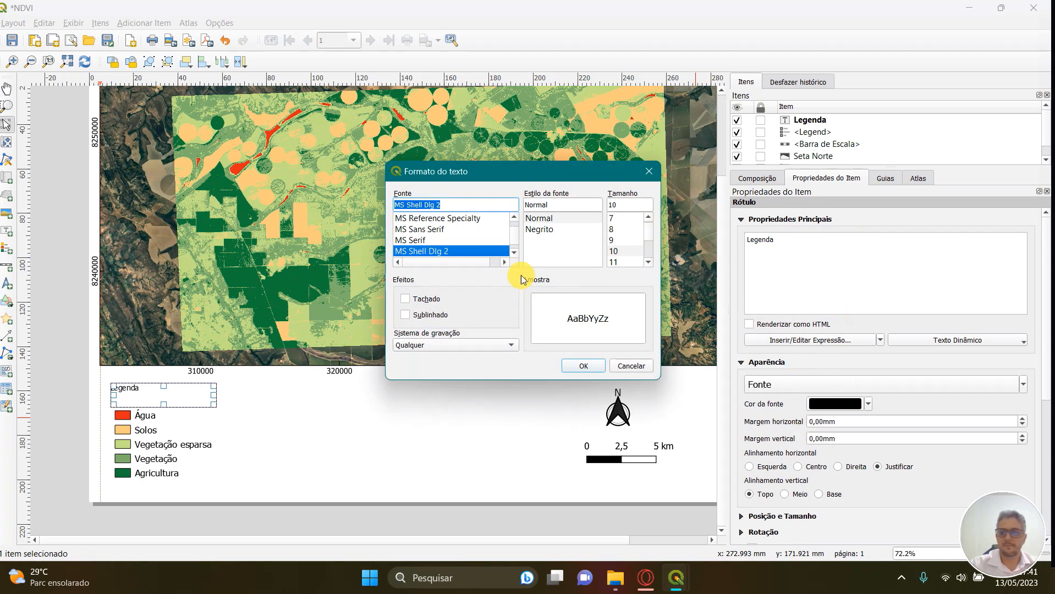
pyautogui.click(543, 229)
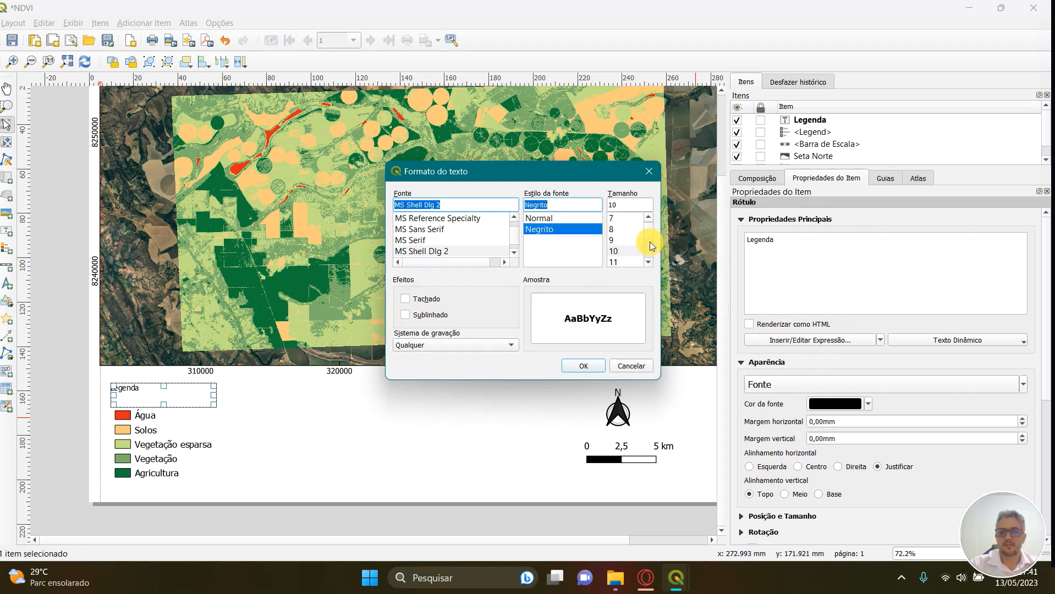
pyautogui.scroll(-2, 632, 242)
pyautogui.click(617, 240)
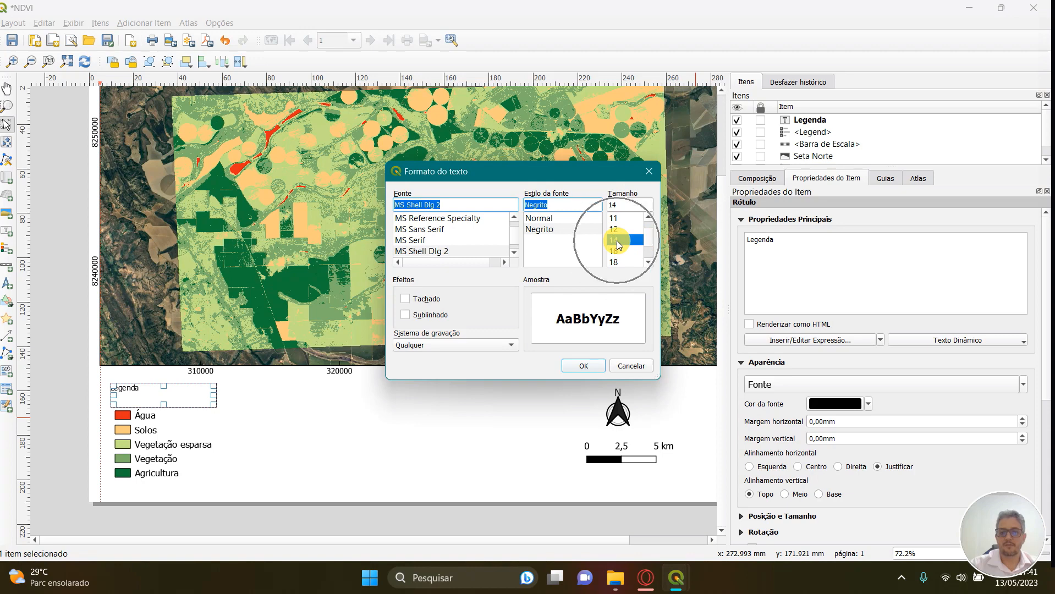
pyautogui.click(582, 365)
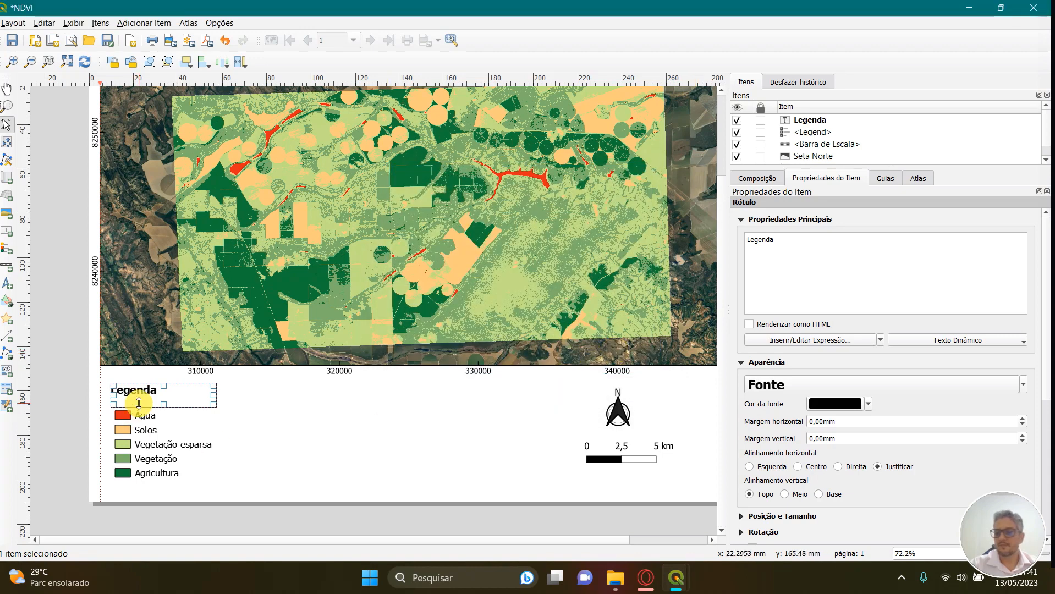
pyautogui.moveTo(138, 403); pyautogui.dragTo(159, 403)
pyautogui.click(261, 452)
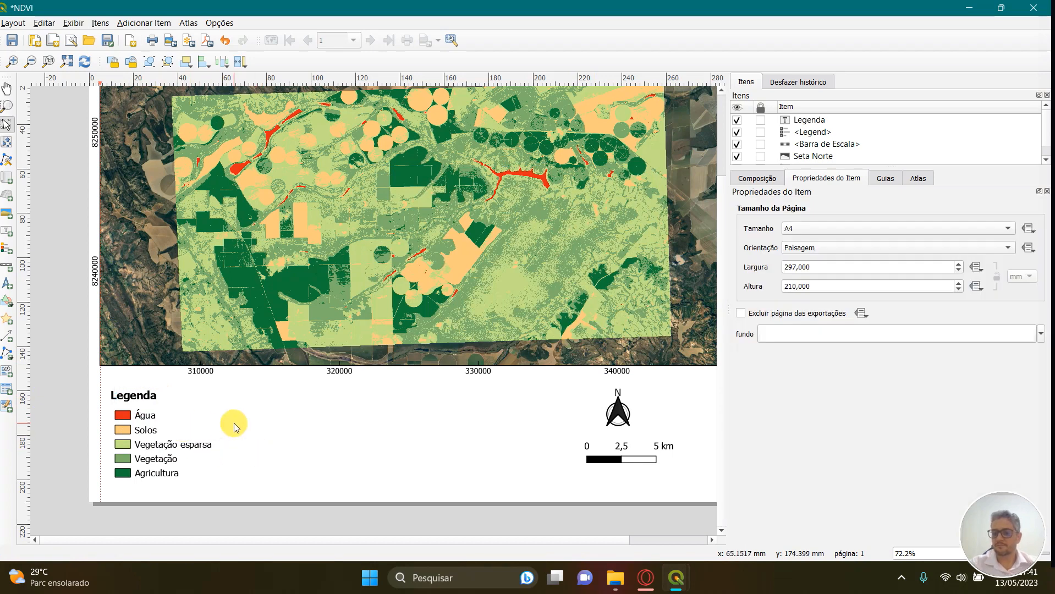
# - Label the blank heading above the Água entry in the legend as Classes
pyautogui.click(135, 396)
pyautogui.click(140, 418)
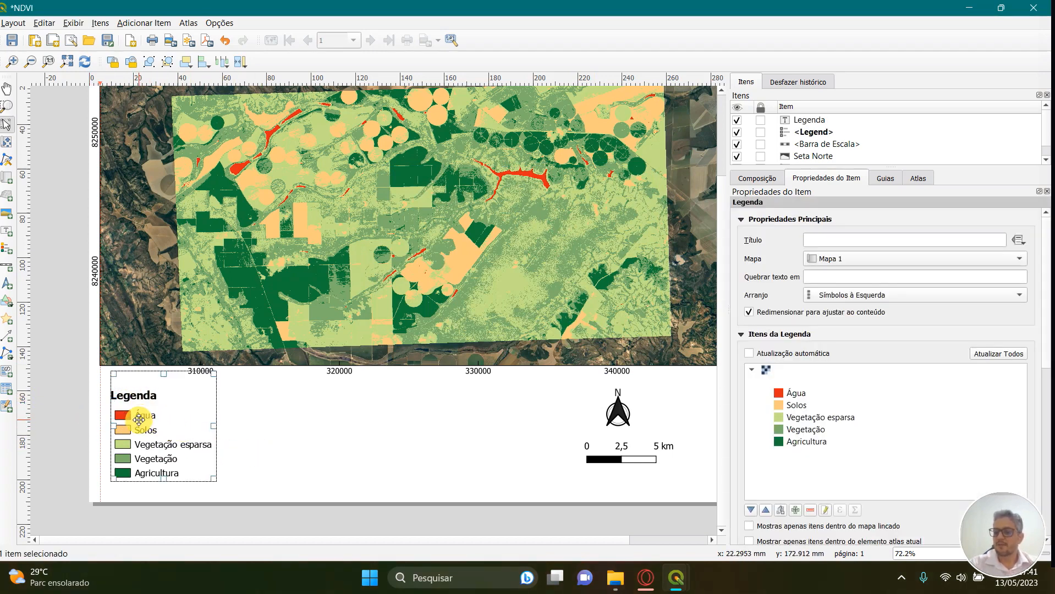
pyautogui.click(775, 372)
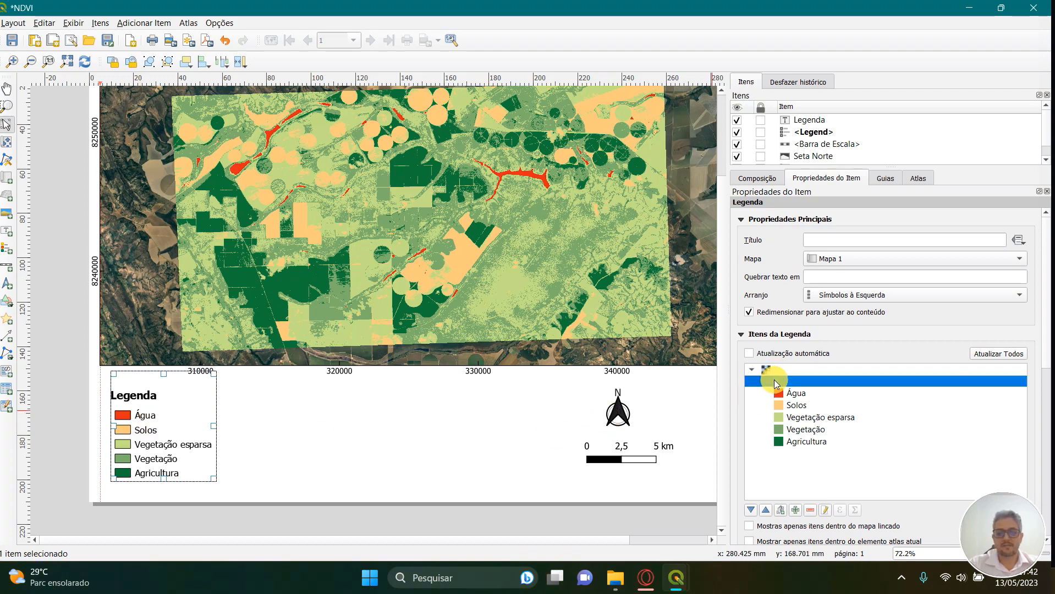
pyautogui.doubleClick(774, 378)
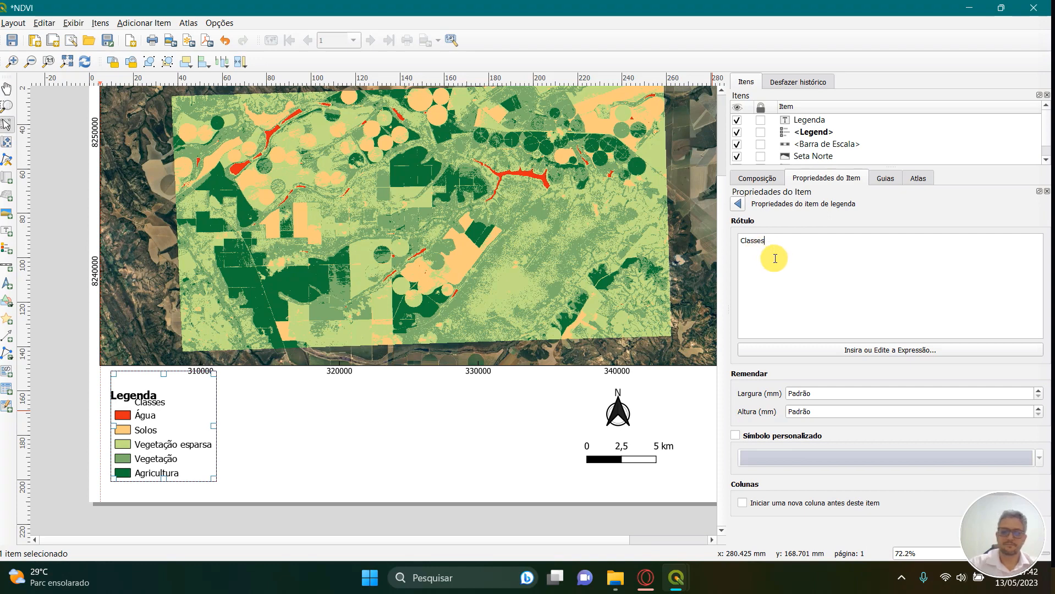
pyautogui.click(738, 205)
pyautogui.click(356, 440)
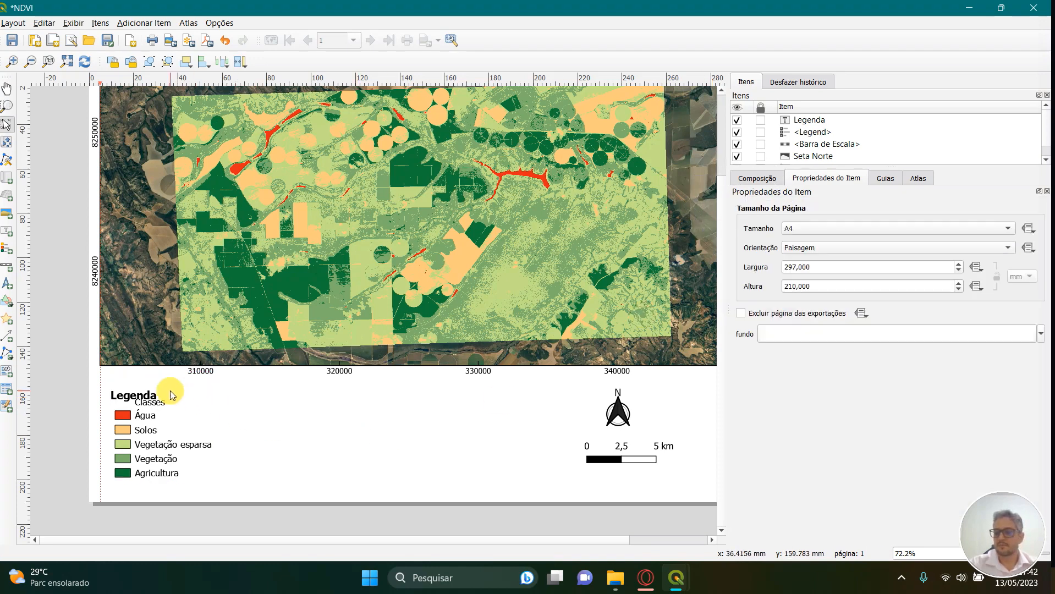
# - Extend the Legenda label's frame upward so the title clears the Classes heading
pyautogui.click(148, 396)
pyautogui.moveTo(152, 388); pyautogui.dragTo(152, 383)
pyautogui.click(237, 465)
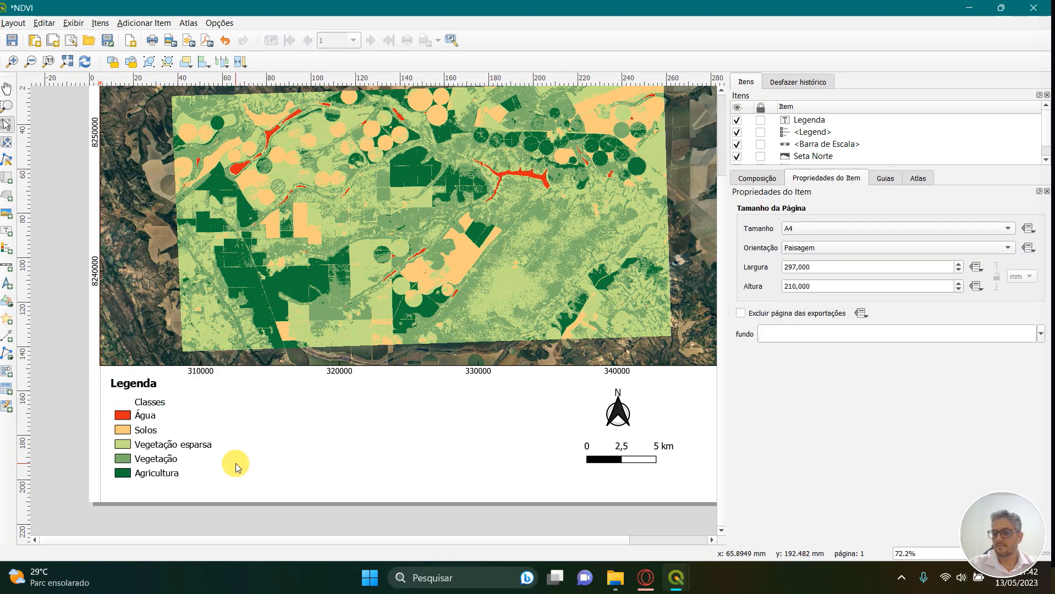
# - Examine the legend's heading and class entries up close and within the full page
pyautogui.click(149, 403)
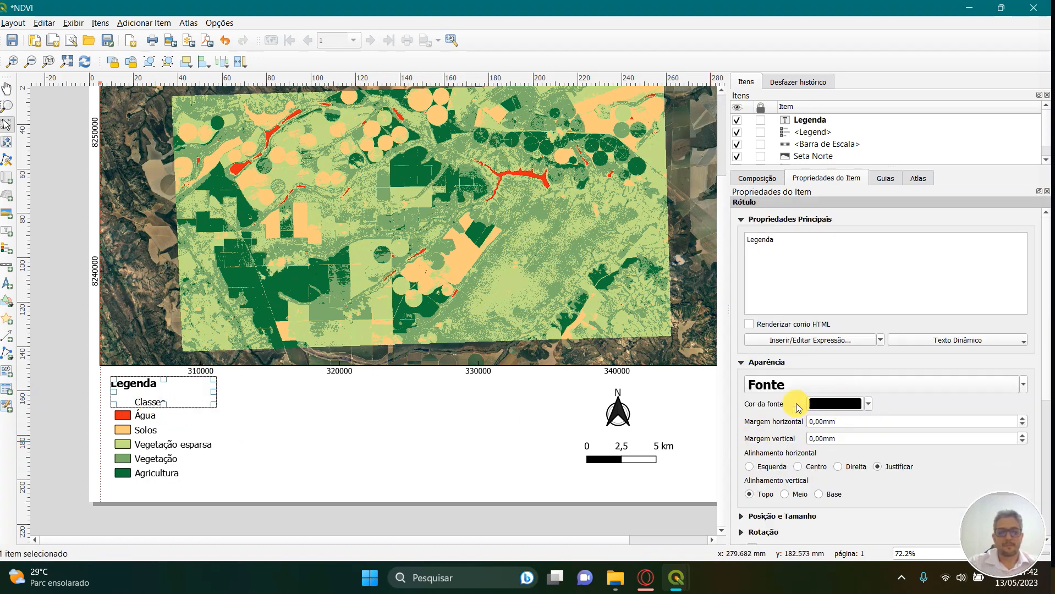
pyautogui.click(170, 430)
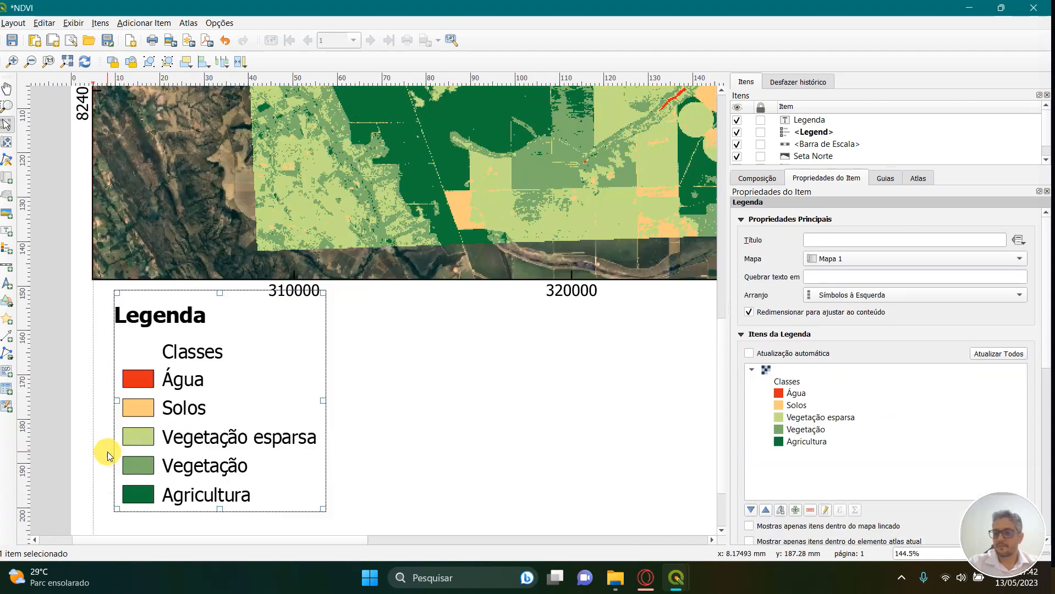
pyautogui.scroll(4, 109, 447)
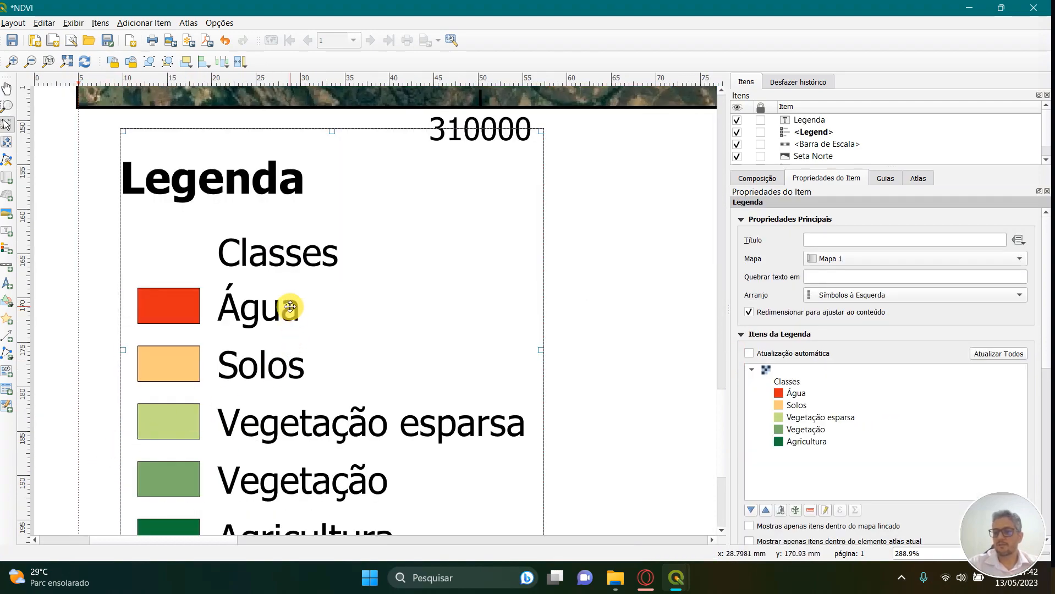
pyautogui.scroll(-3, 286, 301)
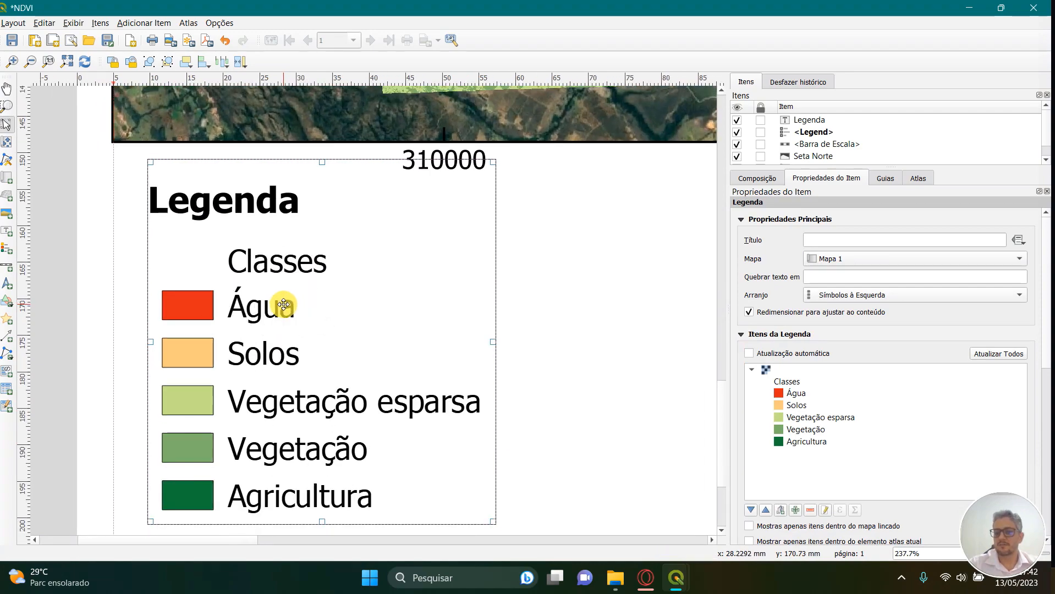
pyautogui.scroll(-1, 291, 305)
pyautogui.scroll(1, 295, 307)
pyautogui.scroll(-1, 333, 339)
pyautogui.scroll(2, 333, 339)
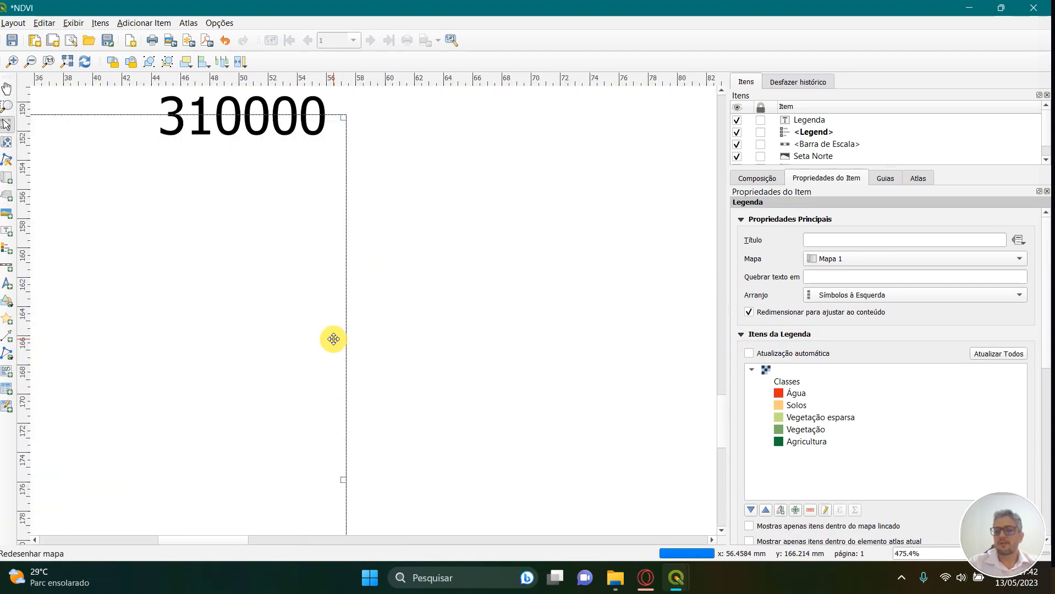
pyautogui.scroll(-1, 334, 339)
pyautogui.hotkey('ctrl', '0')
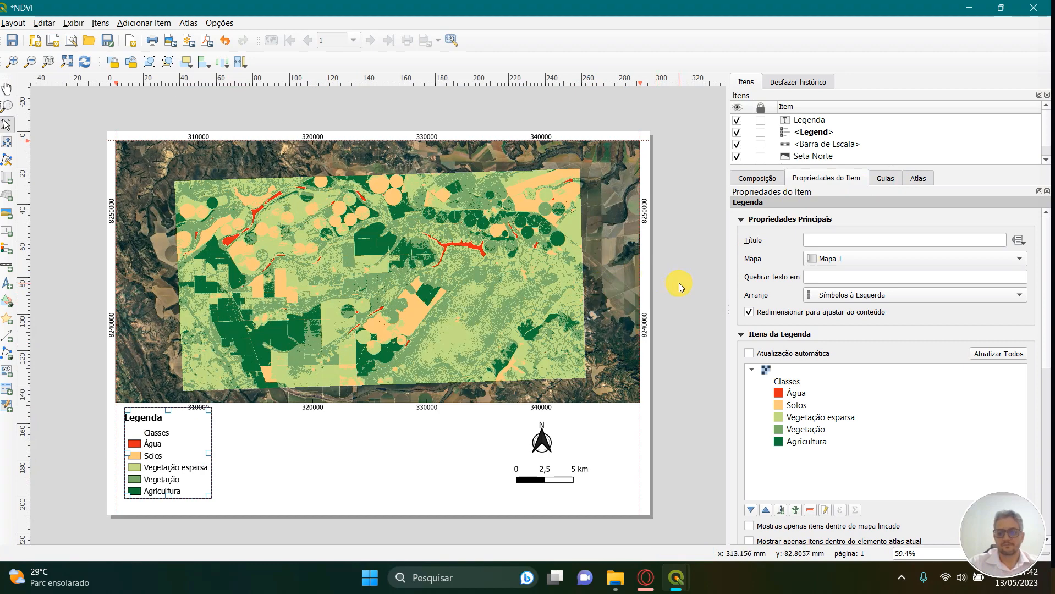
pyautogui.click(679, 282)
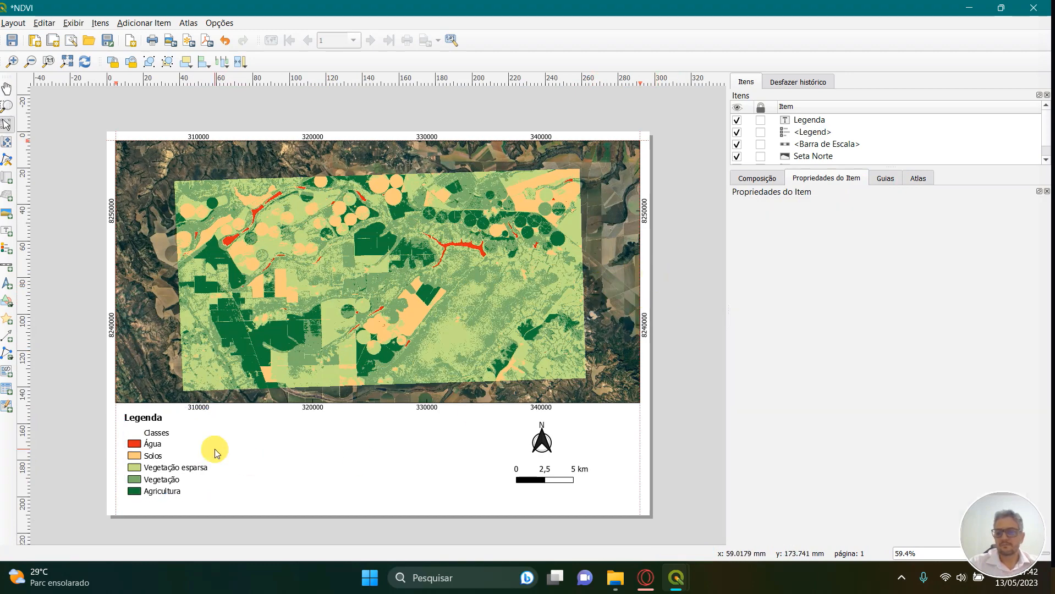
# - Change the Água legend entry's label to Água - 500 hectares
pyautogui.click(165, 440)
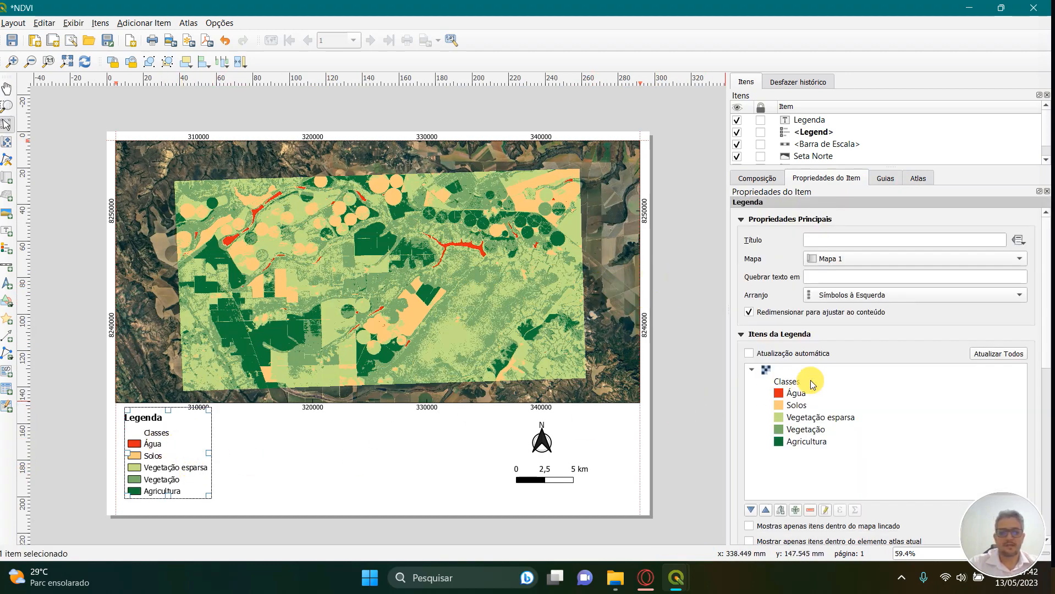
pyautogui.click(807, 394)
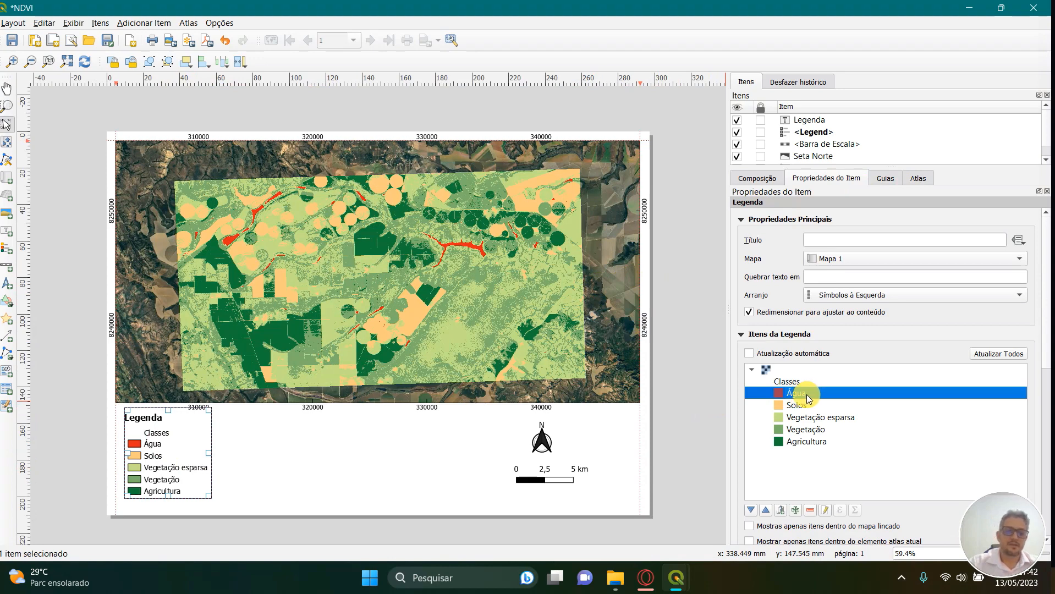
pyautogui.doubleClick(806, 394)
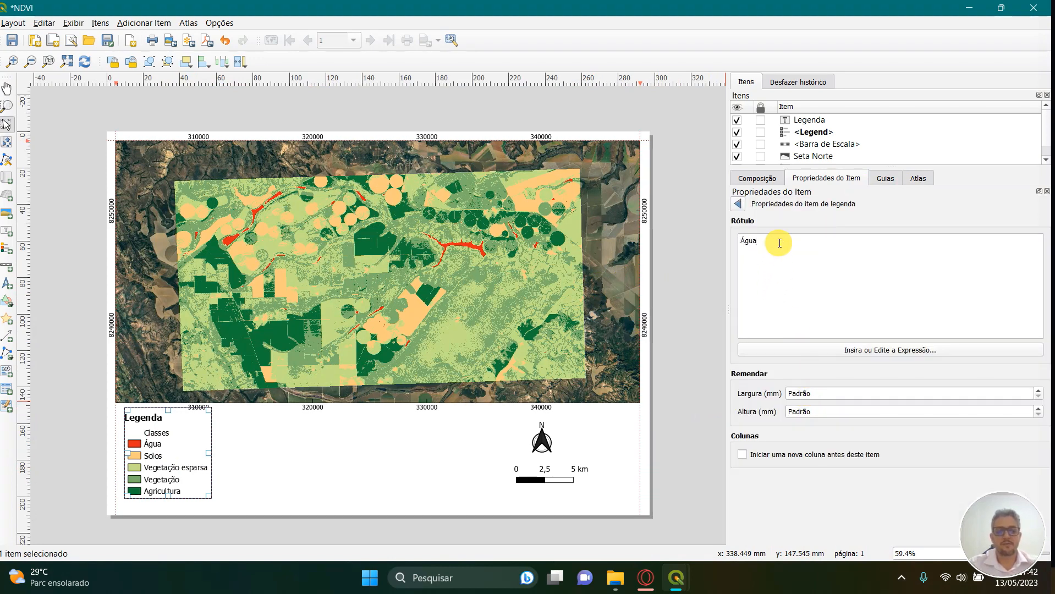
pyautogui.write('- 500')
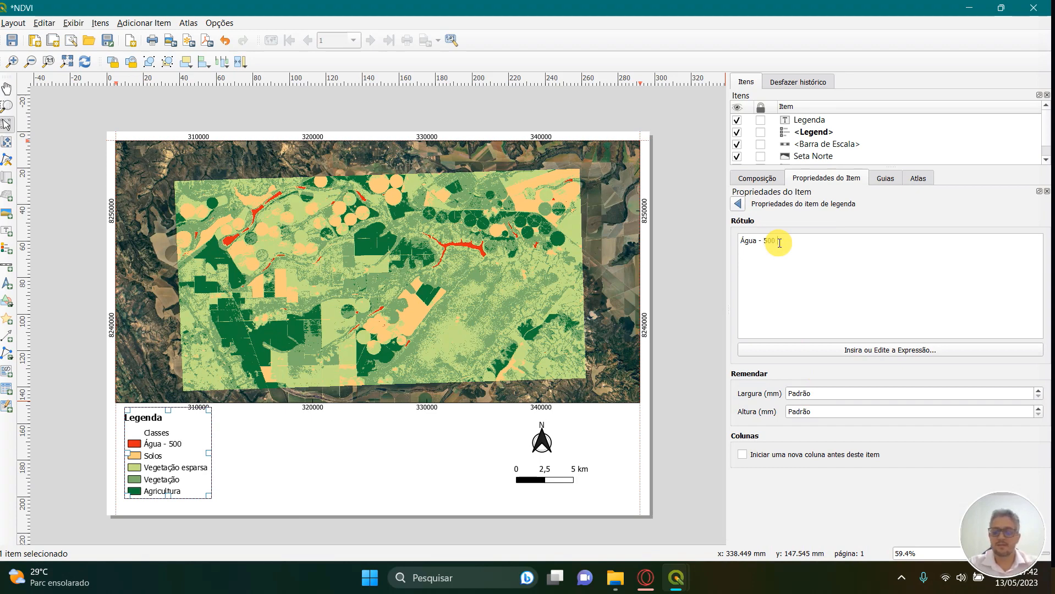
pyautogui.write(' hectares')
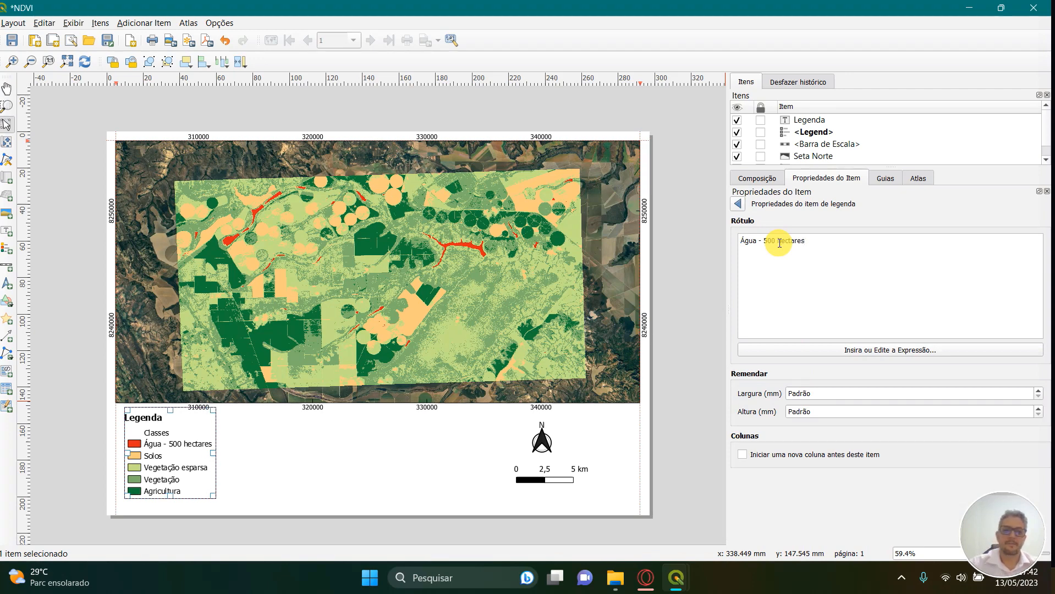
pyautogui.click(736, 203)
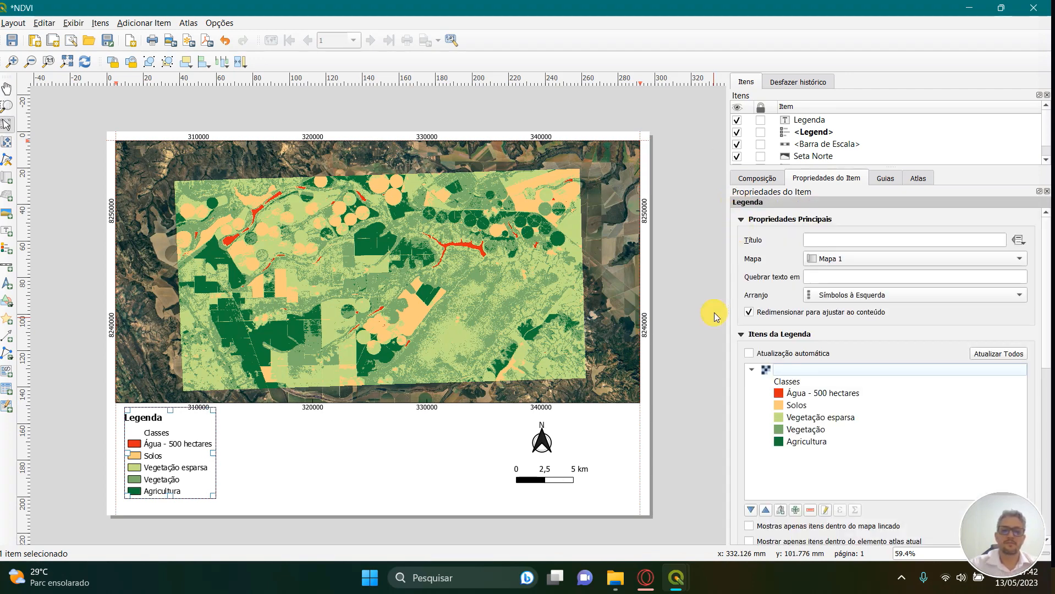
pyautogui.click(270, 486)
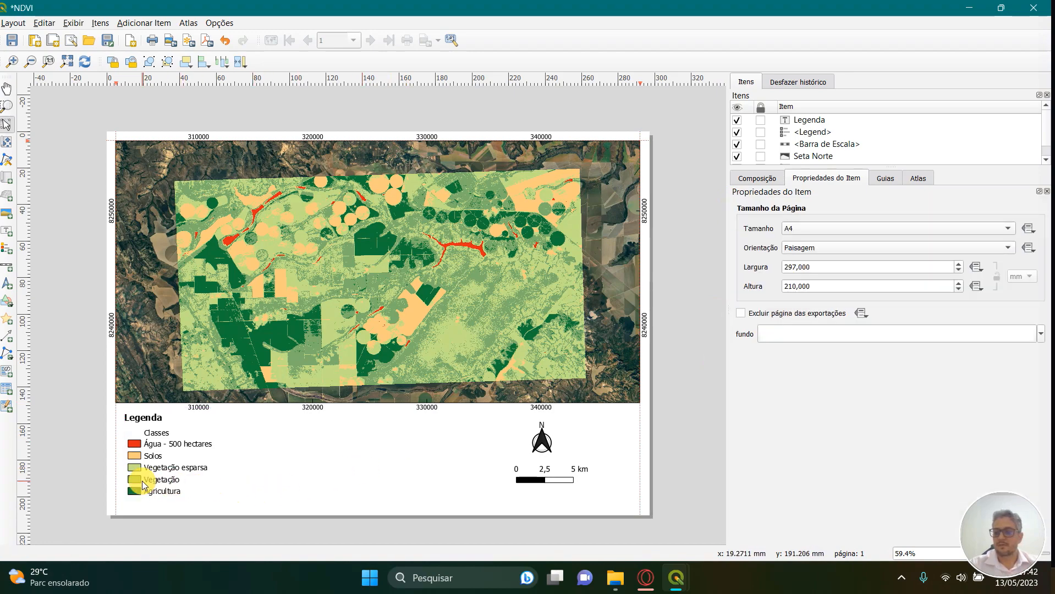
# - Shift the legend entries slightly right and down, and move the Legenda title right to line up with the color swatches
pyautogui.scroll(1, 142, 481)
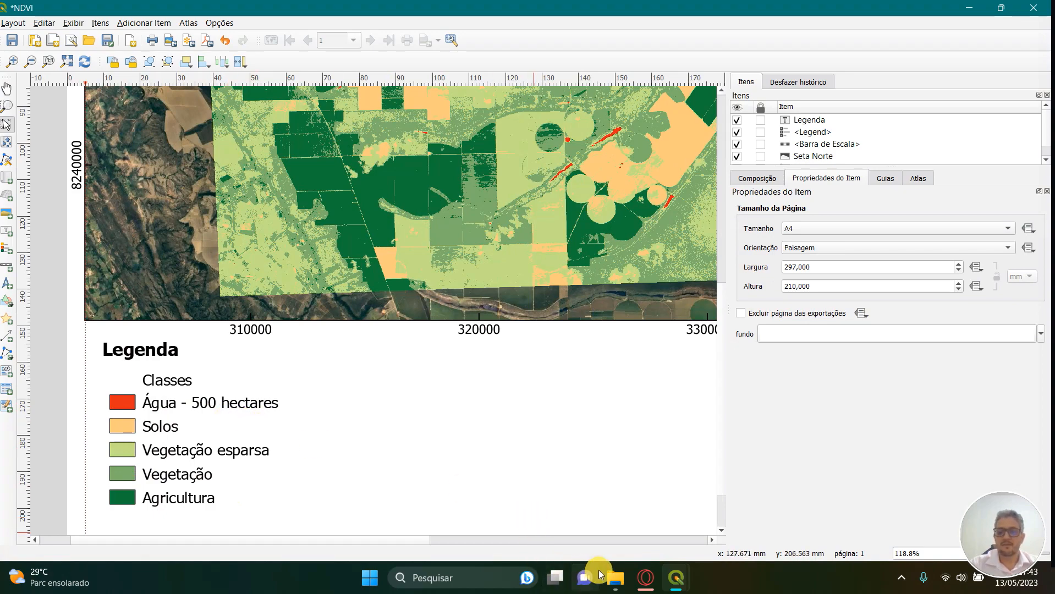
pyautogui.scroll(-1, 508, 374)
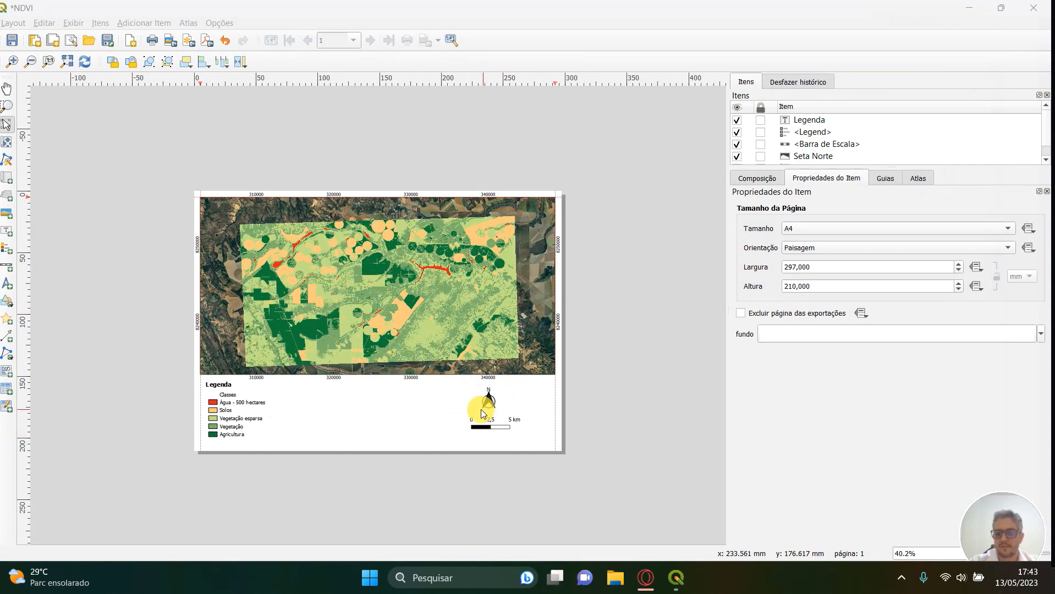
pyautogui.click(234, 413)
pyautogui.moveTo(234, 410); pyautogui.dragTo(249, 413)
pyautogui.click(325, 418)
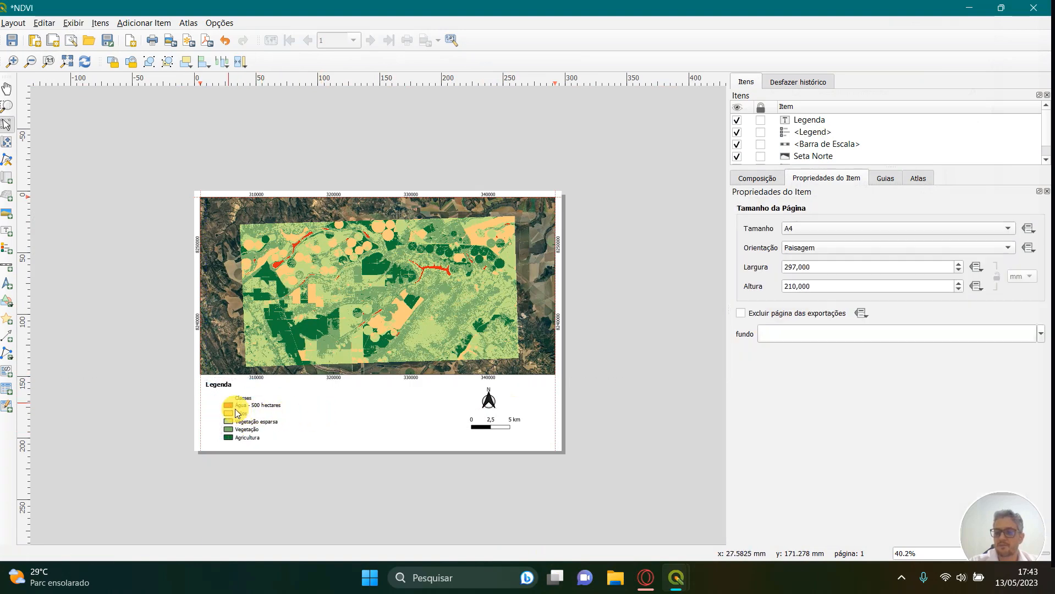
pyautogui.scroll(1, 207, 395)
pyautogui.moveTo(160, 368); pyautogui.dragTo(195, 373)
pyautogui.click(337, 432)
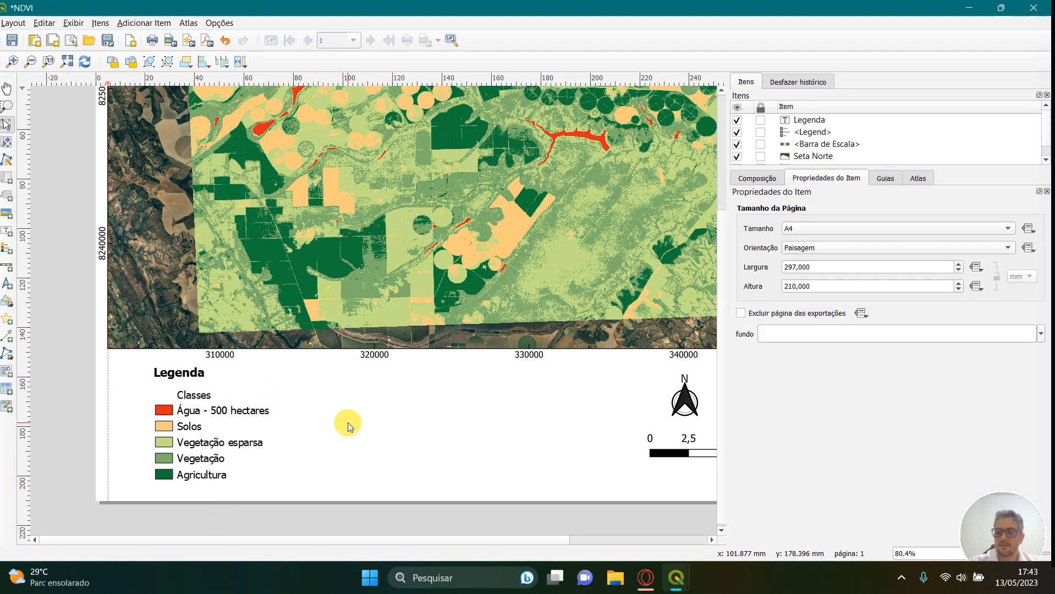
# - Add a label just below the scale bar reading Datum SIRGAS 2000 - Zona 23S
pyautogui.click(8, 232)
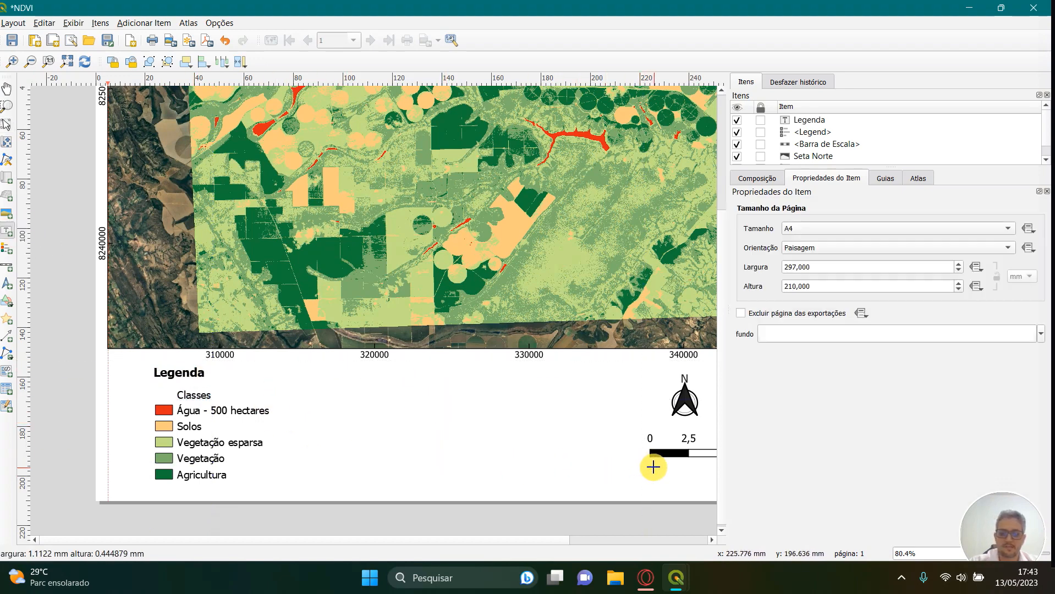
pyautogui.moveTo(652, 467); pyautogui.dragTo(701, 477)
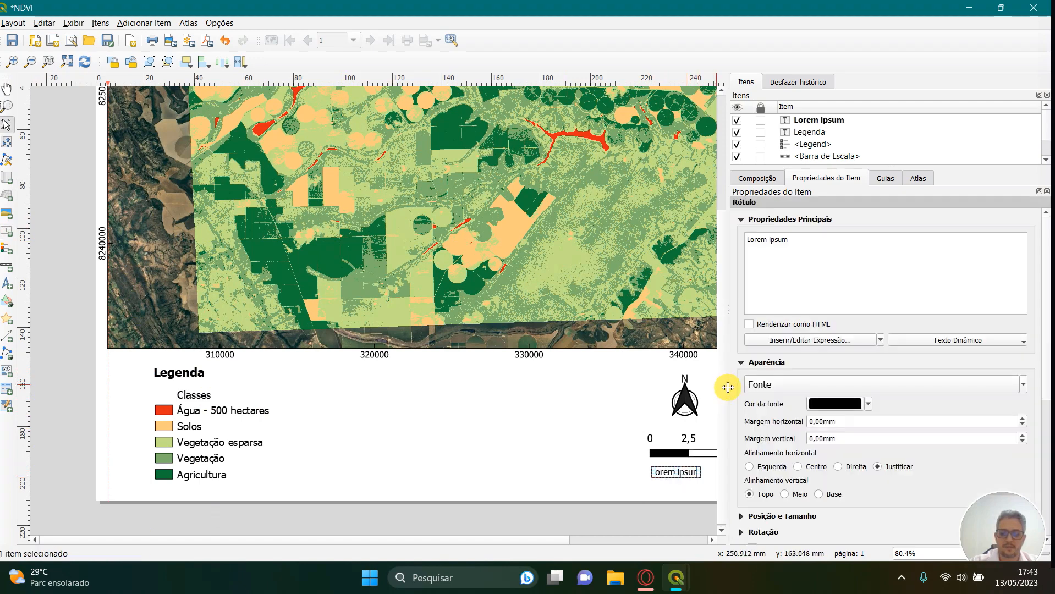
pyautogui.moveTo(728, 388); pyautogui.dragTo(880, 391)
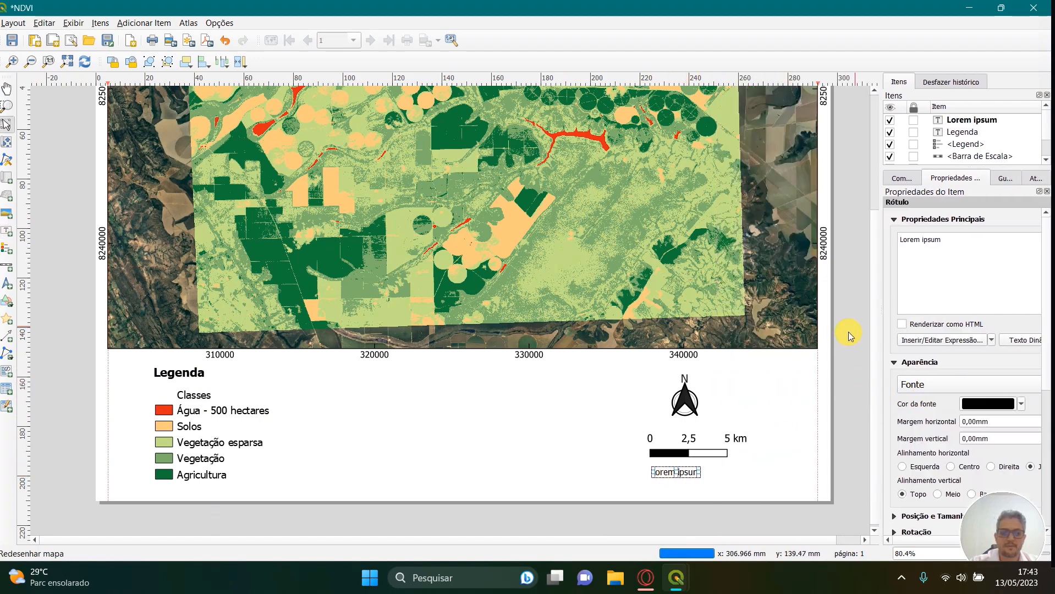
pyautogui.moveTo(940, 240); pyautogui.dragTo(899, 241)
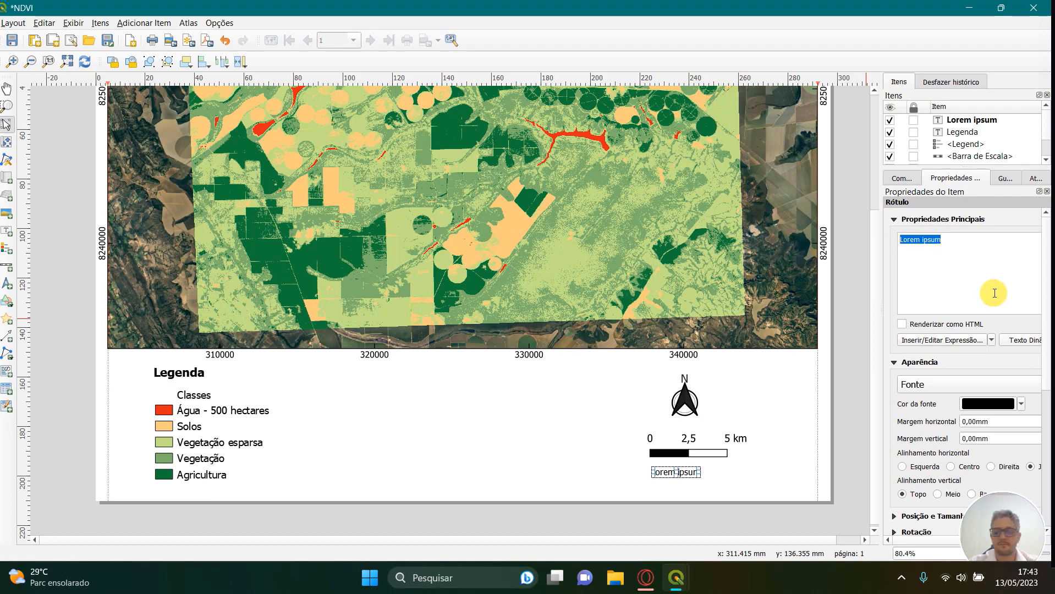
pyautogui.write('Datum S')
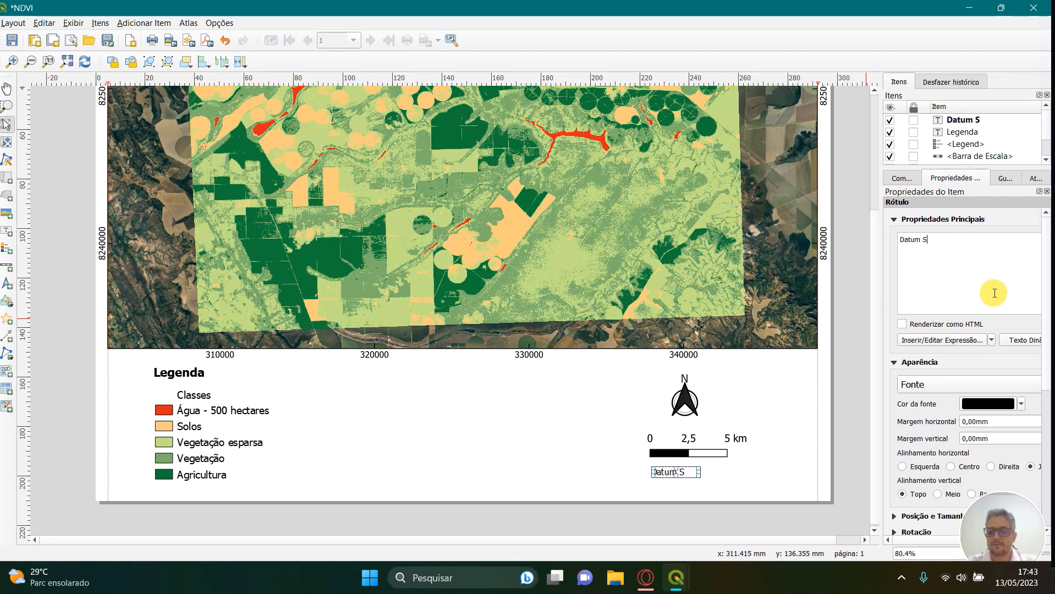
pyautogui.write('IRGAS 2000')
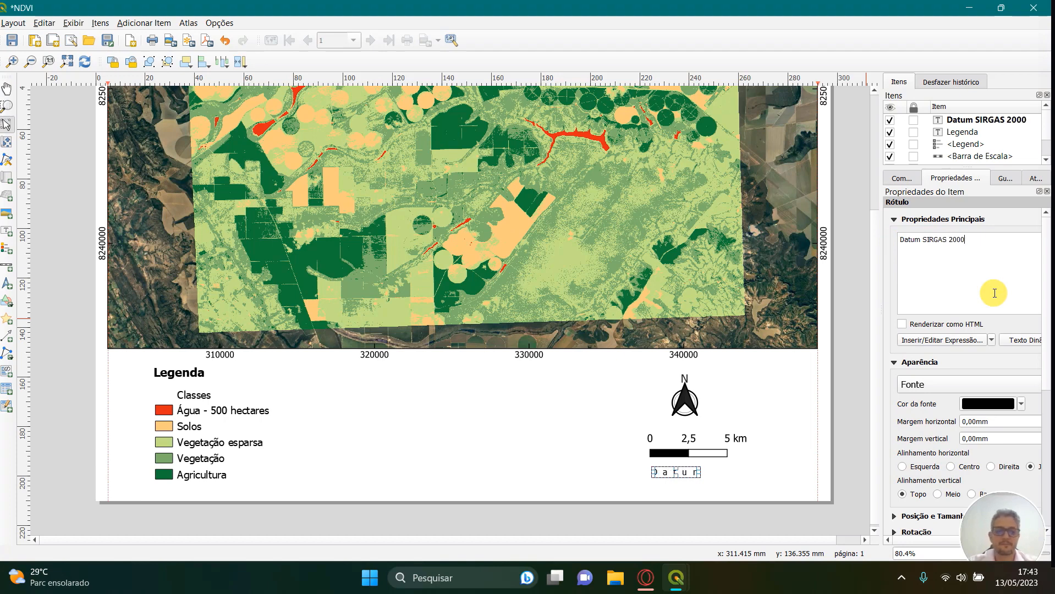
pyautogui.write(' - Zona')
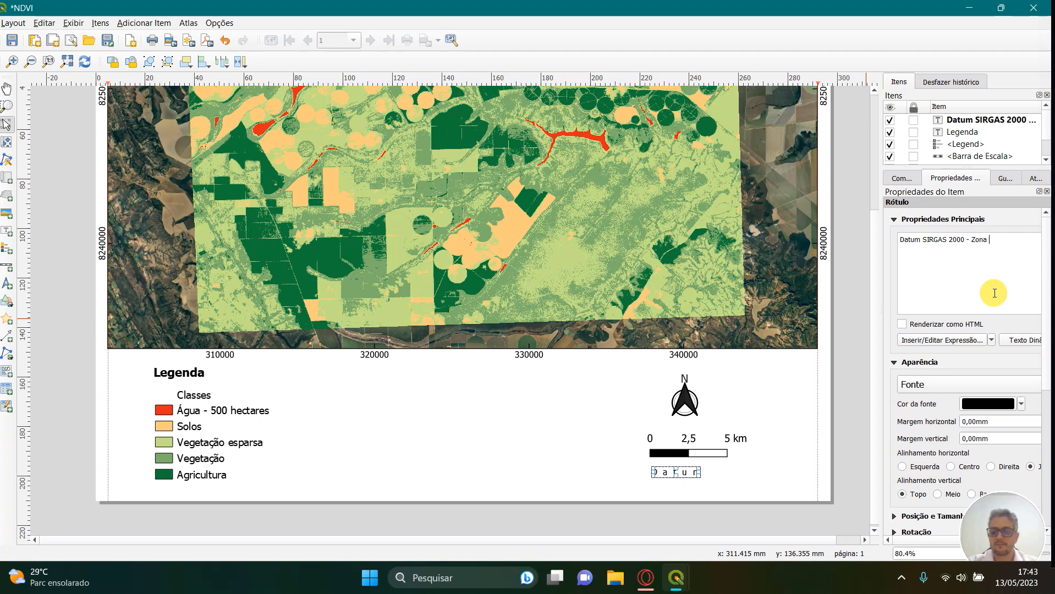
pyautogui.write(' 23')
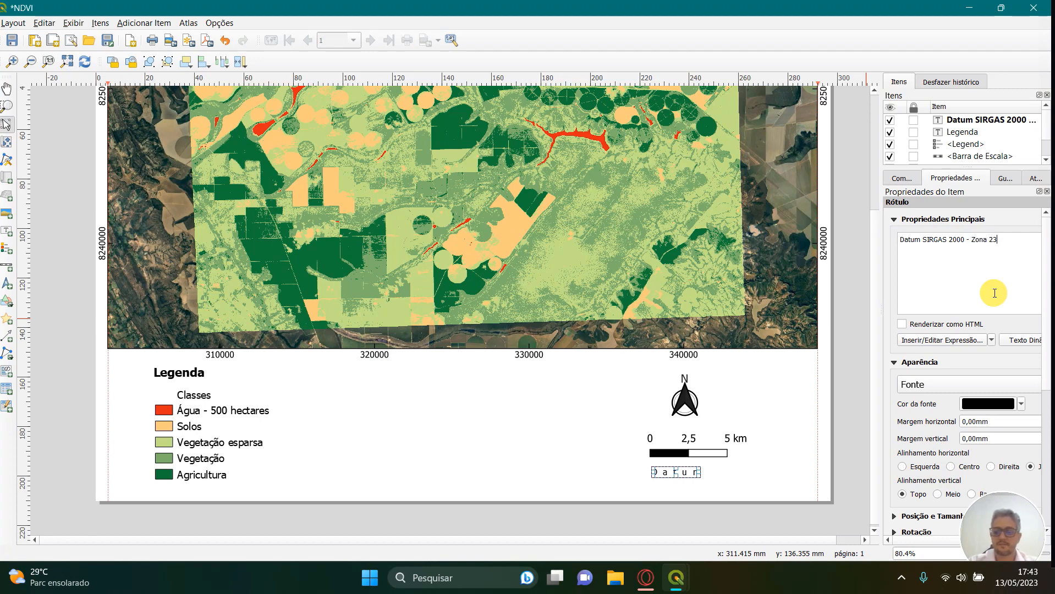
pyautogui.write('S')
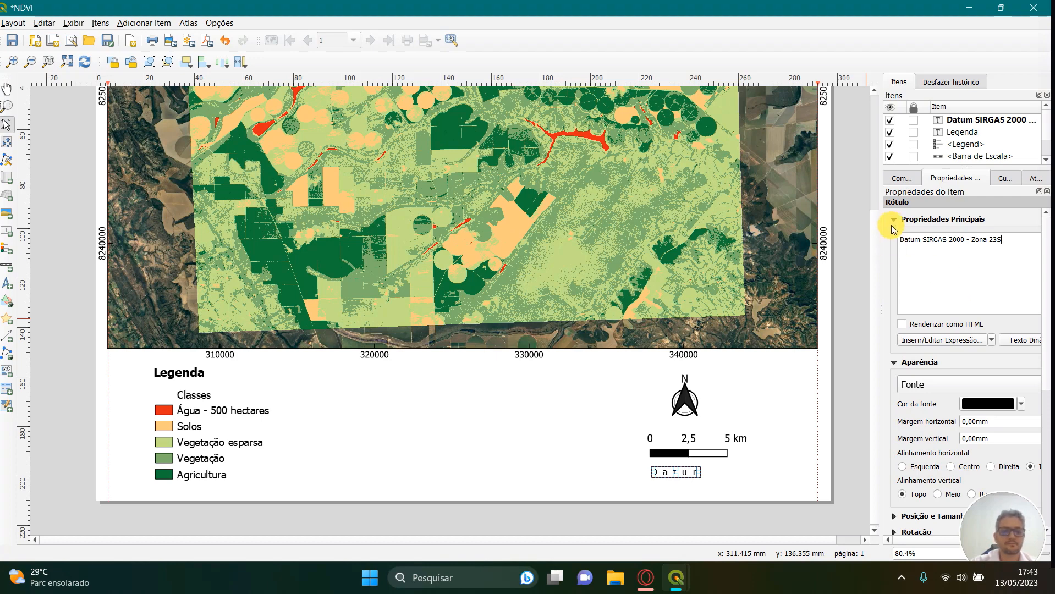
# - Widen the datum label's frame to fit its full text on one line and center it beneath the scale bar
pyautogui.click(766, 470)
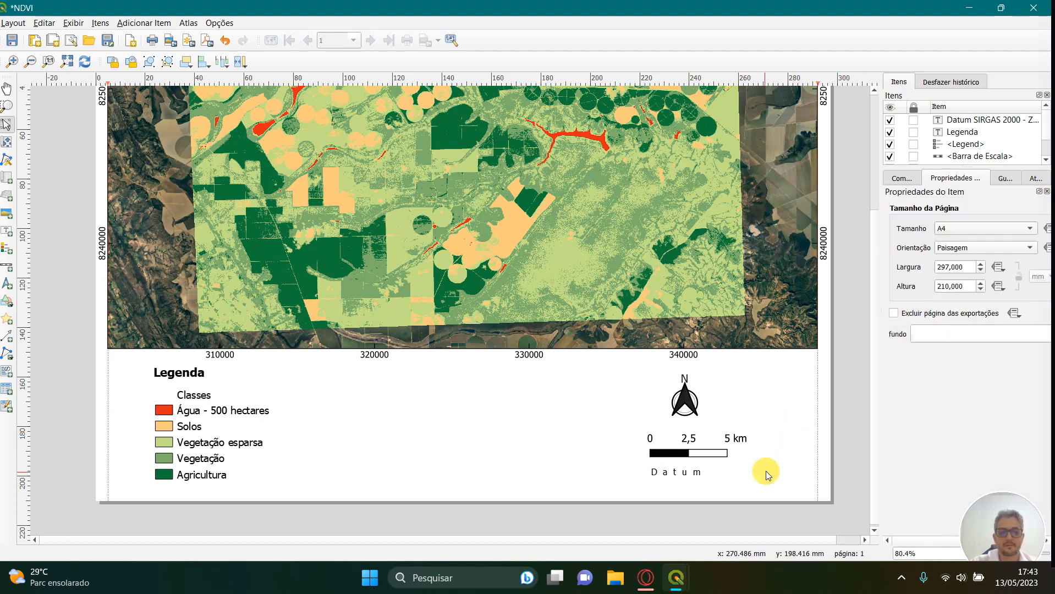
pyautogui.click(696, 476)
pyautogui.moveTo(699, 473); pyautogui.dragTo(779, 471)
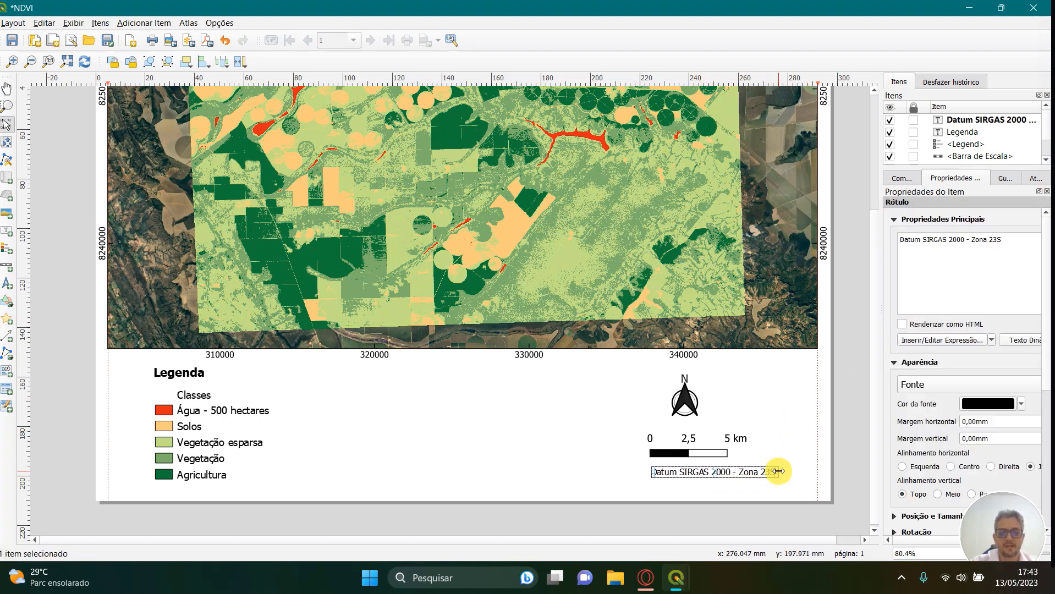
pyautogui.moveTo(657, 475); pyautogui.dragTo(682, 477)
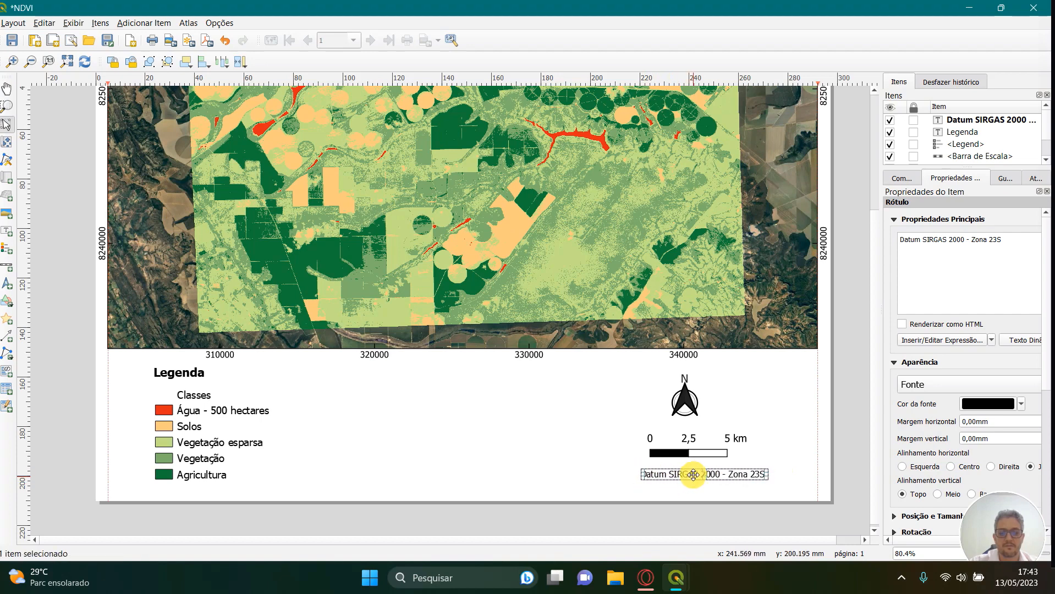
pyautogui.click(681, 510)
pyautogui.click(699, 471)
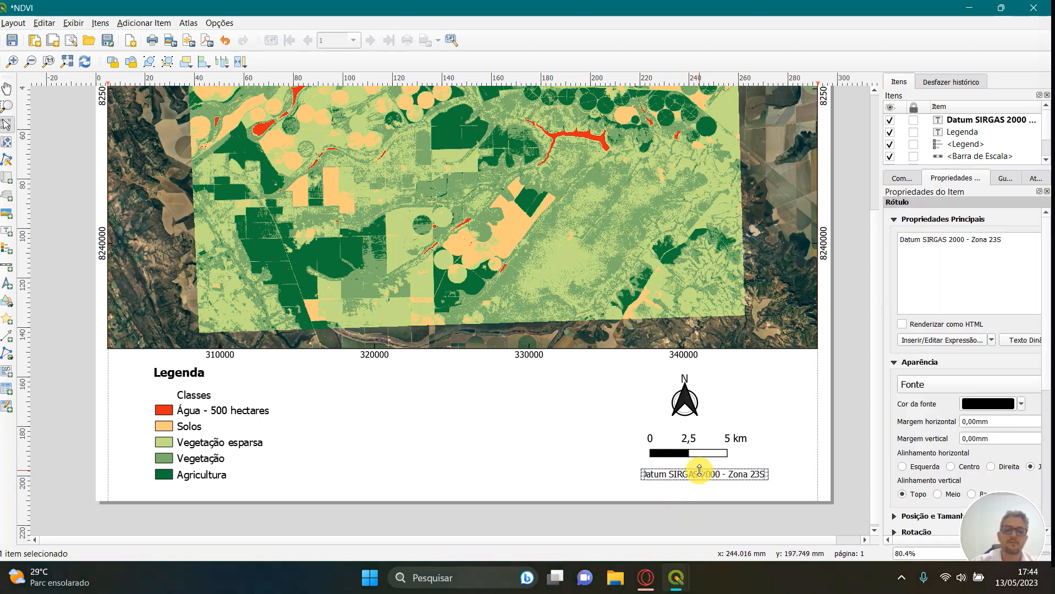
pyautogui.moveTo(699, 472); pyautogui.dragTo(692, 470)
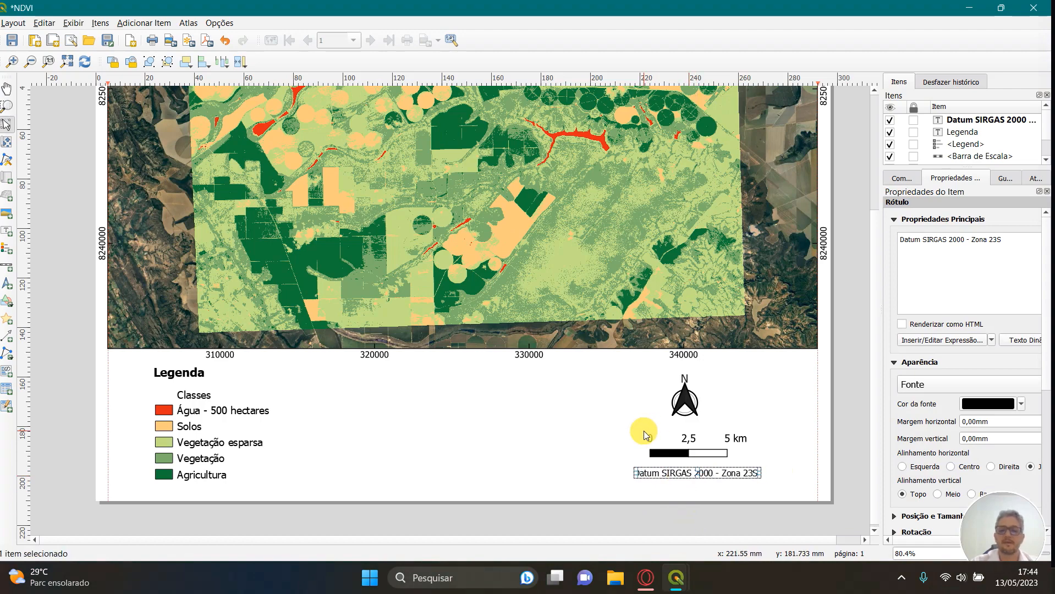
pyautogui.scroll(-1, 643, 432)
pyautogui.scroll(-1, 656, 361)
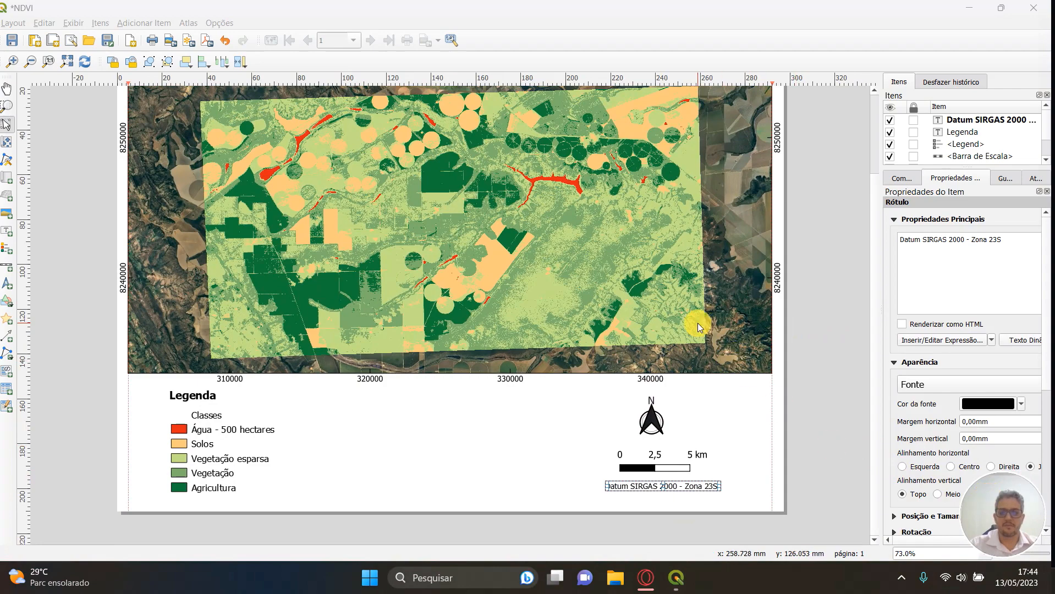
pyautogui.scroll(1, 697, 323)
pyautogui.scroll(-1, 684, 327)
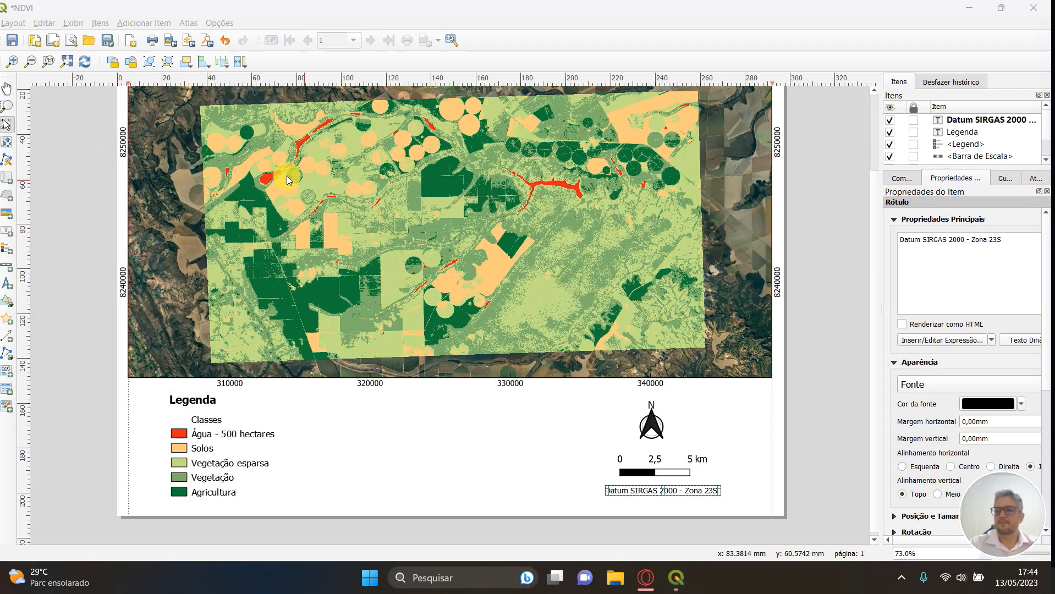
pyautogui.click(670, 191)
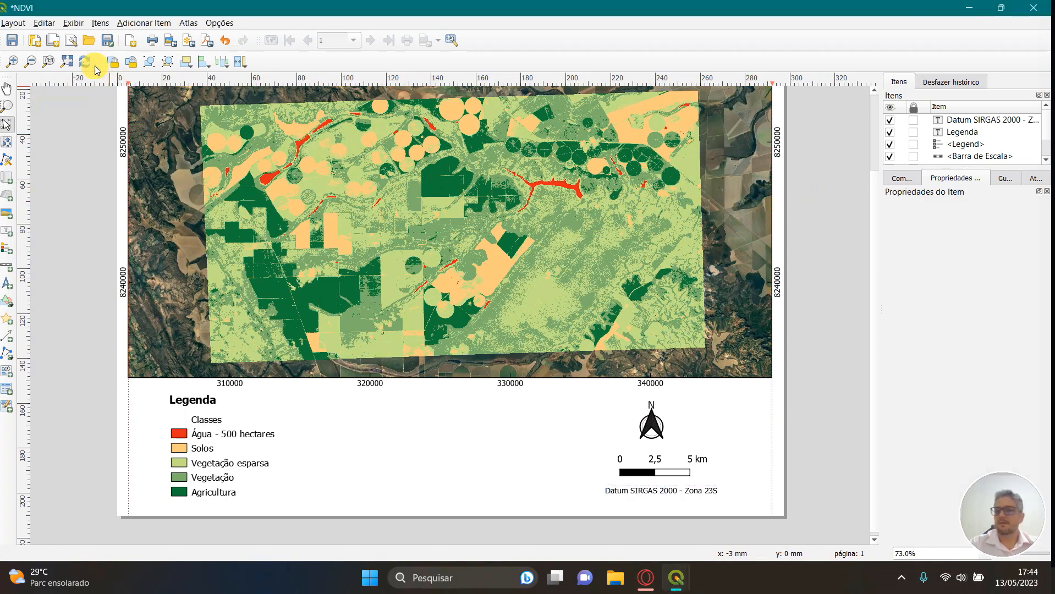
# - Save the project as Aula2 in the Sentinel_recorte folder
pyautogui.click(10, 40)
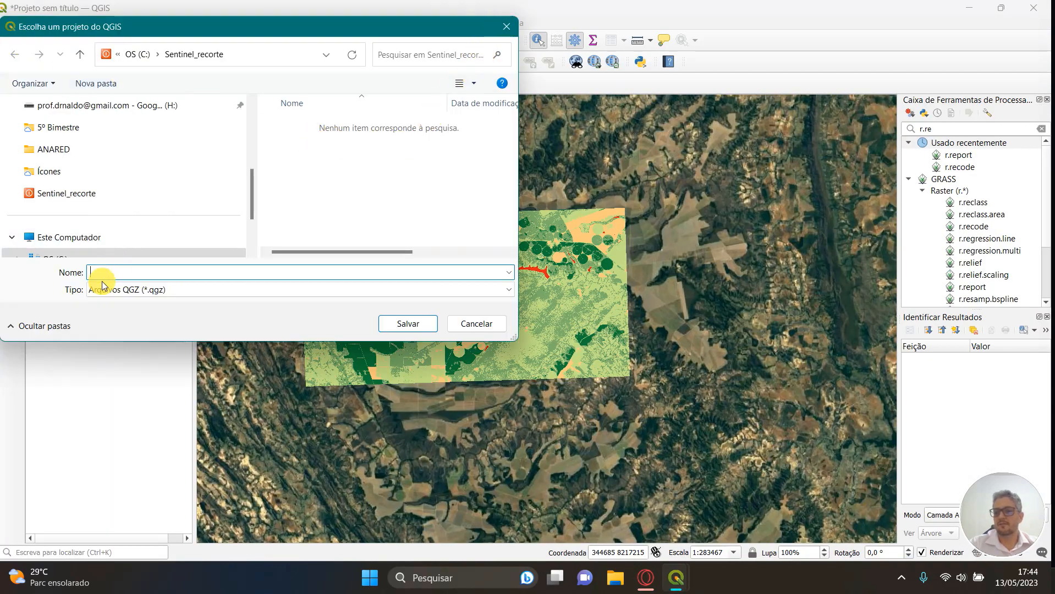
pyautogui.click(77, 196)
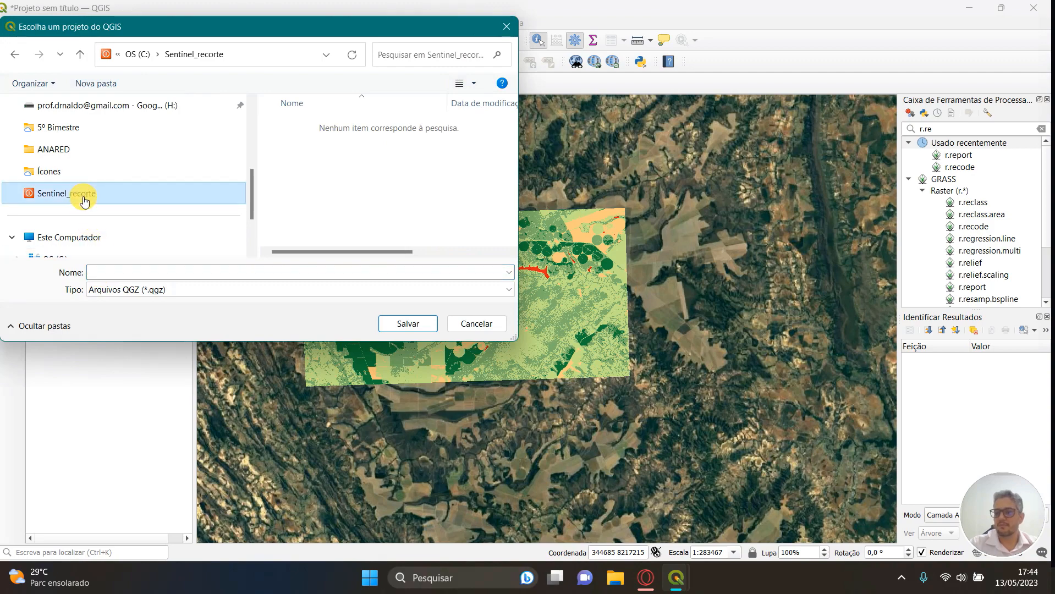
pyautogui.click(106, 272)
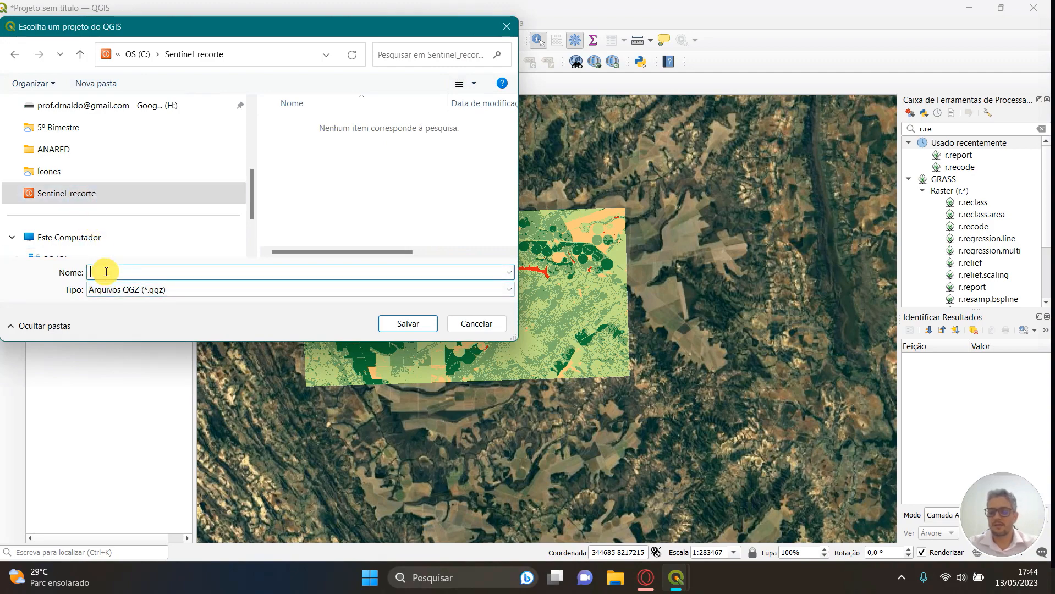
pyautogui.write('Aula2')
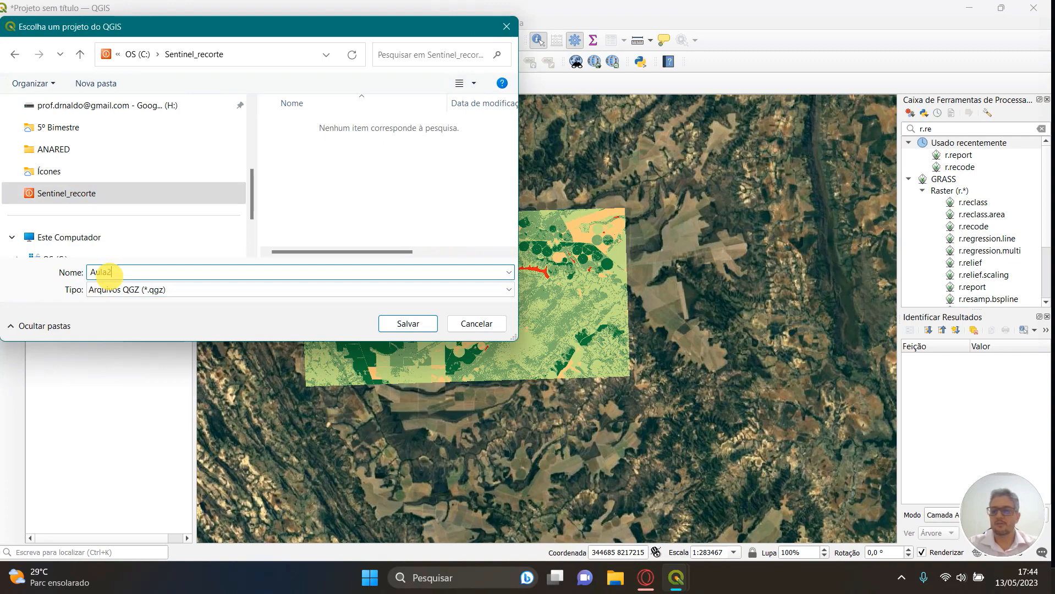
pyautogui.click(388, 322)
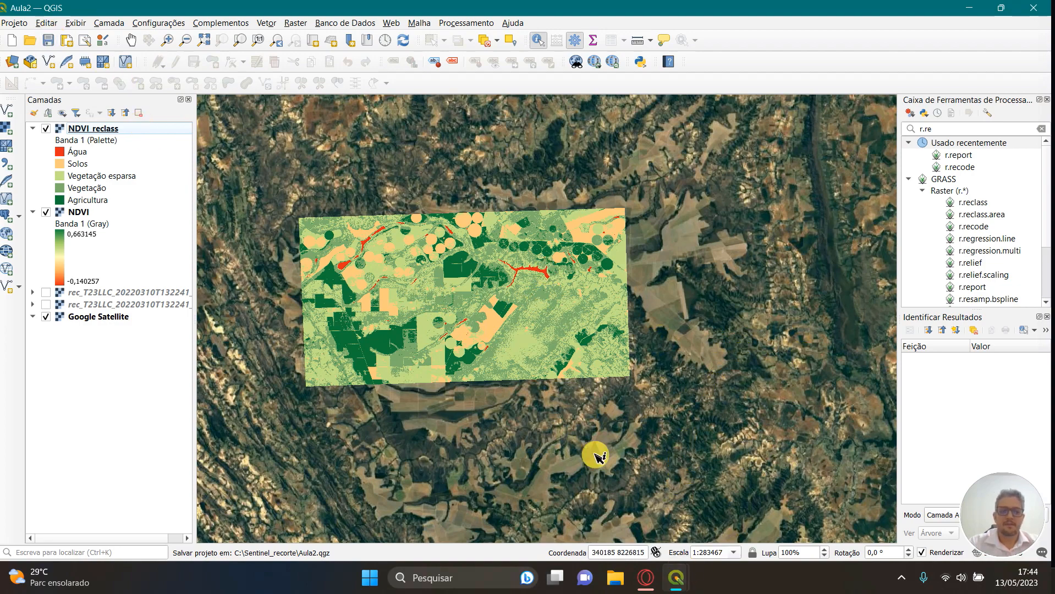
# - Return to the NDVI layout and export it as a PNG image named NDVI in the Sentinel_recorte folder
pyautogui.moveTo(676, 578)
pyautogui.click(722, 510)
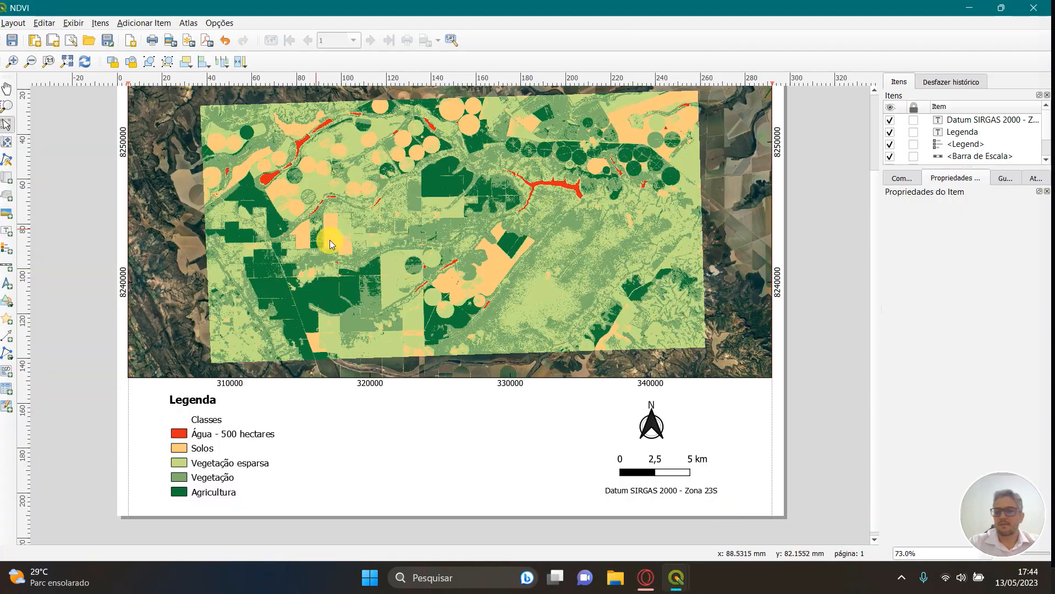
pyautogui.scroll(2, 361, 206)
pyautogui.scroll(-2, 372, 220)
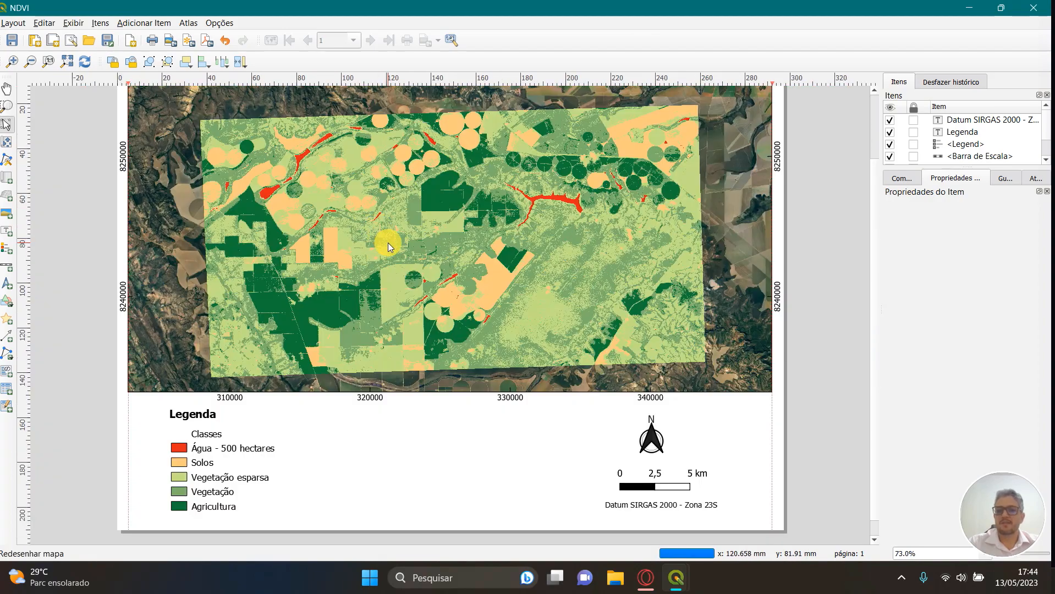
pyautogui.scroll(1, 496, 216)
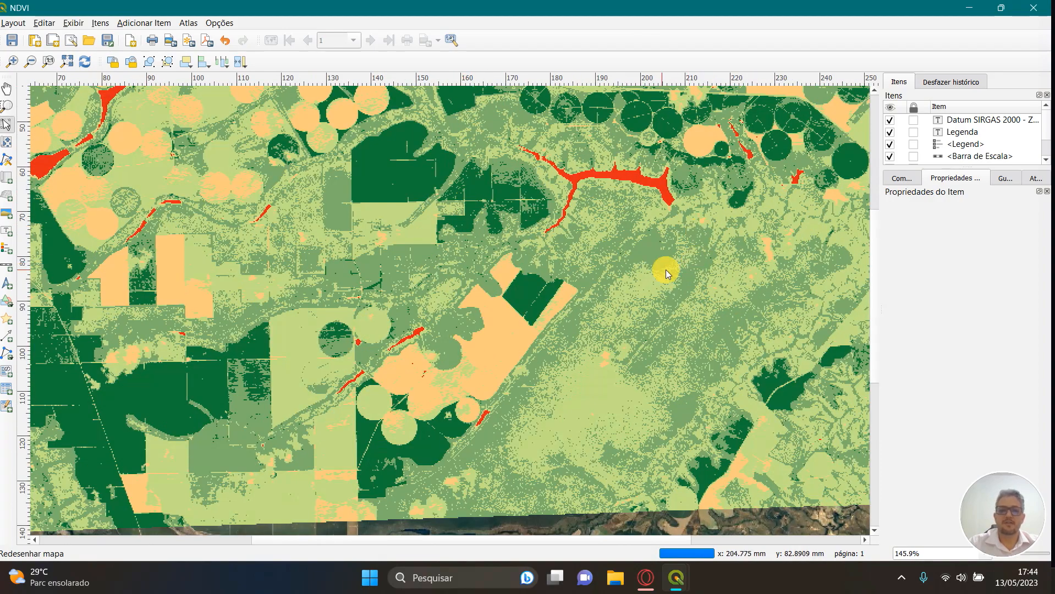
pyautogui.scroll(-2, 663, 271)
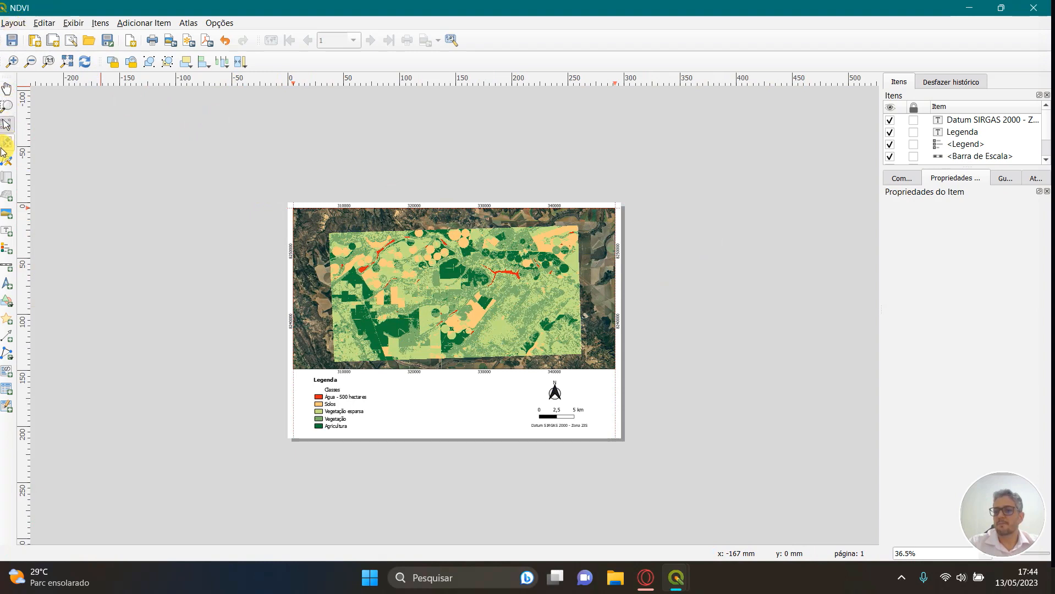
pyautogui.click(13, 23)
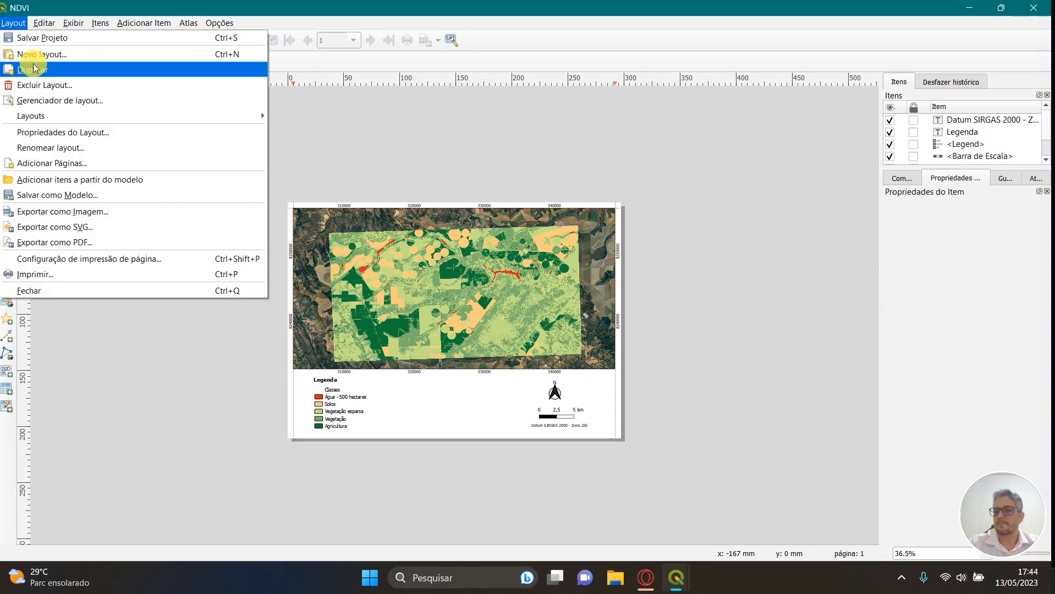
pyautogui.click(65, 215)
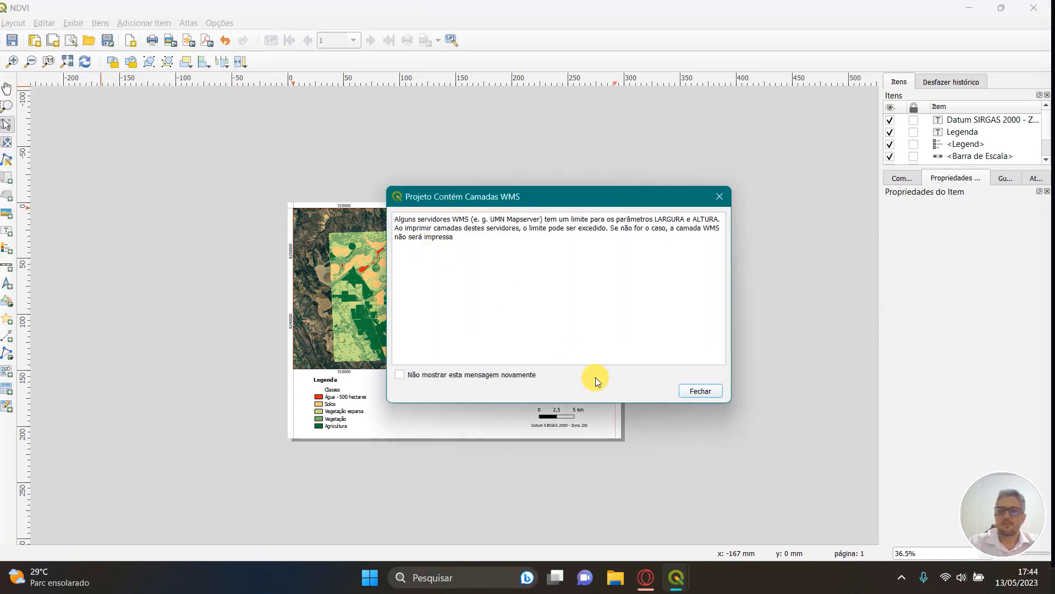
pyautogui.press('Return')
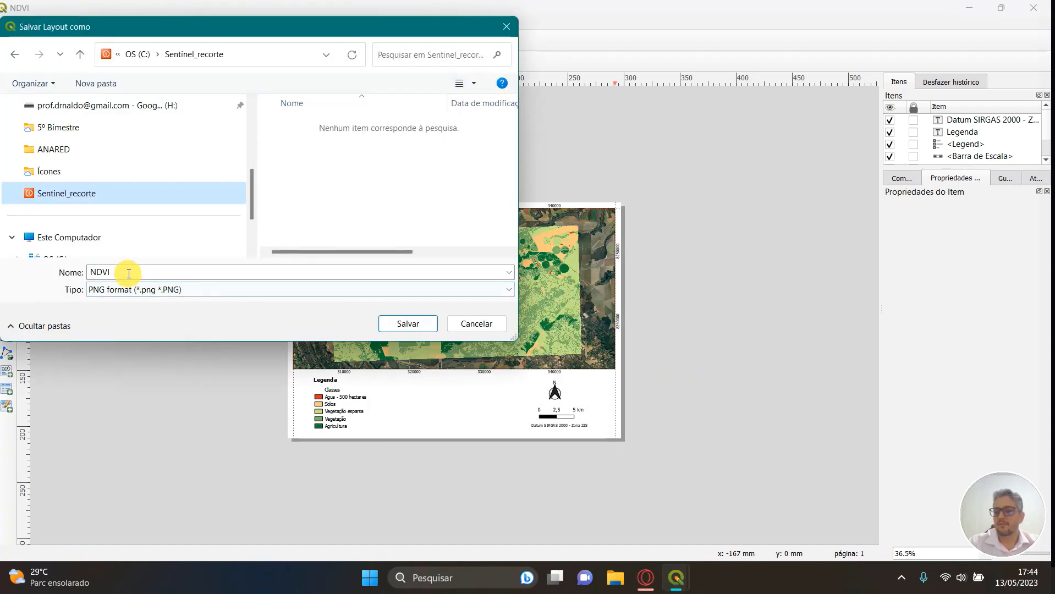
pyautogui.click(70, 194)
pyautogui.click(408, 324)
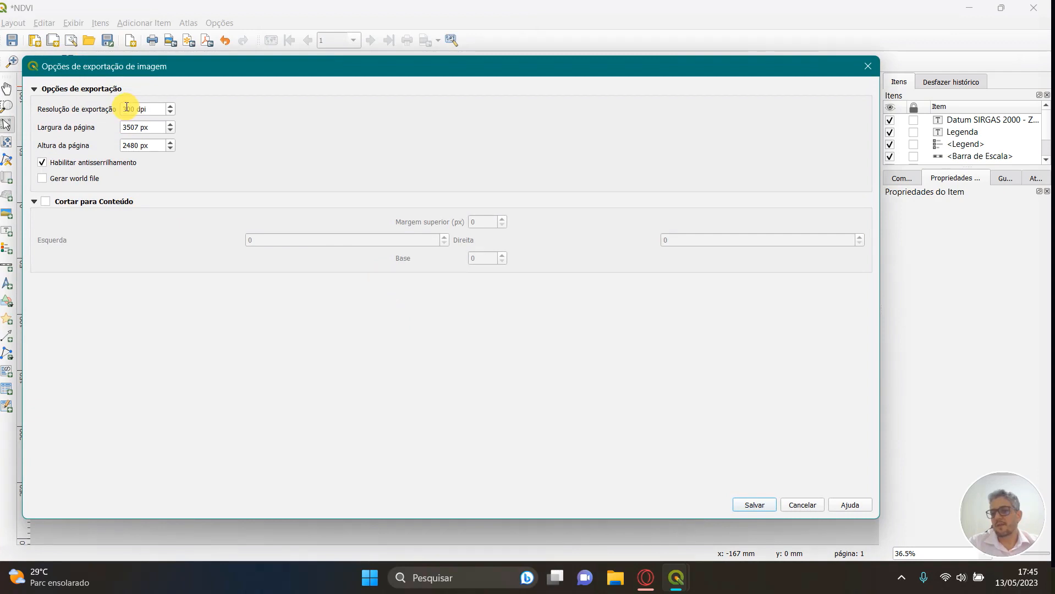
# - Set the image export resolution to 500 dpi and complete the export
pyautogui.moveTo(127, 107); pyautogui.dragTo(122, 108)
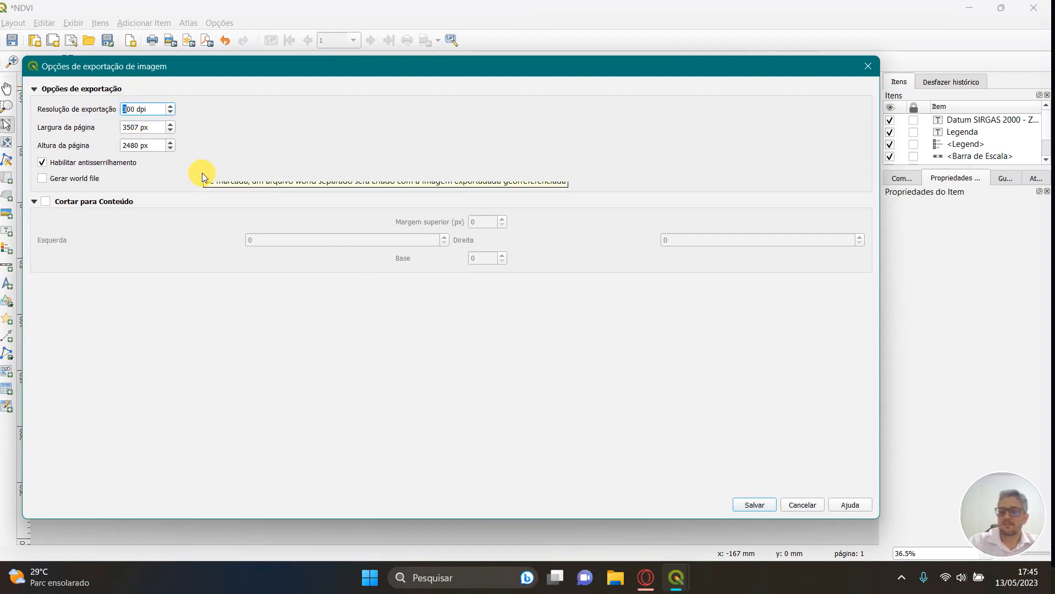
pyautogui.write('5')
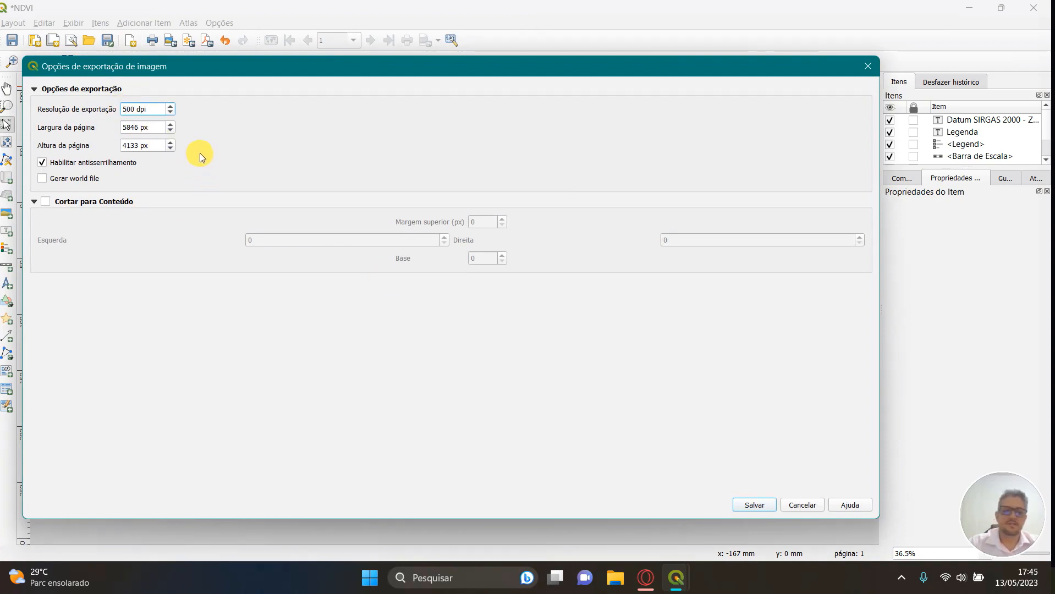
pyautogui.press('ctrl')
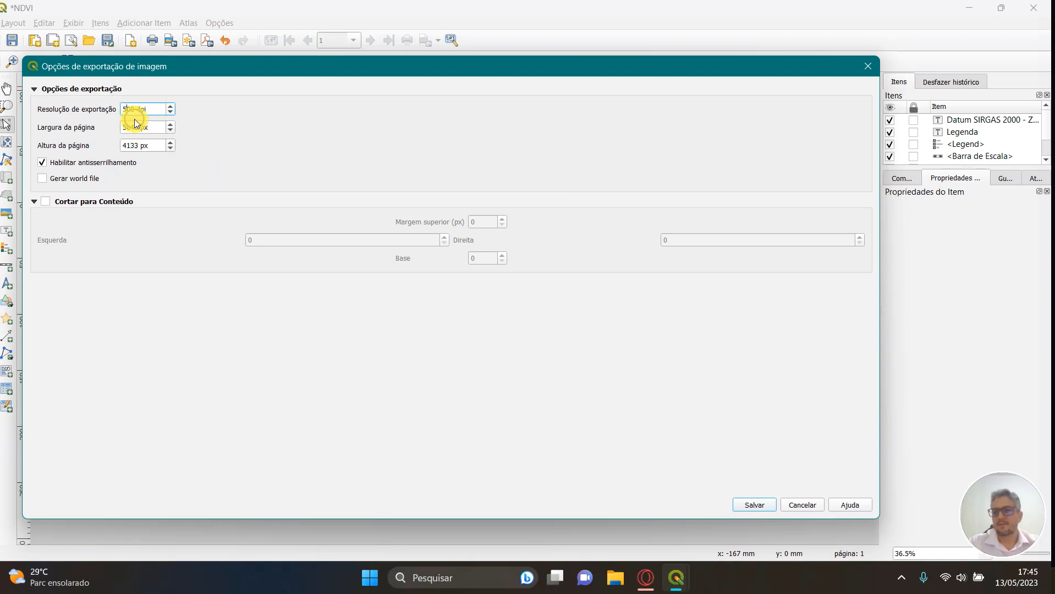
pyautogui.click(747, 504)
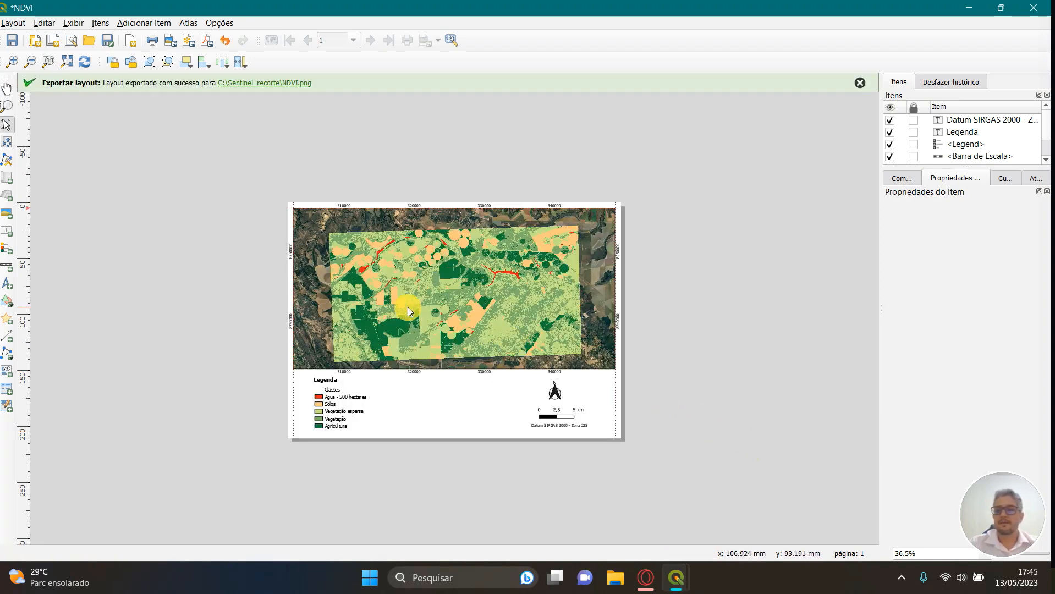
# - Open the exported NDVI.png from its folder and examine the finished map, glancing at the B04 band image in between
pyautogui.click(234, 84)
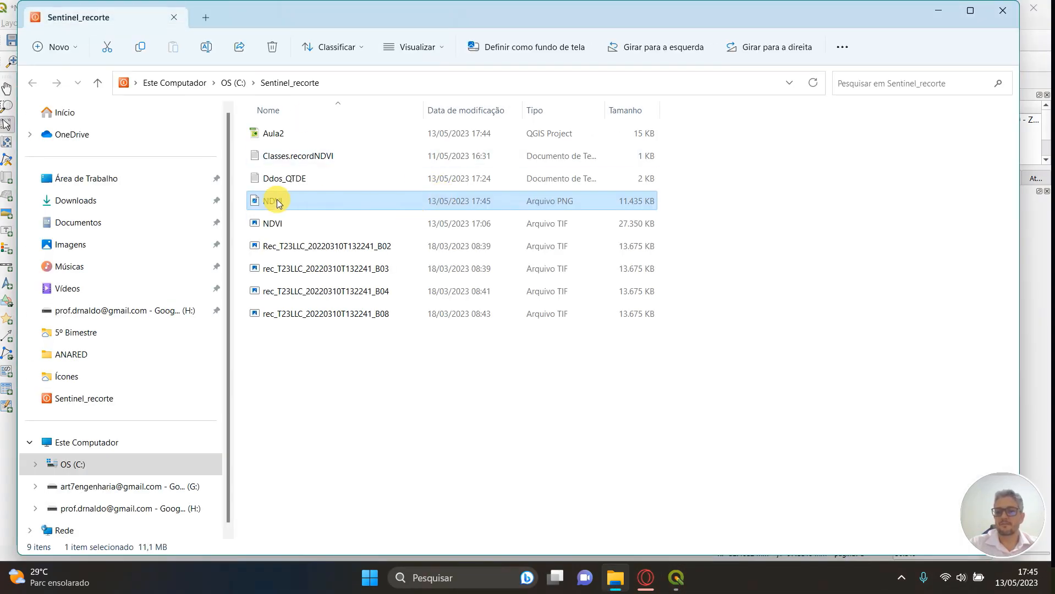
pyautogui.doubleClick(275, 201)
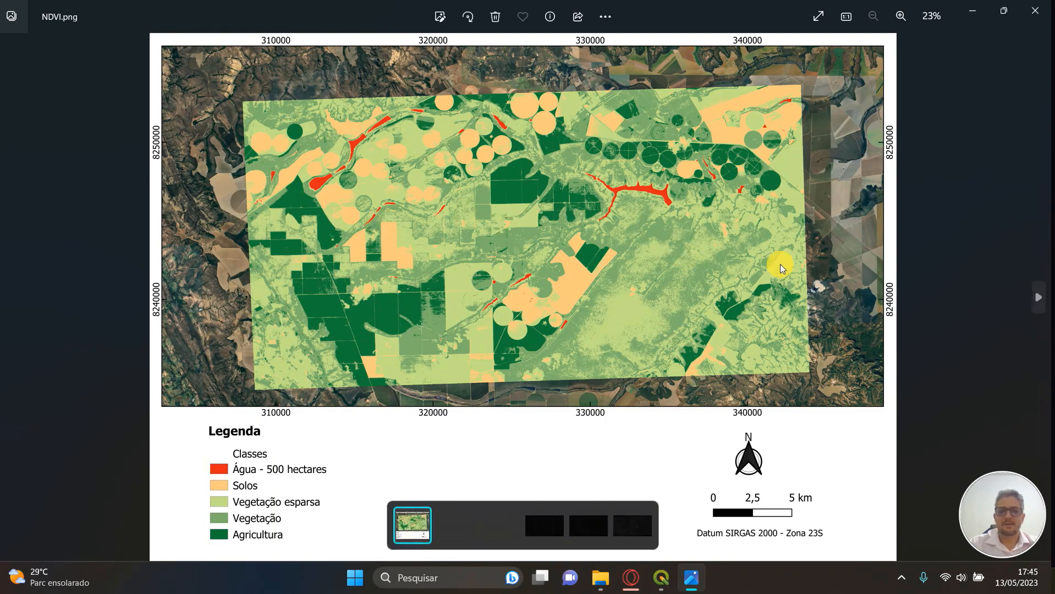
pyautogui.click(586, 520)
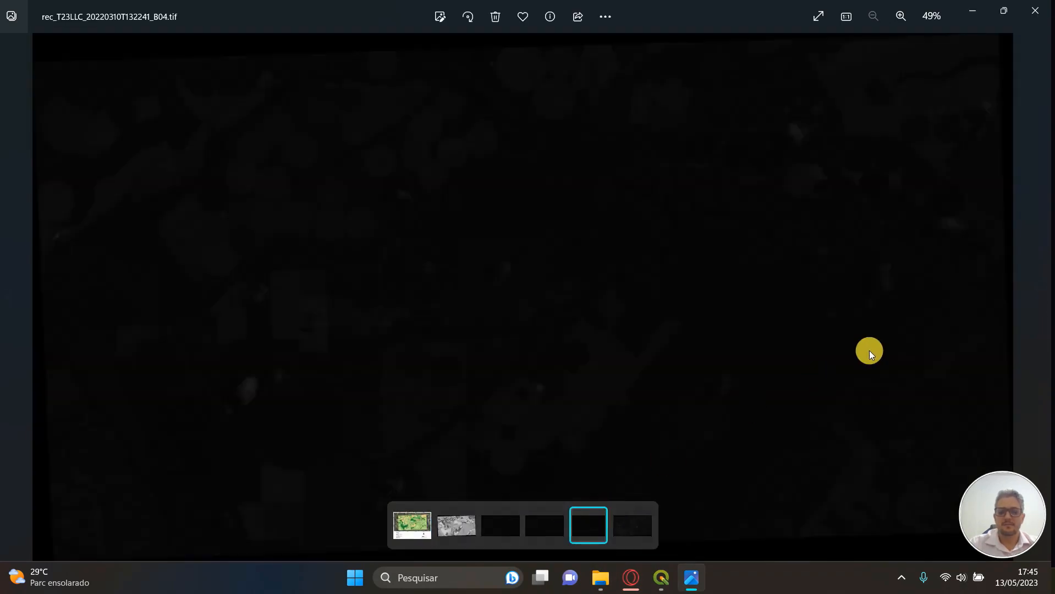
pyautogui.click(408, 531)
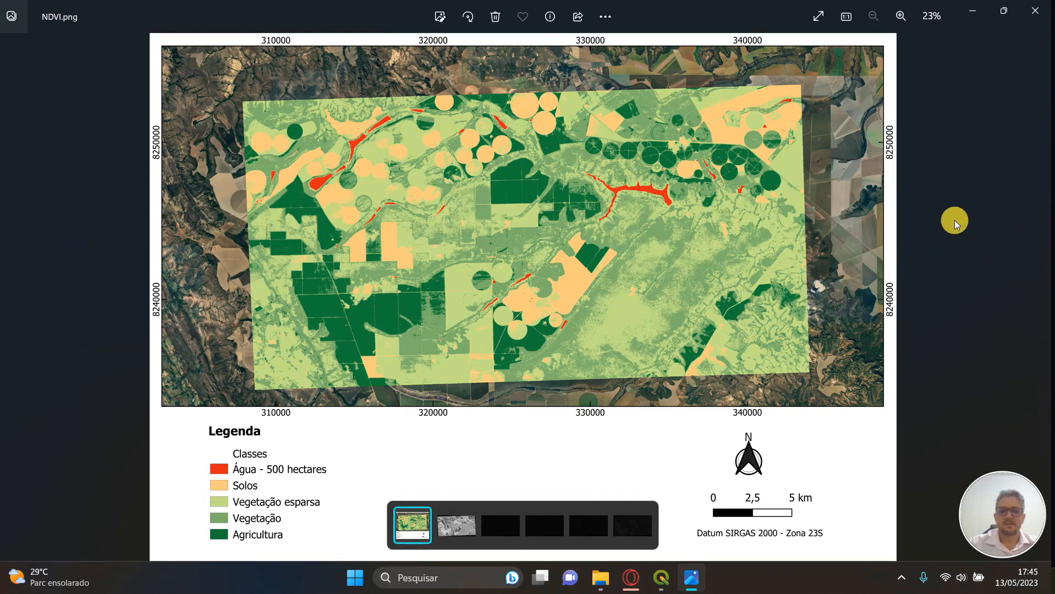